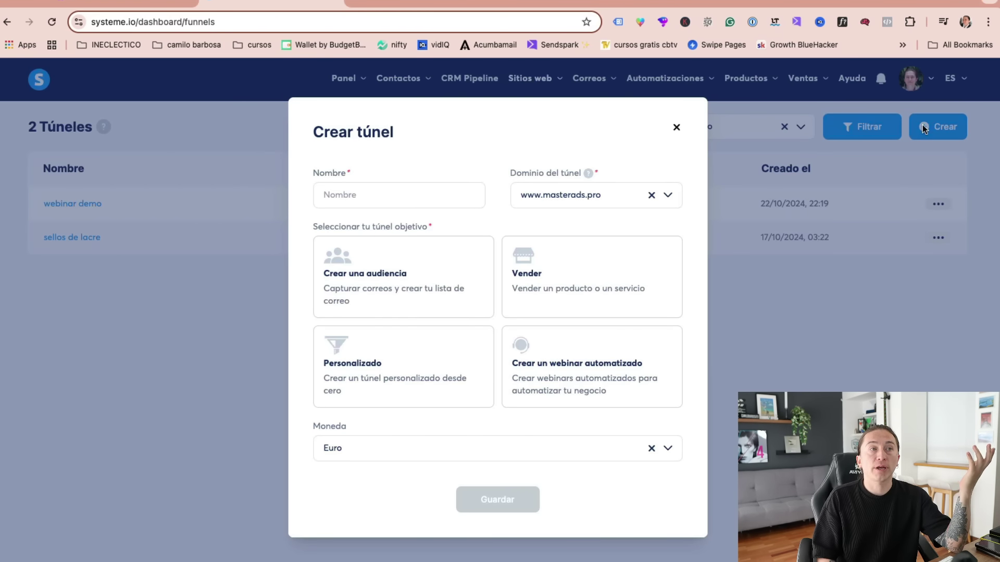
# - Name the new funnel MasterAds and choose the Vender (sell a product) goal
pyautogui.click(359, 194)
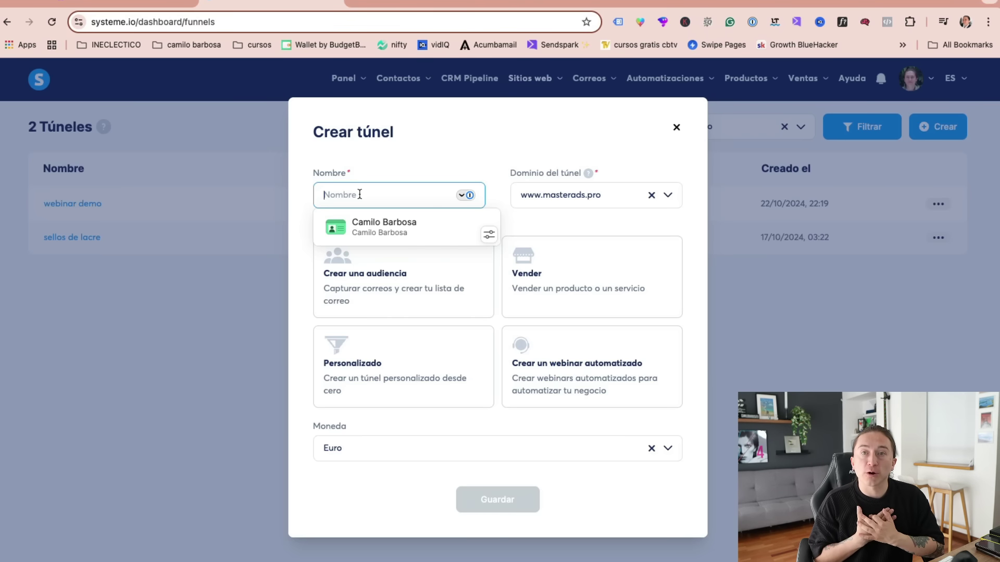
pyautogui.write('MasterAds')
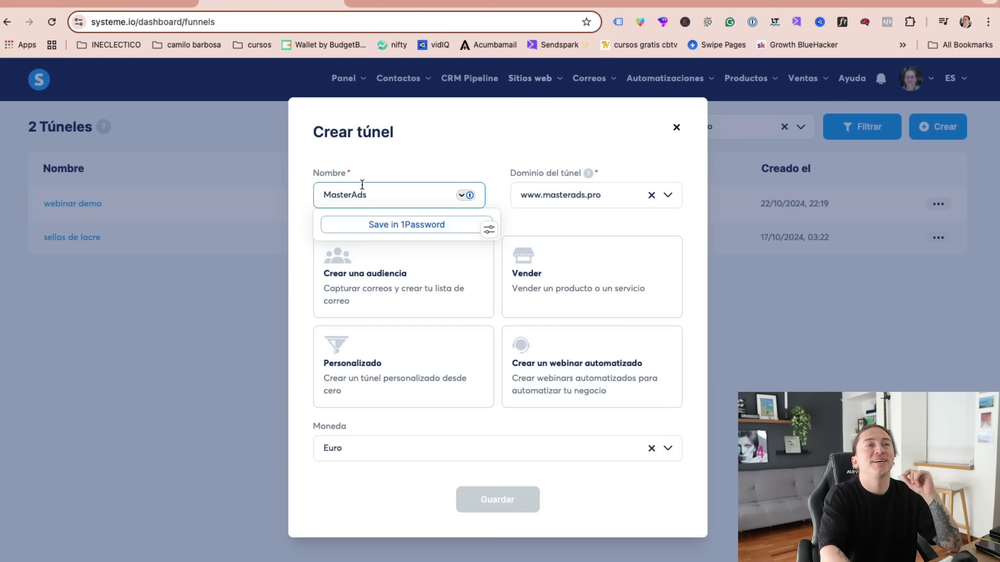
pyautogui.click(450, 165)
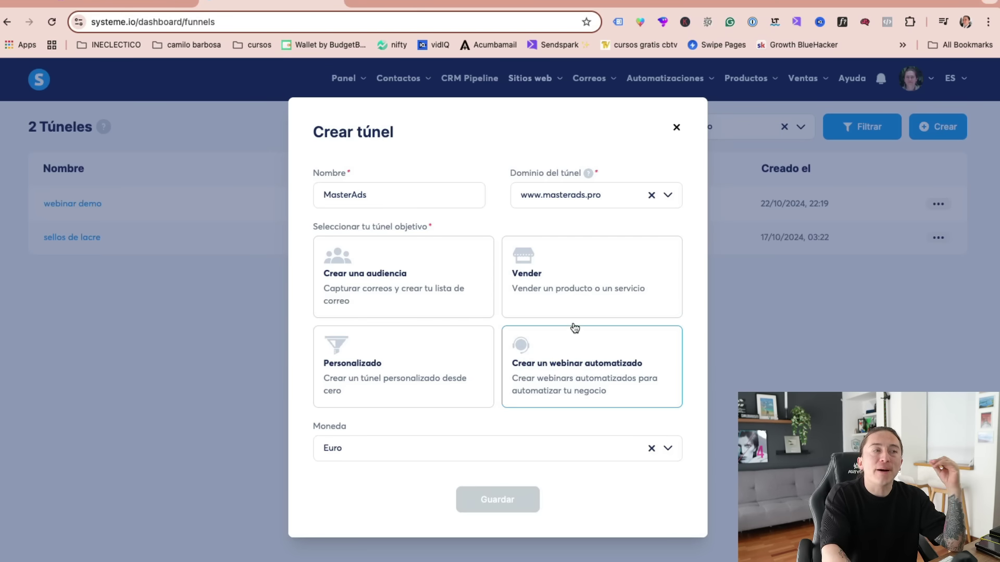
pyautogui.click(559, 286)
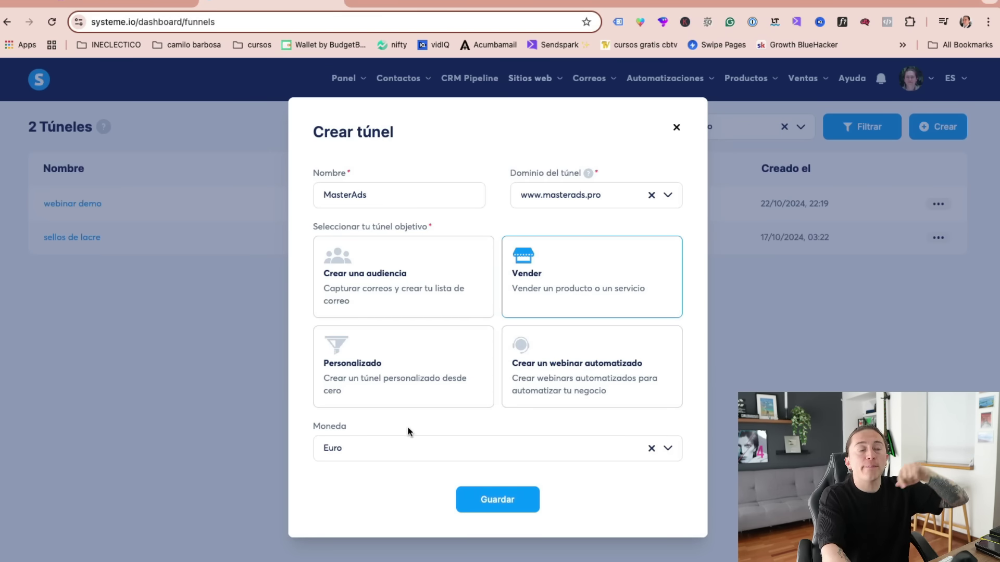
# - Set the funnel currency to Peso colombiano and save the funnel
pyautogui.click(404, 447)
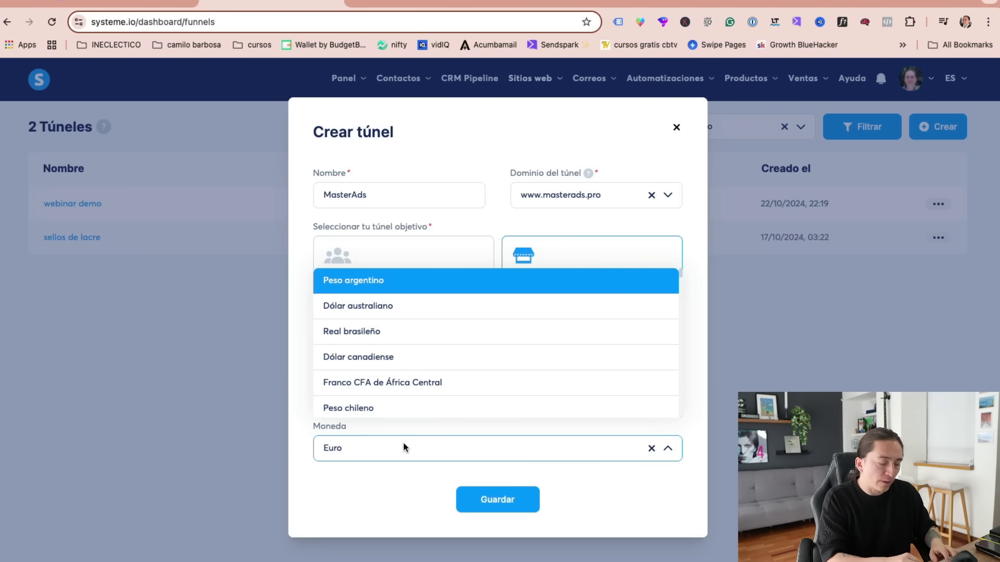
pyautogui.write('dola')
pyautogui.press('super+a')
pyautogui.write('dol')
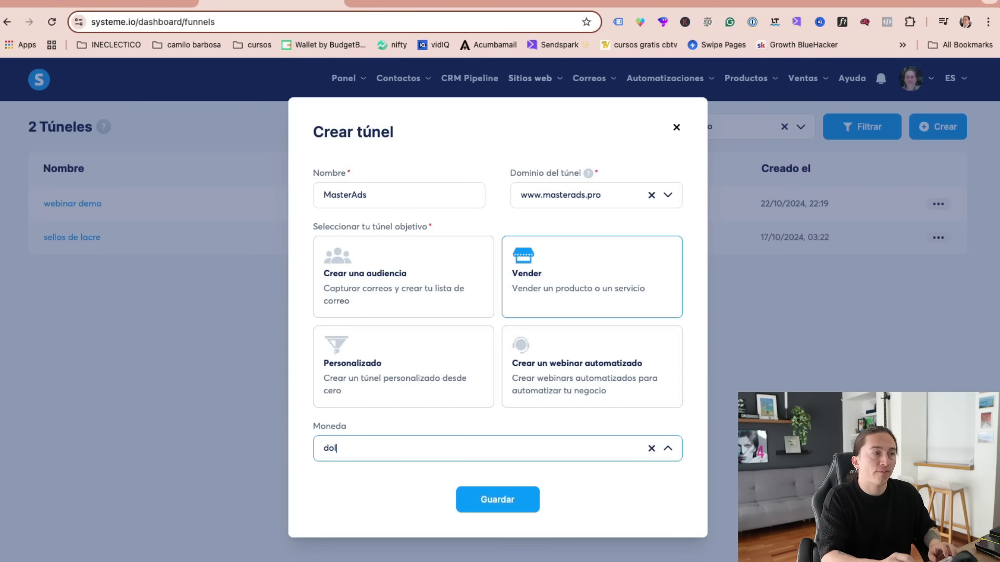
pyautogui.press('BackSpace')
pyautogui.press('super+a')
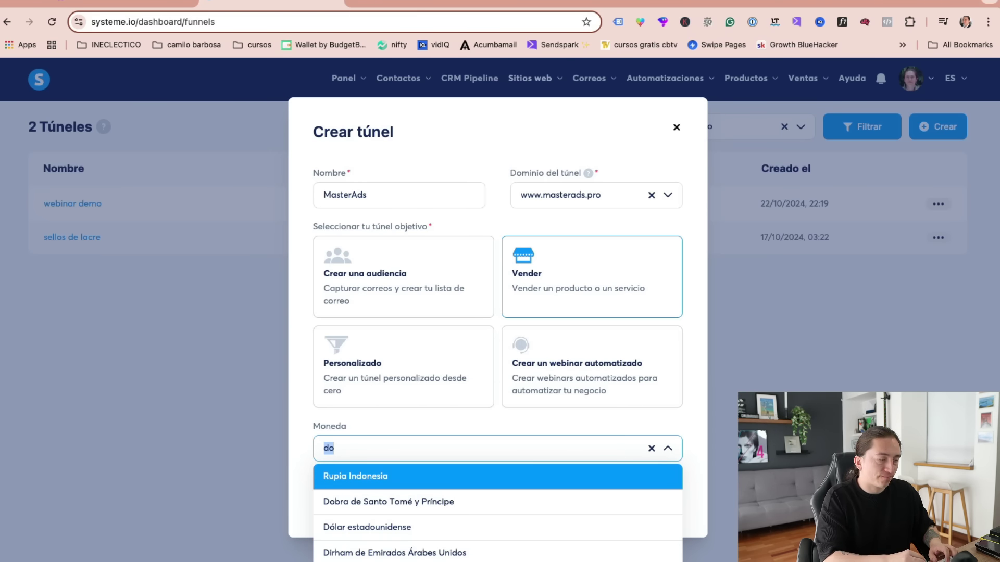
pyautogui.click(366, 531)
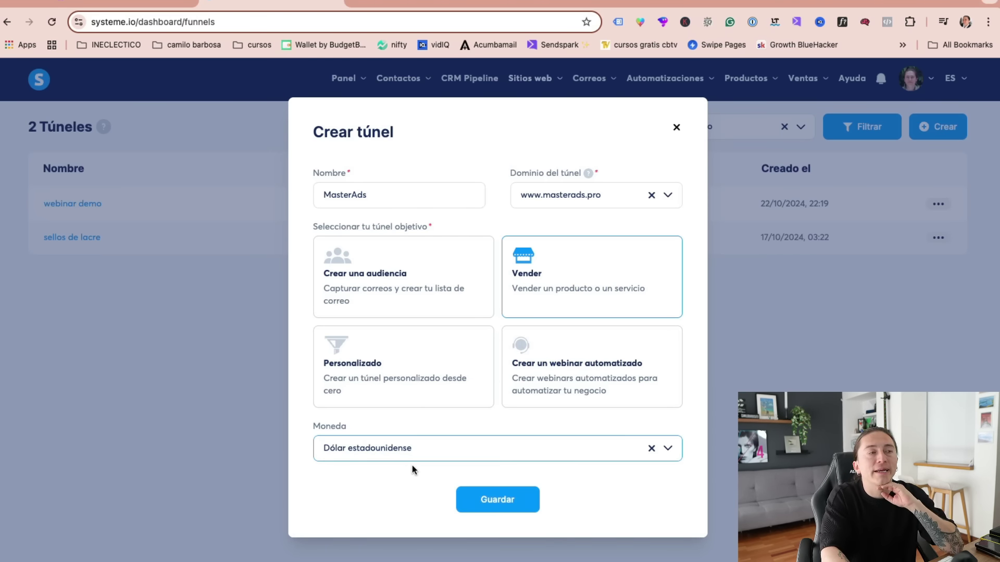
pyautogui.click(417, 446)
pyautogui.press('super+a')
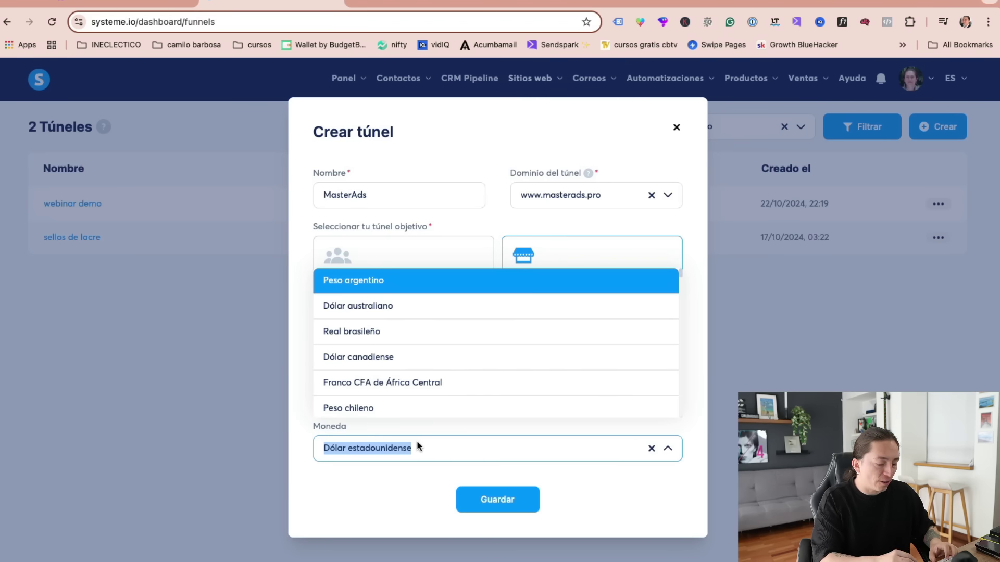
pyautogui.write('pesos c')
pyautogui.press('BackSpace')
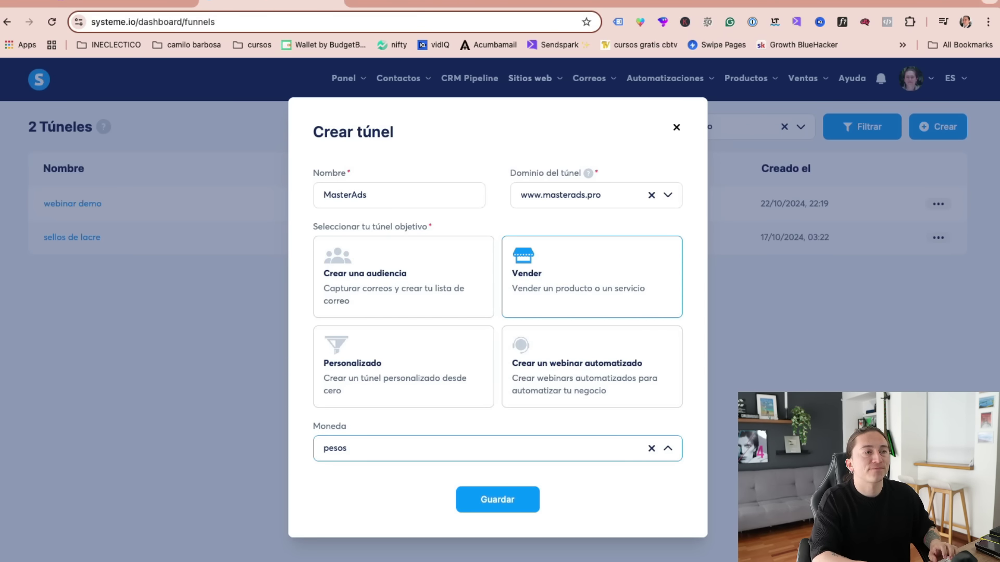
pyautogui.press('super+a')
pyautogui.write('col')
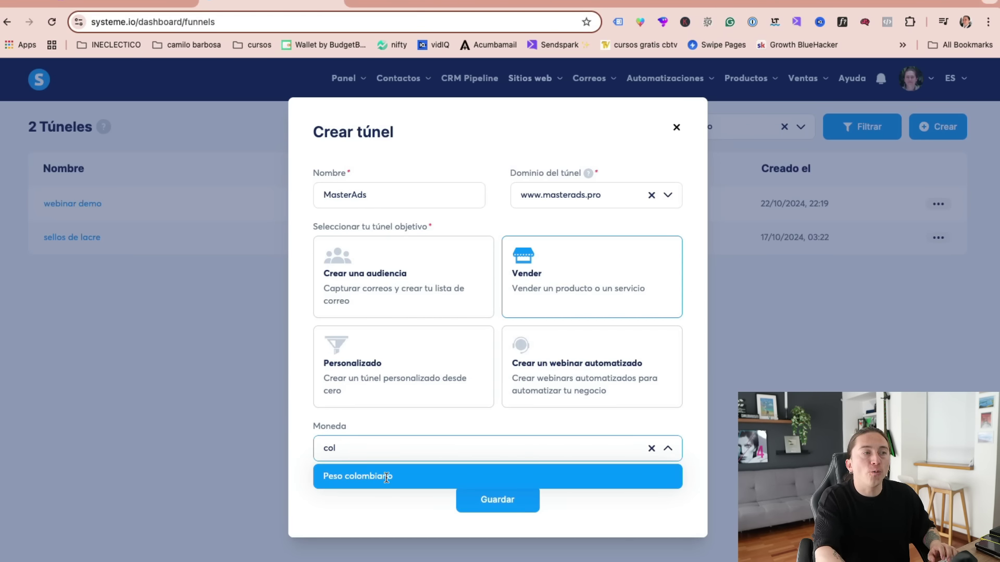
pyautogui.click(386, 478)
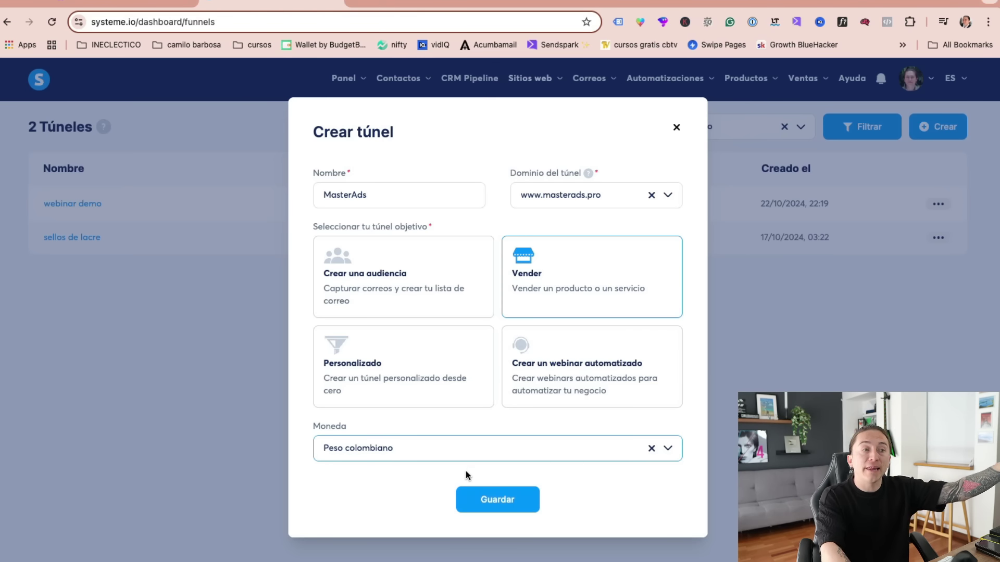
pyautogui.click(511, 498)
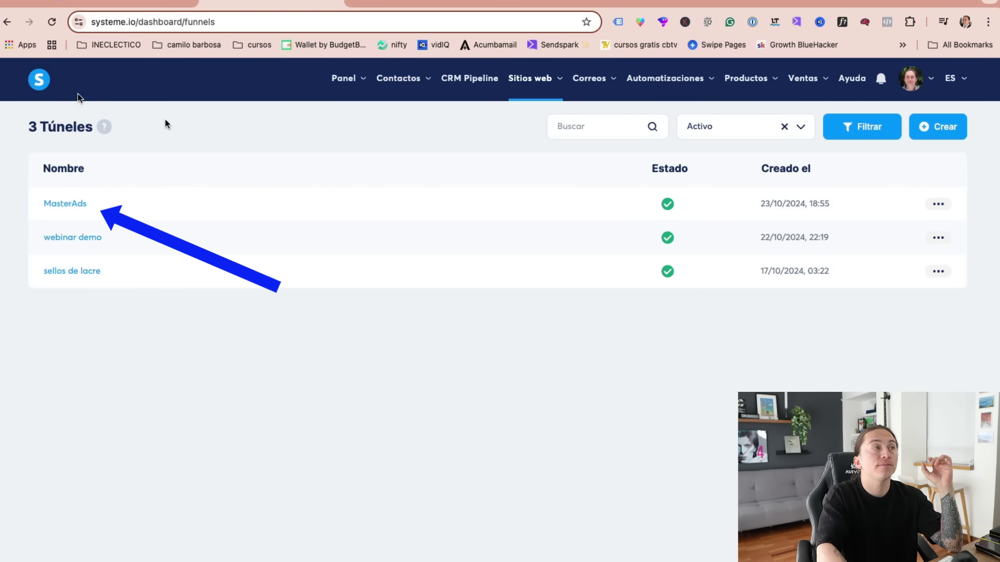
# - Open the MasterAds funnel from the funnel list
pyautogui.click(65, 204)
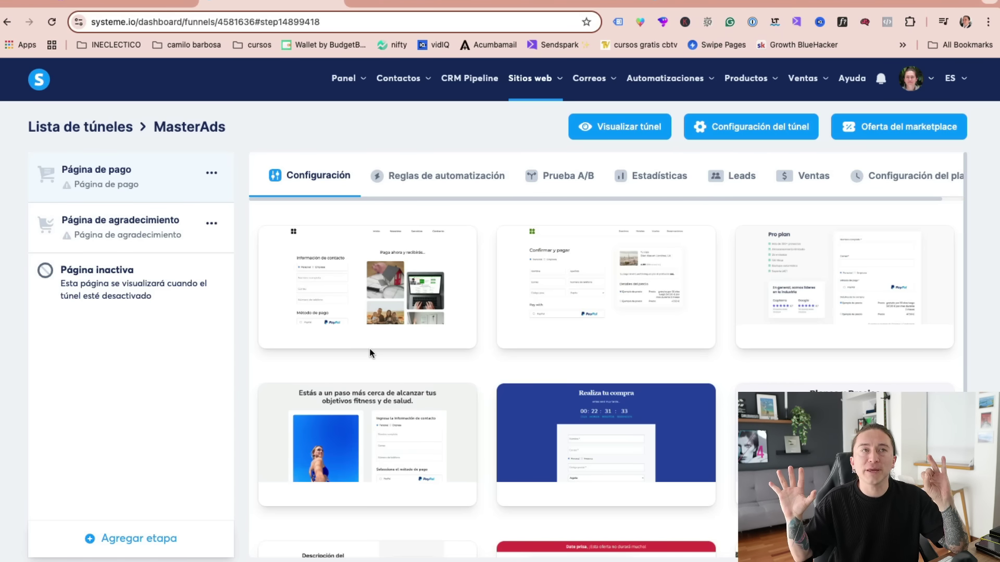
# - Add the GVM Video Light ($199.00) to the Amazon cart, then return to the systeme.io funnel
pyautogui.click(804, 3)
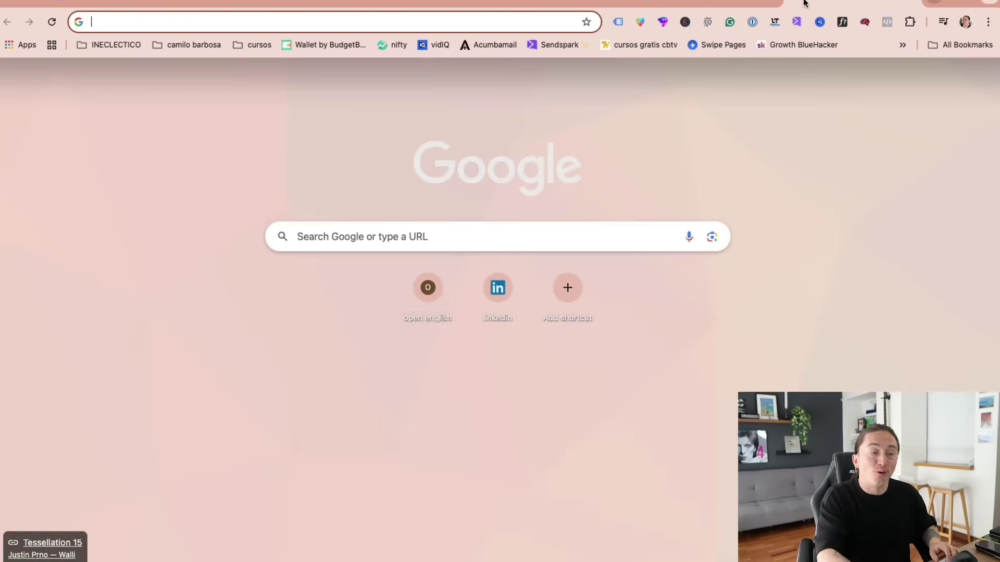
pyautogui.write('amaz')
pyautogui.press('Return')
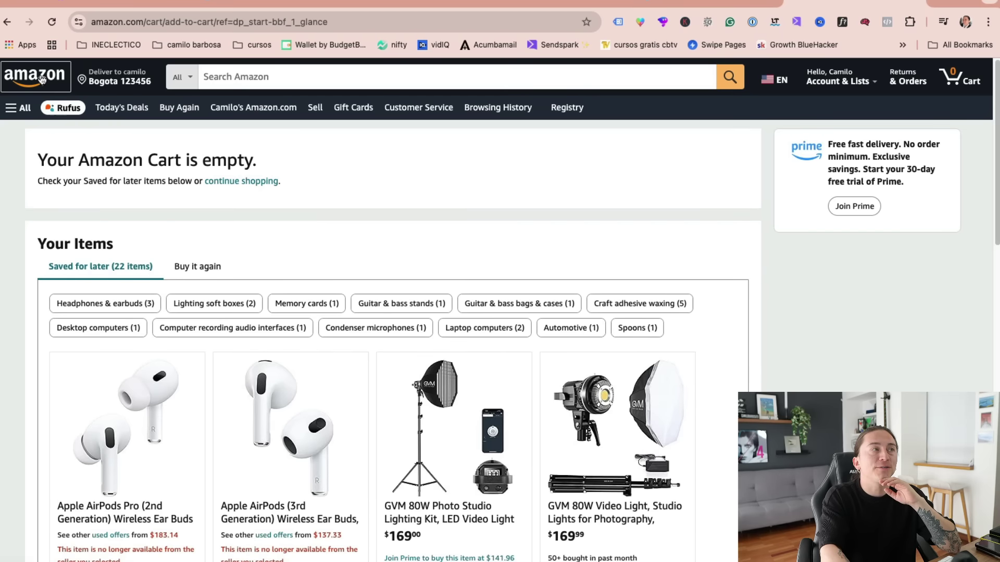
pyautogui.click(39, 78)
pyautogui.click(320, 325)
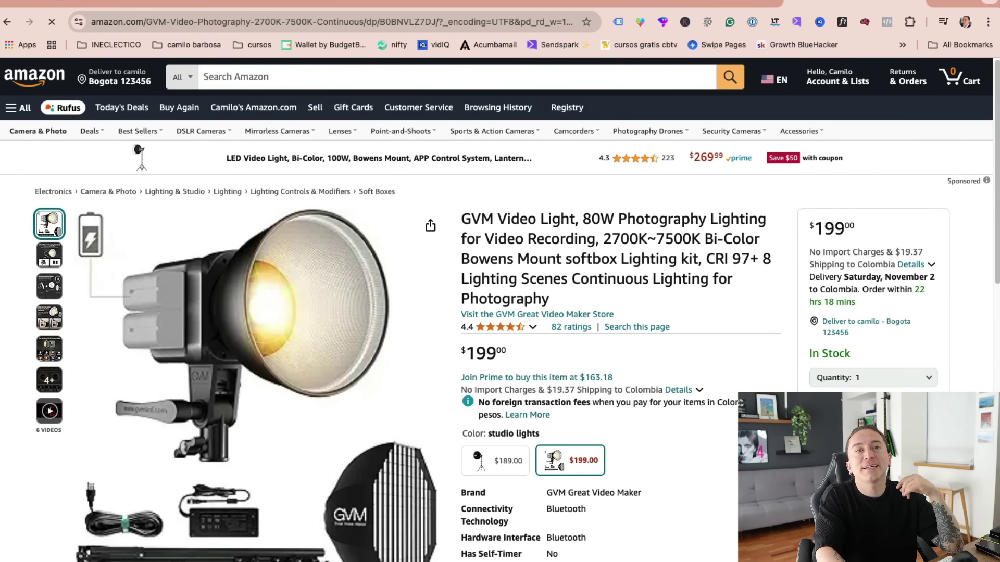
pyautogui.click(873, 405)
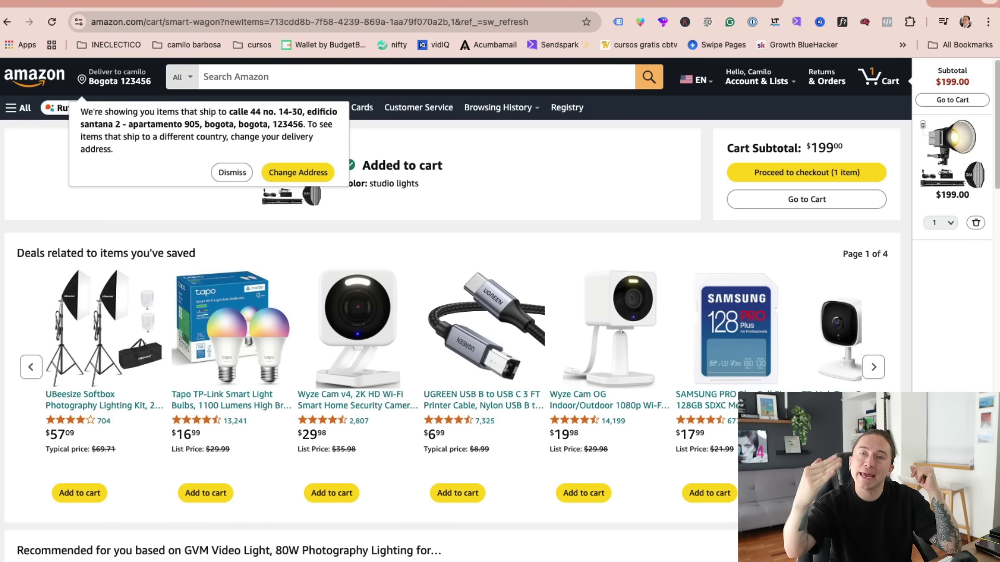
pyautogui.click(812, 201)
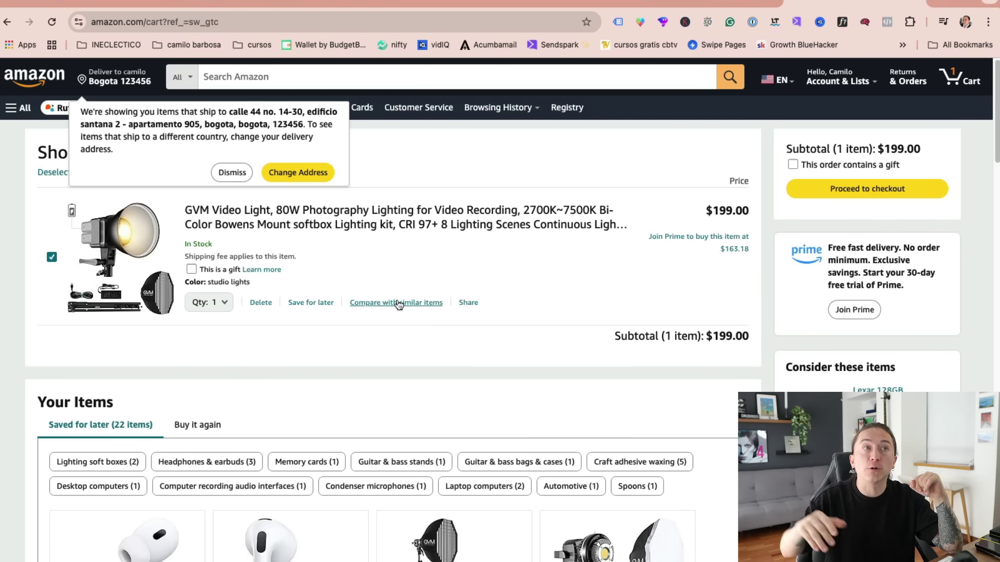
pyautogui.hotkey('ctrl', 'Tab')
pyautogui.moveTo(663, 307)
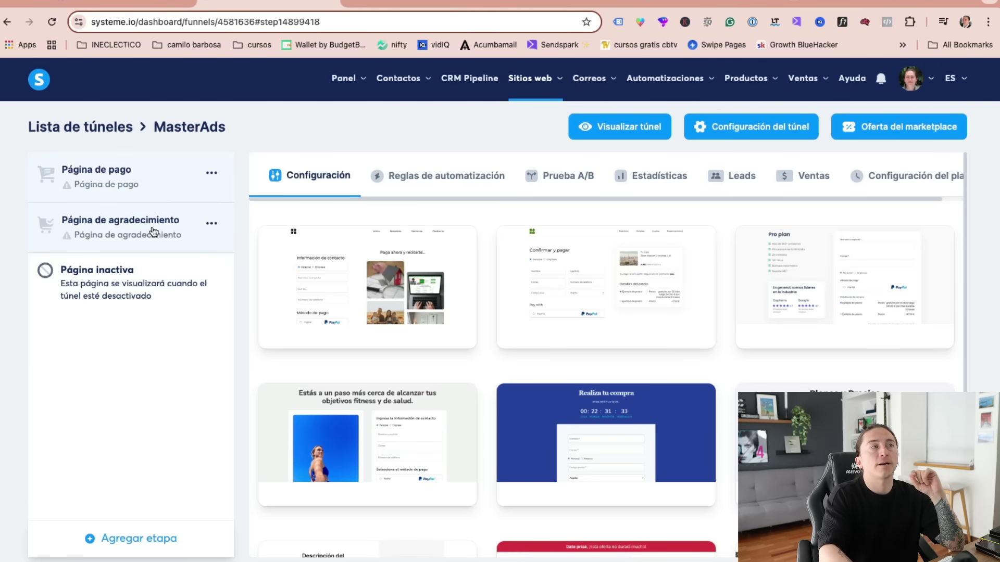
# - Add a new funnel step named 'pagina de venta'
pyautogui.click(212, 173)
pyautogui.click(146, 449)
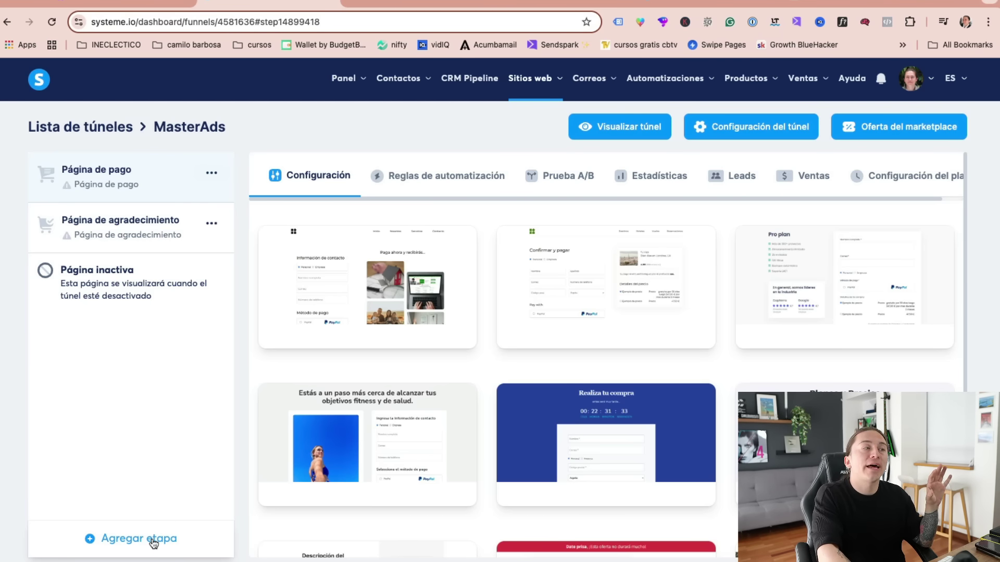
pyautogui.click(153, 543)
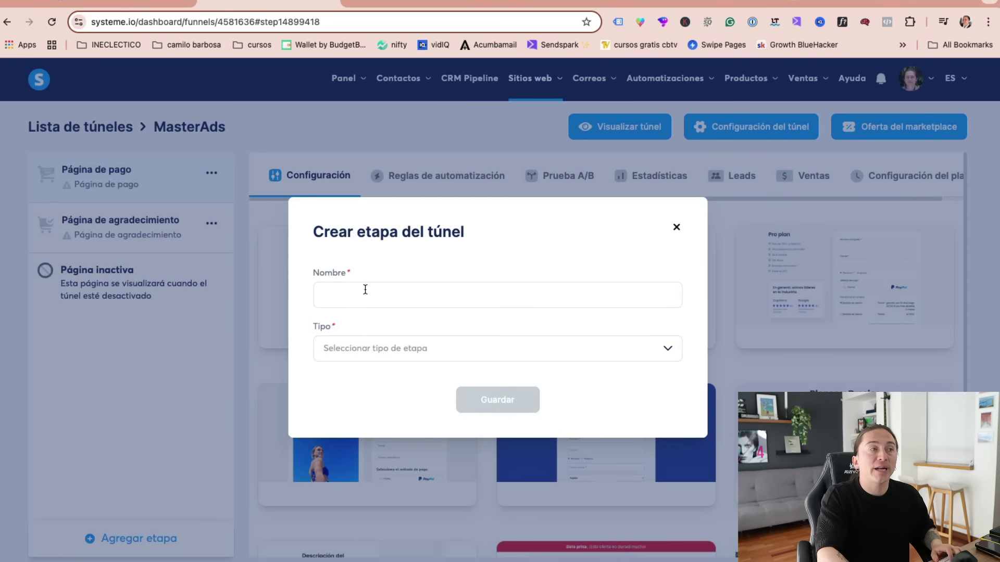
pyautogui.click(365, 289)
pyautogui.write('pagina de ventra')
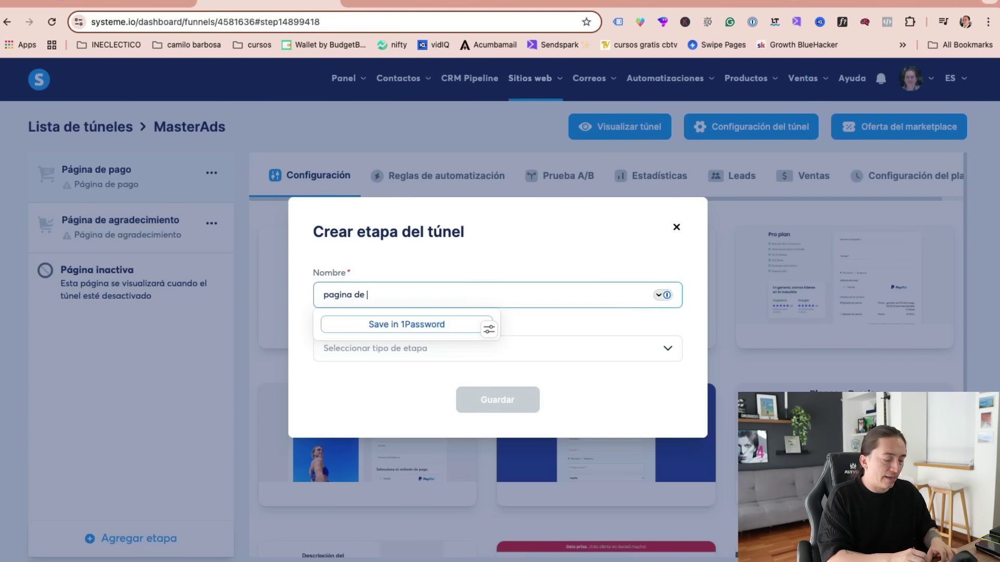
pyautogui.press('BackSpace')
pyautogui.write('a')
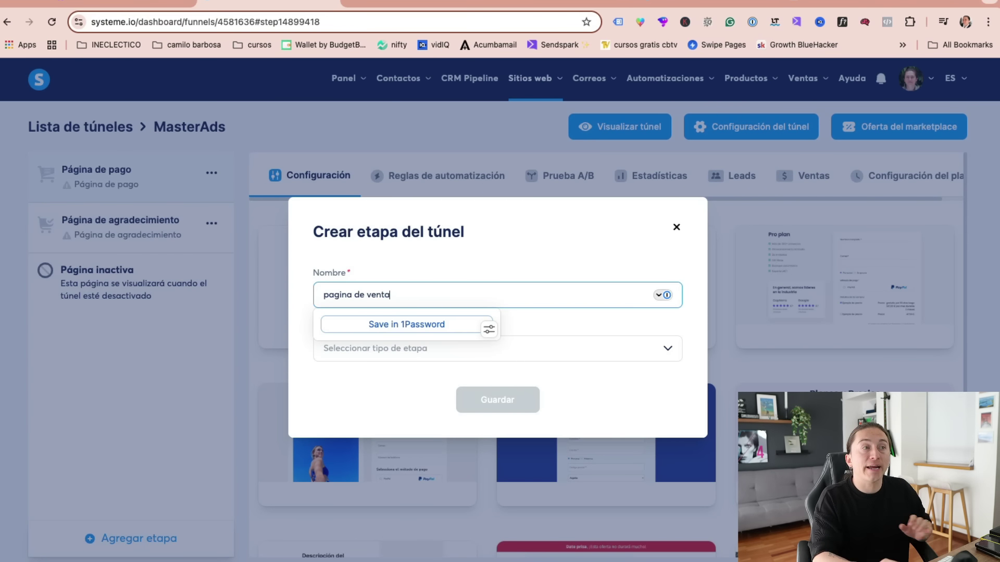
pyautogui.press('Tab')
# - Set the new step's type to Página de venta and save it
pyautogui.click(440, 353)
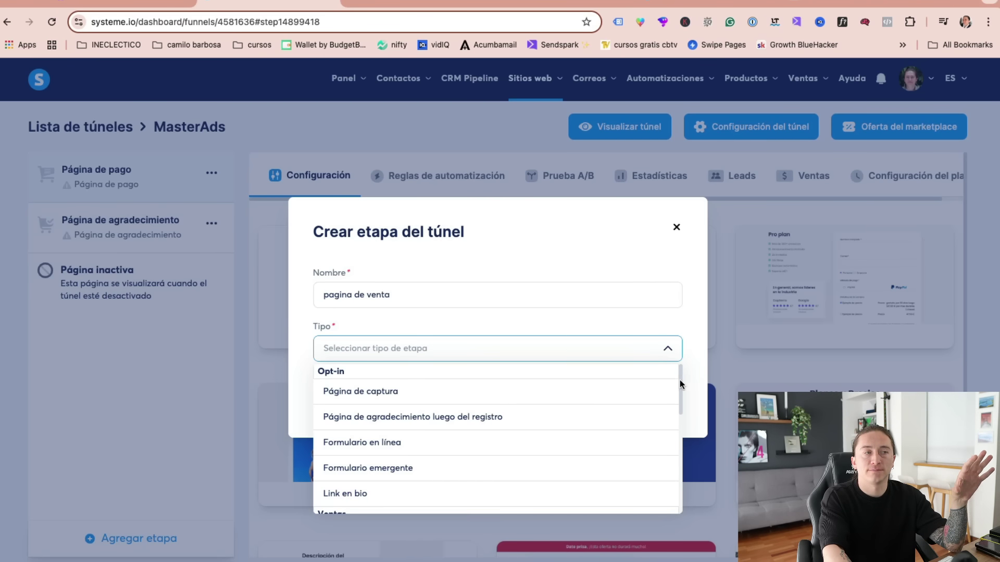
pyautogui.moveTo(679, 380); pyautogui.dragTo(679, 442)
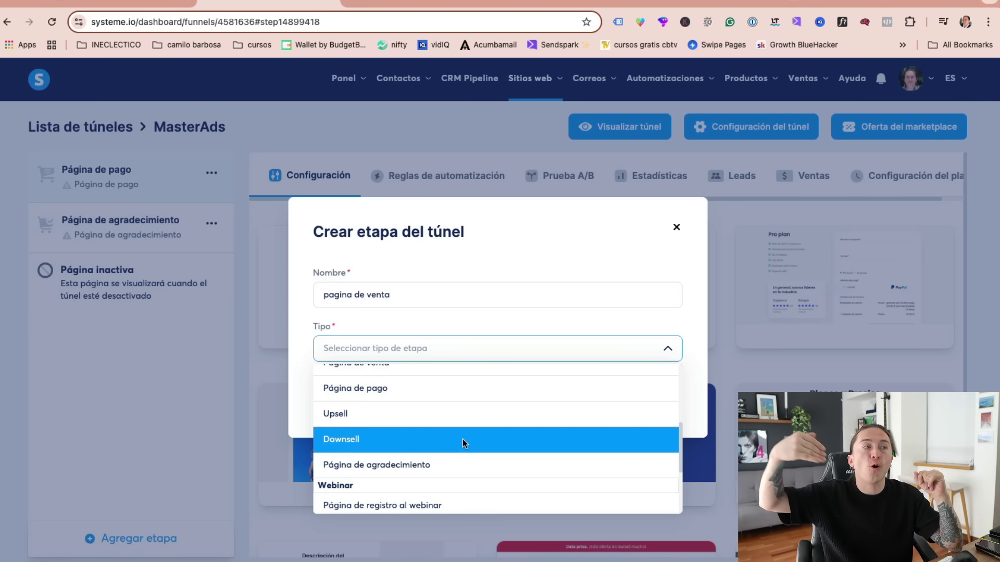
pyautogui.scroll(-1, 468, 445)
pyautogui.scroll(-1, 471, 449)
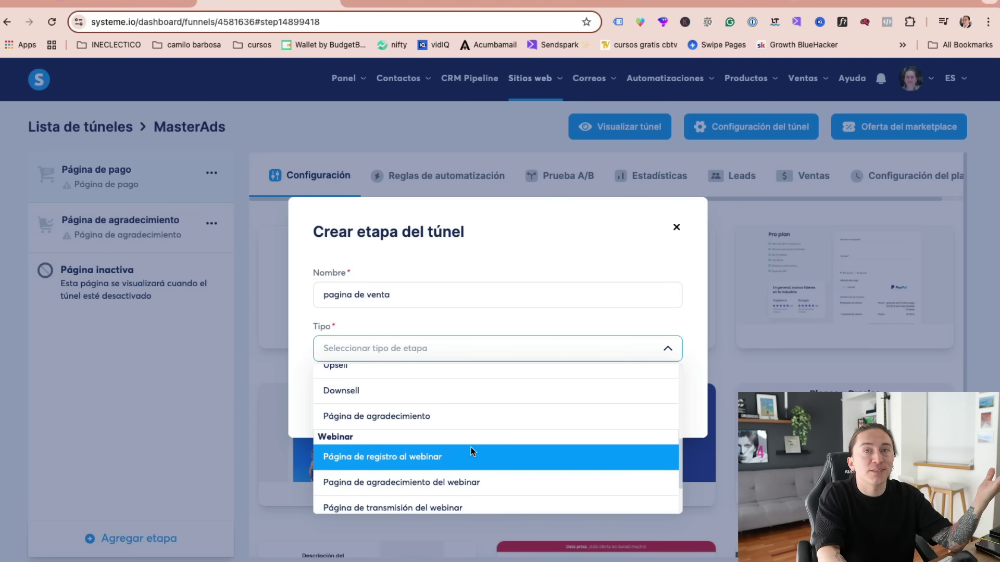
pyautogui.scroll(6, 499, 460)
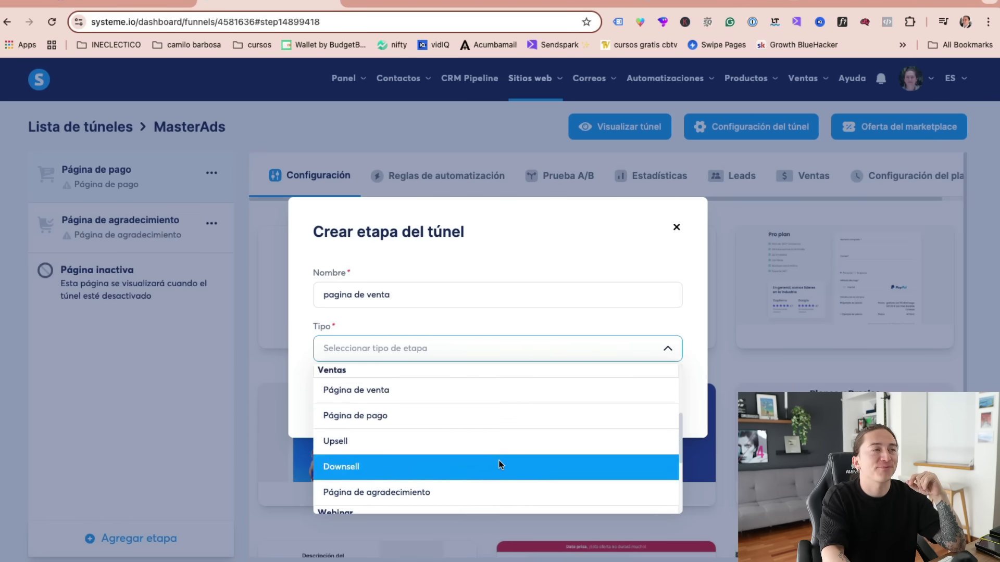
pyautogui.scroll(-5, 501, 460)
pyautogui.scroll(3, 501, 459)
pyautogui.click(388, 466)
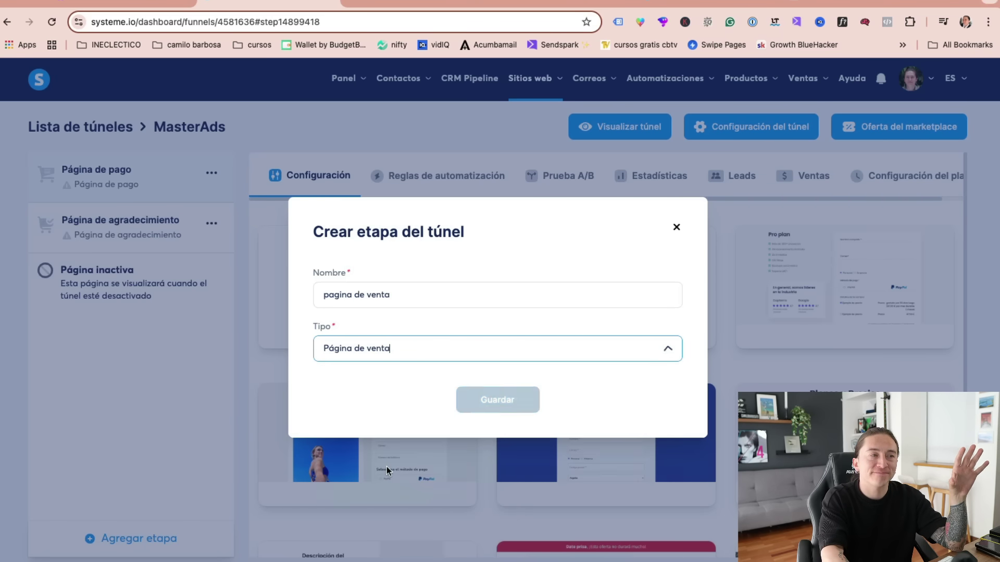
pyautogui.click(497, 399)
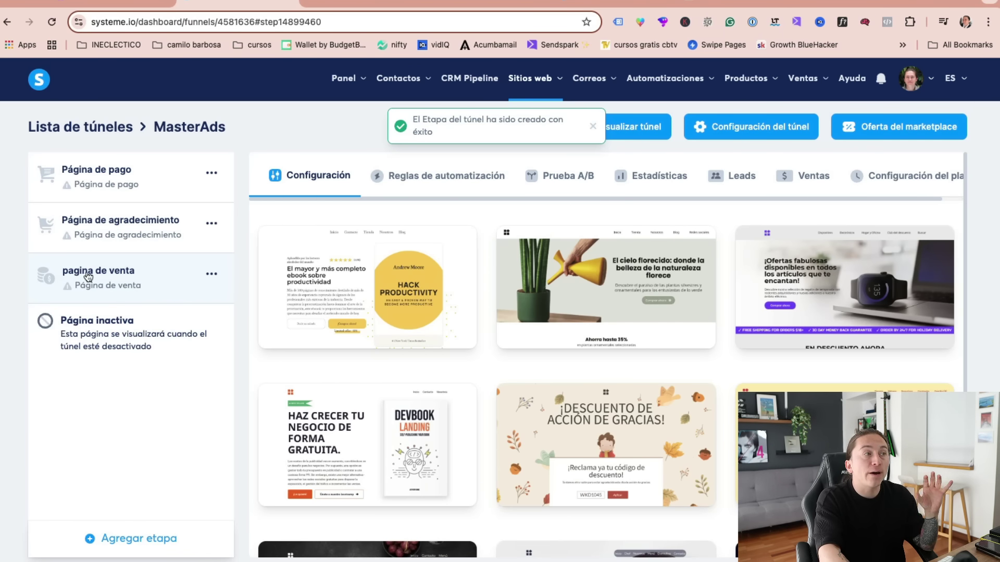
# - Move the pagina de venta step to the top, above Página de pago and Página de agradecimiento
pyautogui.moveTo(107, 285); pyautogui.dragTo(104, 206)
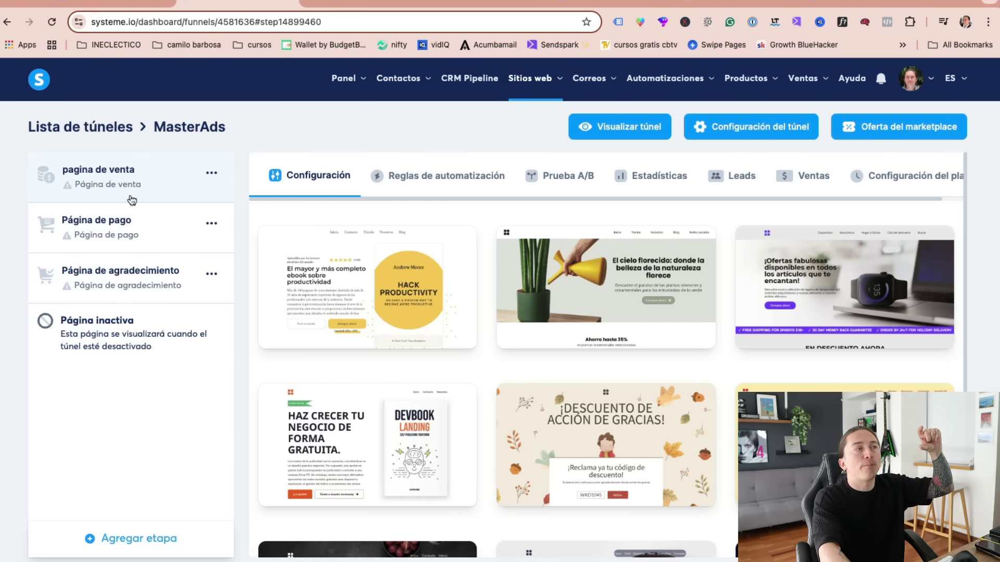
pyautogui.click(117, 232)
pyautogui.click(136, 276)
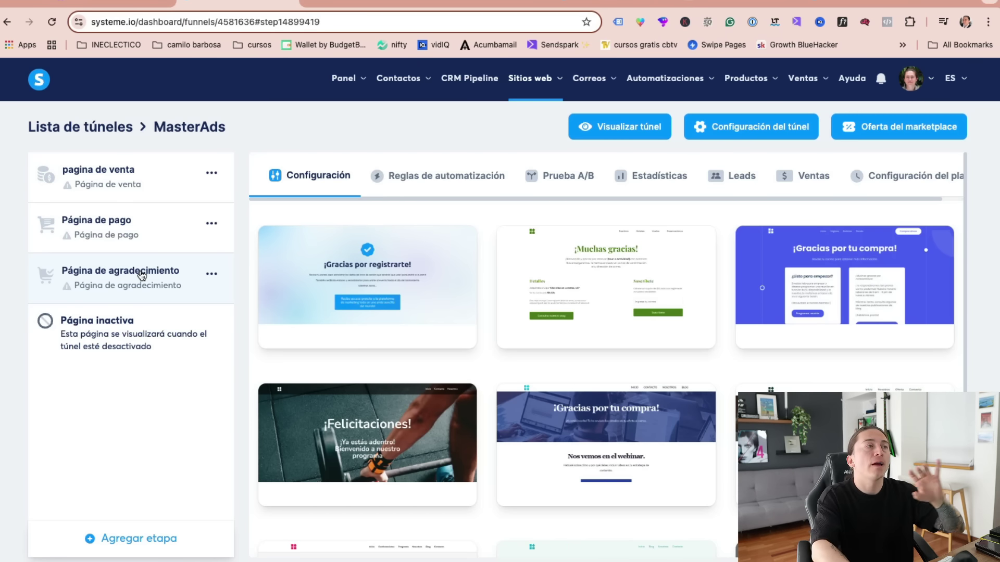
pyautogui.click(129, 235)
pyautogui.click(212, 224)
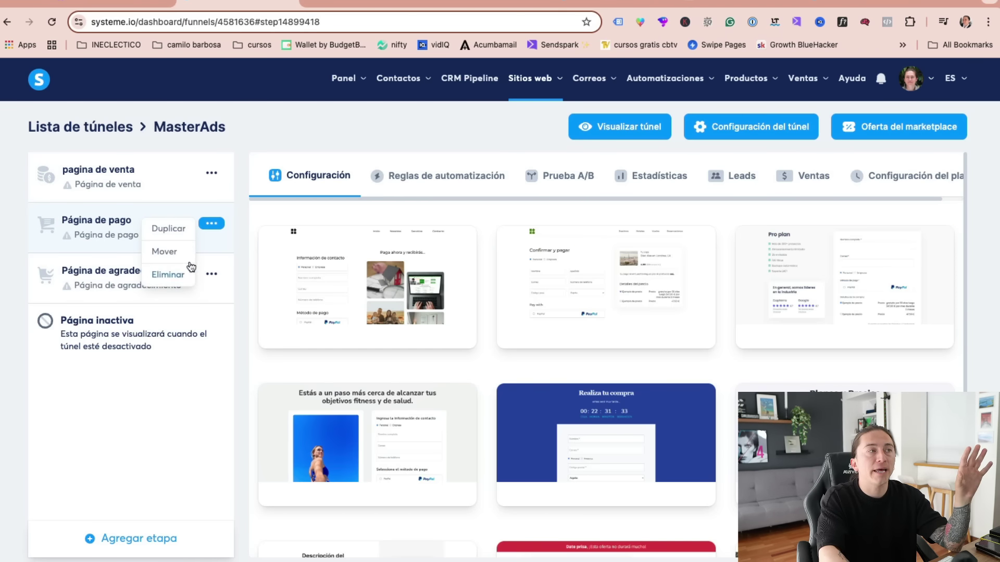
# - Delete the Página de pago and Página de agradecimiento steps, confirming each deletion
pyautogui.click(169, 274)
pyautogui.click(398, 360)
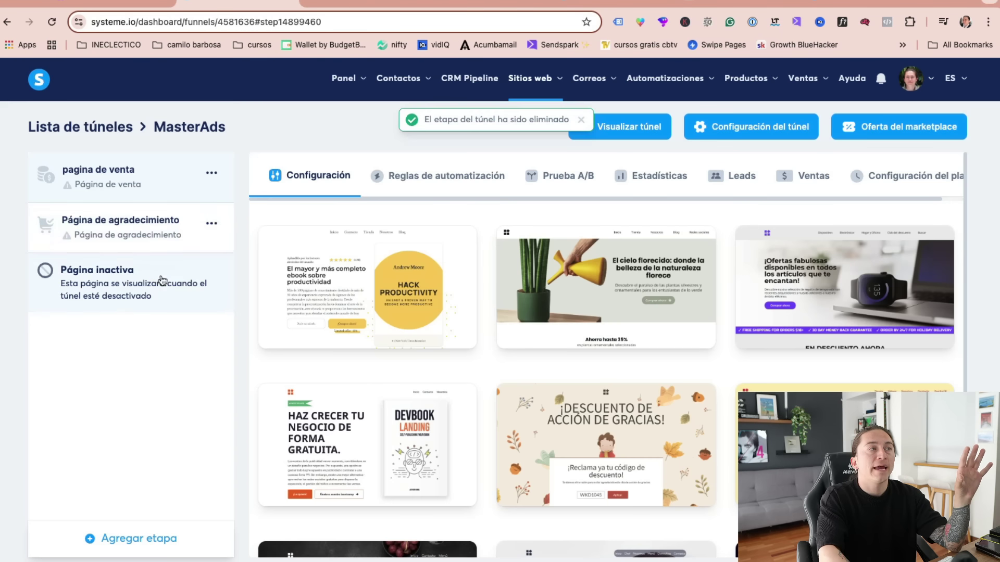
pyautogui.click(210, 222)
pyautogui.click(169, 274)
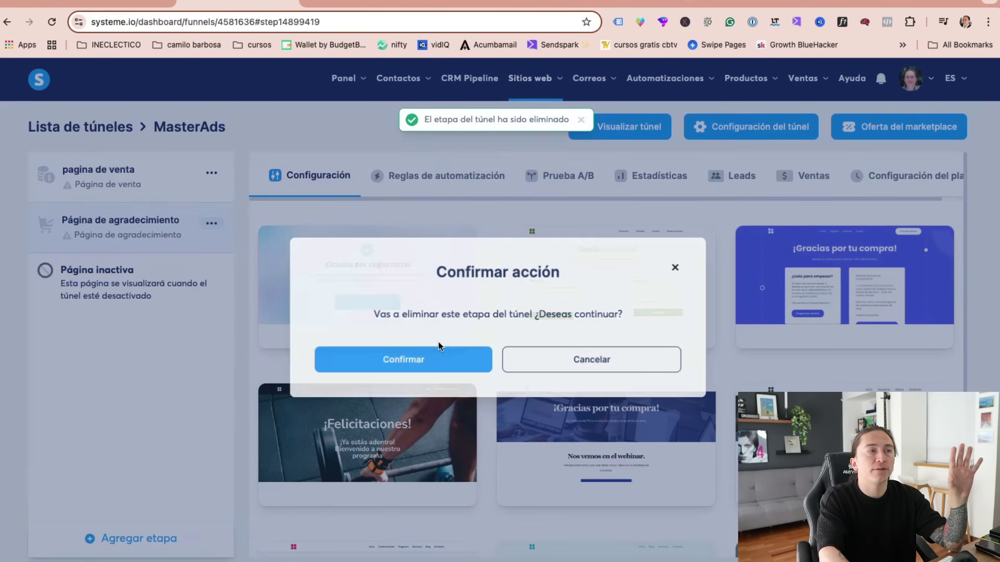
pyautogui.click(372, 352)
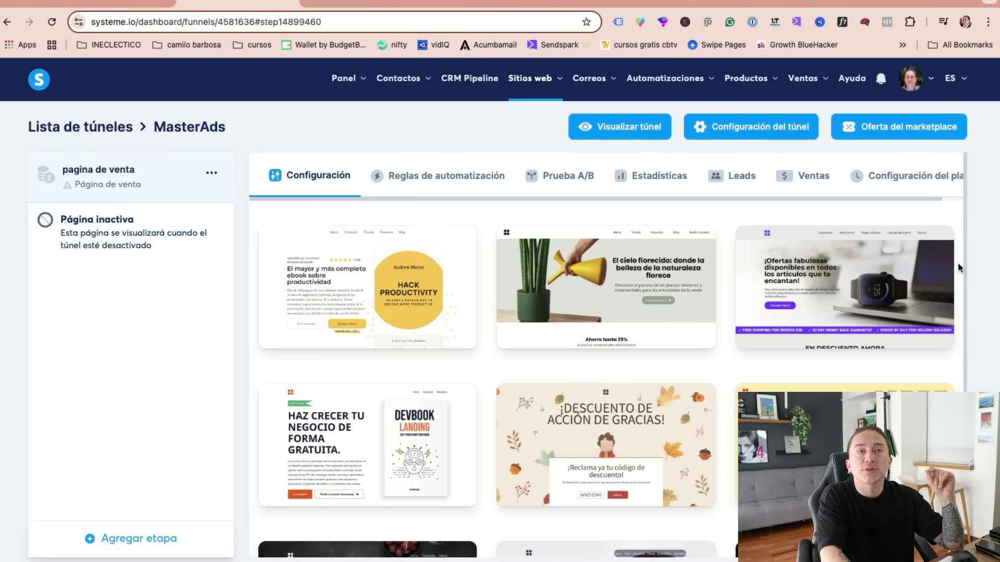
pyautogui.scroll(-3, 957, 264)
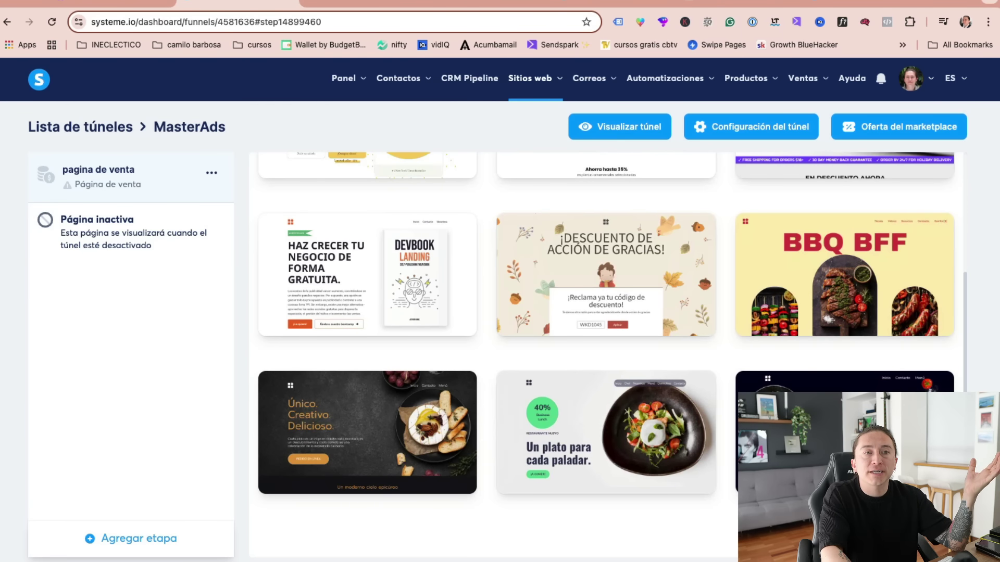
# - Browse the sales-page templates and preview the one showing two people holding phones
pyautogui.scroll(3, 957, 302)
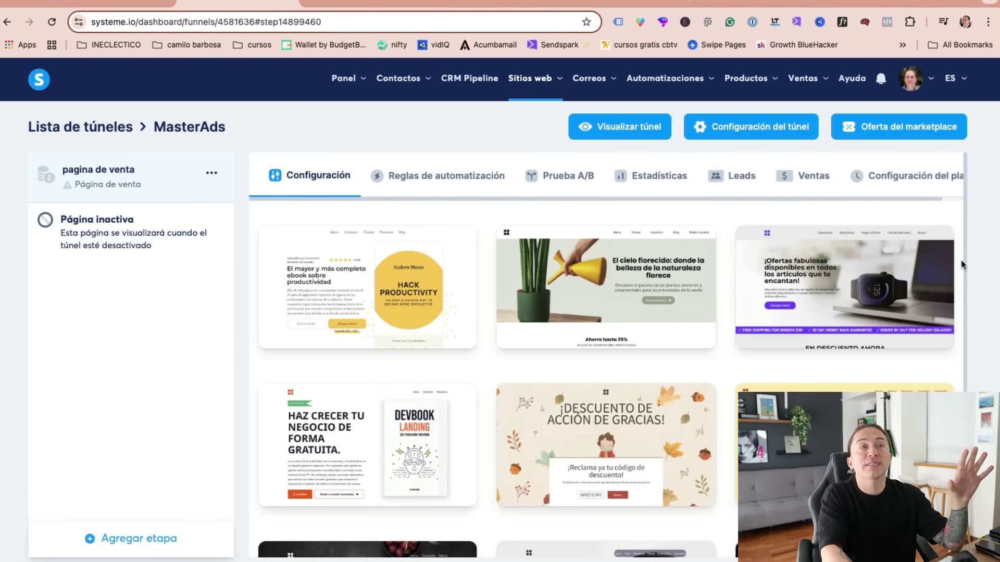
pyautogui.scroll(-5, 961, 260)
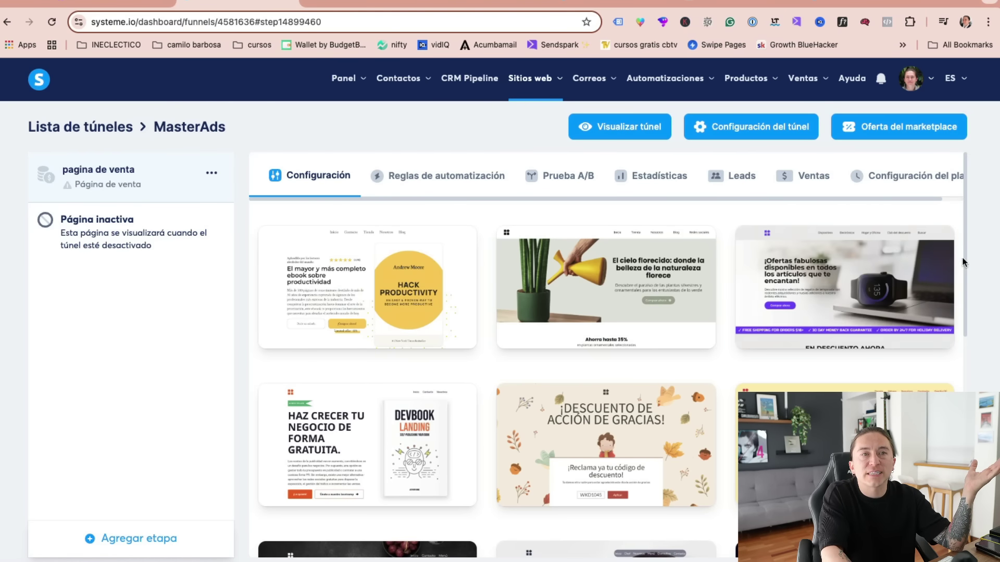
pyautogui.scroll(-3, 720, 440)
pyautogui.scroll(-6, 720, 440)
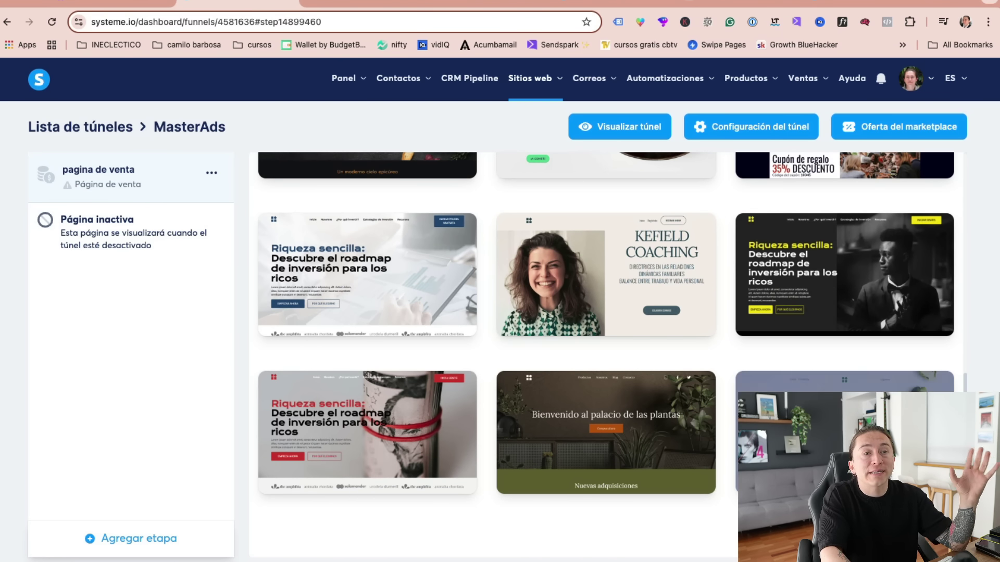
pyautogui.scroll(8, 901, 384)
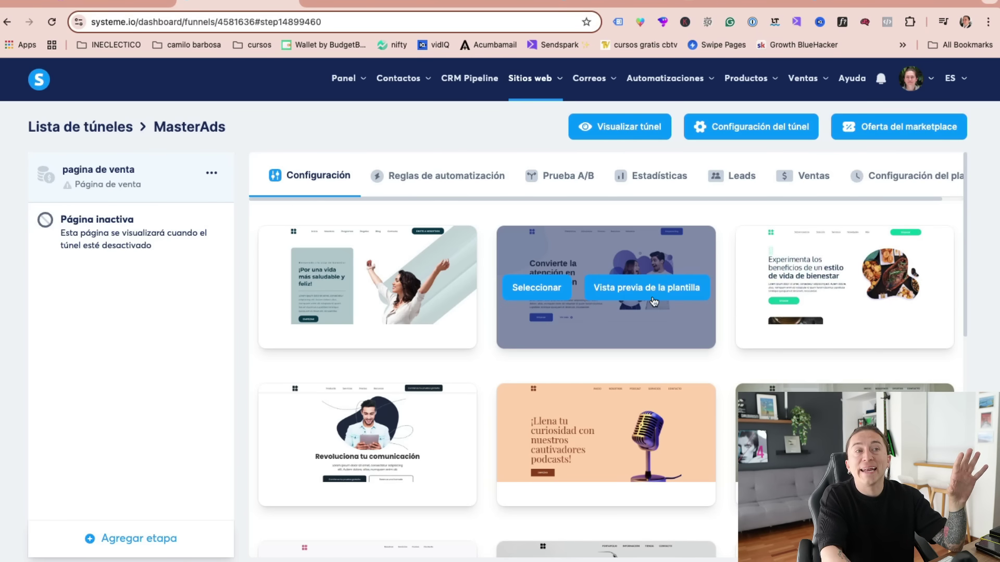
pyautogui.click(638, 289)
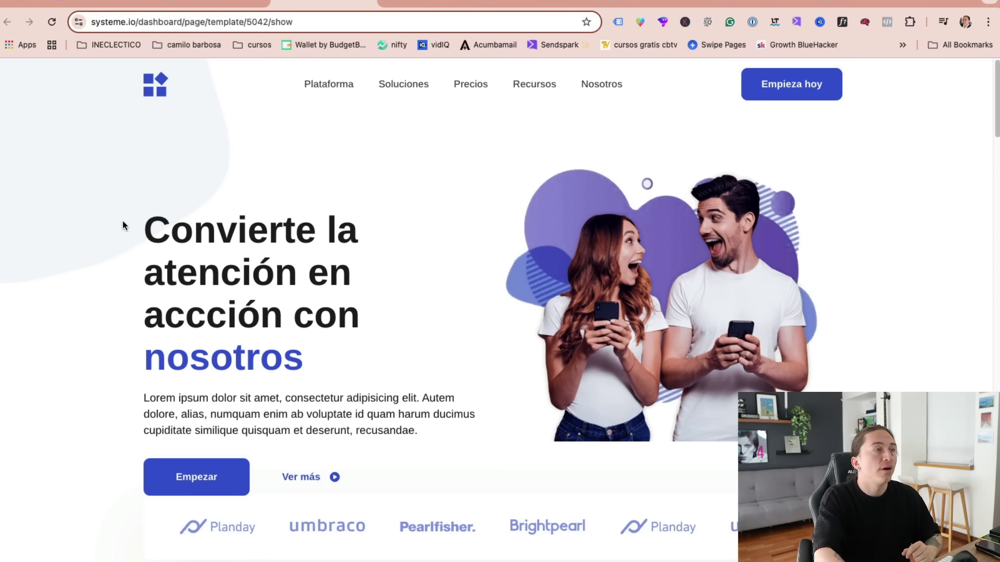
# - Look through the 'Convierte la atención en acción con nosotros' template preview, then close it
pyautogui.moveTo(125, 227); pyautogui.dragTo(374, 367)
pyautogui.doubleClick(220, 412)
pyautogui.tripleClick(220, 411)
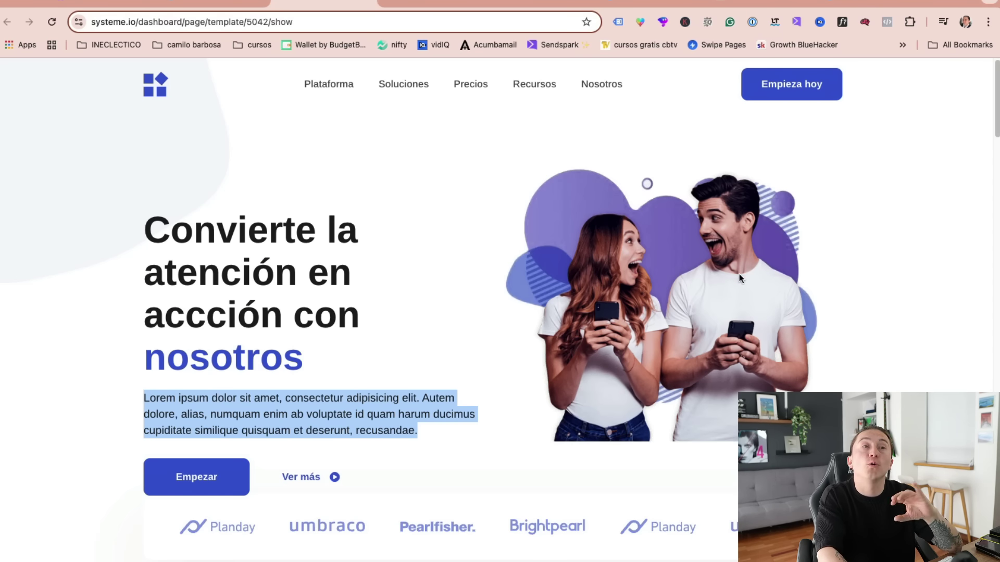
pyautogui.scroll(-1, 642, 373)
pyautogui.scroll(-8, 642, 373)
pyautogui.scroll(3, 302, 224)
pyautogui.scroll(-3, 504, 294)
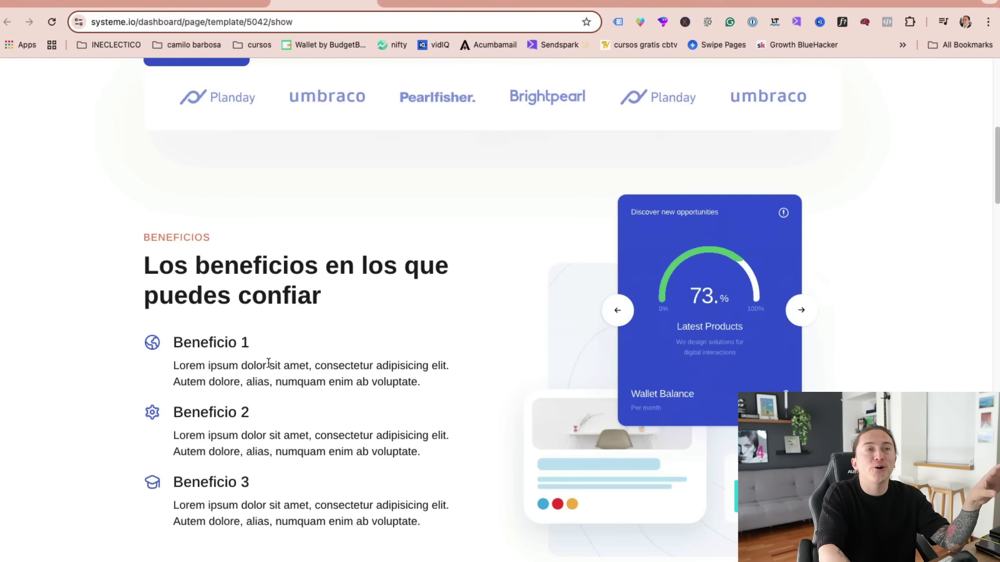
pyautogui.scroll(-3, 227, 363)
pyautogui.scroll(-20, 546, 433)
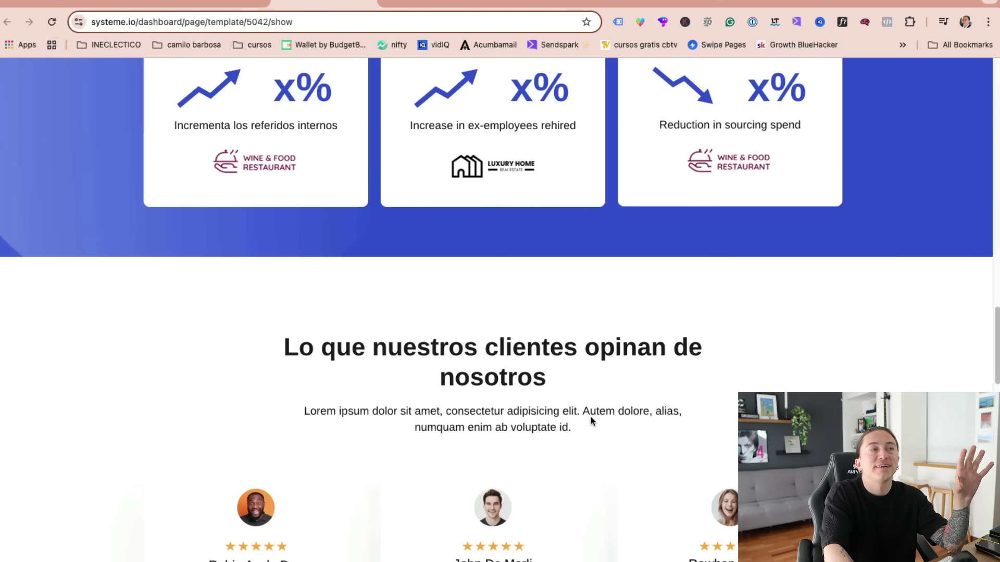
pyautogui.scroll(-7, 597, 405)
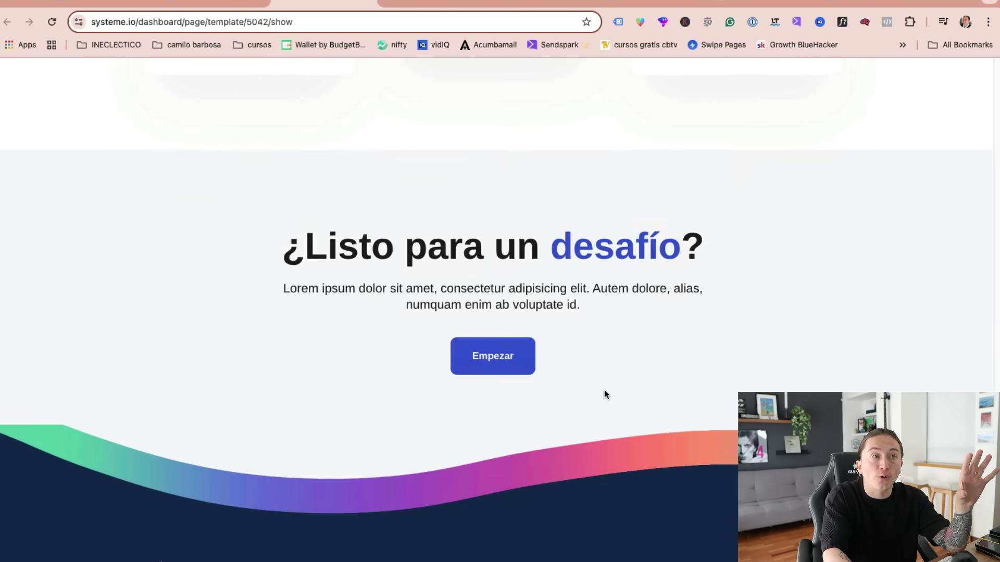
pyautogui.press('Home')
pyautogui.click(366, 2)
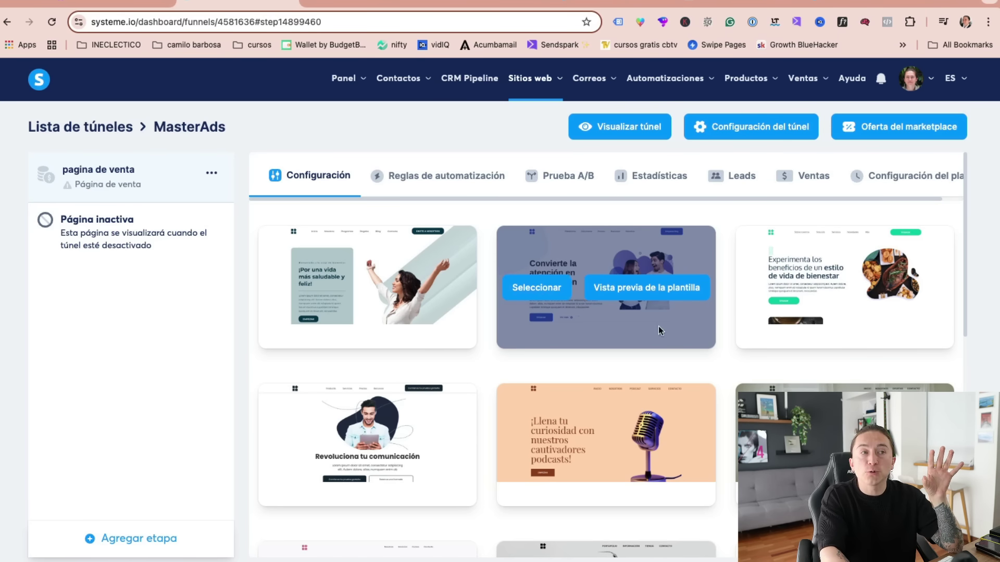
# - Apply the template to pagina de venta, check the live page, then view its automation rules
pyautogui.click(545, 291)
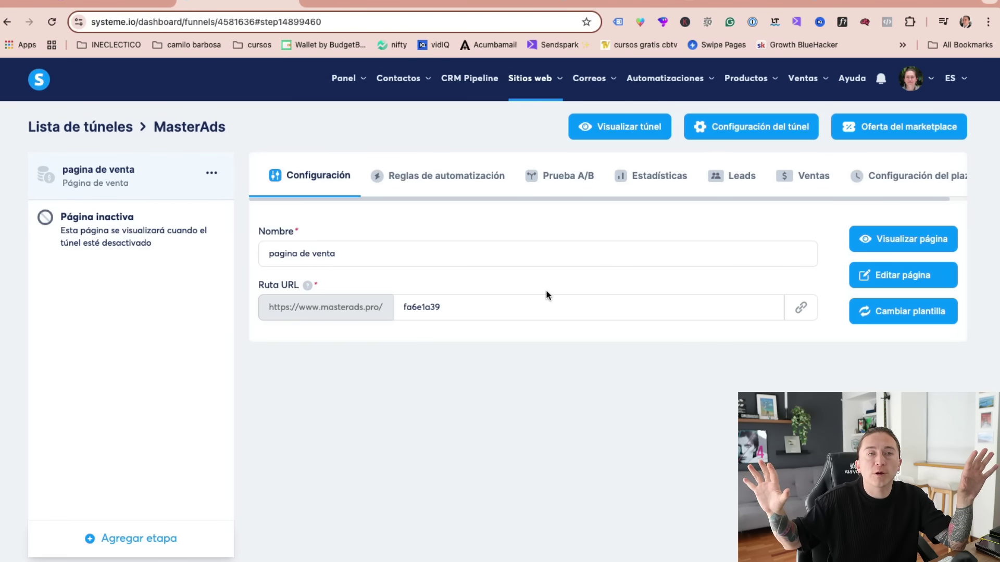
pyautogui.click(924, 242)
pyautogui.press('super+w')
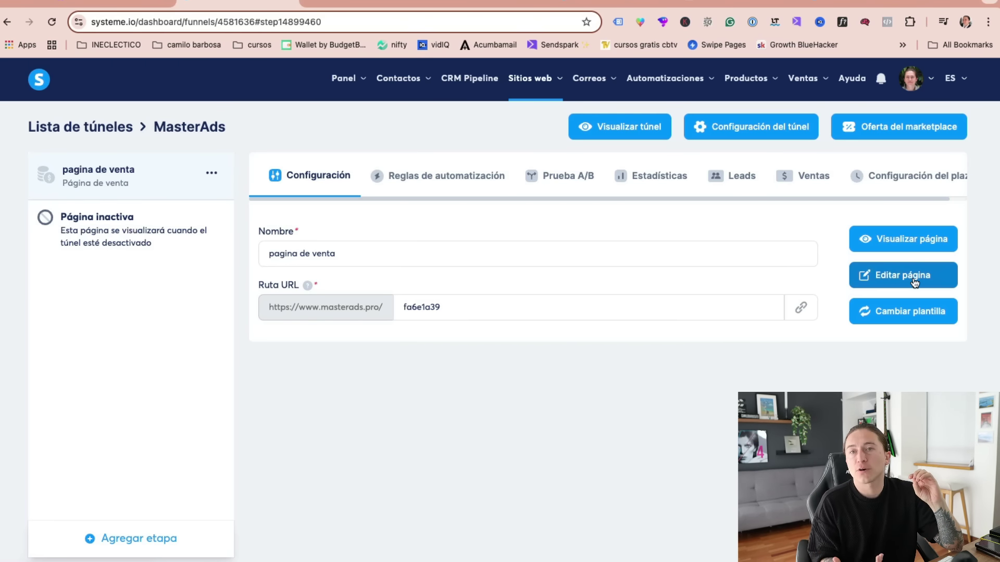
pyautogui.click(426, 175)
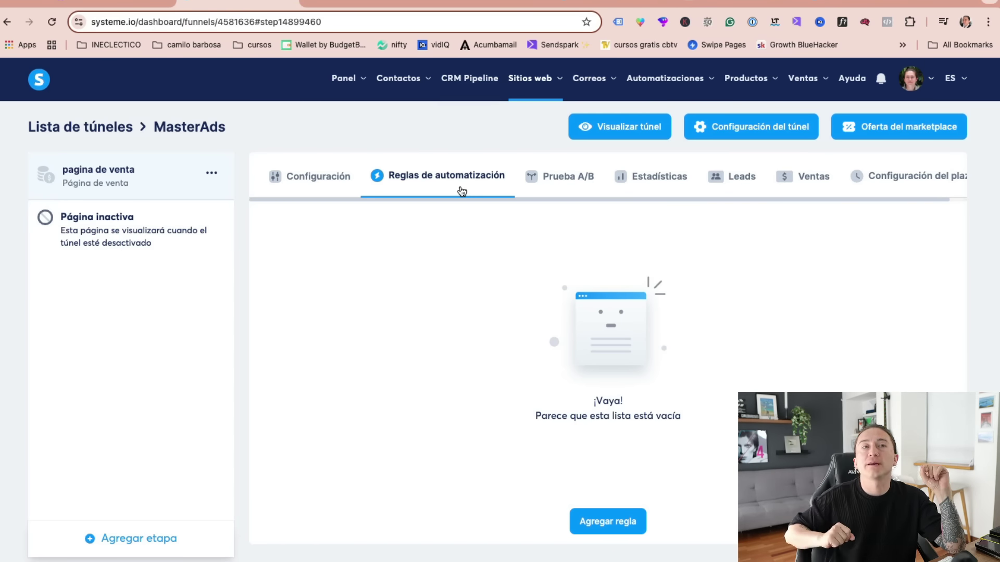
# - Review the step's A/B test, statistics, leads, sales and deadline tabs, then open the page editor
pyautogui.click(562, 183)
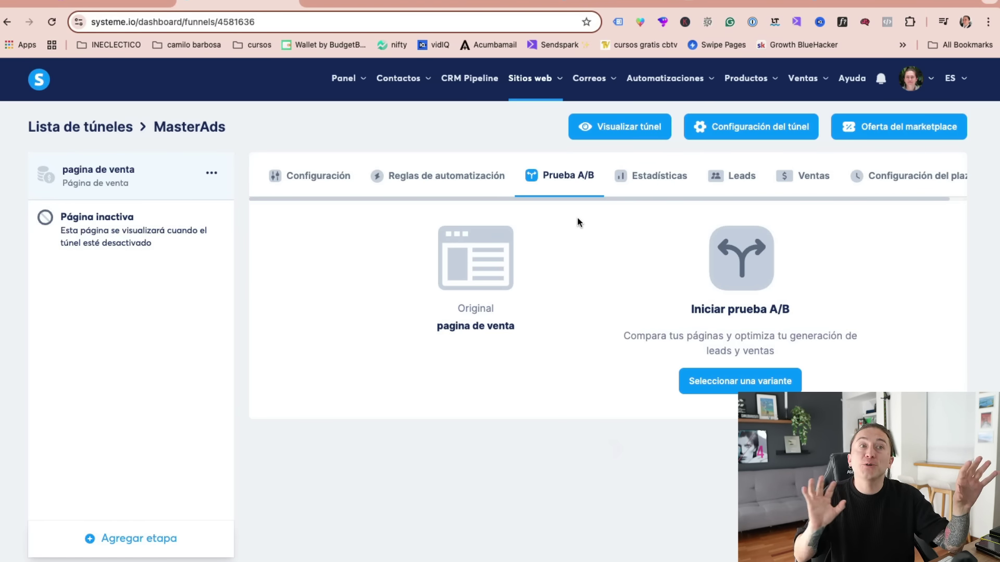
pyautogui.click(651, 185)
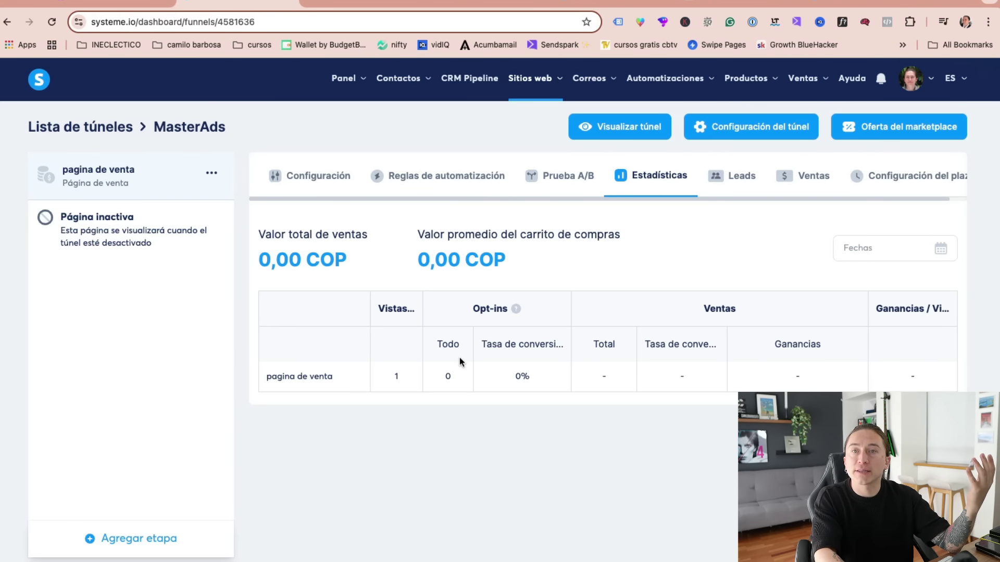
pyautogui.click(726, 182)
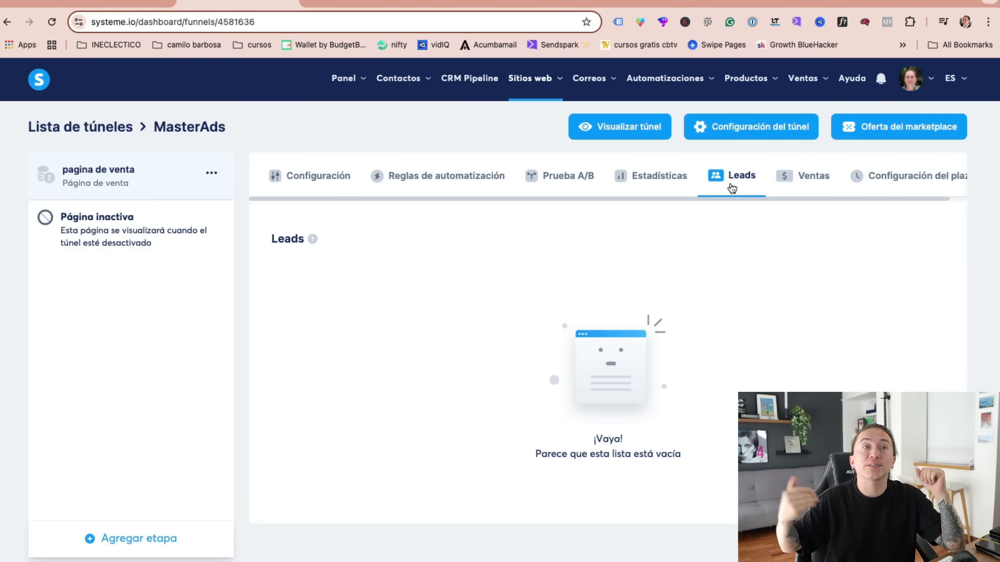
pyautogui.click(796, 181)
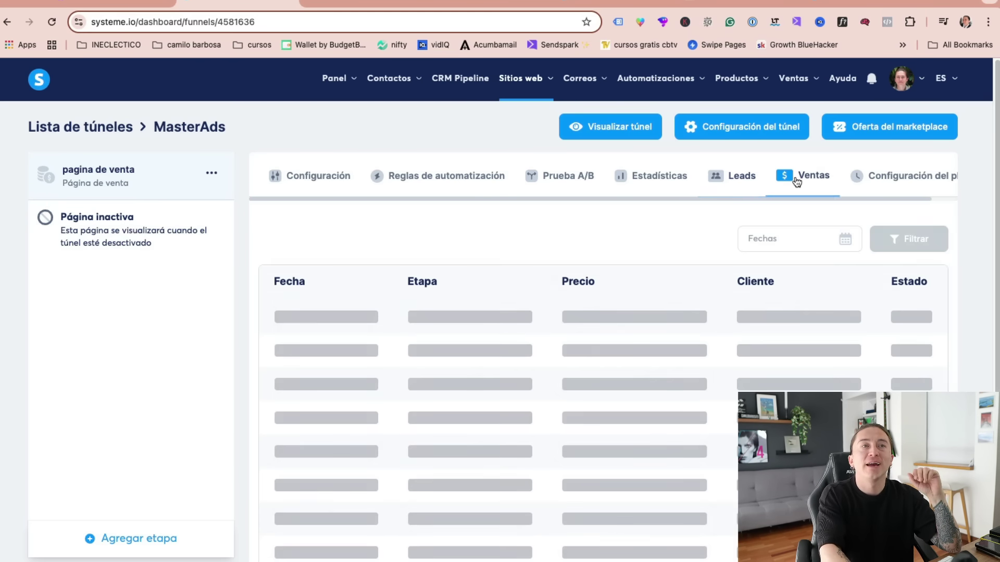
pyautogui.click(872, 180)
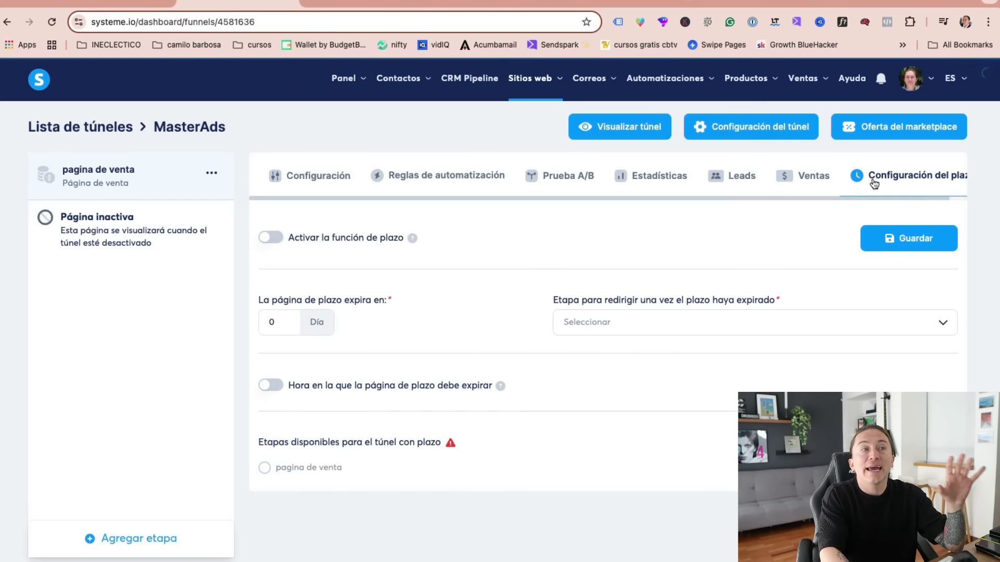
pyautogui.hscroll(2, 890, 196)
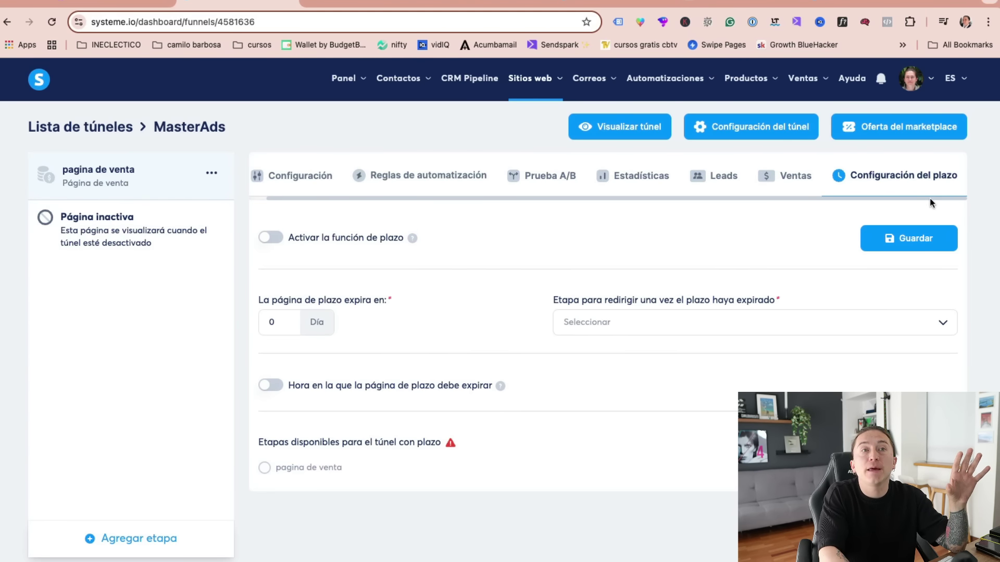
pyautogui.hscroll(-1, 609, 205)
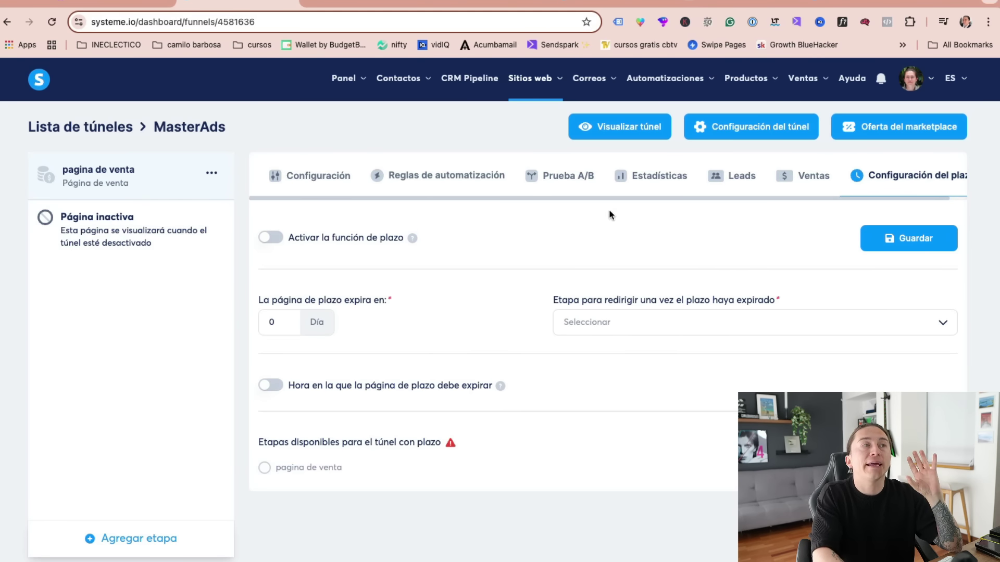
pyautogui.click(312, 177)
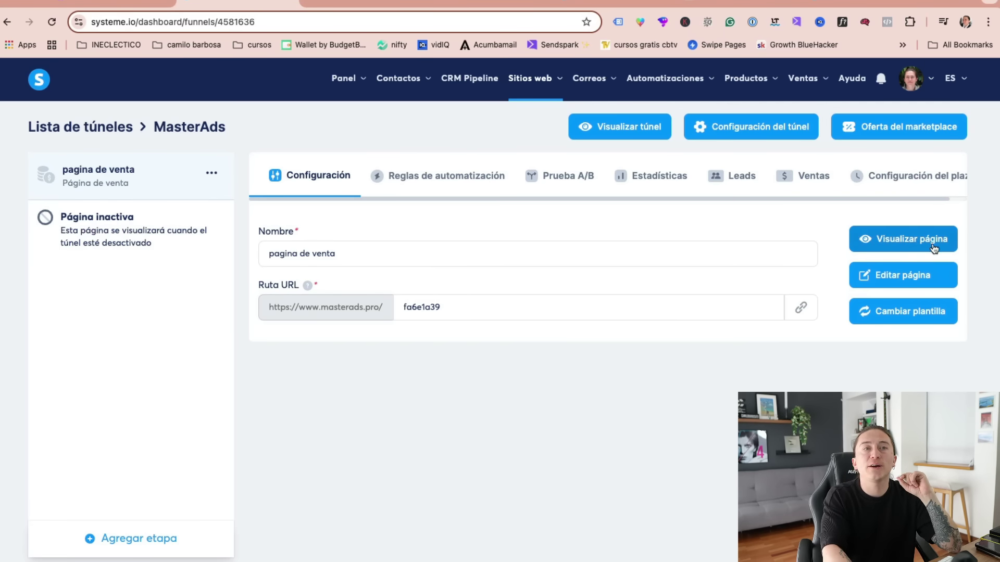
pyautogui.click(920, 281)
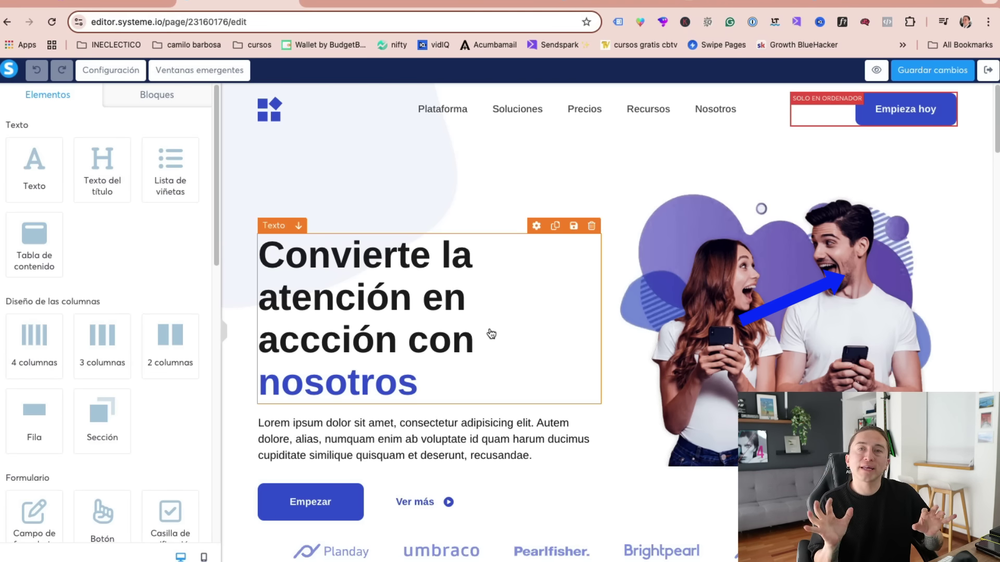
# - Select the hero heading and hero image in turn to inspect their settings
pyautogui.click(435, 341)
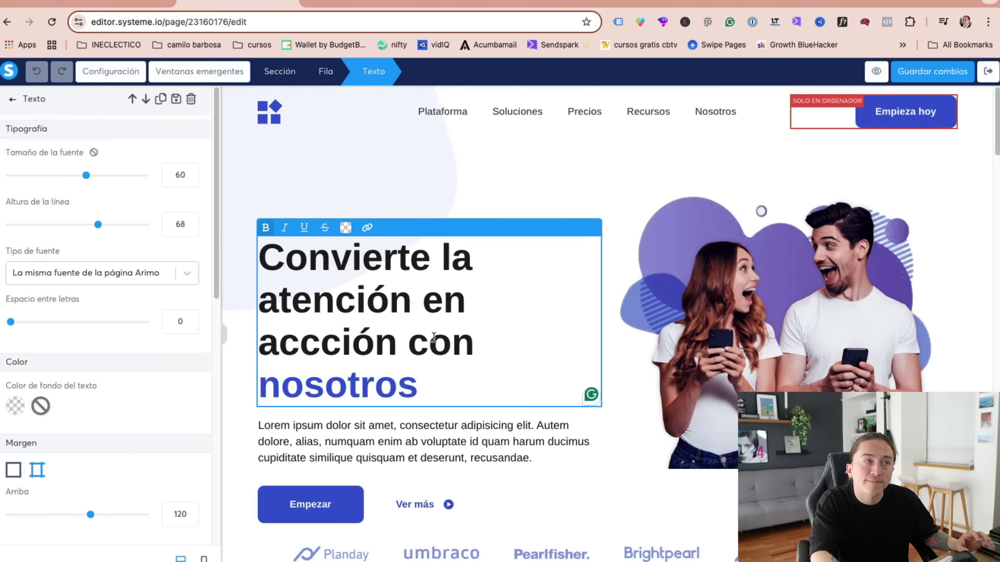
pyautogui.click(648, 328)
pyautogui.click(680, 330)
pyautogui.click(402, 312)
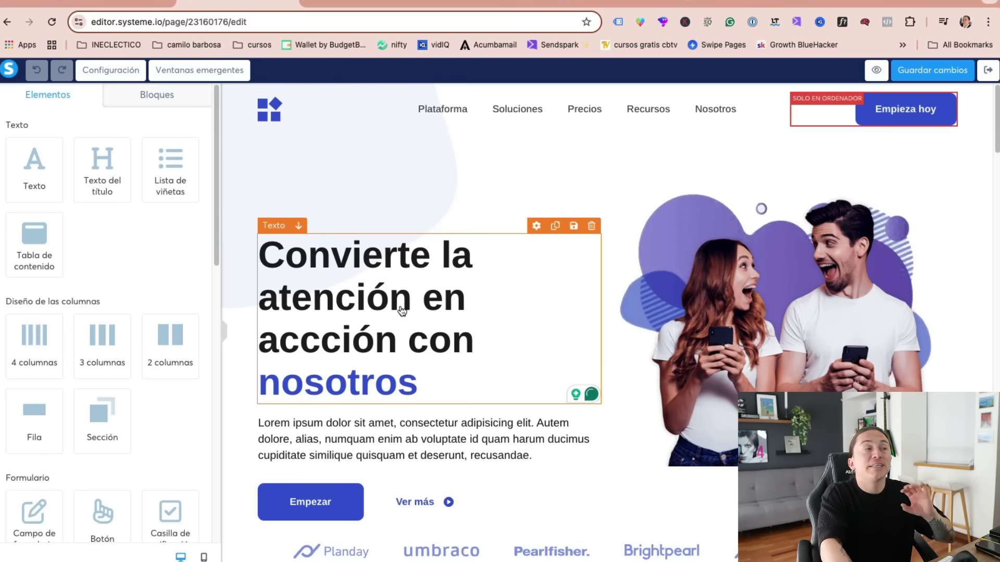
pyautogui.click(649, 315)
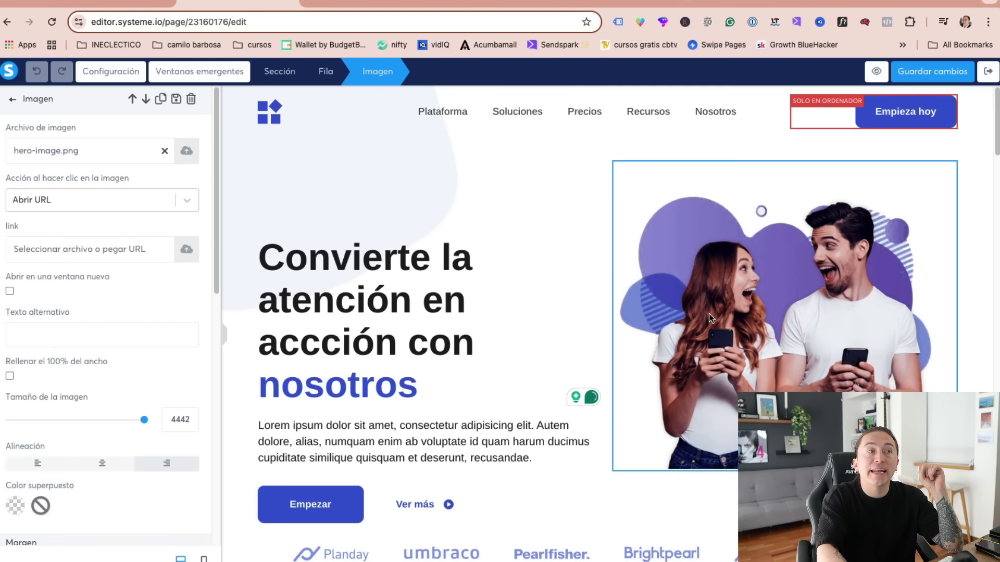
pyautogui.click(333, 319)
# - Shrink the hero heading's font size from 60 to 49, then switch to the Gemini tab
pyautogui.click(376, 323)
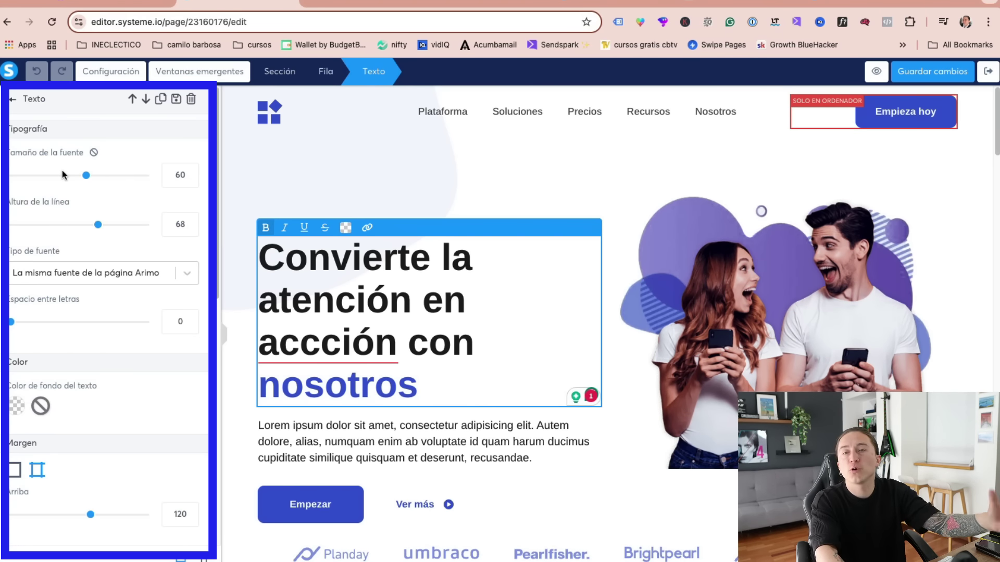
pyautogui.moveTo(86, 175); pyautogui.dragTo(98, 187)
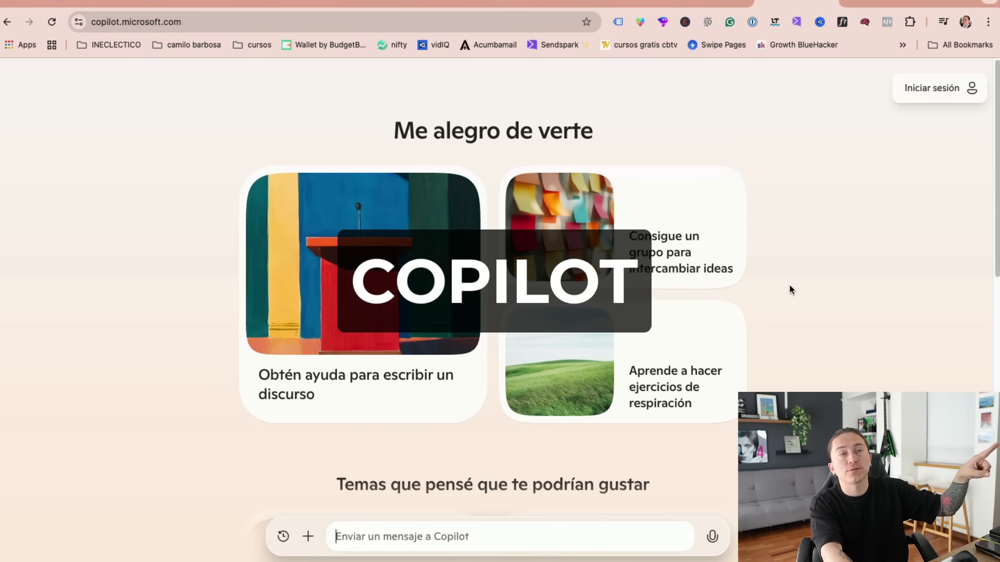
pyautogui.click(881, 4)
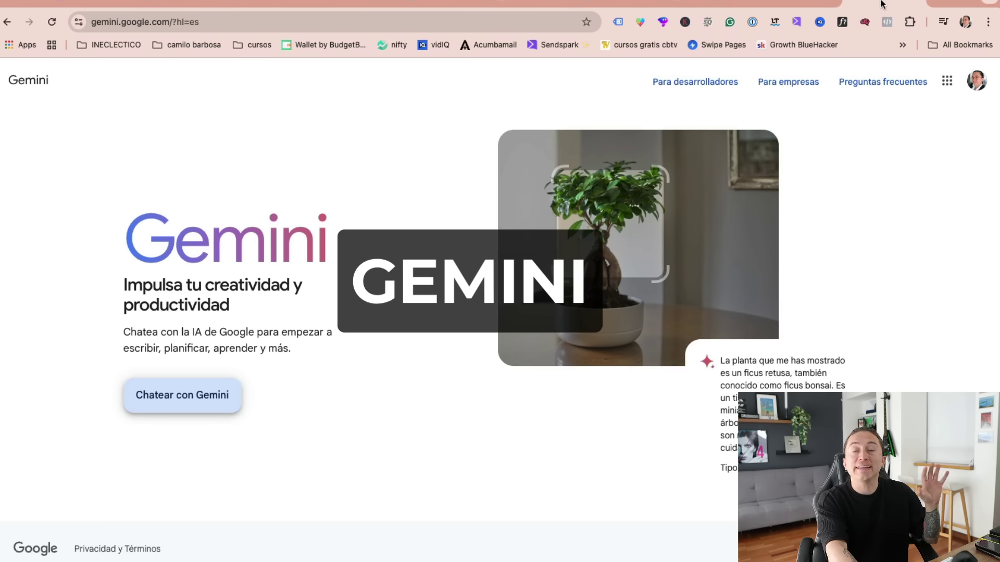
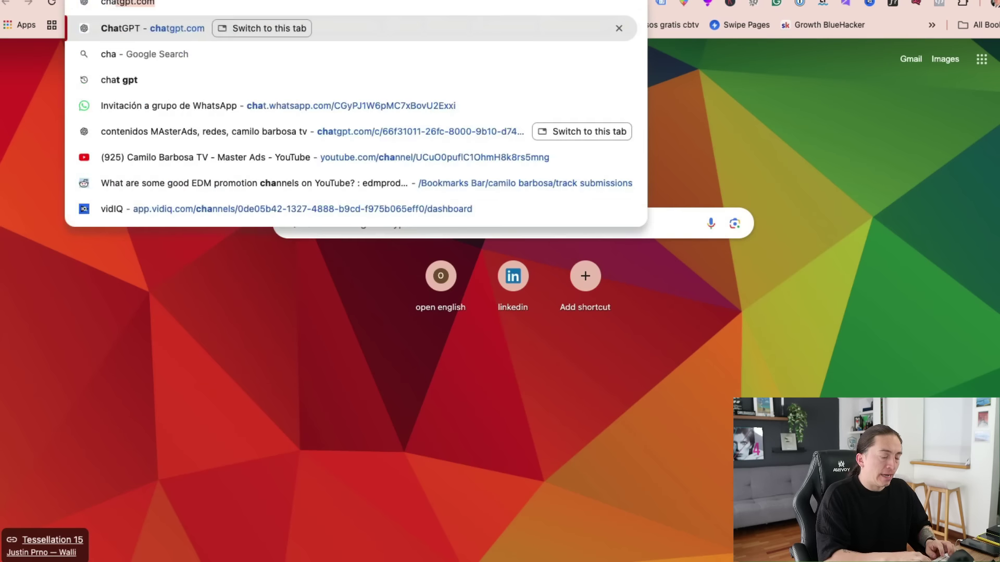
# - In ChatGPT, paste the landing-page prompt and fill in 'gestion de contabilidad', 'emprendedores, freelance,' and the promise
pyautogui.press('Return')
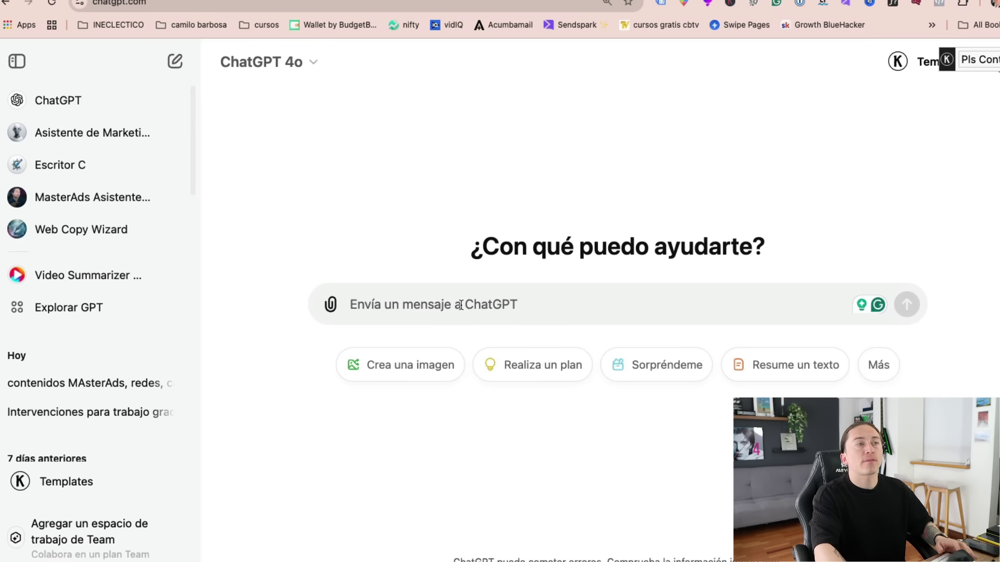
pyautogui.write('Actúa como experto en marketing y diseño de páginas de venta, crea toda la información para una landing page que tendrá como fin vender y captar datos de  clientes potenciales, a partir de mi Servicio o producto () tipo de cliente ()  mi promesa y transformación es ()')
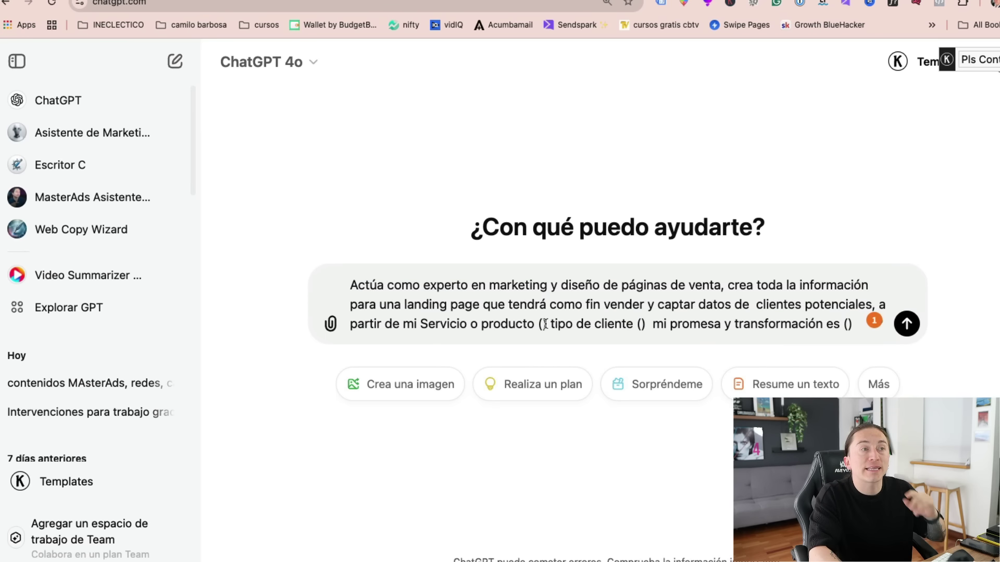
pyautogui.write('gestion de conta')
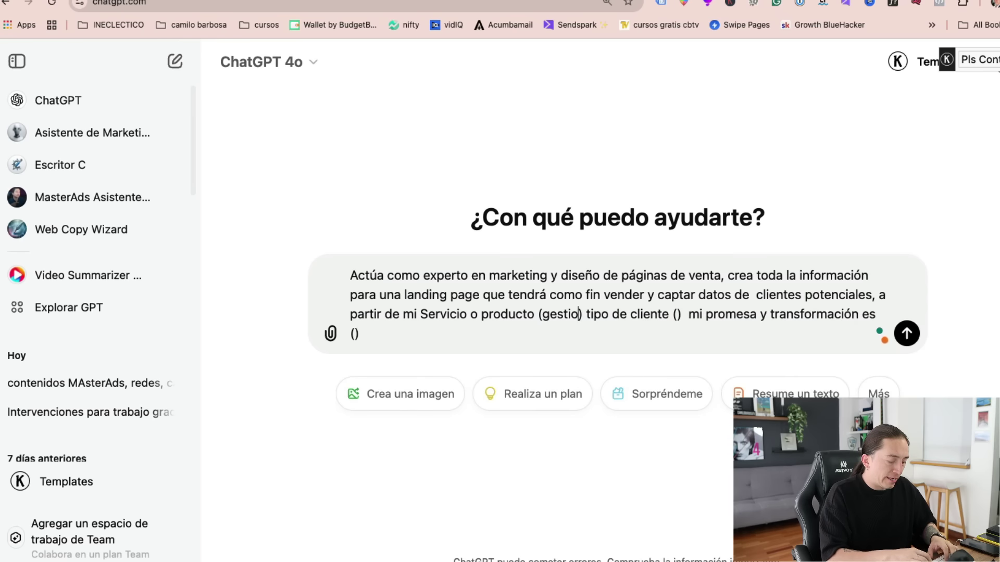
pyautogui.write('bilidad')
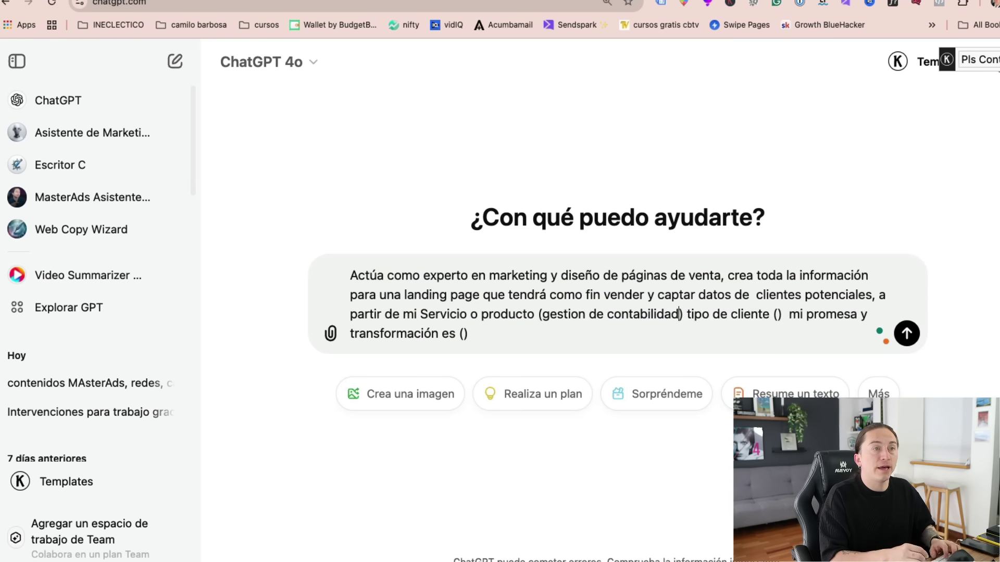
pyautogui.click(781, 320)
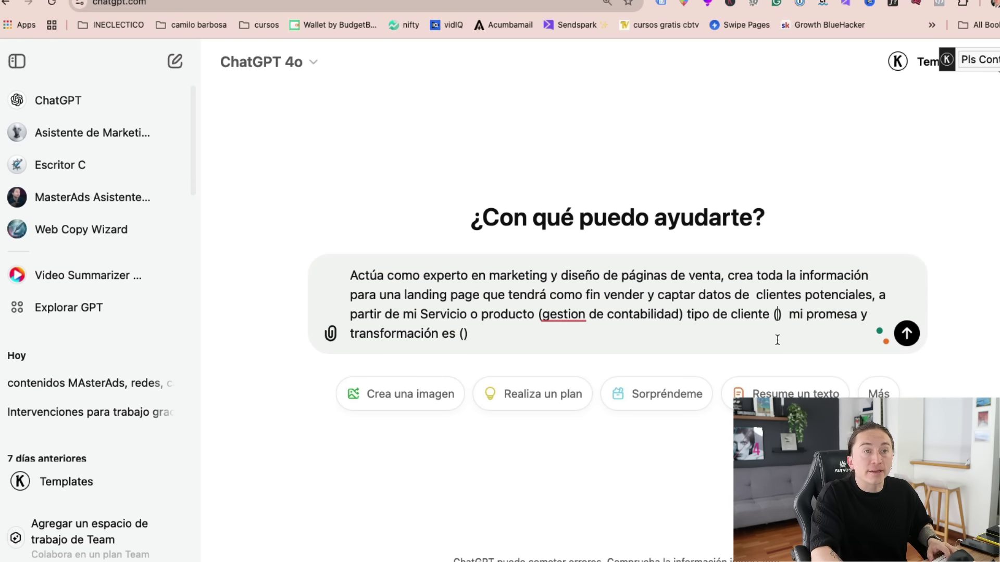
pyautogui.write('emprendedores, ')
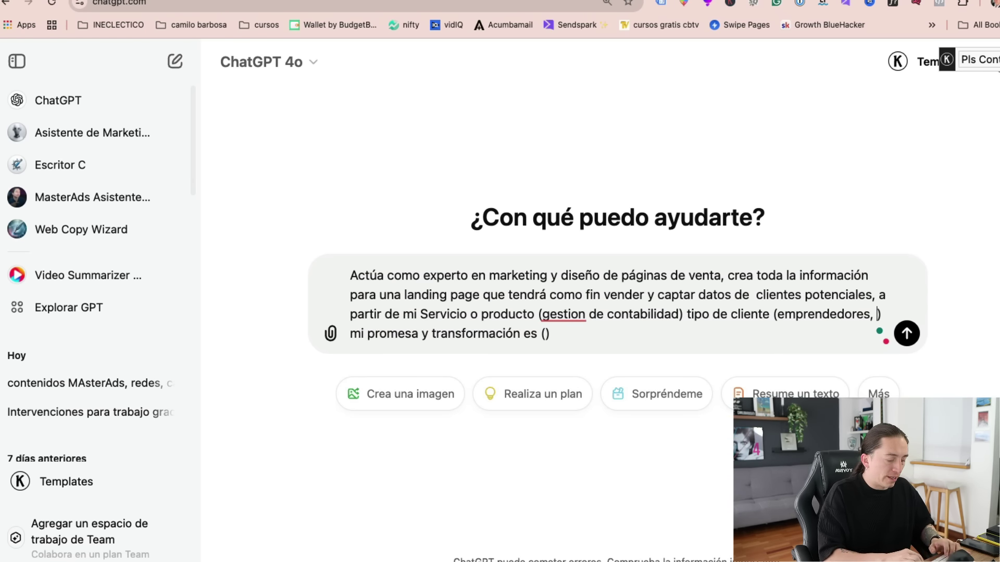
pyautogui.write('freelance, )  mi promesa y transformación es (')
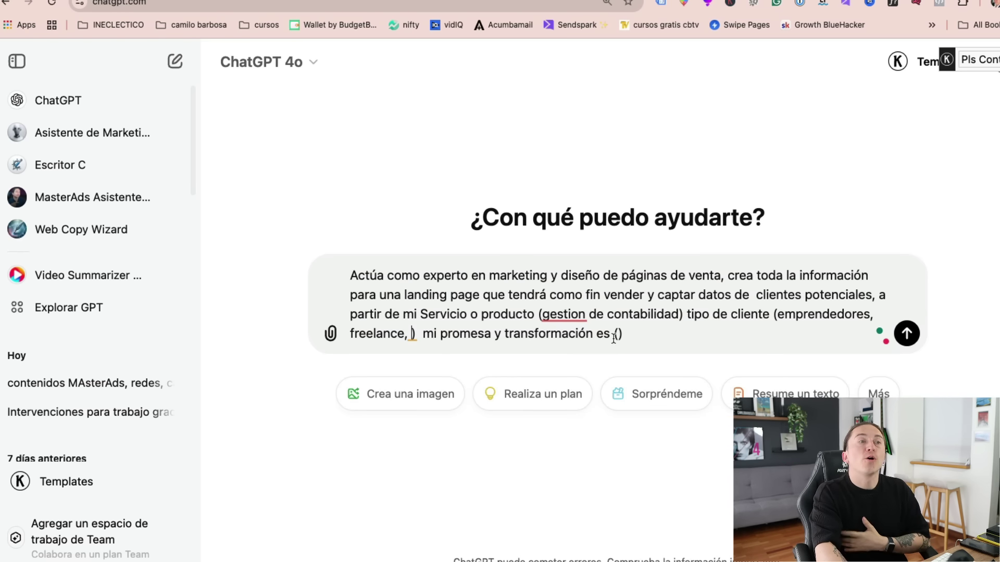
pyautogui.write('apoyar y optimizar los procesos de la Administración y de la Economía en una empresa')
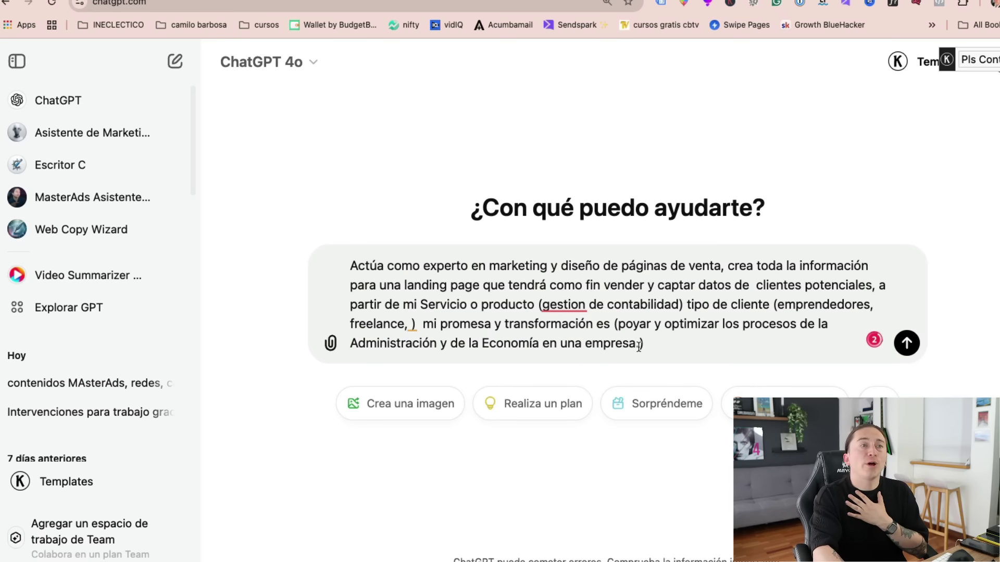
pyautogui.write('.')
pyautogui.write('a')
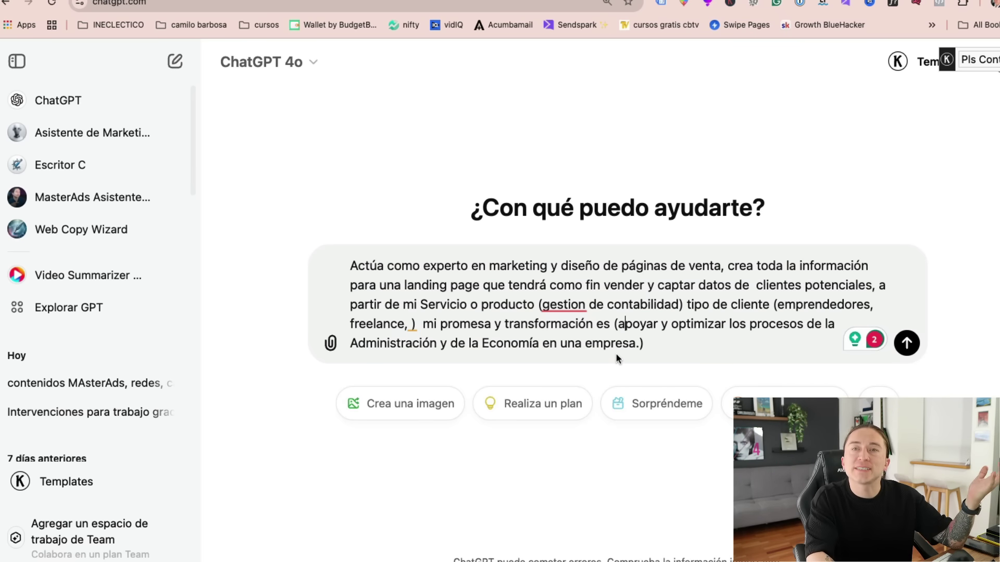
# - Send the prompt and review ChatGPT's reply, highlighting the subtitle, first call to action and Cumplimiento Legal benefit
pyautogui.press('Return')
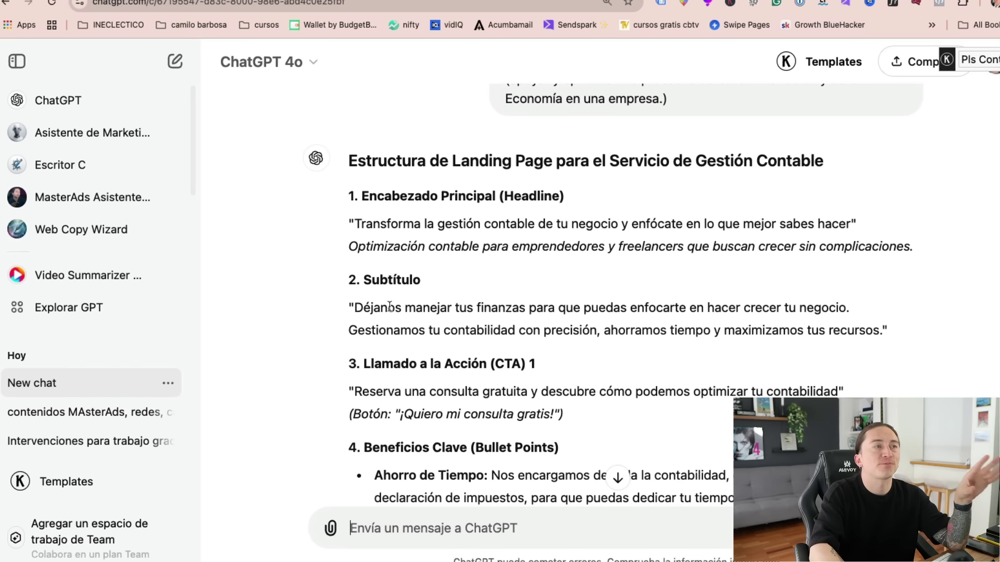
pyautogui.moveTo(380, 308); pyautogui.dragTo(739, 309)
pyautogui.scroll(-3, 743, 367)
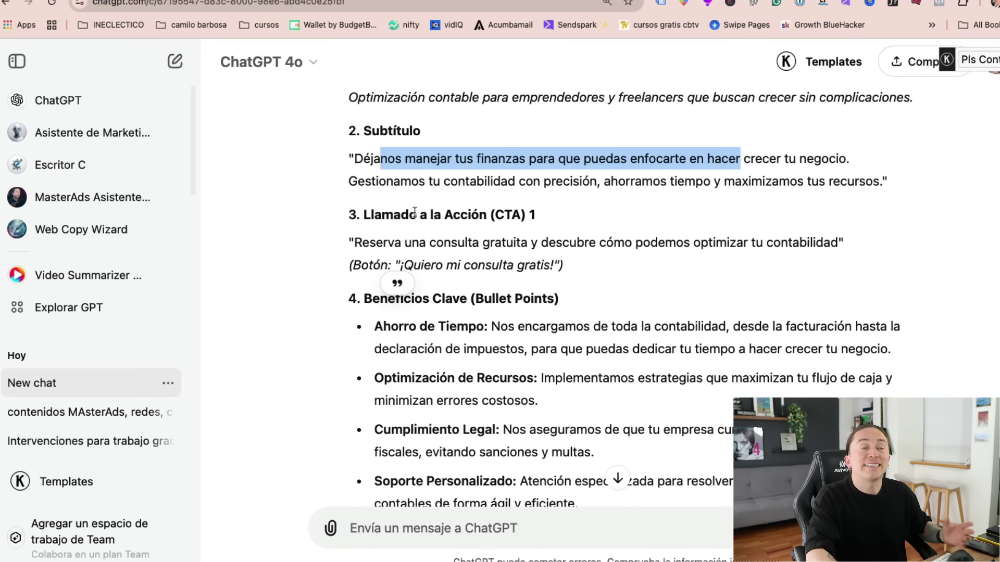
pyautogui.moveTo(395, 241); pyautogui.dragTo(751, 237)
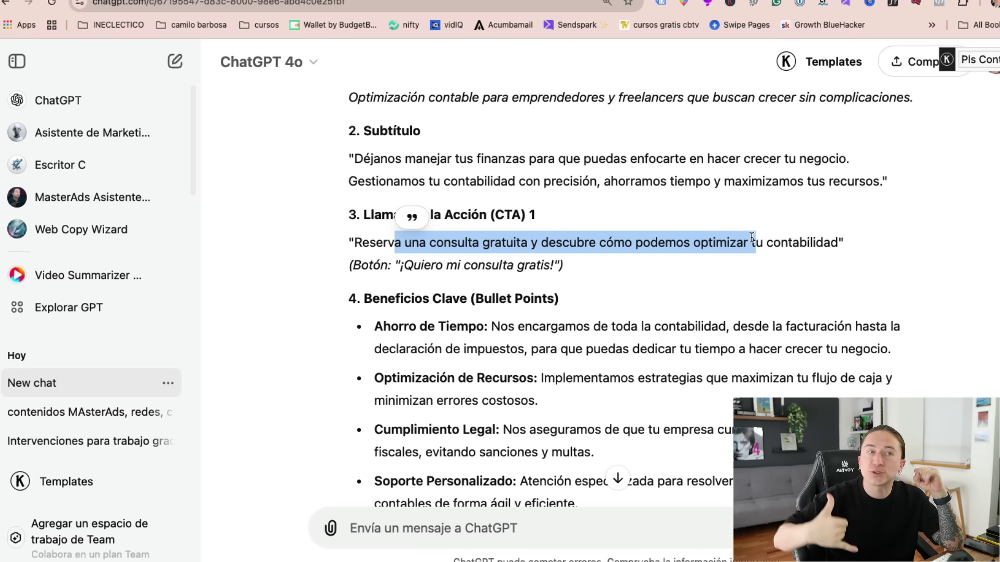
pyautogui.scroll(-3, 777, 244)
pyautogui.moveTo(411, 246); pyautogui.dragTo(534, 269)
pyautogui.moveTo(425, 300); pyautogui.dragTo(517, 320)
pyautogui.scroll(-5, 603, 424)
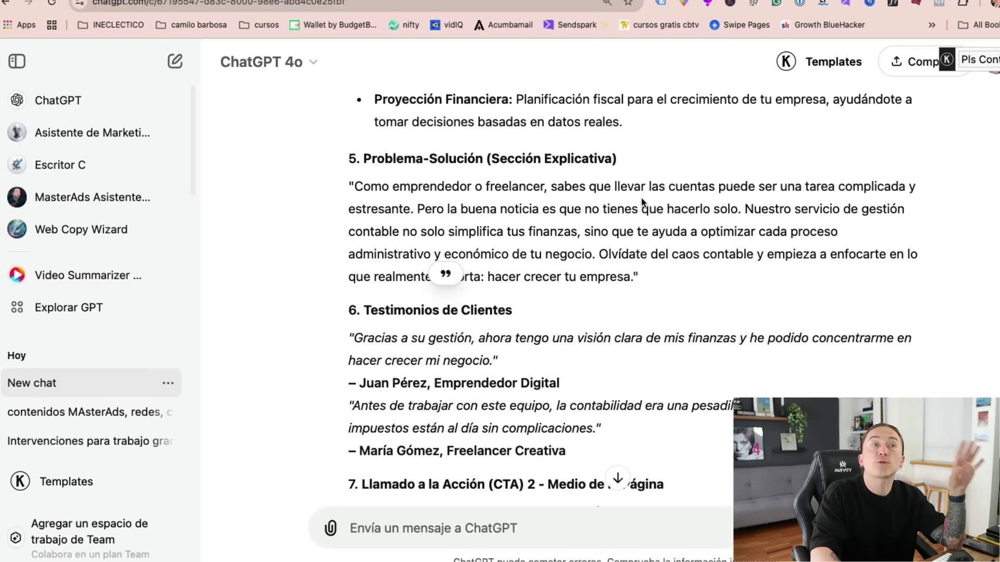
pyautogui.scroll(-5, 665, 342)
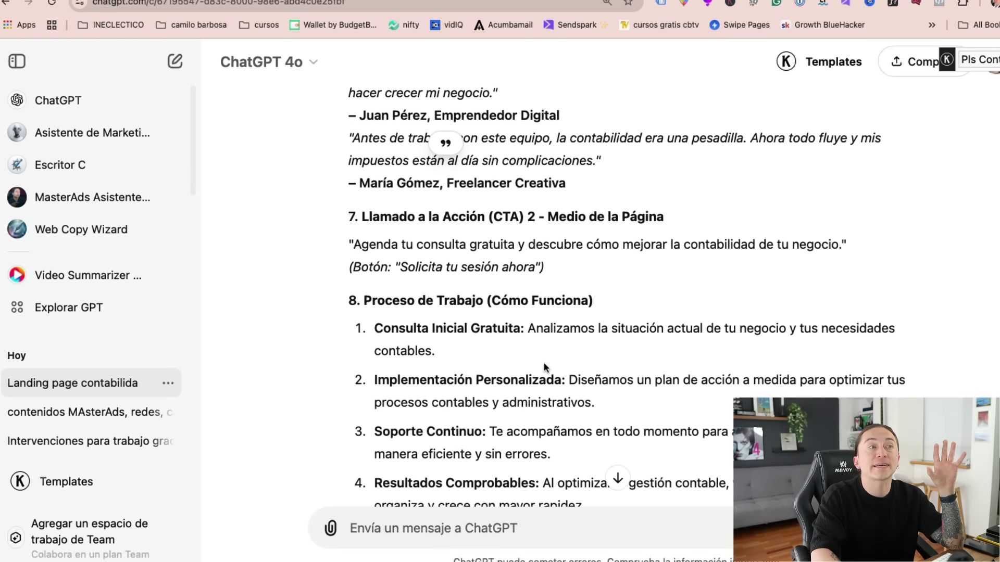
pyautogui.scroll(-3, 543, 362)
pyautogui.moveTo(359, 186); pyautogui.dragTo(689, 367)
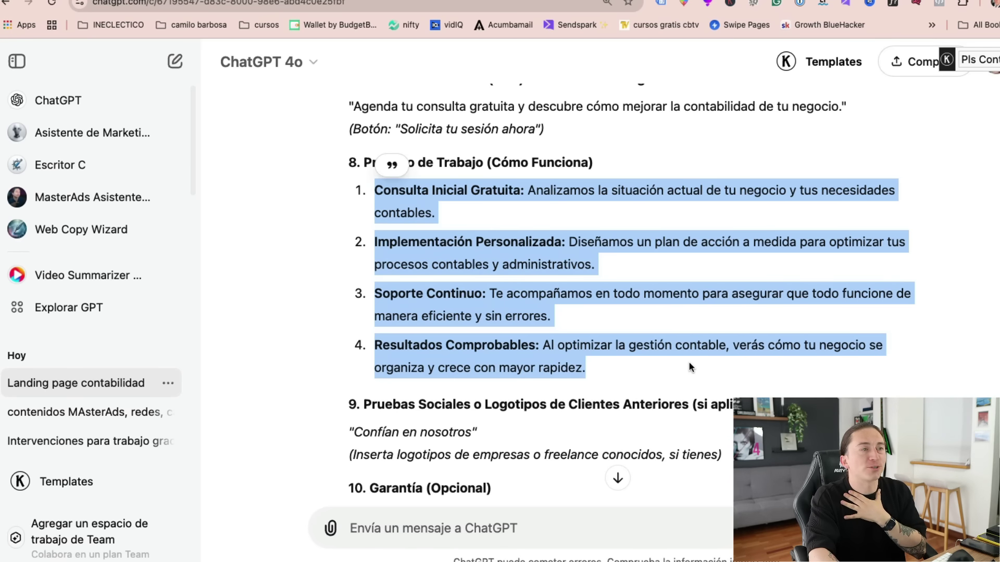
pyautogui.scroll(-1, 689, 367)
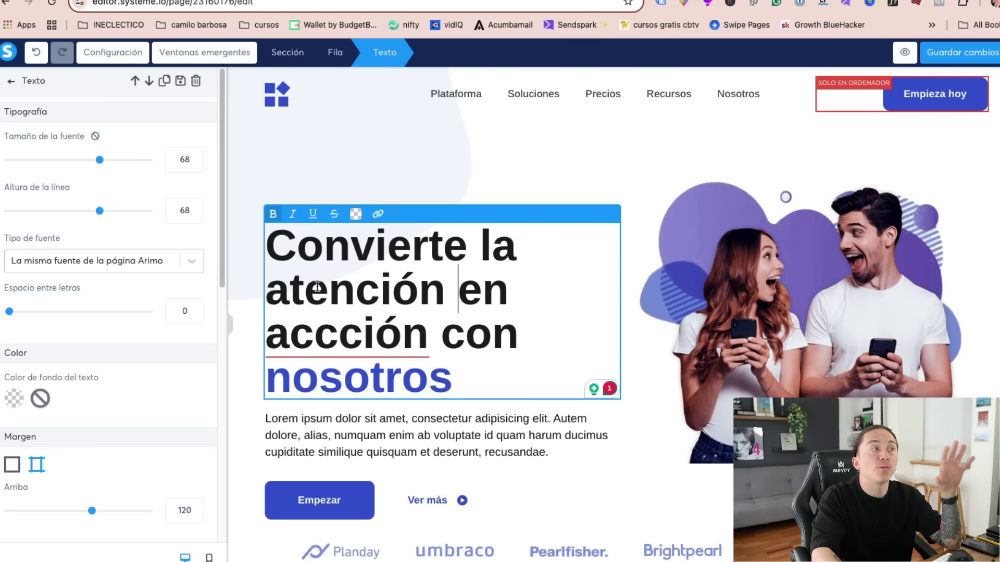
# - Replace the template hero headline with ChatGPT's suggested headline
pyautogui.moveTo(273, 245); pyautogui.dragTo(490, 377)
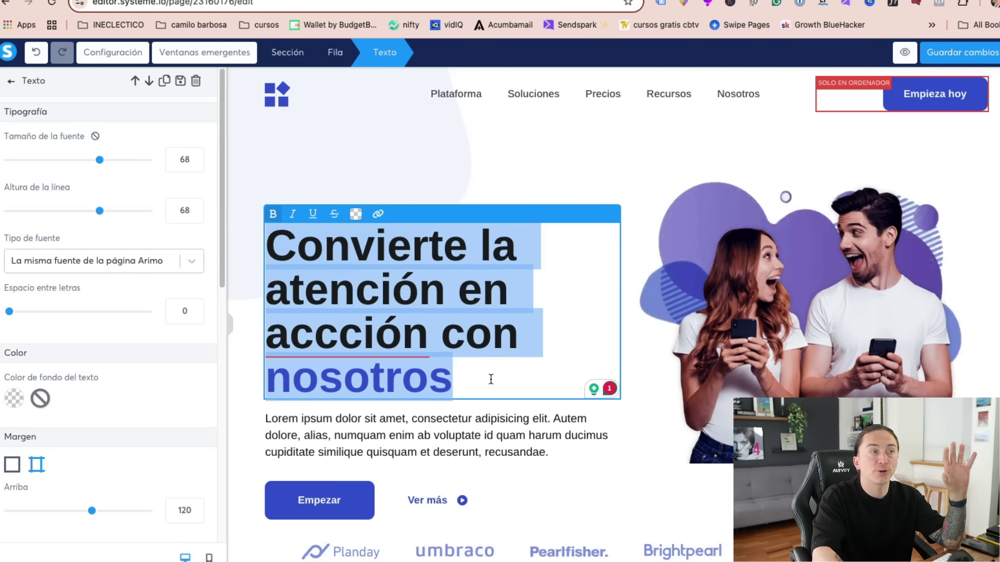
pyautogui.hotkey('ctrl', 'Tab')
pyautogui.click(538, 208)
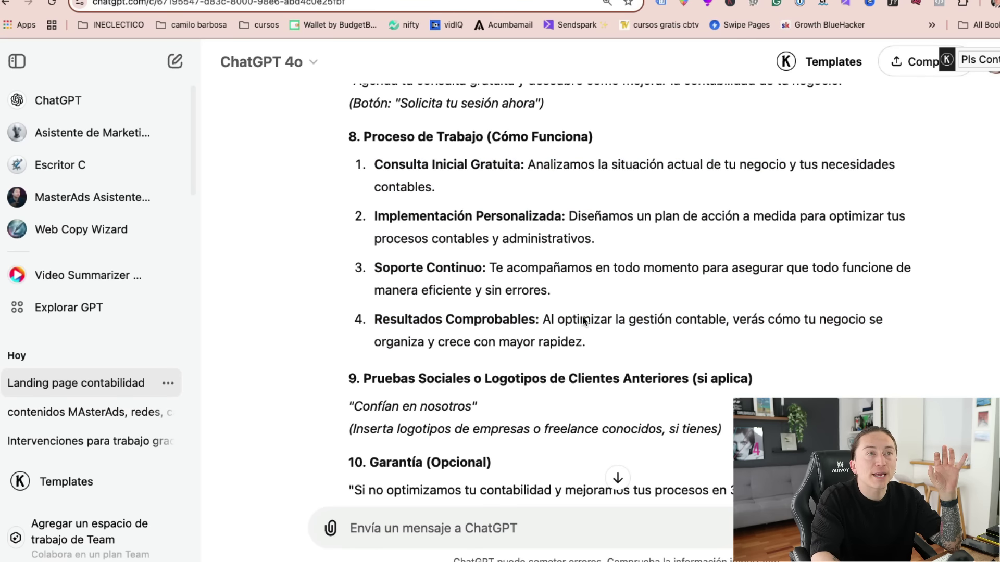
pyautogui.scroll(10, 608, 311)
pyautogui.scroll(10, 612, 326)
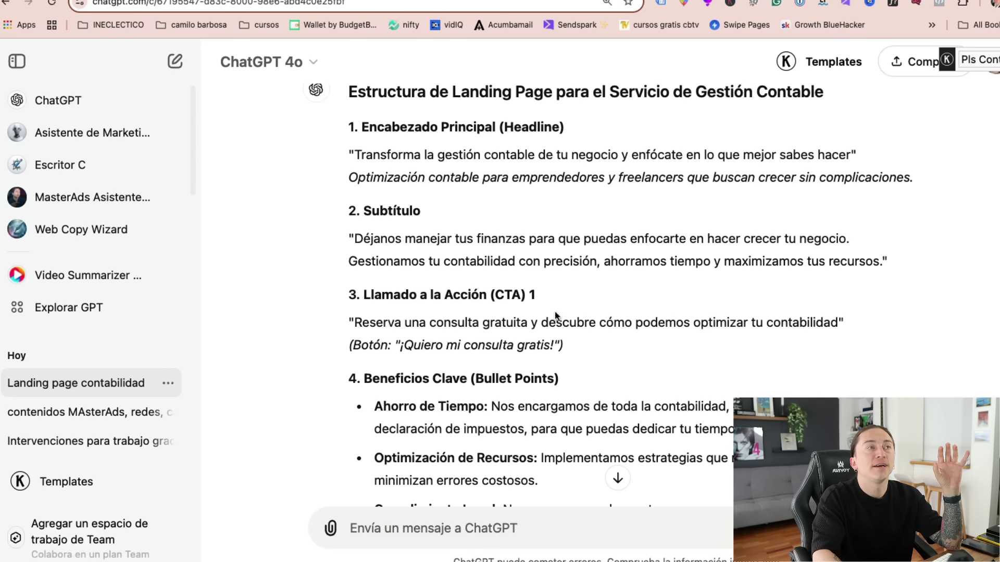
pyautogui.moveTo(356, 186); pyautogui.dragTo(852, 190)
pyautogui.rightClick(852, 191)
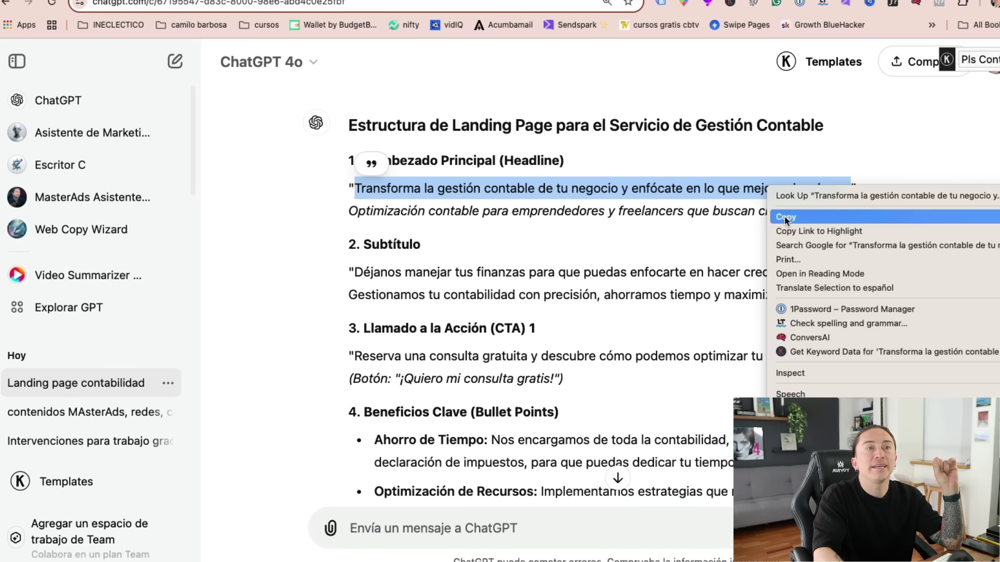
pyautogui.click(879, 199)
pyautogui.hotkey('ctrl', 'Tab')
pyautogui.click(419, 246)
pyautogui.hotkey('ctrl', 'a')
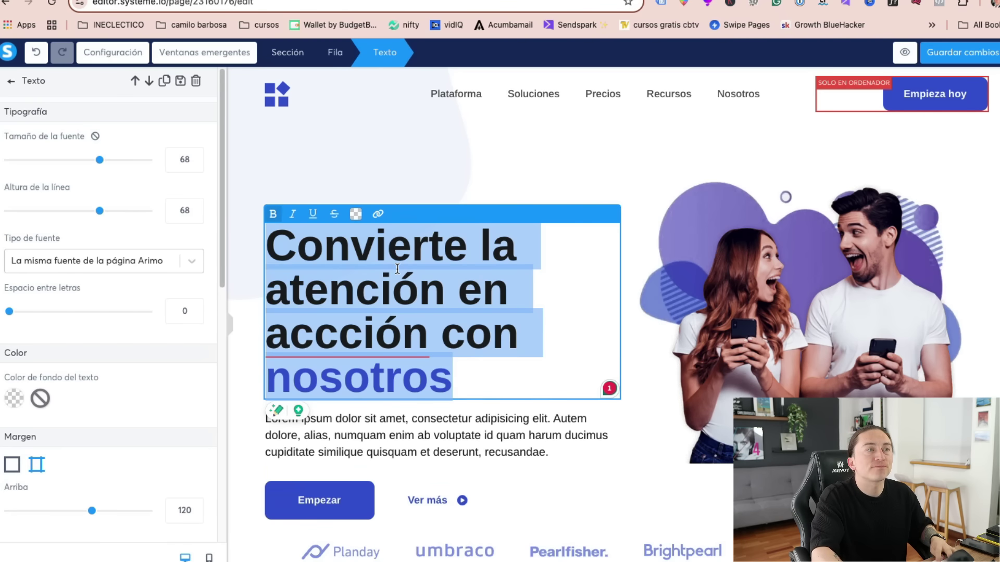
pyautogui.hotkey('ctrl', 'v')
# - Make the whole new headline bold
pyautogui.click(419, 359)
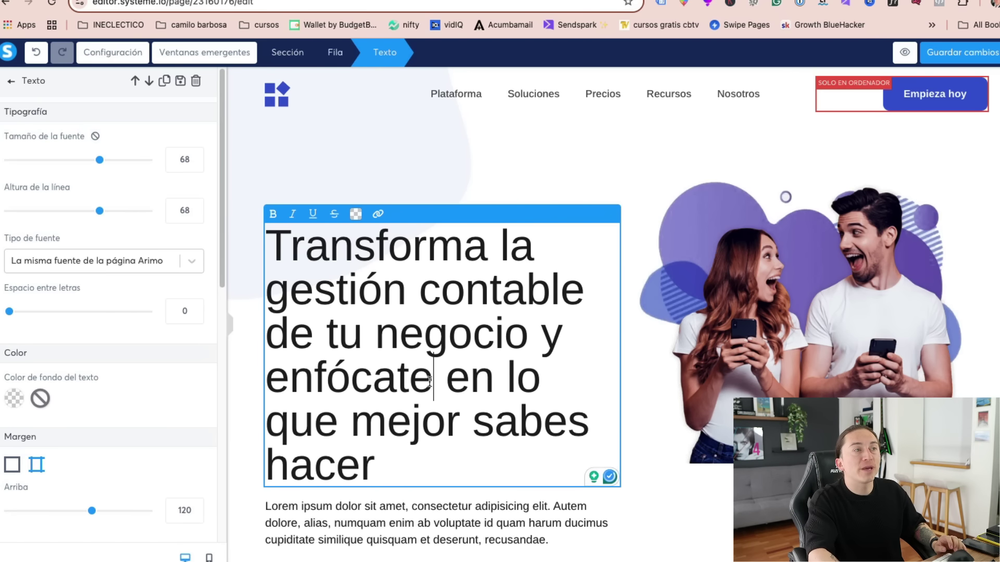
pyautogui.tripleClick(416, 330)
pyautogui.click(272, 213)
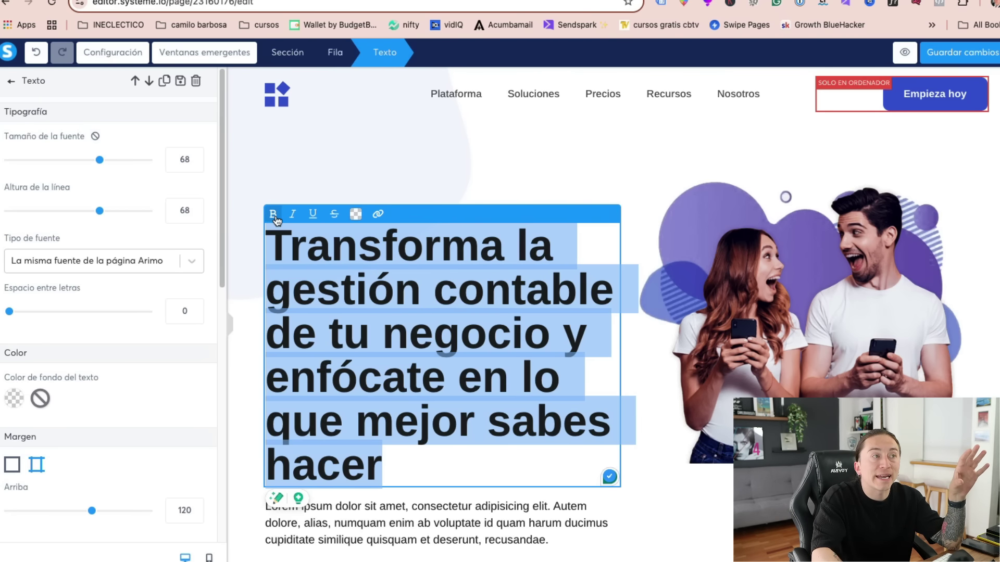
pyautogui.click(273, 213)
pyautogui.click(273, 213)
pyautogui.click(429, 367)
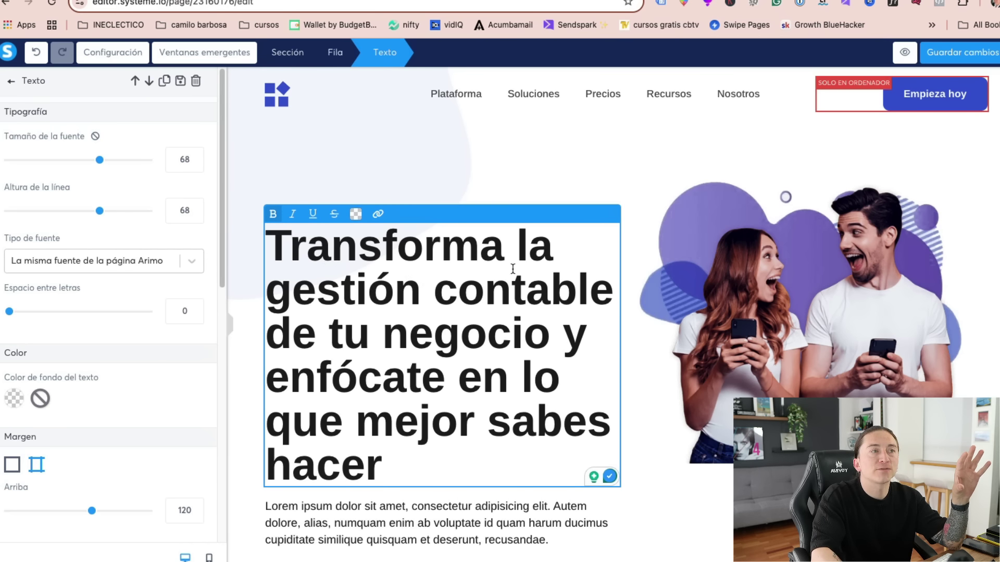
# - Color the headline's opening words, up to 'negocio', blue
pyautogui.moveTo(273, 249); pyautogui.dragTo(550, 336)
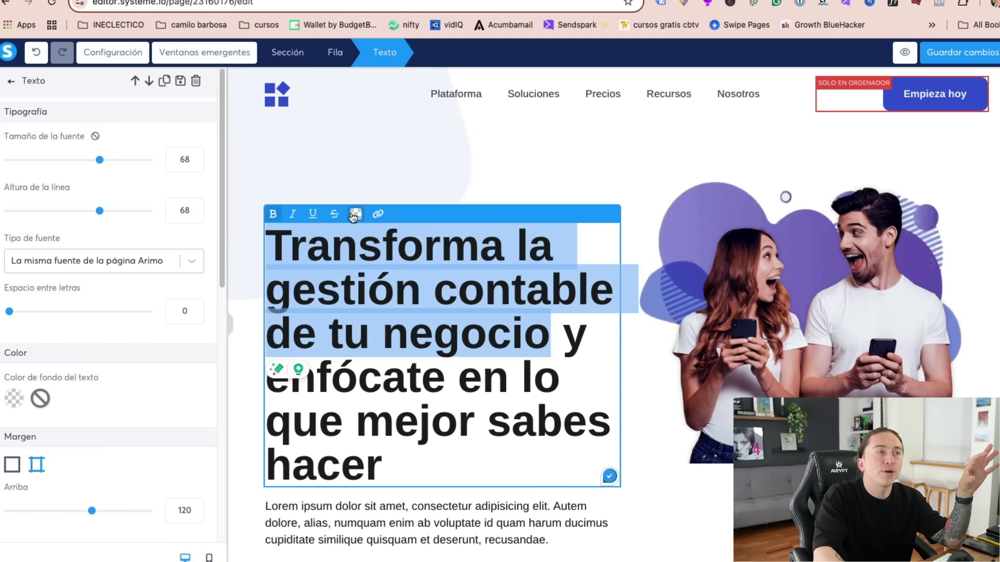
pyautogui.click(355, 214)
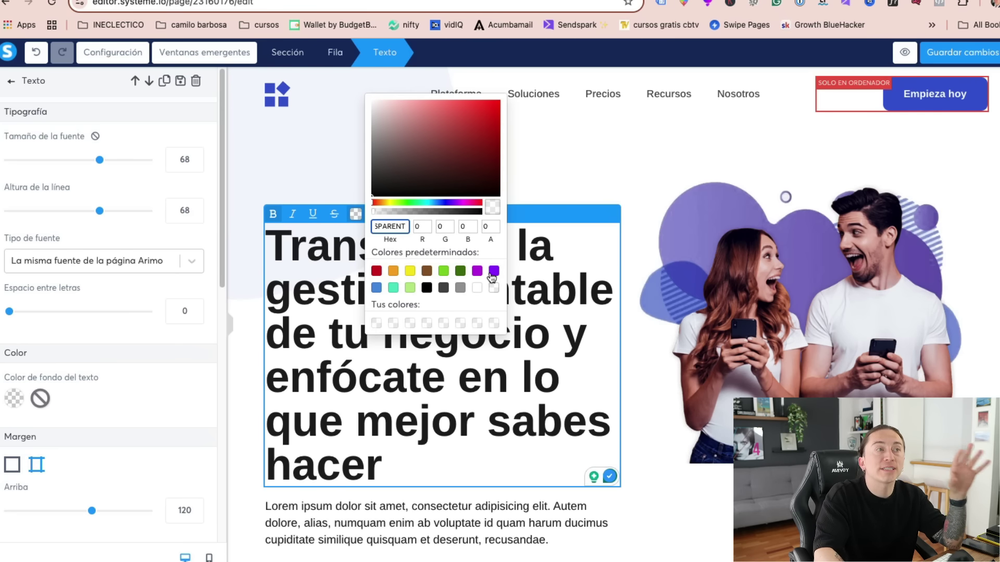
pyautogui.click(440, 202)
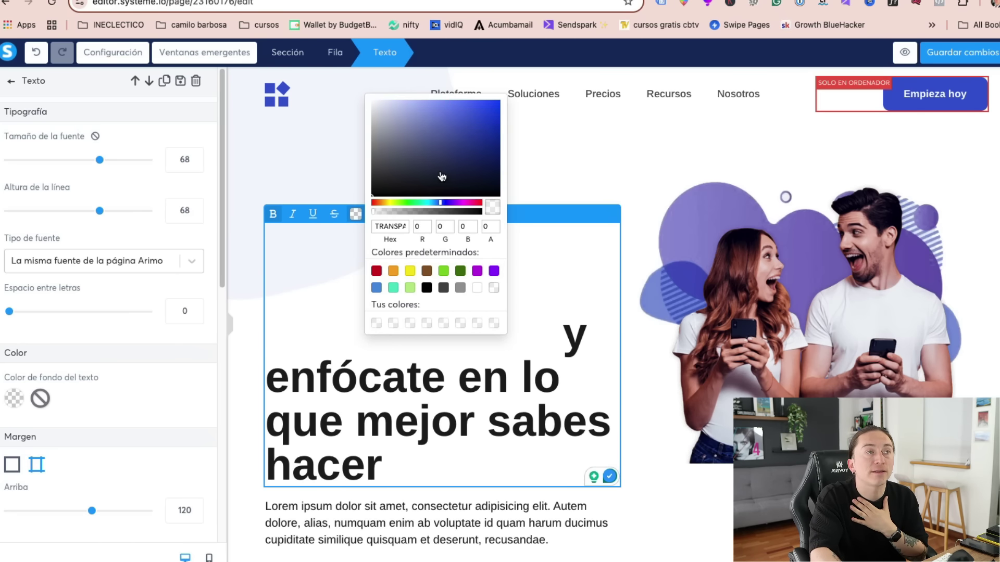
pyautogui.click(488, 131)
pyautogui.click(552, 394)
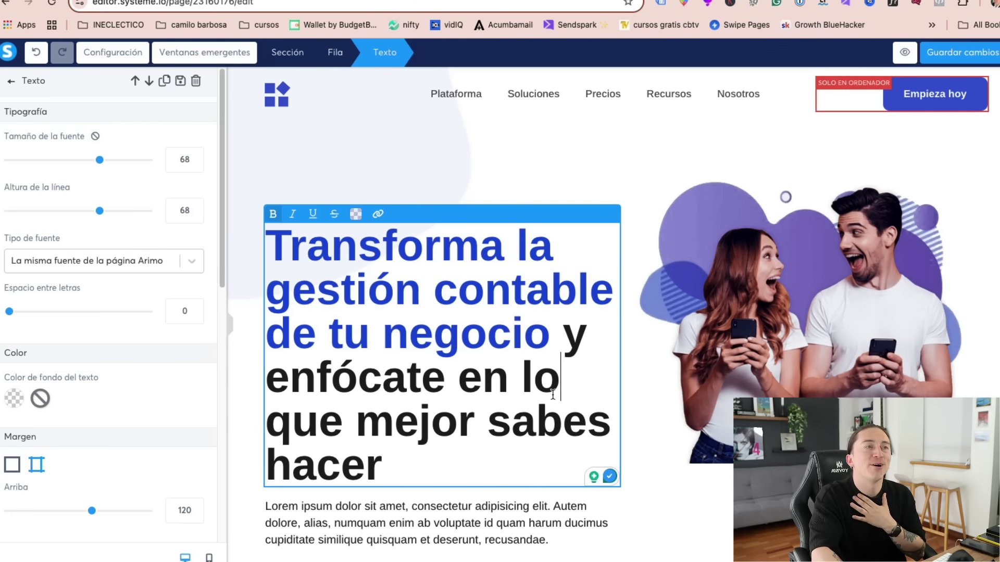
pyautogui.click(695, 521)
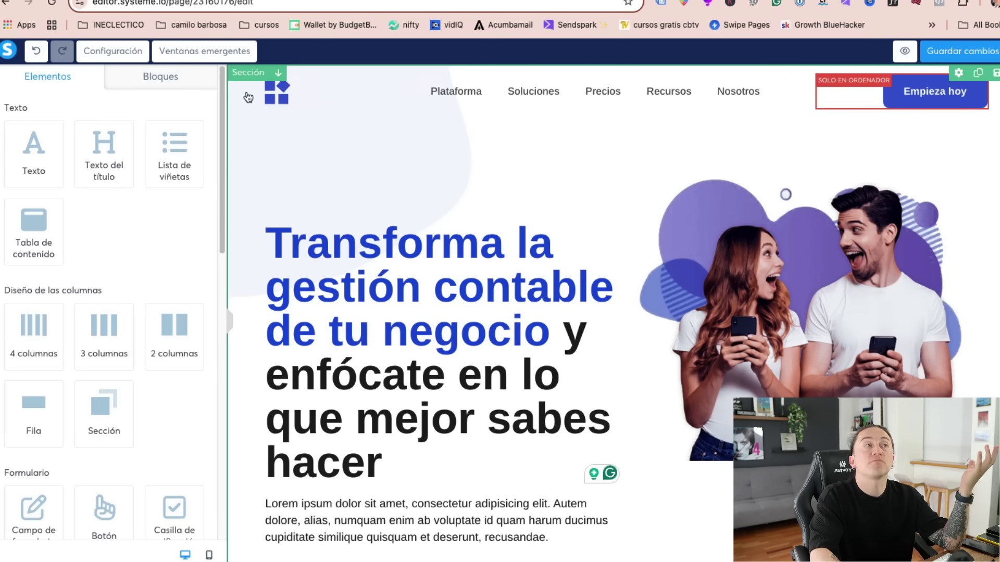
# - Replace the header logo with logo-tu-sello-de-lacre.png from the uploaded images
pyautogui.click(275, 100)
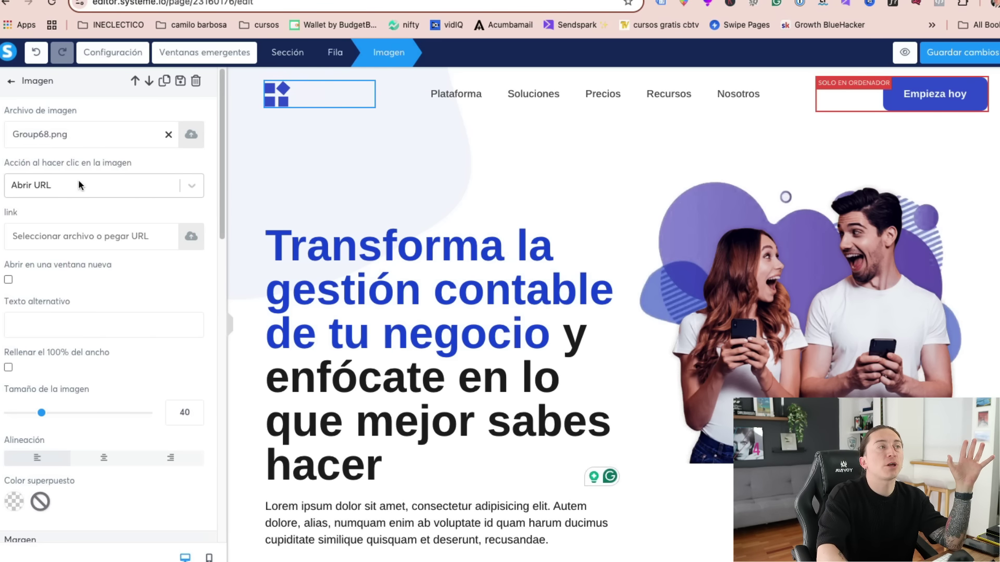
pyautogui.tripleClick(54, 111)
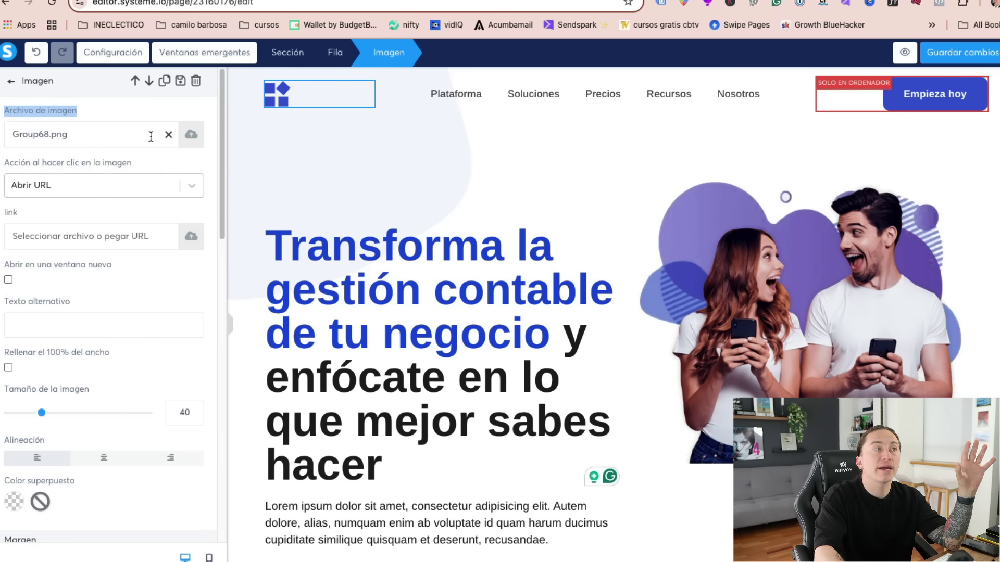
pyautogui.click(190, 136)
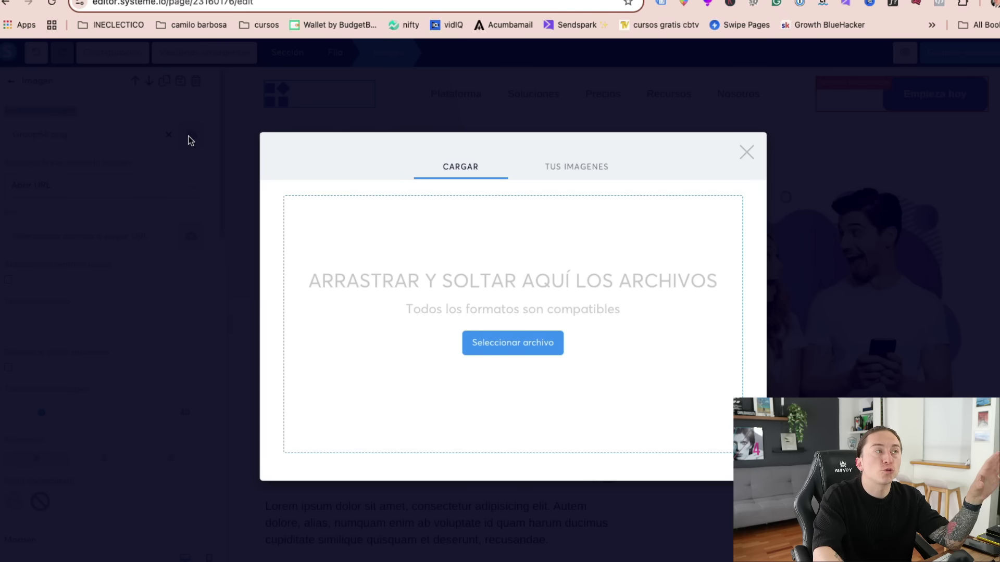
pyautogui.click(504, 339)
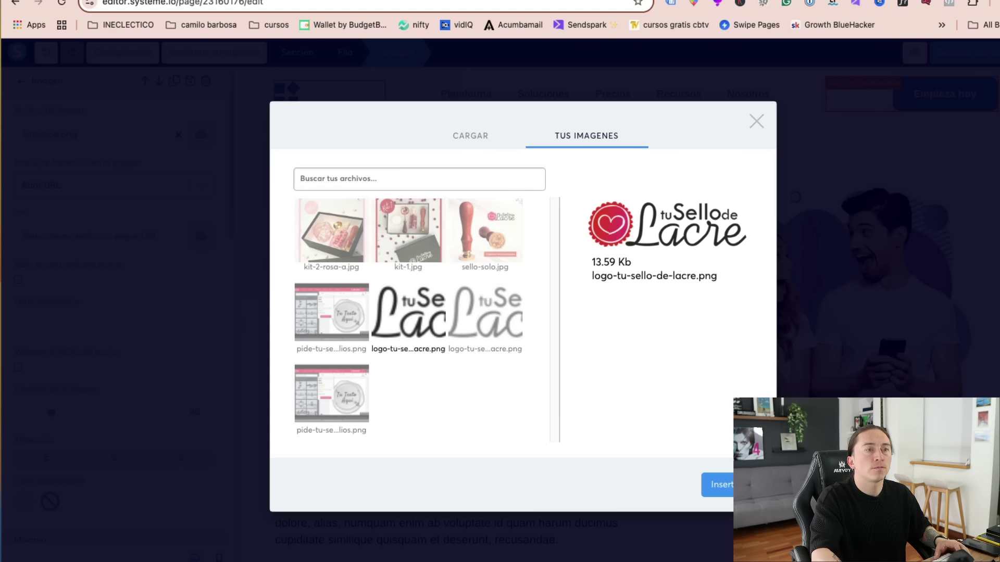
pyautogui.click(709, 475)
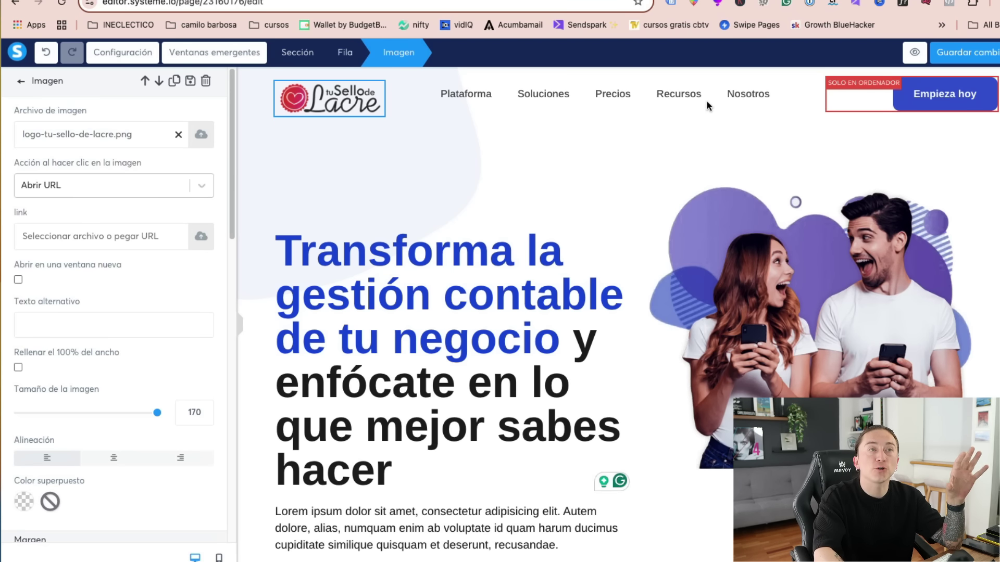
pyautogui.press('Escape')
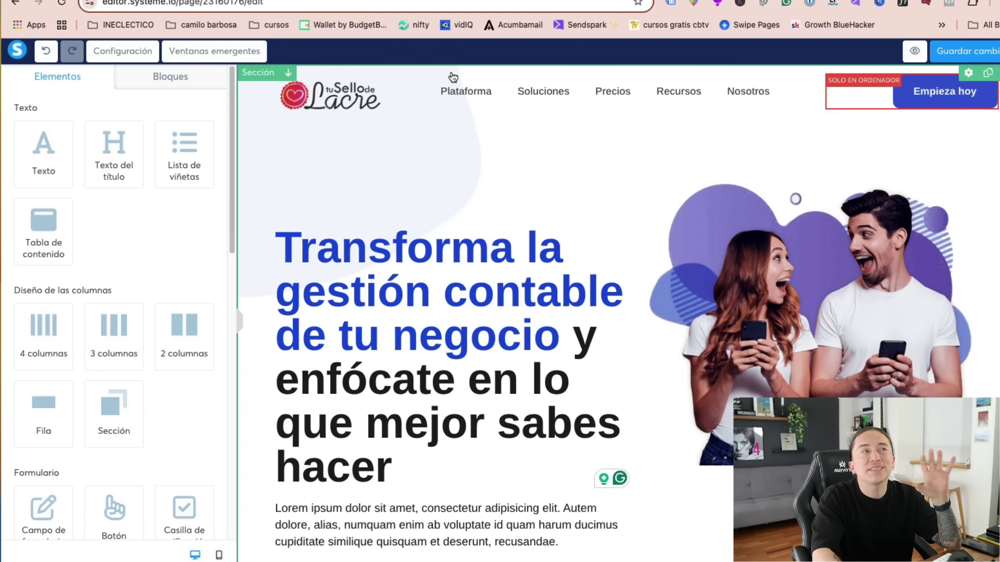
# - Delete the header navigation menu and set the Empieza hoy button's click action to Abrir URL
pyautogui.click(804, 92)
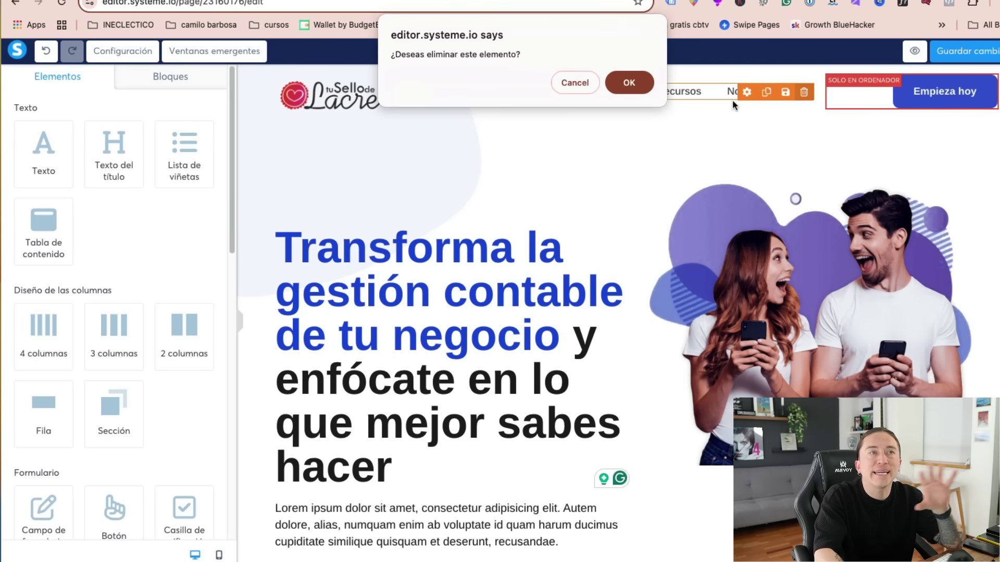
pyautogui.click(628, 83)
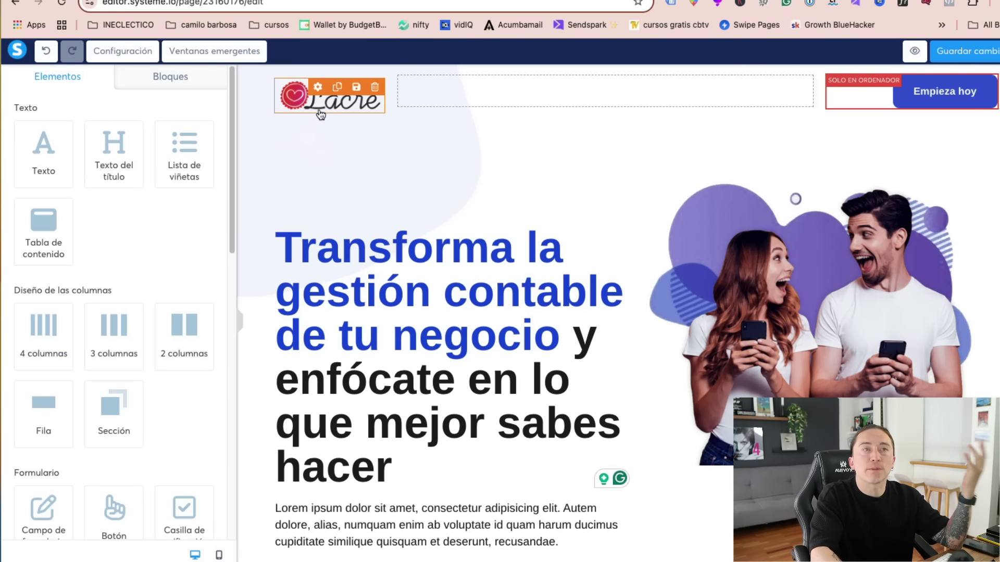
pyautogui.click(939, 99)
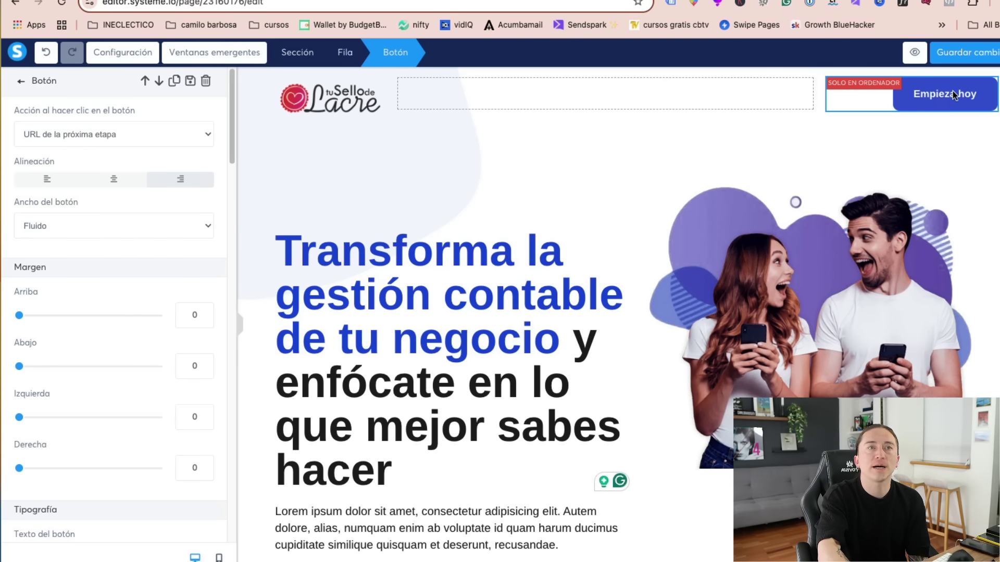
pyautogui.click(68, 135)
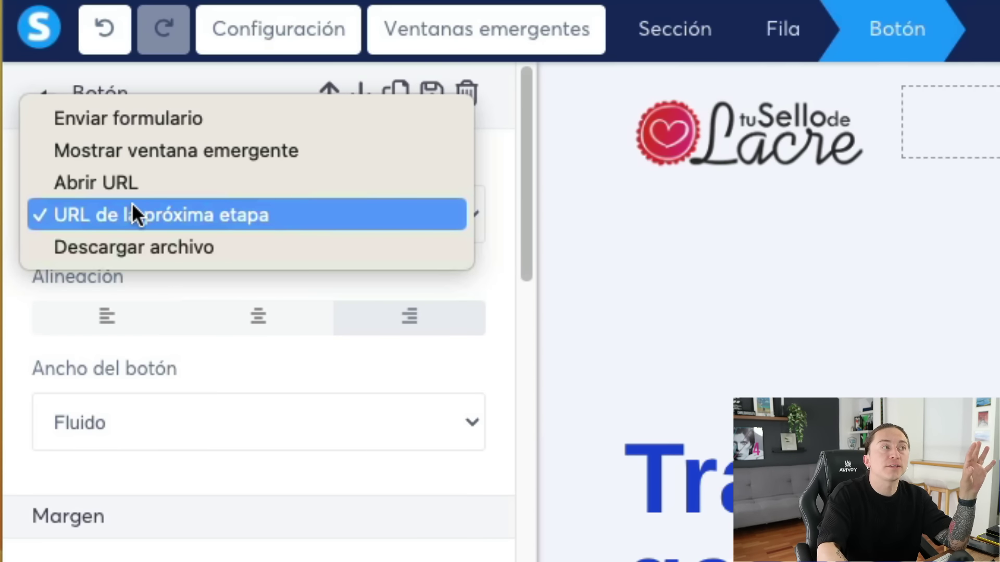
pyautogui.click(155, 183)
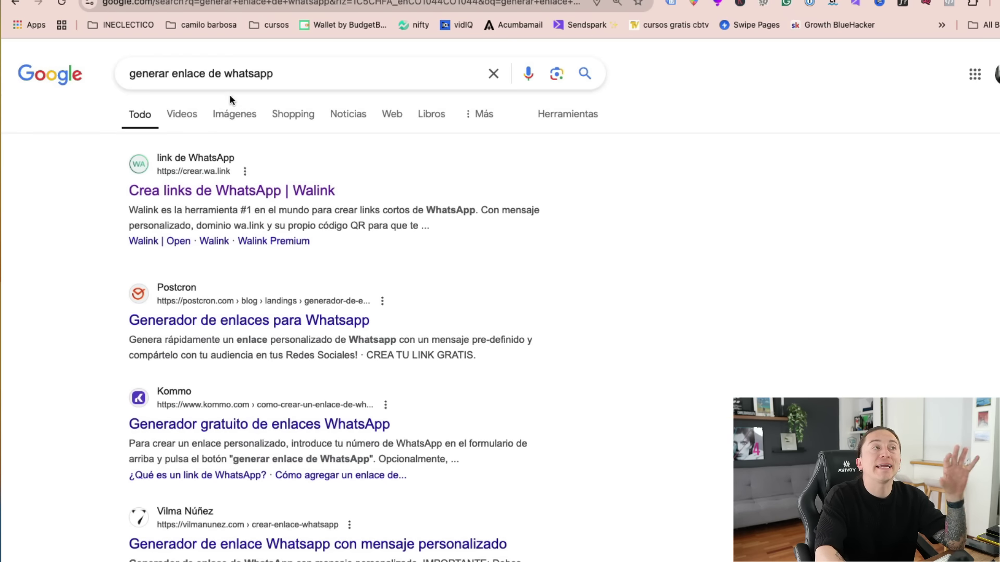
# - In Walink, generate a WhatsApp link with the phone number and an 'Hola estoy interesado en el' greeting
pyautogui.click(208, 203)
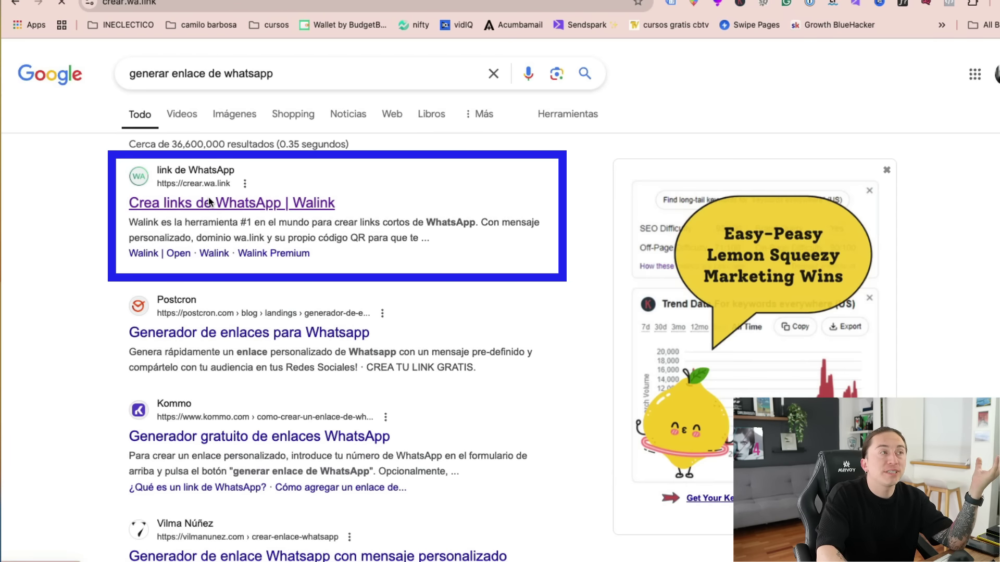
pyautogui.scroll(-20, 681, 370)
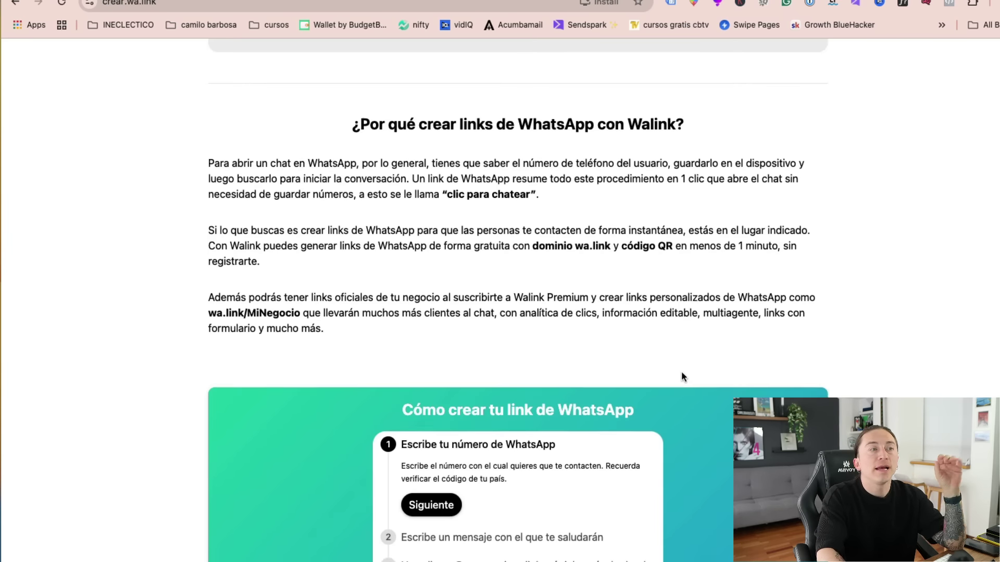
pyautogui.scroll(3, 635, 400)
pyautogui.click(300, 229)
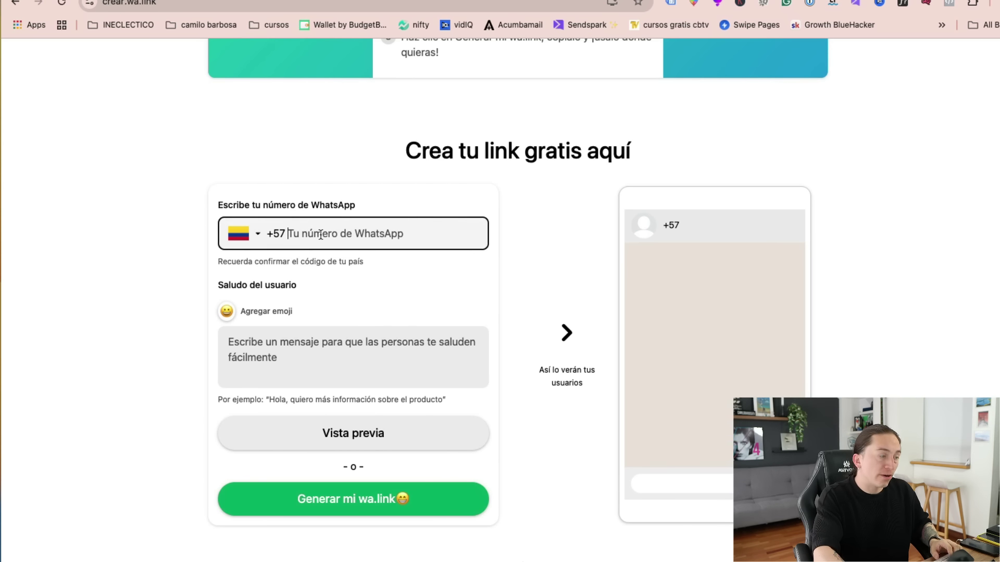
pyautogui.write('310 00000000')
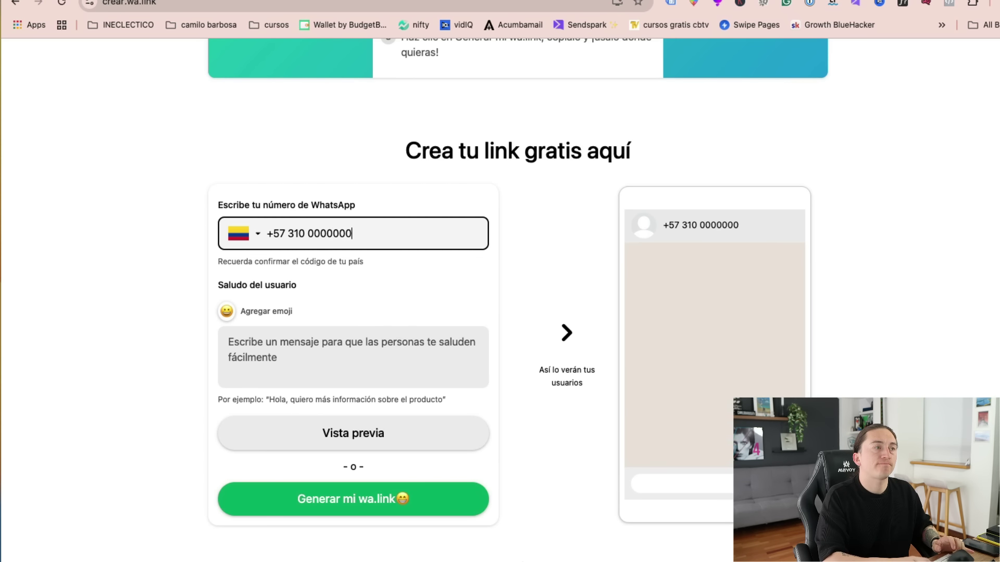
pyautogui.click(279, 351)
pyautogui.write('Hola estoy inter')
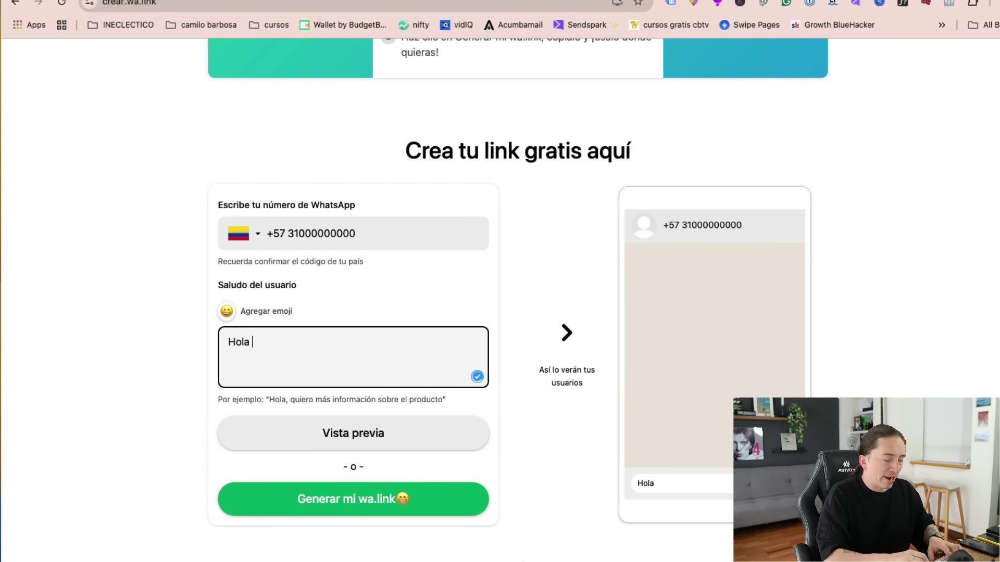
pyautogui.write('en e')
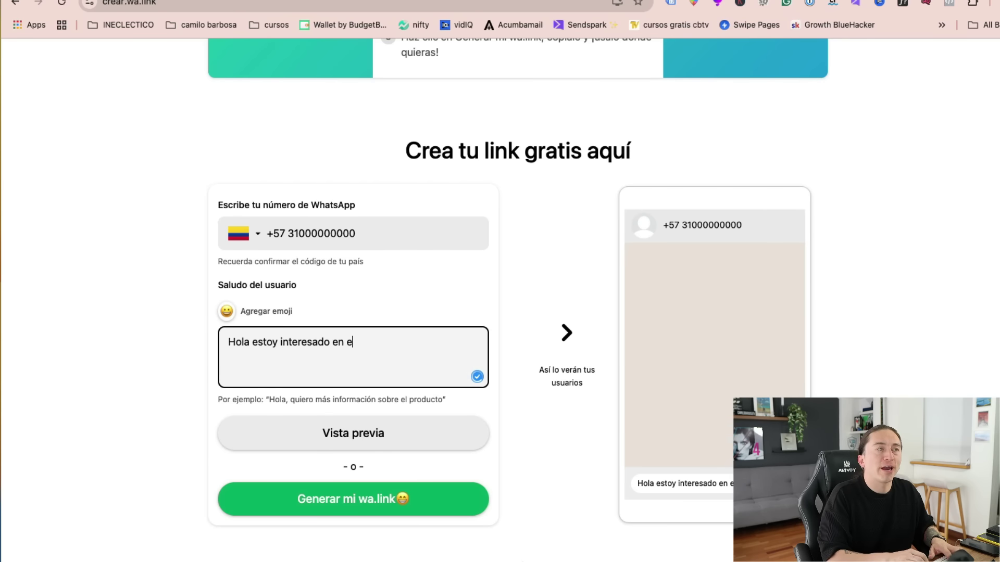
pyautogui.scroll(-1, 345, 469)
pyautogui.click(346, 475)
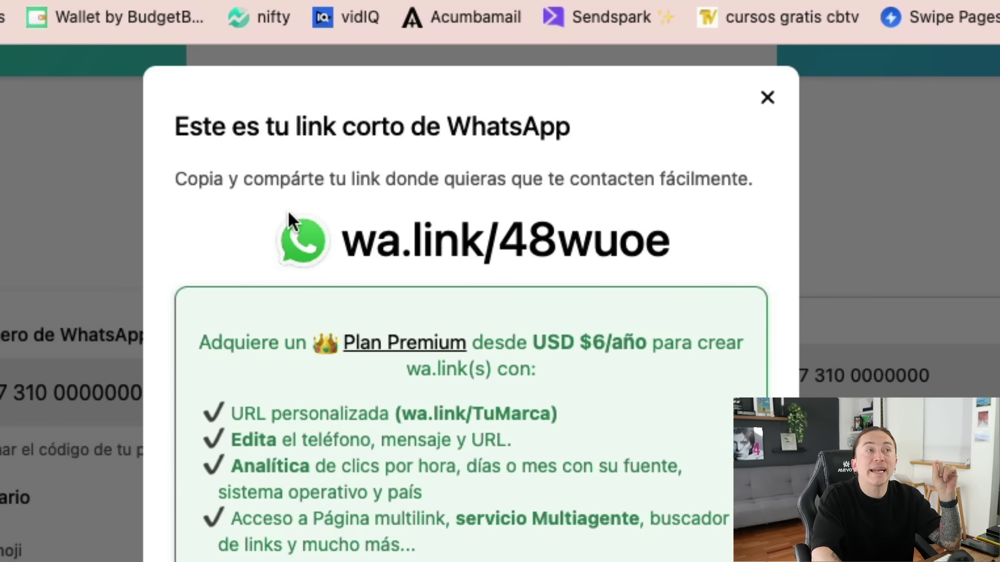
# - Copy the generated wa.link short link address
pyautogui.moveTo(290, 216); pyautogui.dragTo(340, 244)
pyautogui.click(704, 253)
pyautogui.rightClick(420, 233)
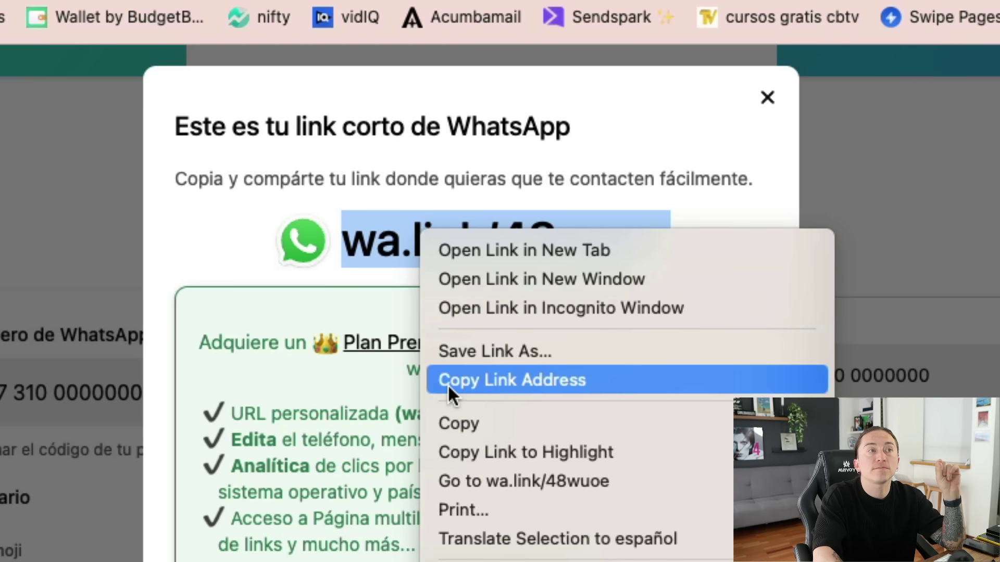
pyautogui.click(446, 410)
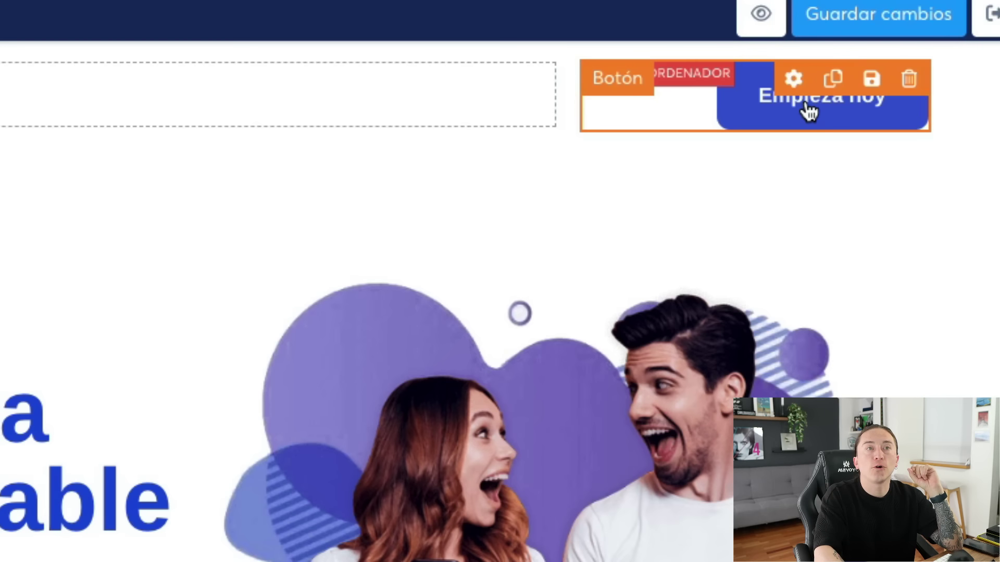
# - Paste the WhatsApp short link into the Empieza hoy button's URL field
pyautogui.click(805, 99)
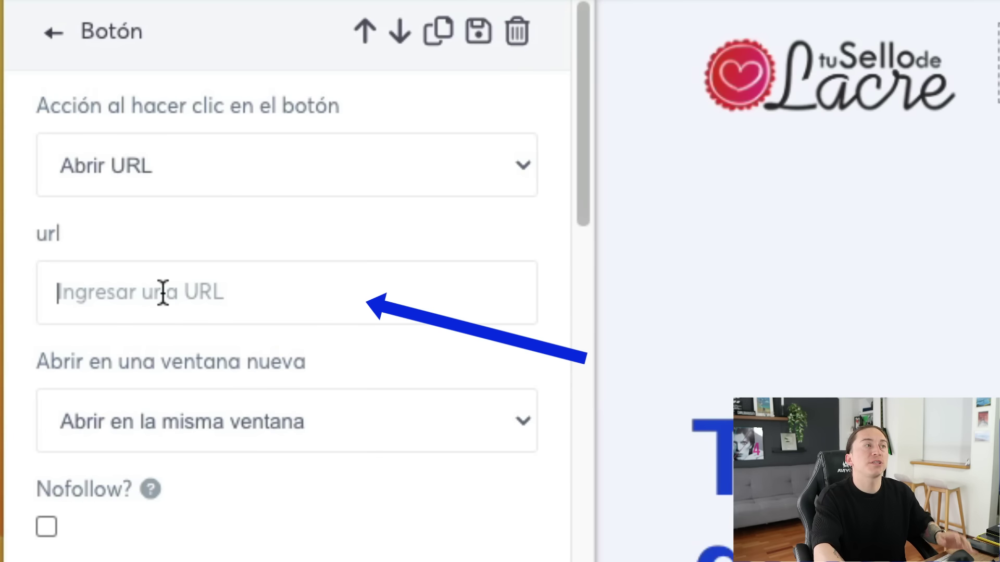
pyautogui.rightClick(164, 292)
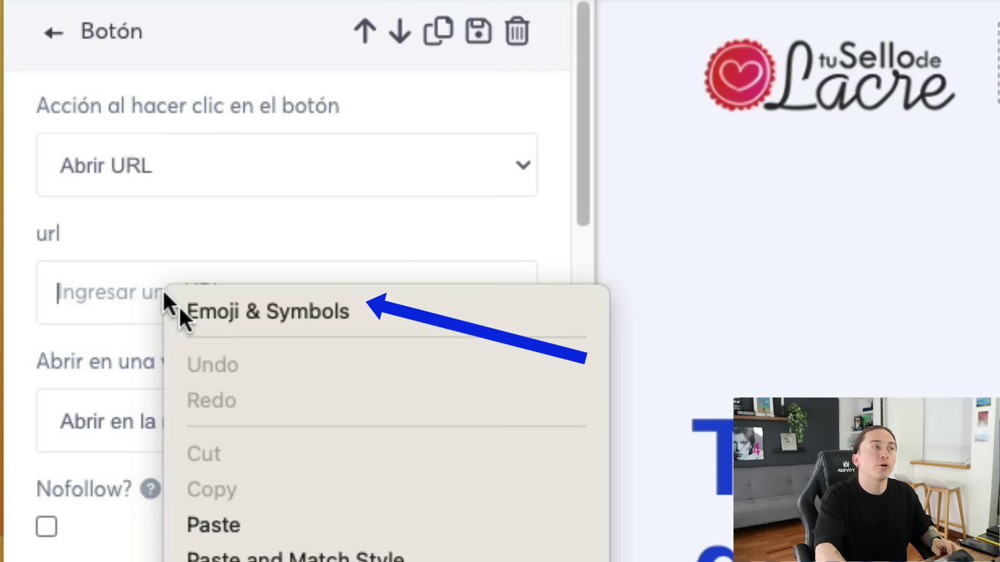
pyautogui.click(243, 527)
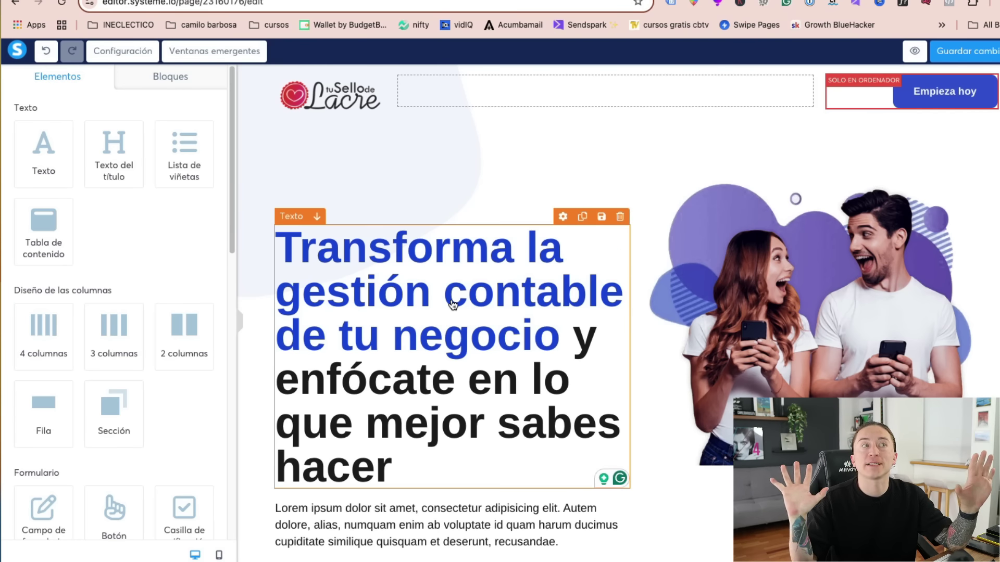
# - Delete the hero image of the couple
pyautogui.click(834, 314)
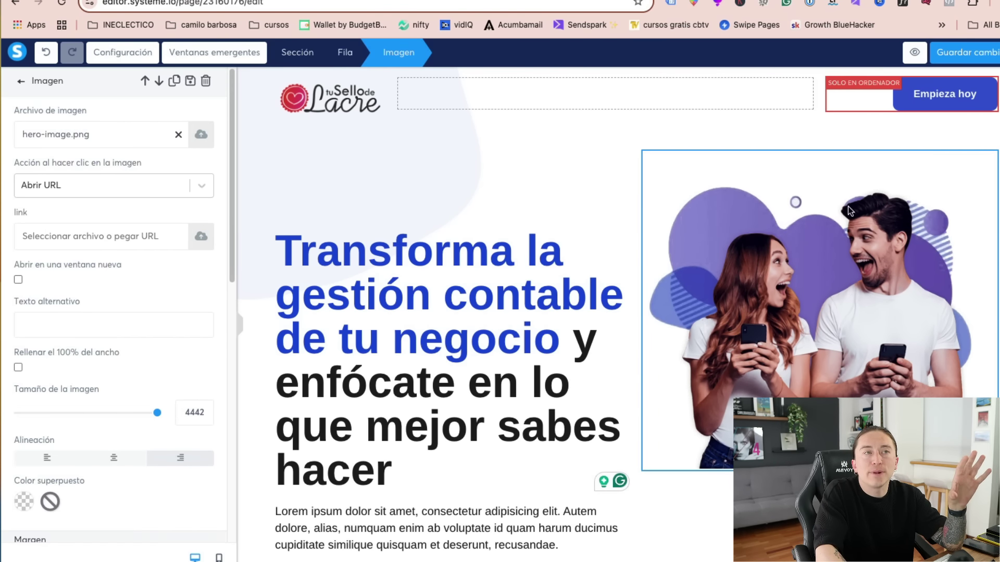
pyautogui.rightClick(820, 241)
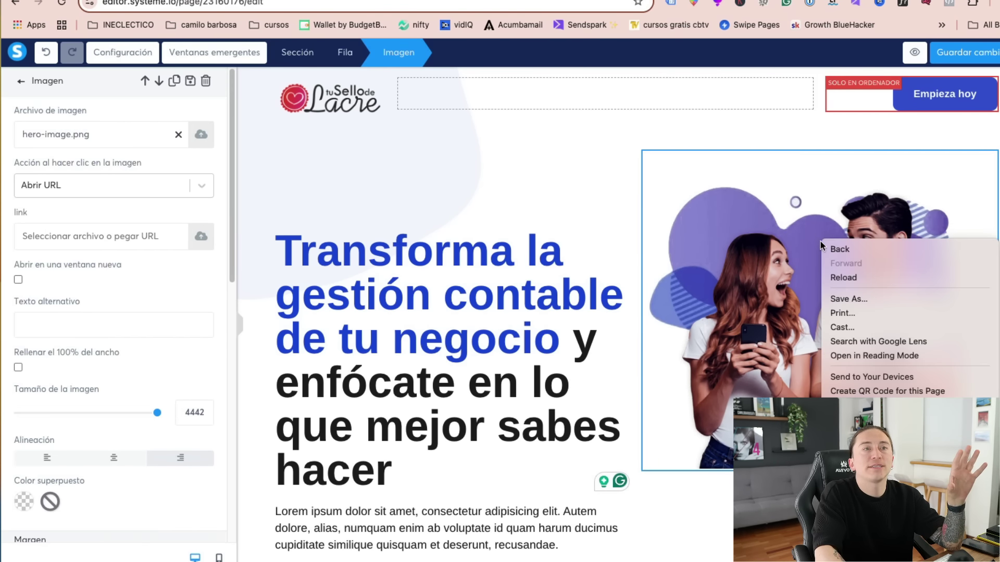
pyautogui.click(771, 252)
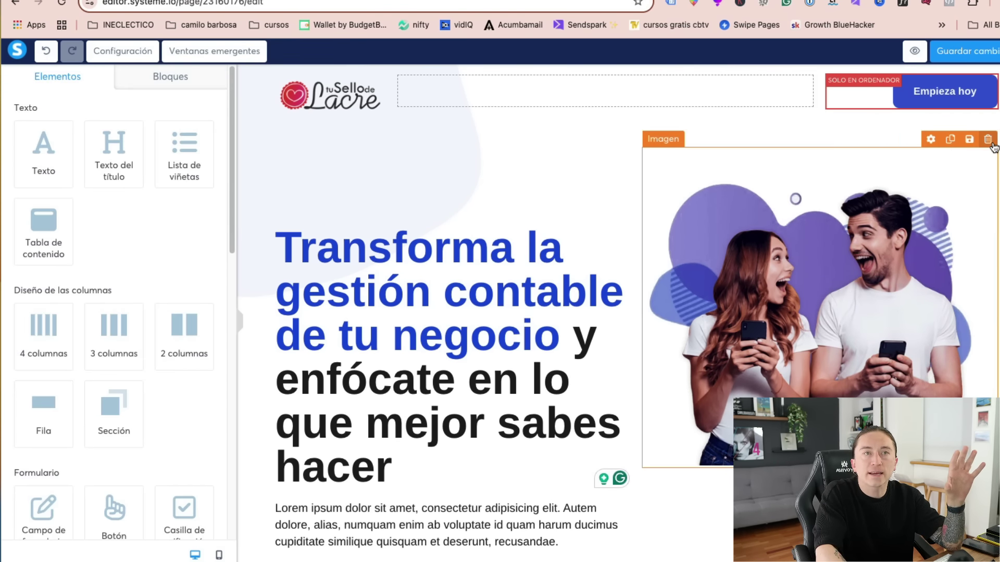
pyautogui.click(988, 140)
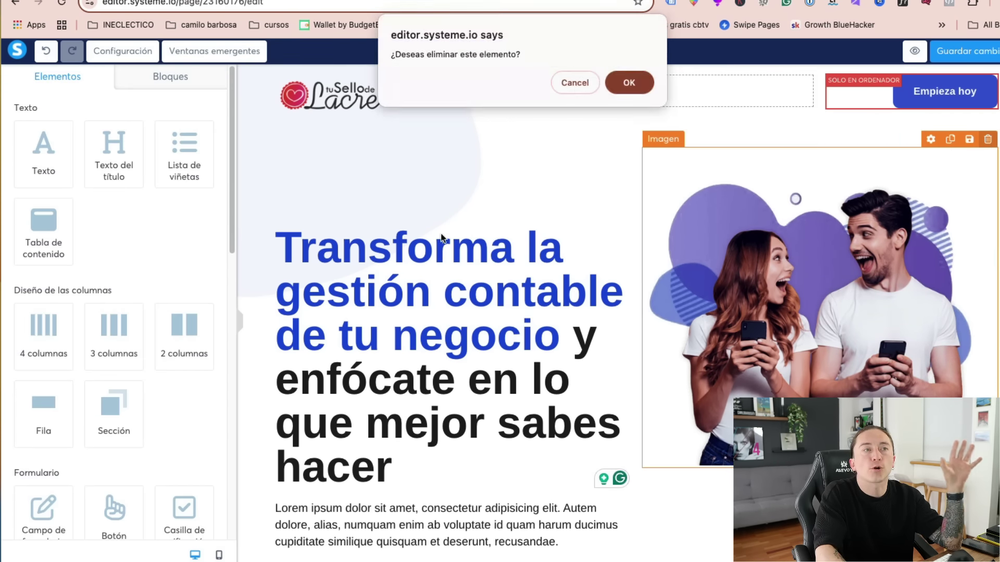
pyautogui.click(615, 90)
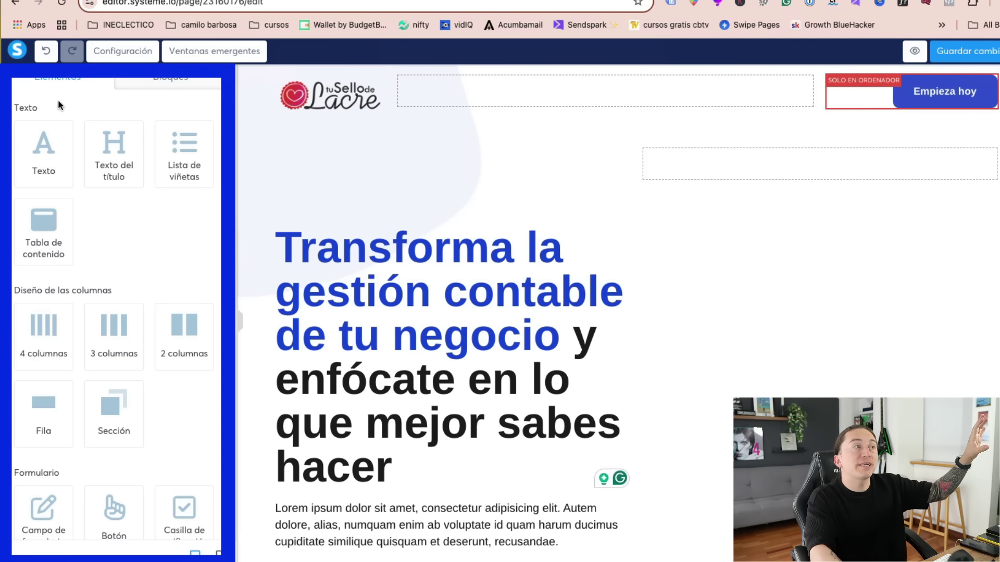
pyautogui.click(65, 79)
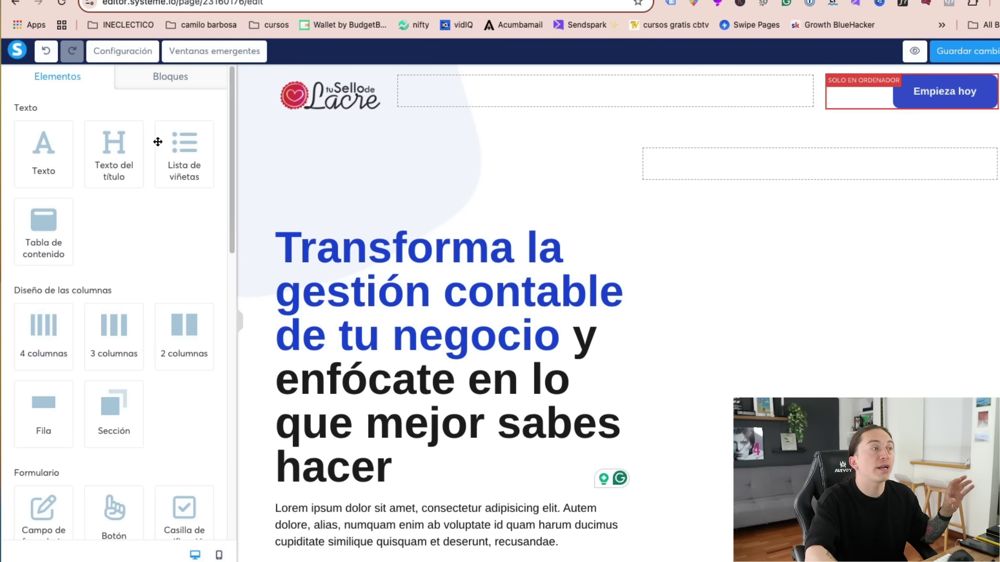
# - Add a video block at the top right of the hero and select its video URL
pyautogui.moveTo(230, 202); pyautogui.dragTo(218, 376)
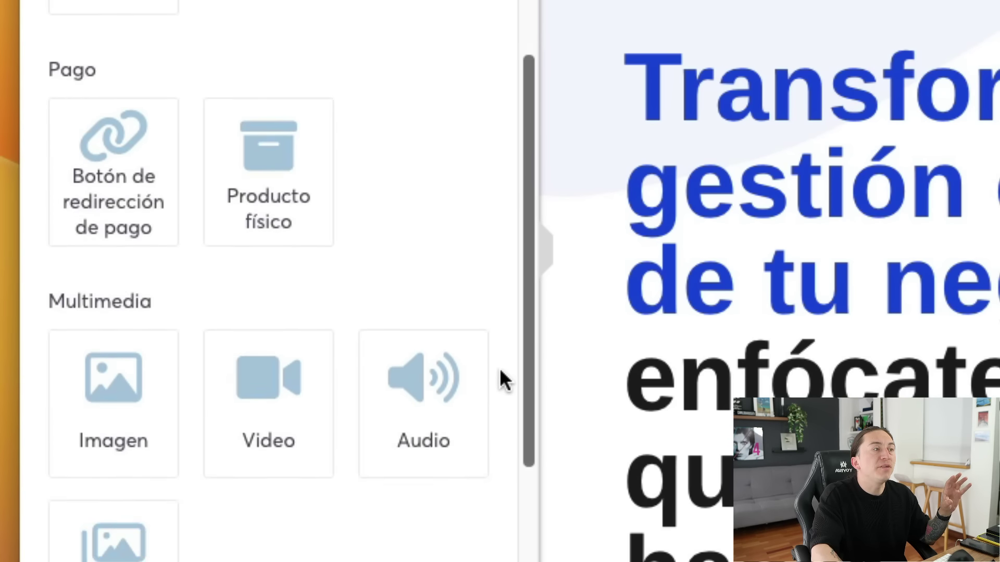
pyautogui.scroll(-2, 500, 370)
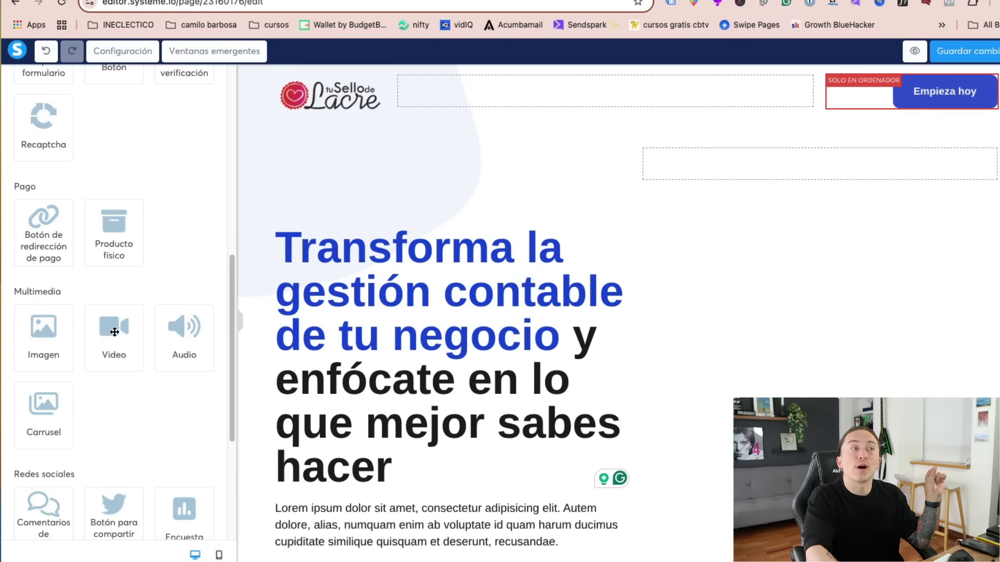
pyautogui.moveTo(252, 285); pyautogui.dragTo(830, 174)
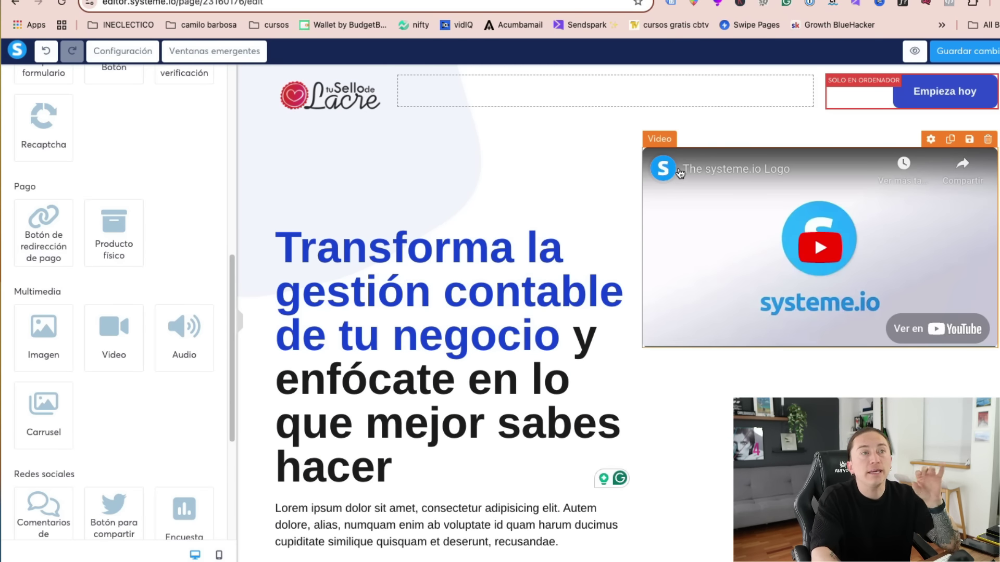
pyautogui.click(836, 322)
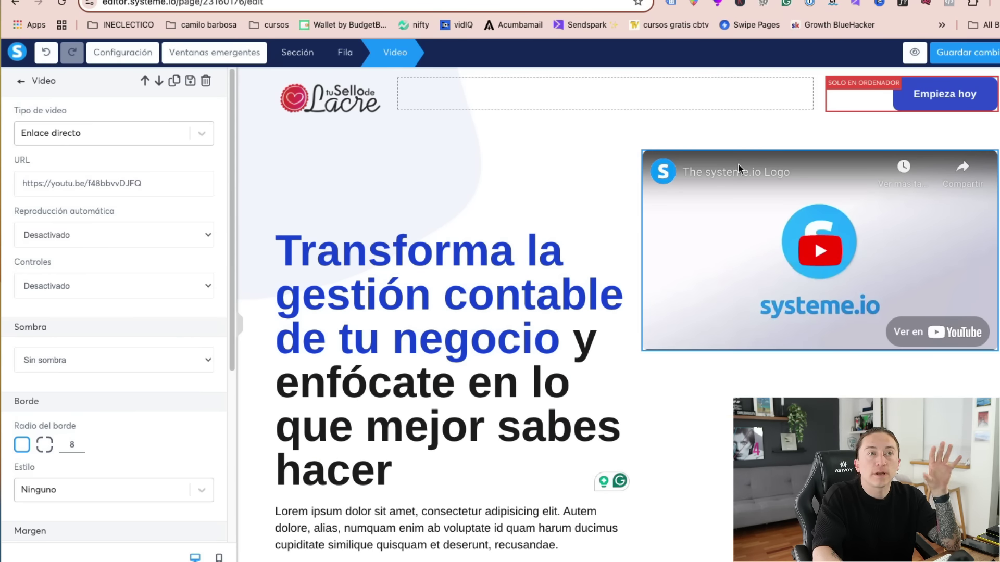
pyautogui.tripleClick(75, 184)
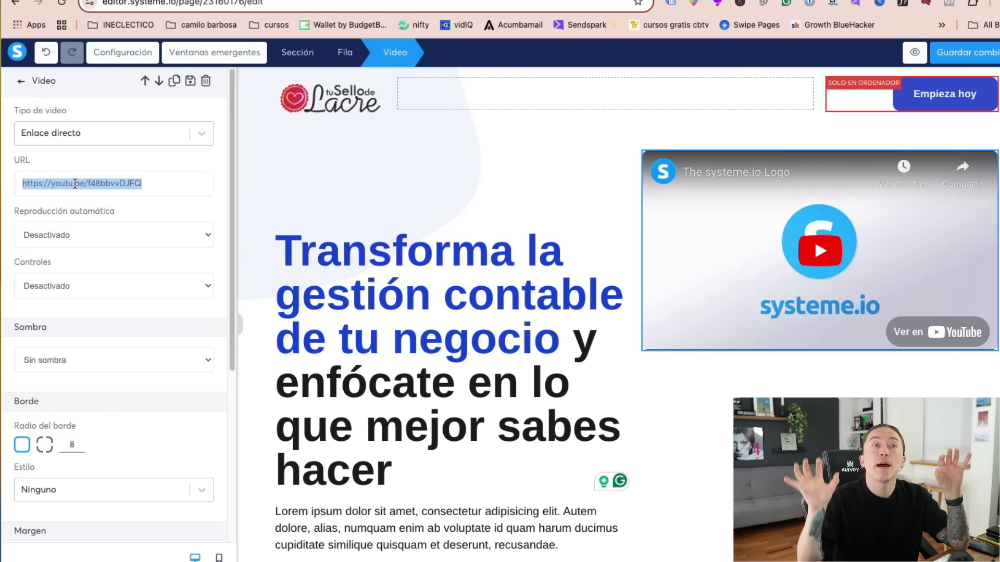
# - Give the hero video separate margins with a 155 top margin so it sits lower
pyautogui.click(622, 104)
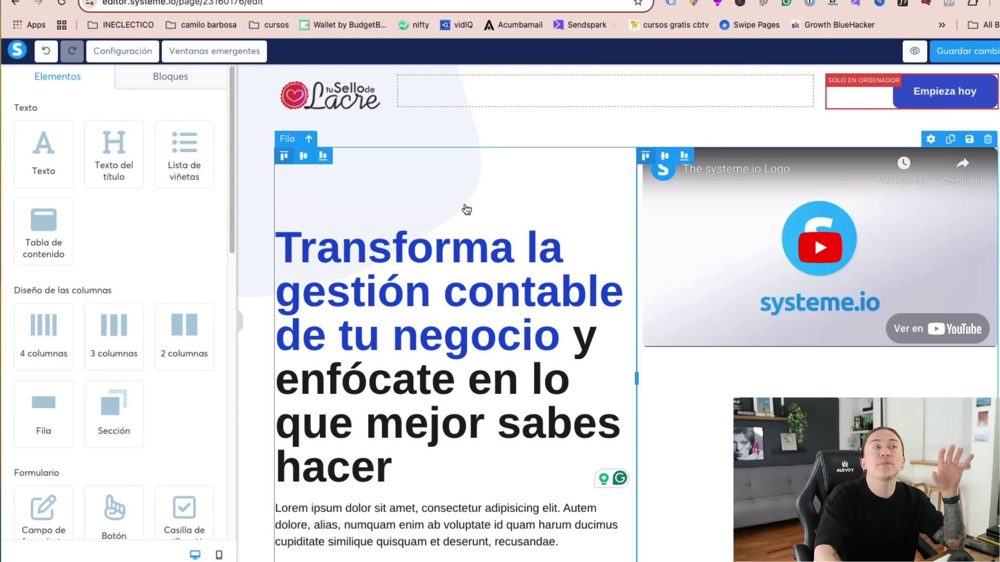
pyautogui.click(458, 217)
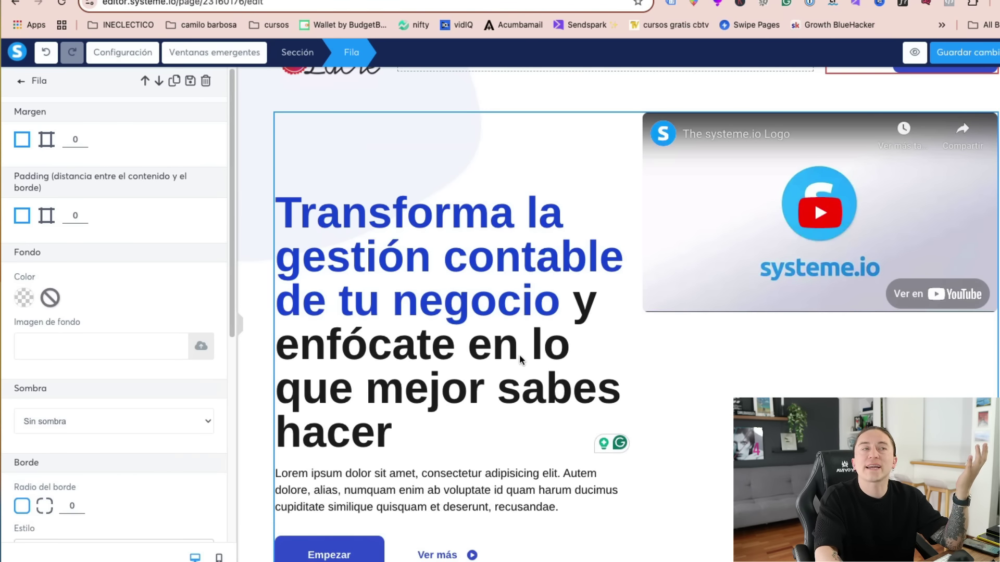
pyautogui.click(440, 247)
pyautogui.click(660, 204)
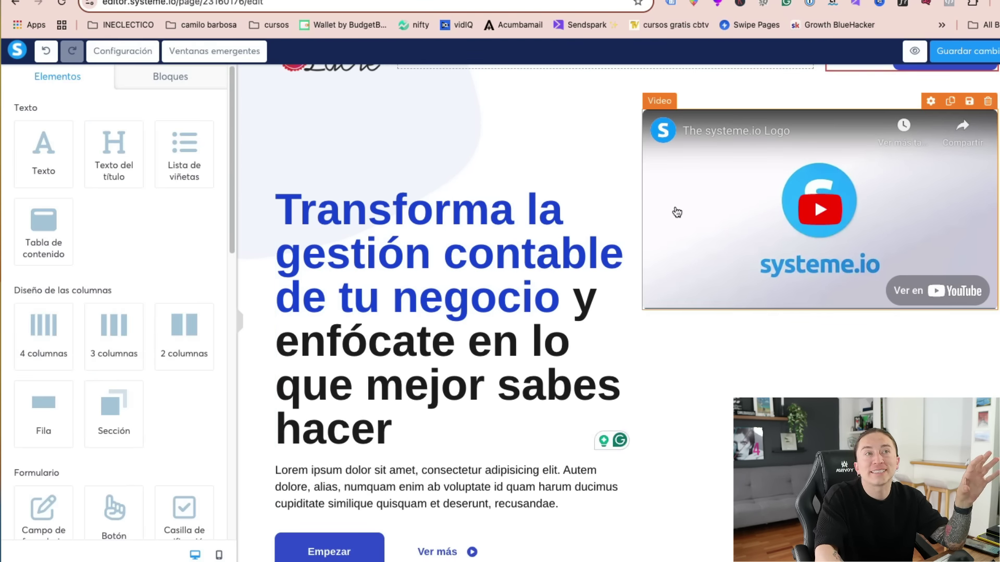
pyautogui.click(674, 210)
pyautogui.click(692, 239)
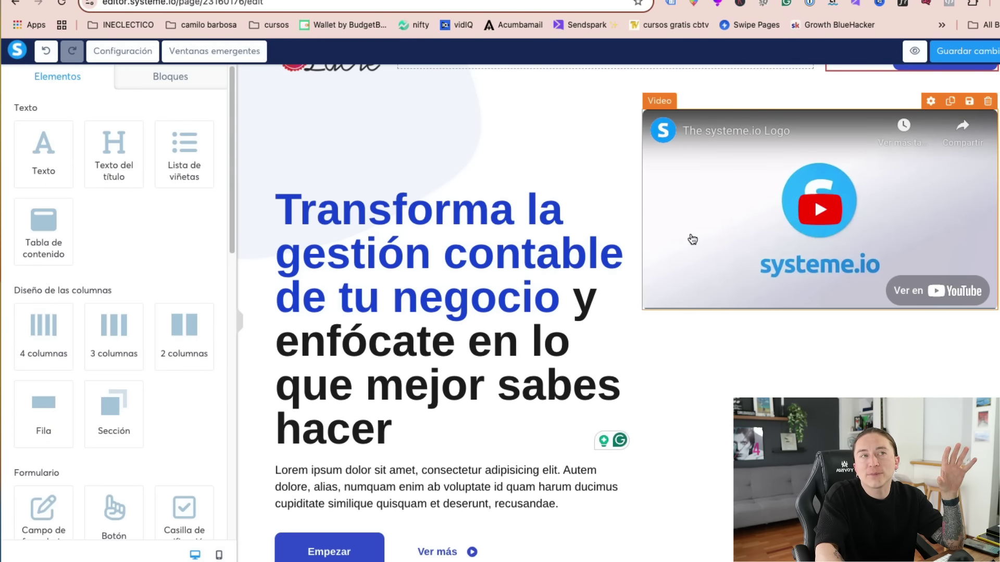
pyautogui.click(712, 253)
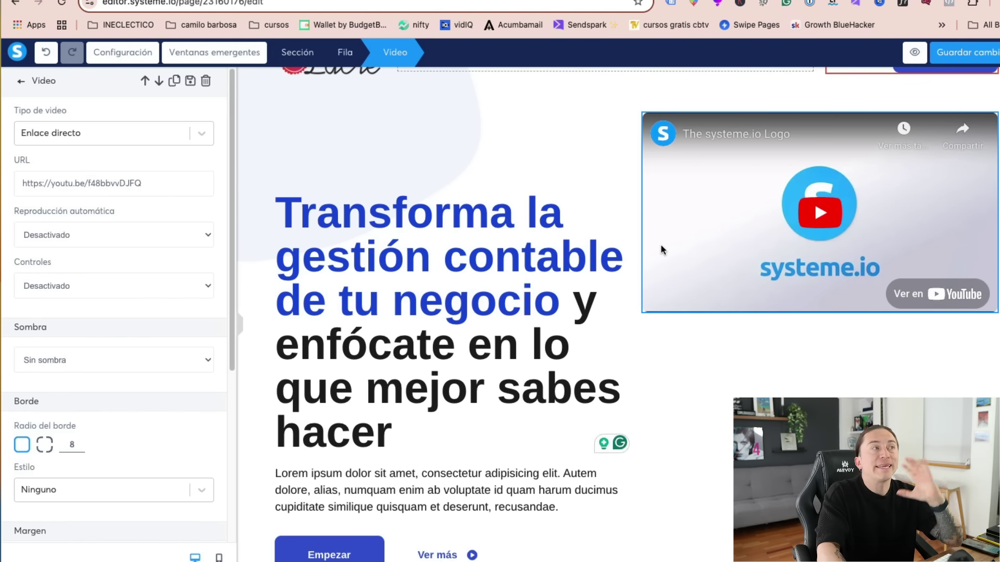
pyautogui.scroll(-5, 71, 339)
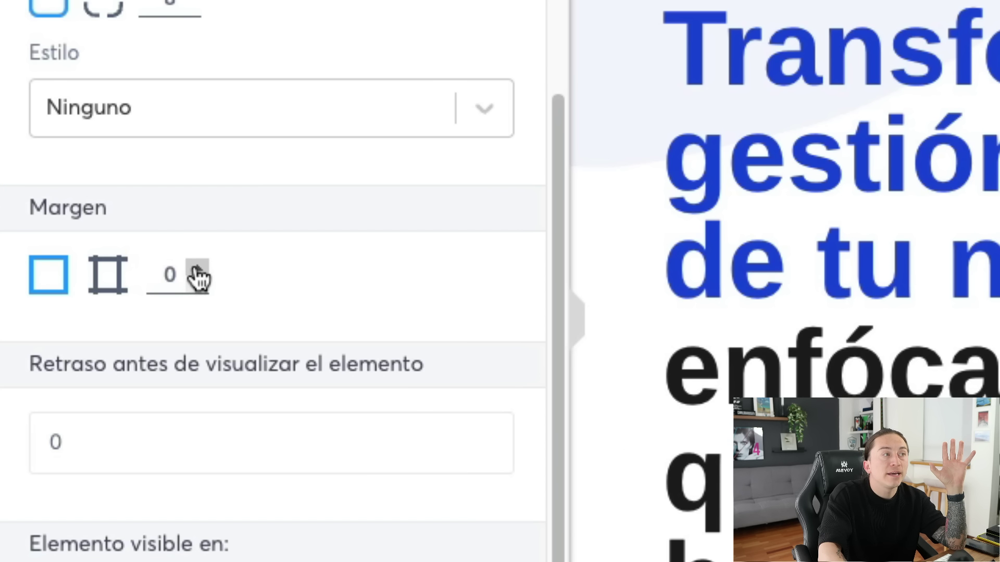
pyautogui.click(84, 304)
pyautogui.click(84, 303)
pyautogui.click(83, 303)
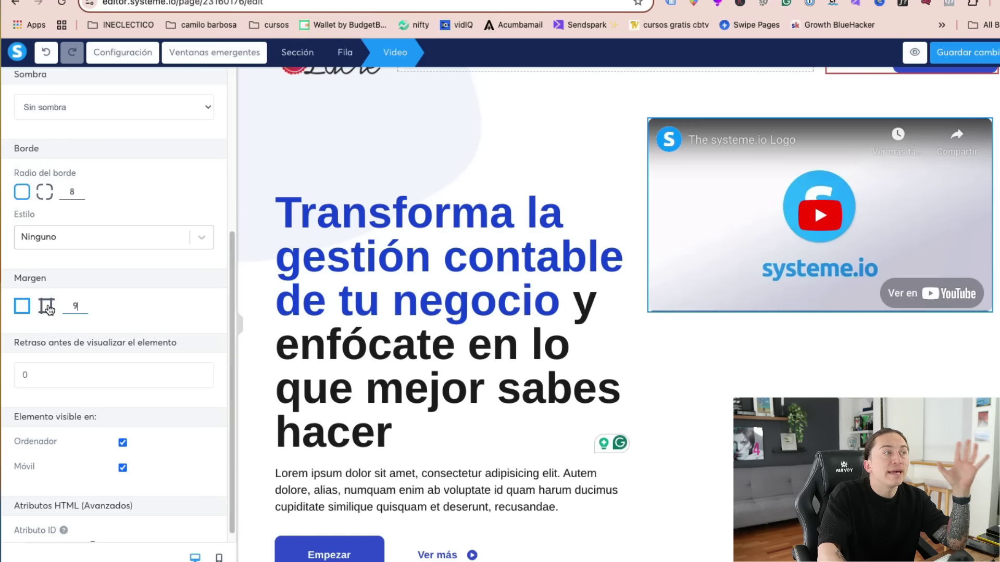
pyautogui.click(108, 274)
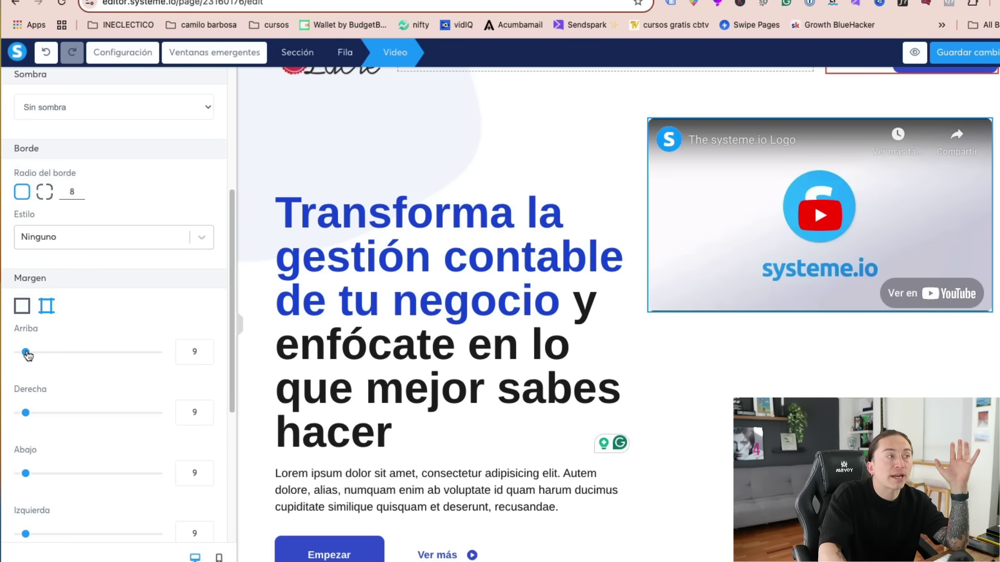
pyautogui.moveTo(27, 356); pyautogui.dragTo(127, 364)
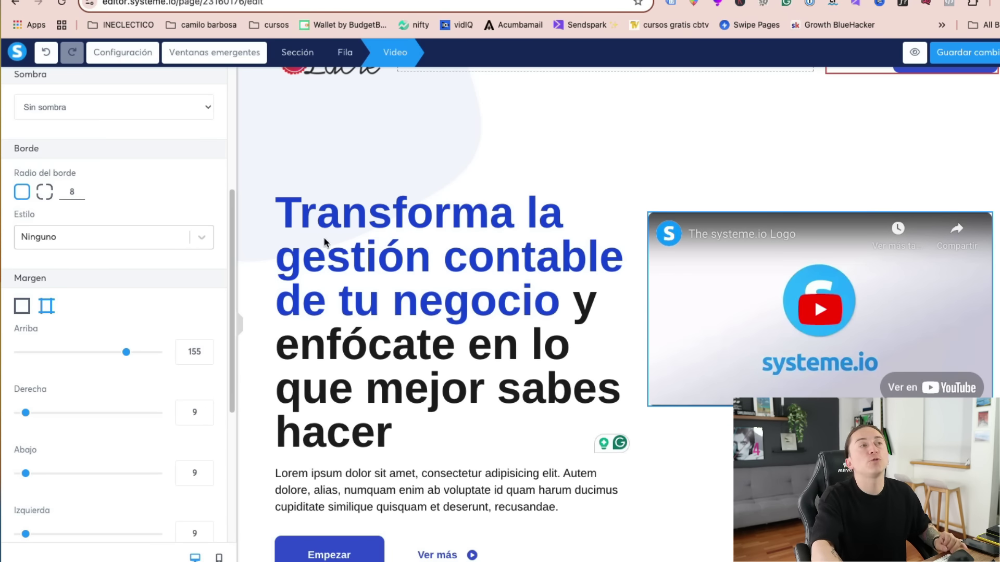
pyautogui.press('Escape')
pyautogui.scroll(-8, 563, 263)
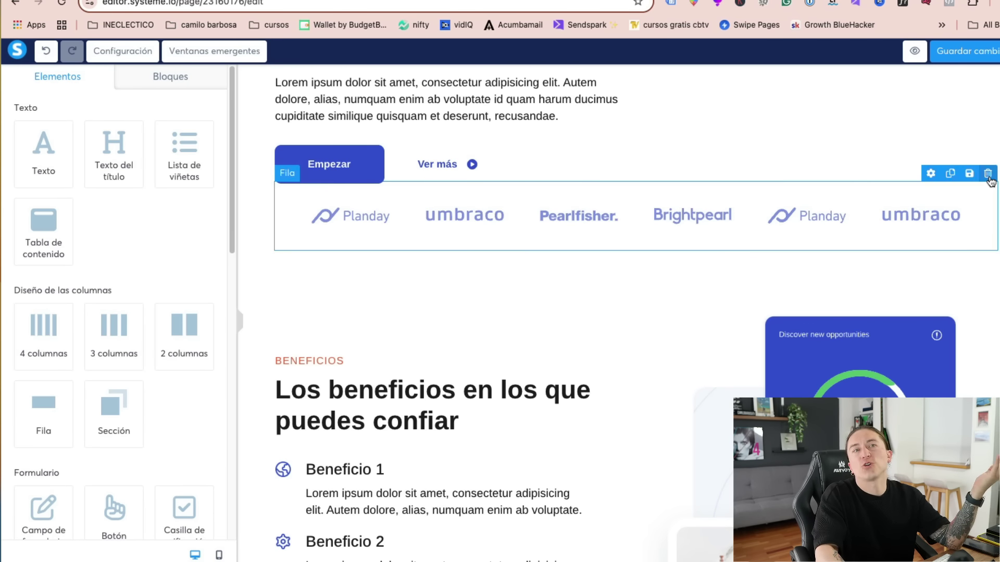
# - Delete the row of client logos
pyautogui.click(989, 175)
pyautogui.click(631, 89)
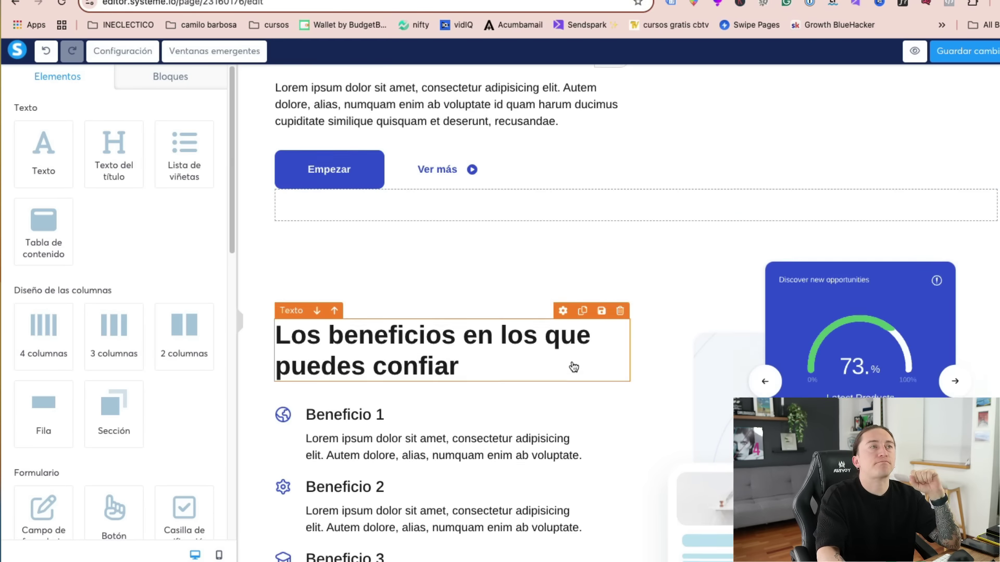
pyautogui.scroll(2, 573, 364)
pyautogui.scroll(6, 496, 328)
pyautogui.scroll(-3, 470, 493)
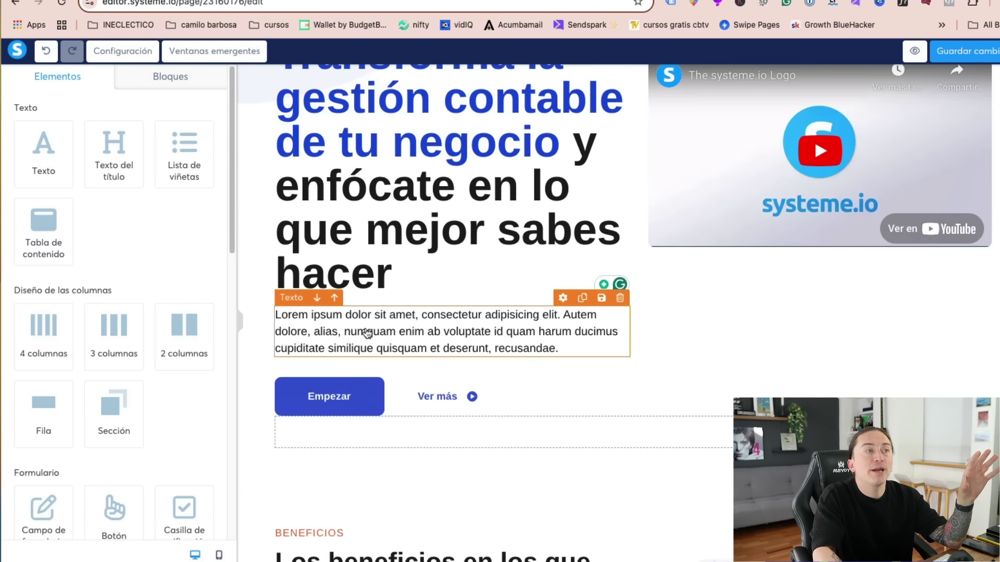
# - Replace the Lorem ipsum paragraph with ChatGPT's subtitle 'Déjanos manejar tus finanzas…'
pyautogui.tripleClick(367, 335)
pyautogui.hotkey('ctrl', 'Tab')
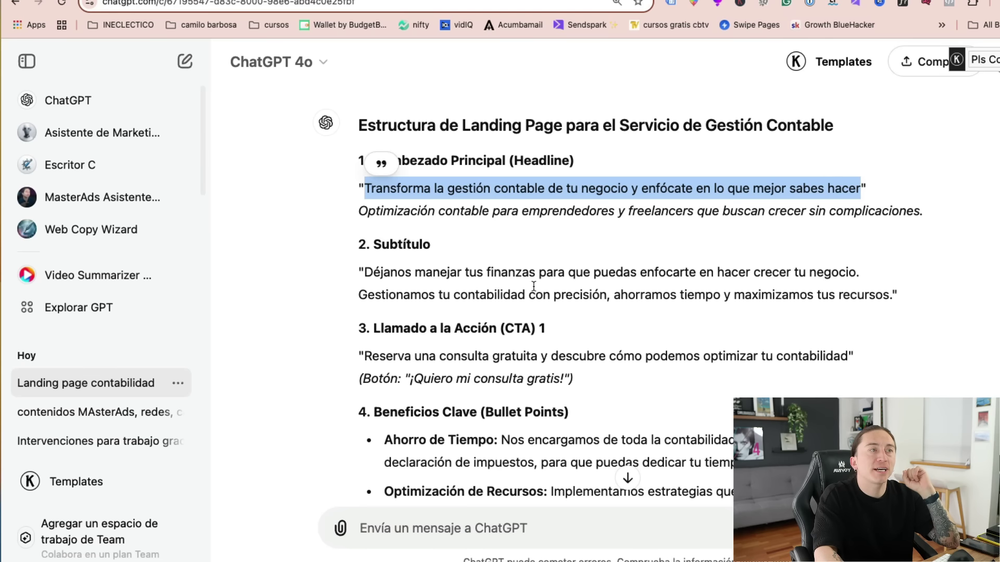
pyautogui.moveTo(365, 272); pyautogui.dragTo(891, 296)
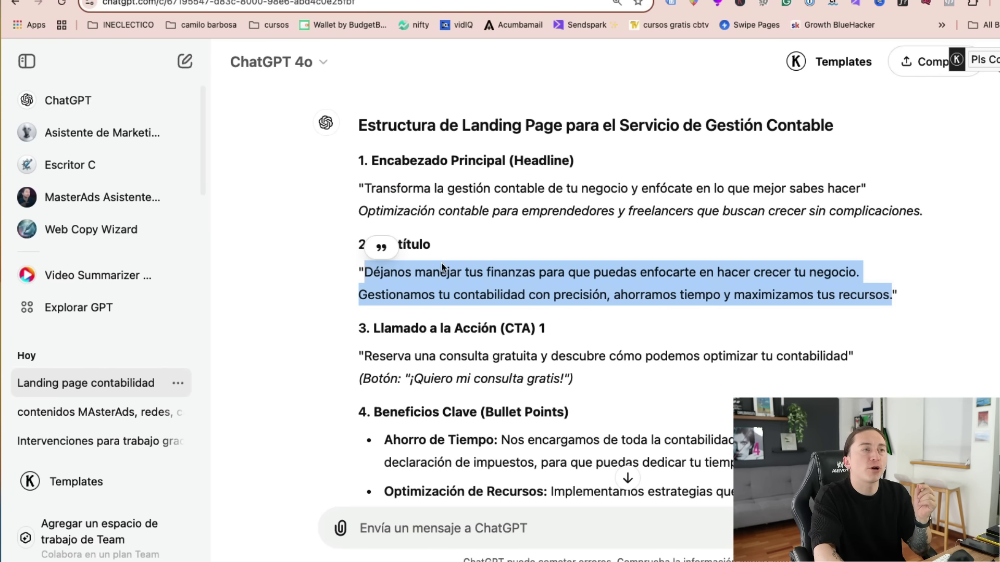
pyautogui.rightClick(444, 267)
pyautogui.click(478, 297)
pyautogui.hotkey('ctrl', 'Tab')
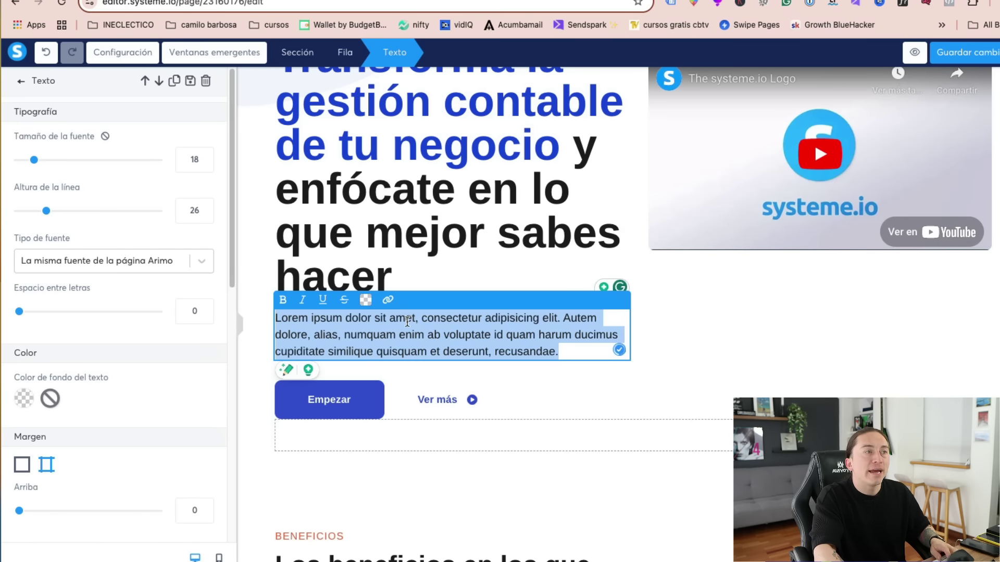
pyautogui.hotkey('ctrl', 'v')
pyautogui.click(750, 353)
pyautogui.scroll(3, 780, 391)
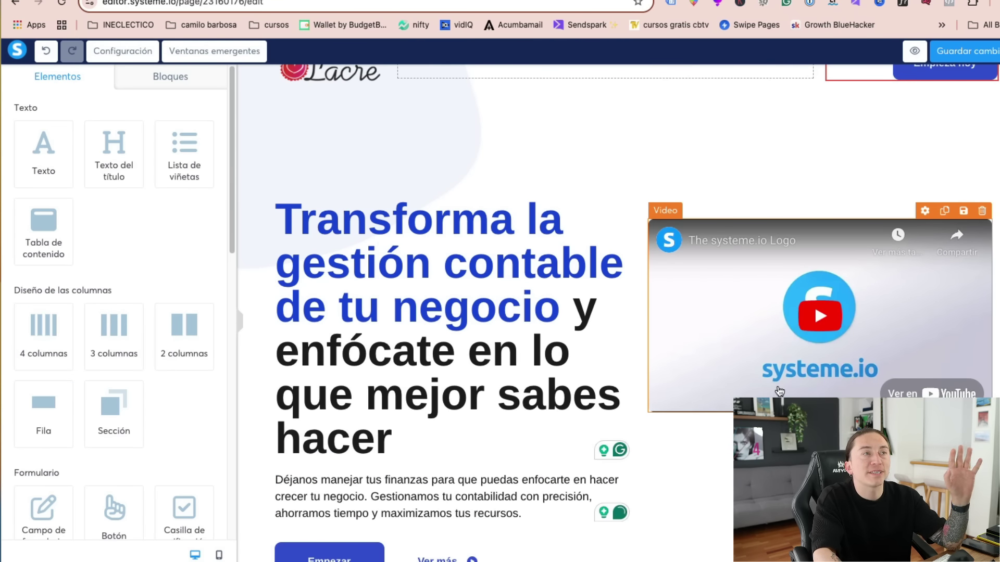
pyautogui.scroll(-1, 736, 372)
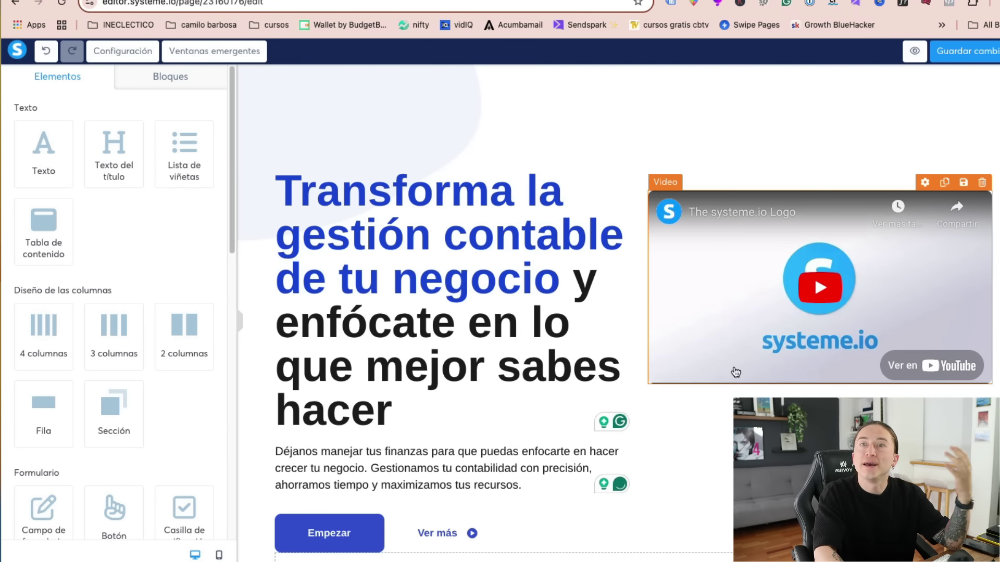
pyautogui.scroll(-8, 736, 372)
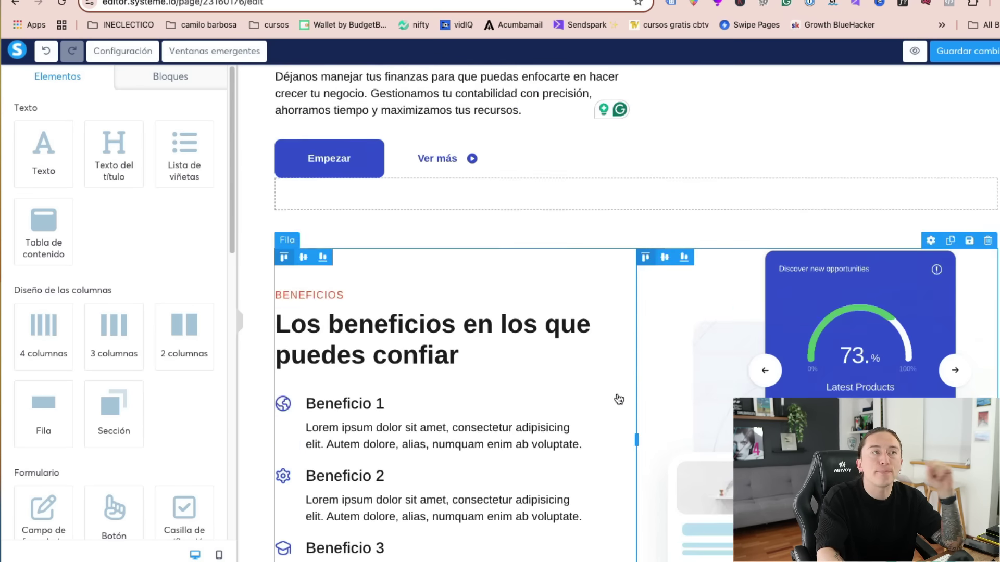
# - Paste ChatGPT's Ahorro de Tiempo bullet into the Beneficio 1 description
pyautogui.scroll(-4, 619, 399)
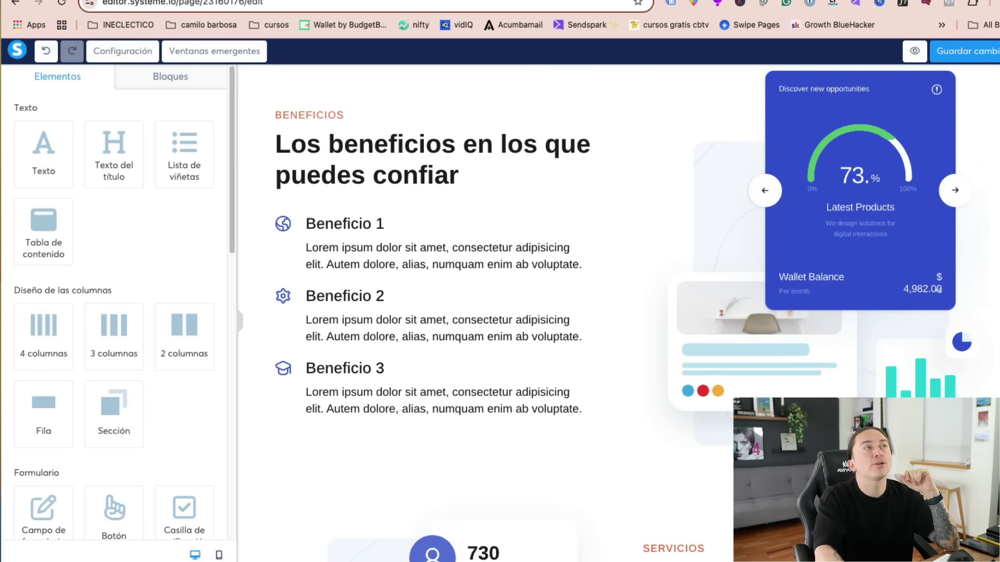
pyautogui.hotkey('ctrl', 'Tab')
pyautogui.scroll(-5, 469, 204)
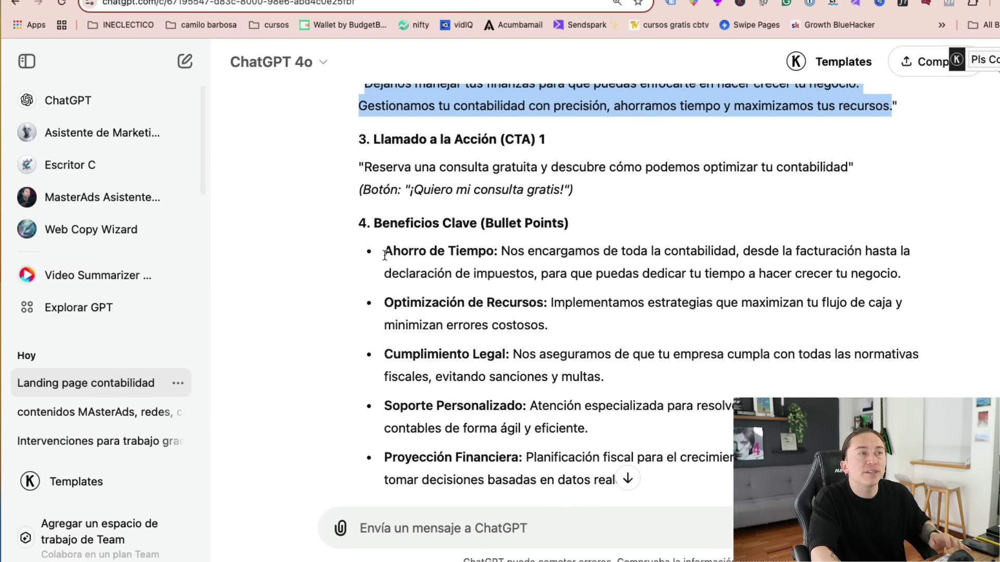
pyautogui.moveTo(384, 255); pyautogui.dragTo(948, 285)
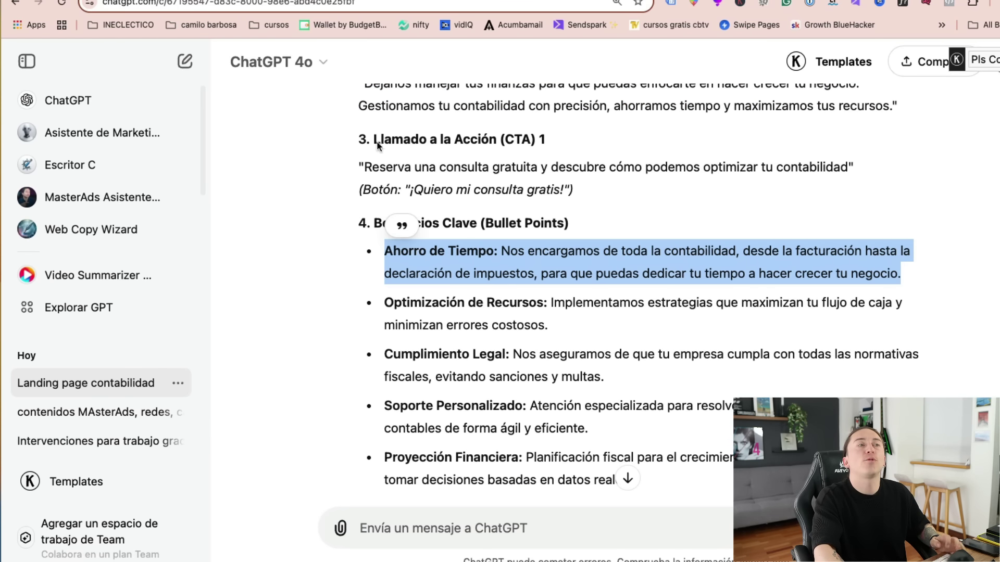
pyautogui.click(218, 1)
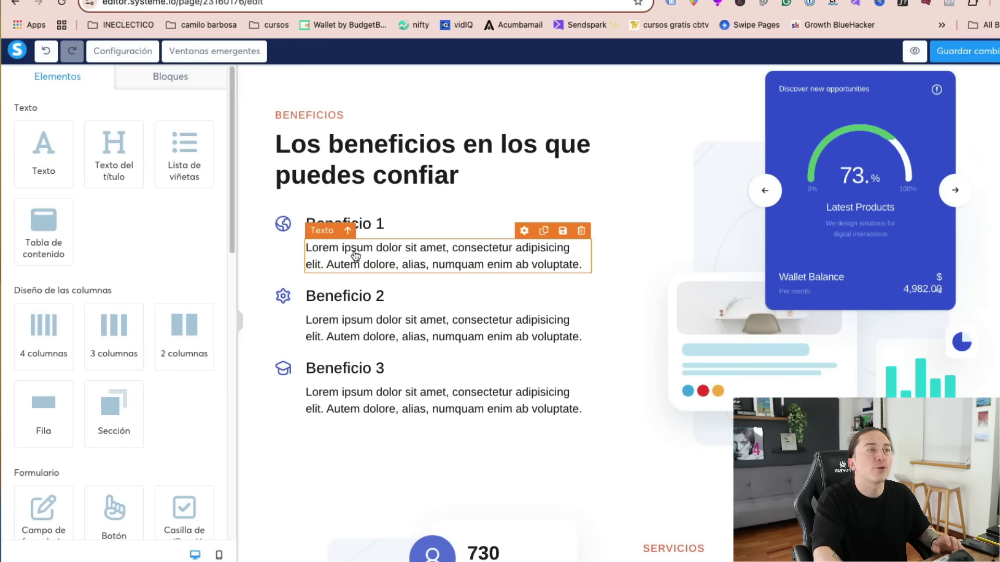
pyautogui.click(344, 263)
pyautogui.hotkey('ctrl', 'a')
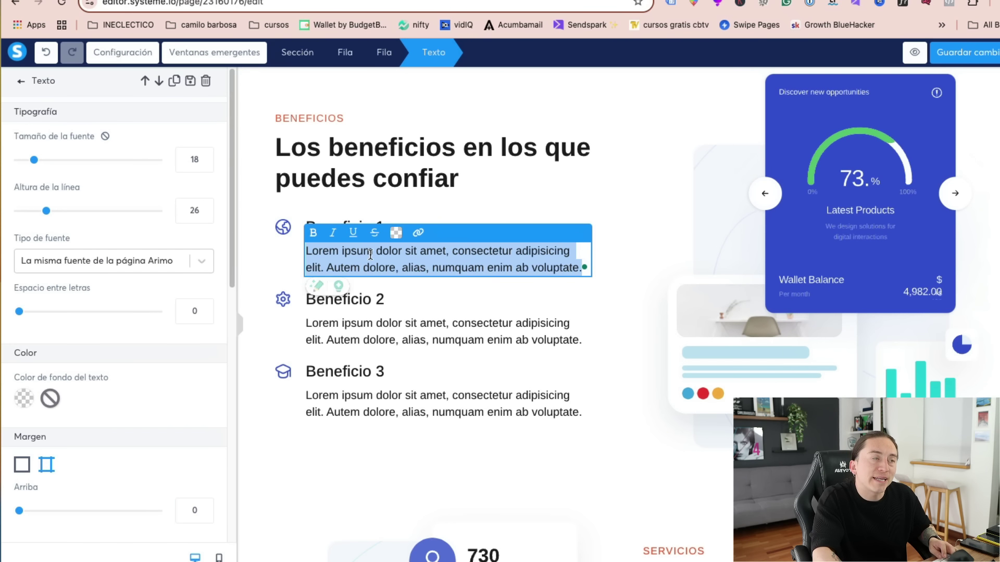
pyautogui.hotkey('ctrl', 'v')
# - Move the 'Ahorro de Tiempo:' label into the Beneficio 1 heading and trim the description's leading space
pyautogui.moveTo(411, 251); pyautogui.dragTo(314, 250)
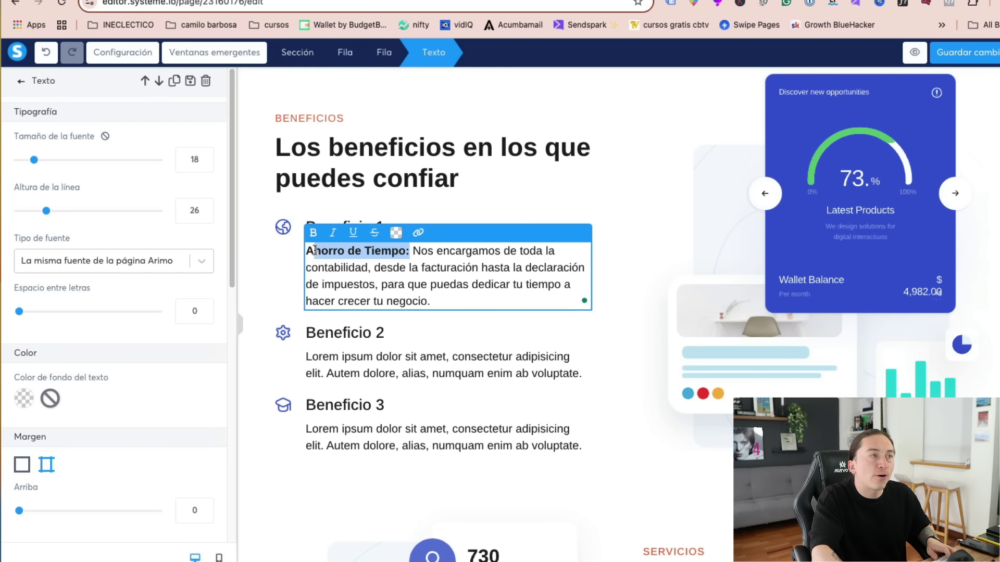
pyautogui.hotkey('ctrl', 'x')
pyautogui.click(383, 222)
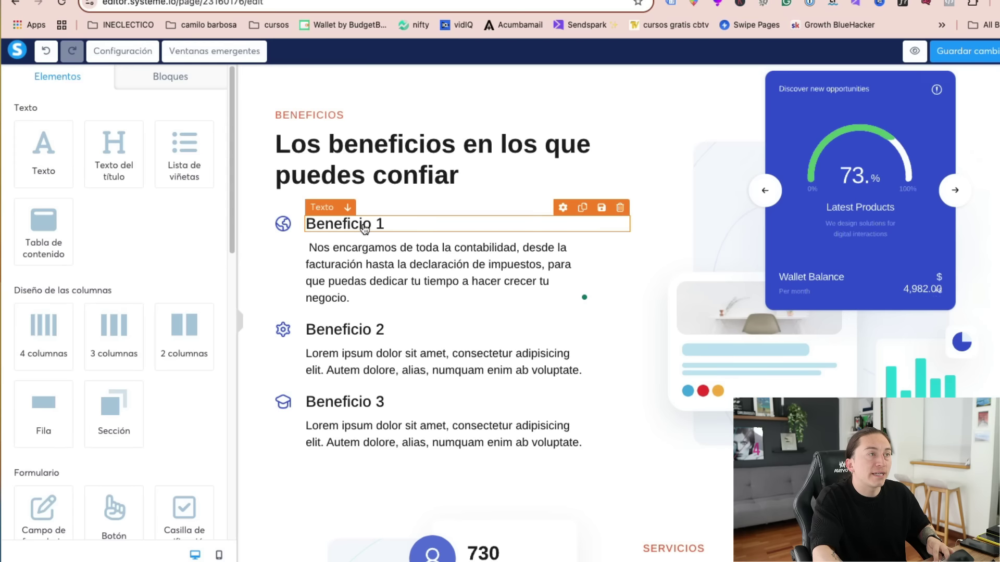
pyautogui.hotkey('ctrl', 'a')
pyautogui.hotkey('ctrl', 'v')
pyautogui.click(416, 268)
pyautogui.click(308, 250)
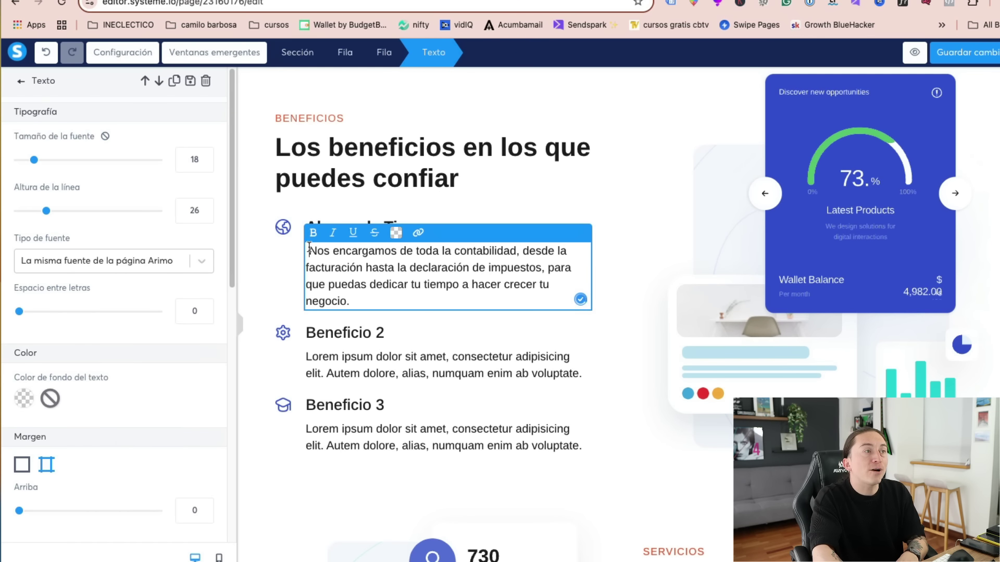
pyautogui.press('BackSpace')
pyautogui.click(567, 446)
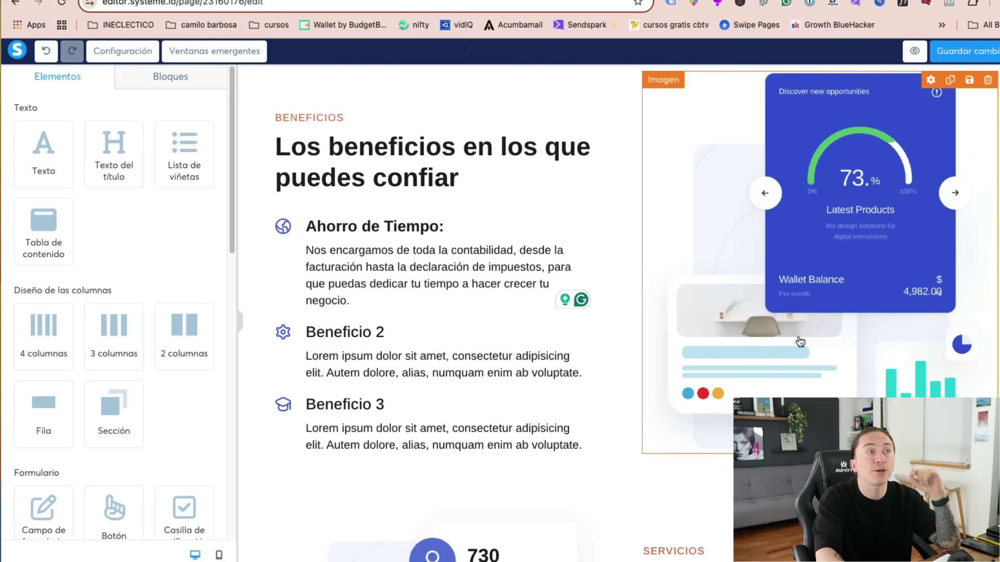
# - Select the benefits illustration and go to Canva in a new tab
pyautogui.click(782, 306)
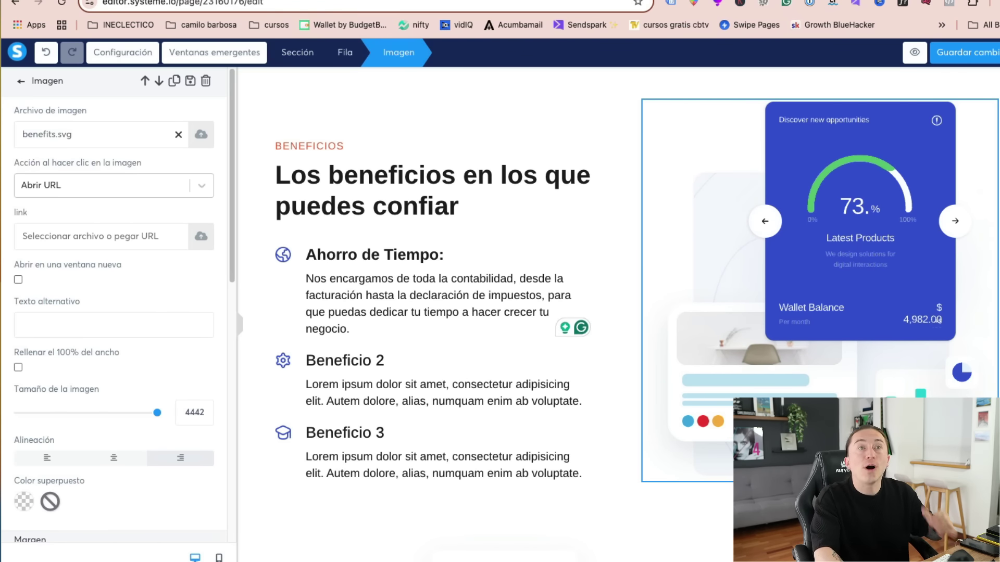
pyautogui.press('super+t')
pyautogui.write('canva.com')
pyautogui.press('Return')
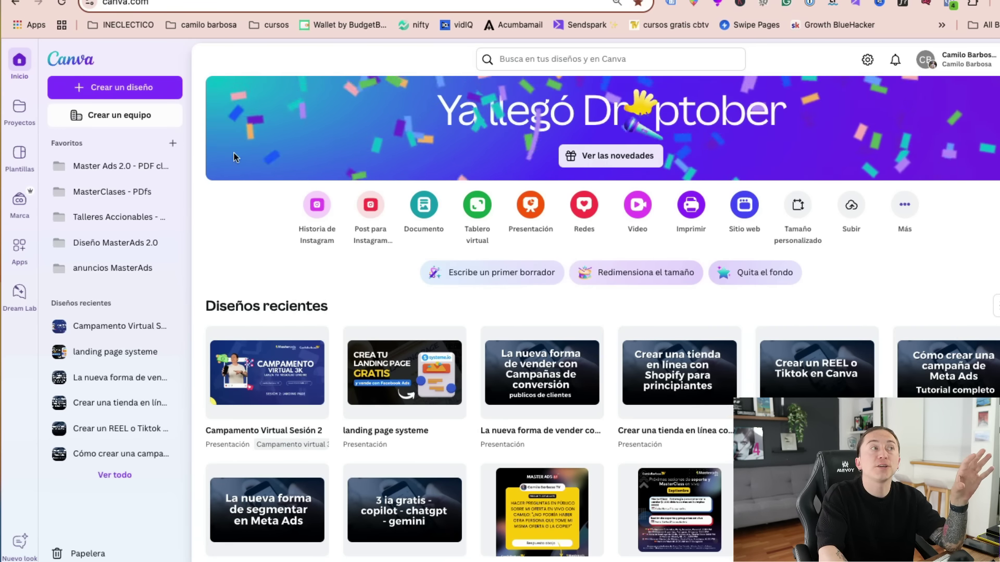
# - Create a new Instagram post design and search templates for 'contabilidad'
pyautogui.click(131, 87)
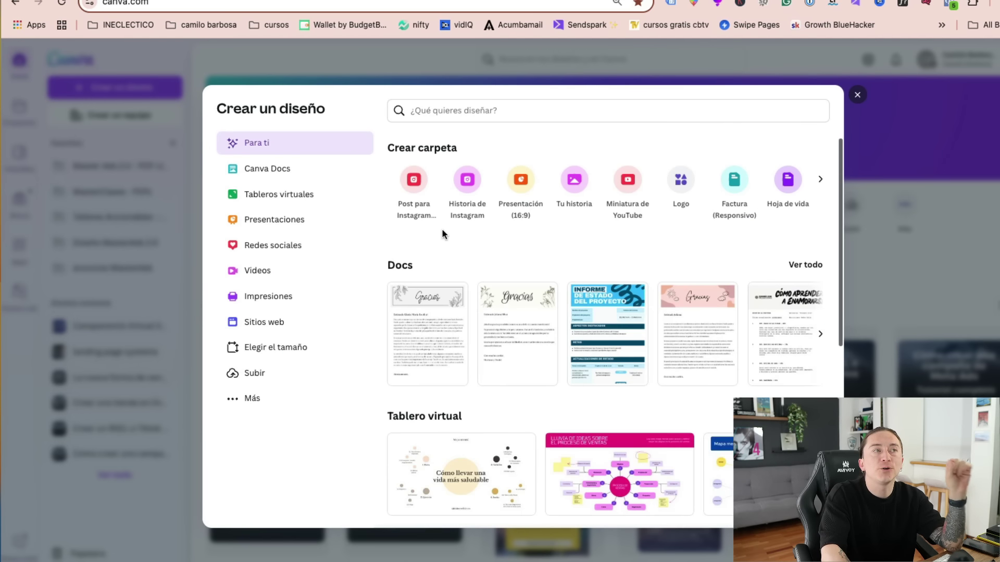
pyautogui.click(415, 187)
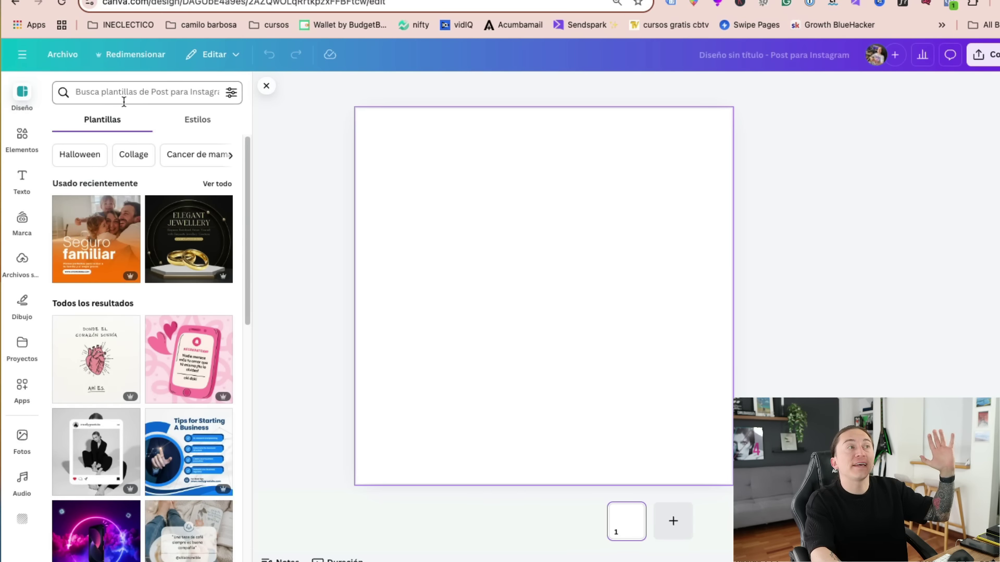
pyautogui.click(121, 97)
pyautogui.write('contabilidad')
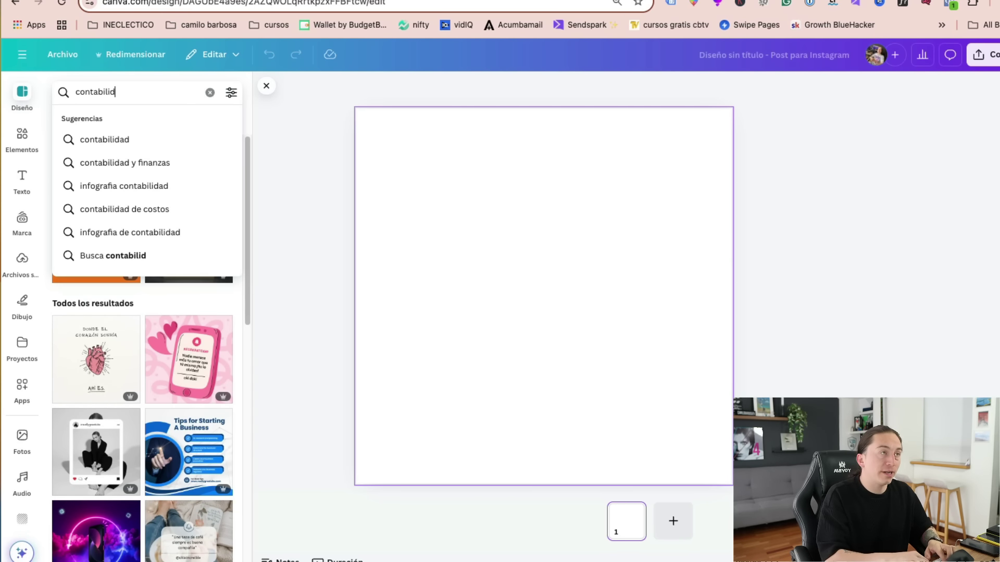
pyautogui.press('Return')
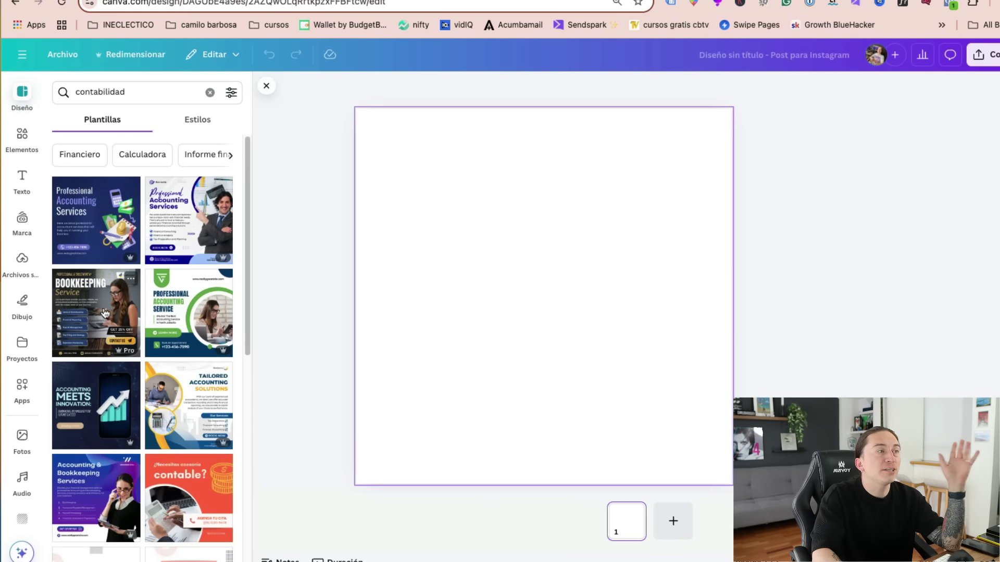
# - Apply the blue Our Services accounting template and start editing its OUR SERVICES heading
pyautogui.scroll(-6, 125, 313)
pyautogui.scroll(-3, 132, 357)
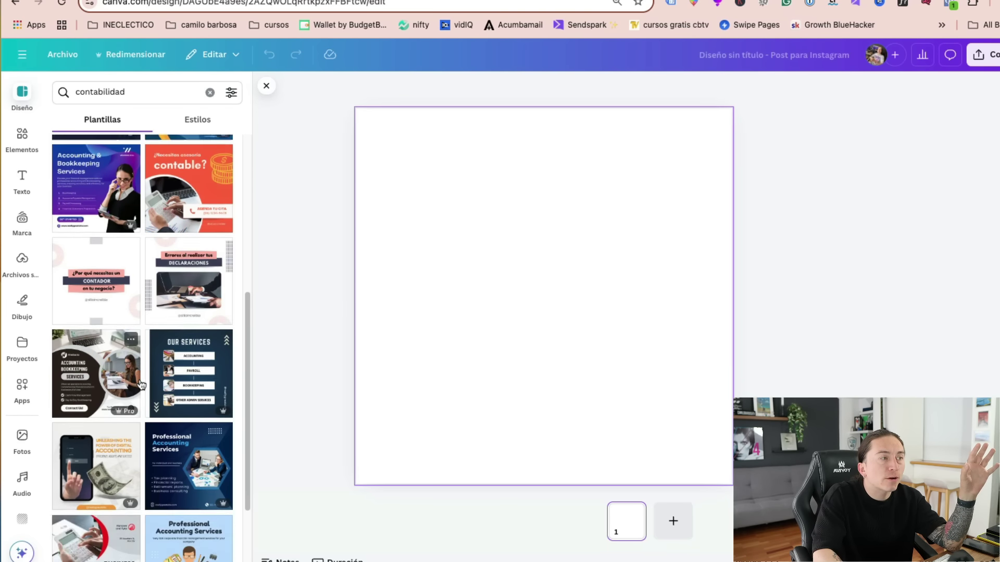
pyautogui.click(188, 236)
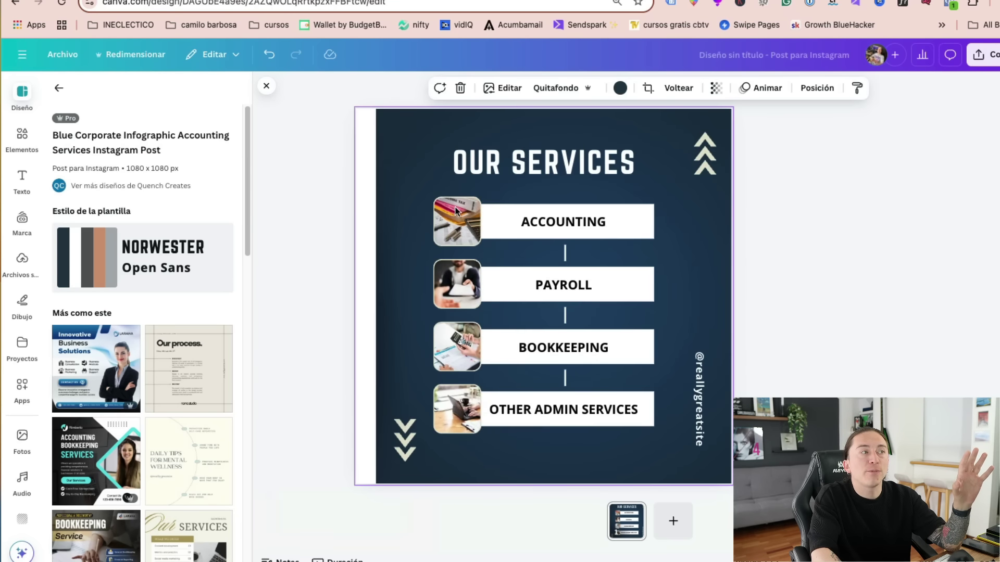
pyautogui.doubleClick(576, 163)
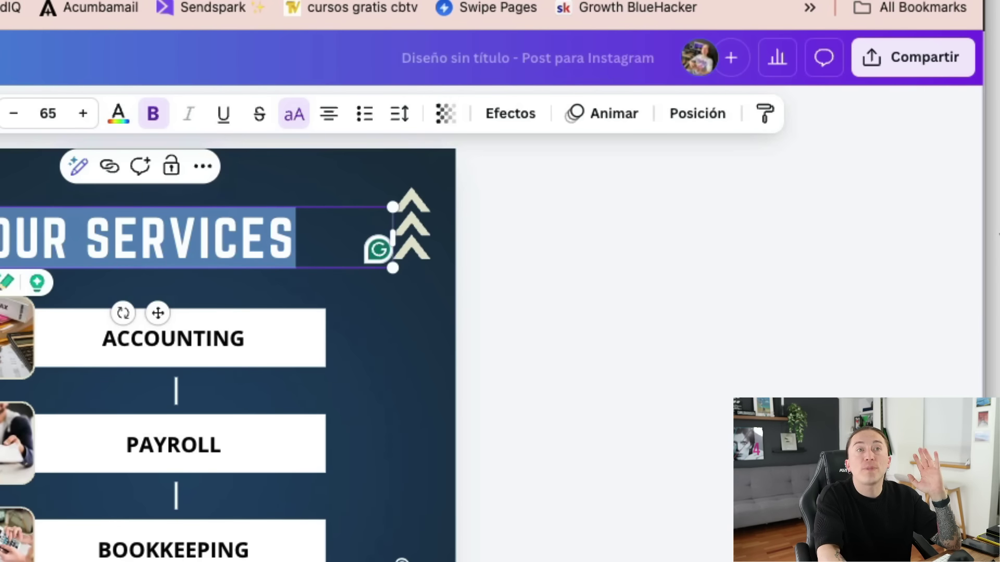
pyautogui.click(924, 57)
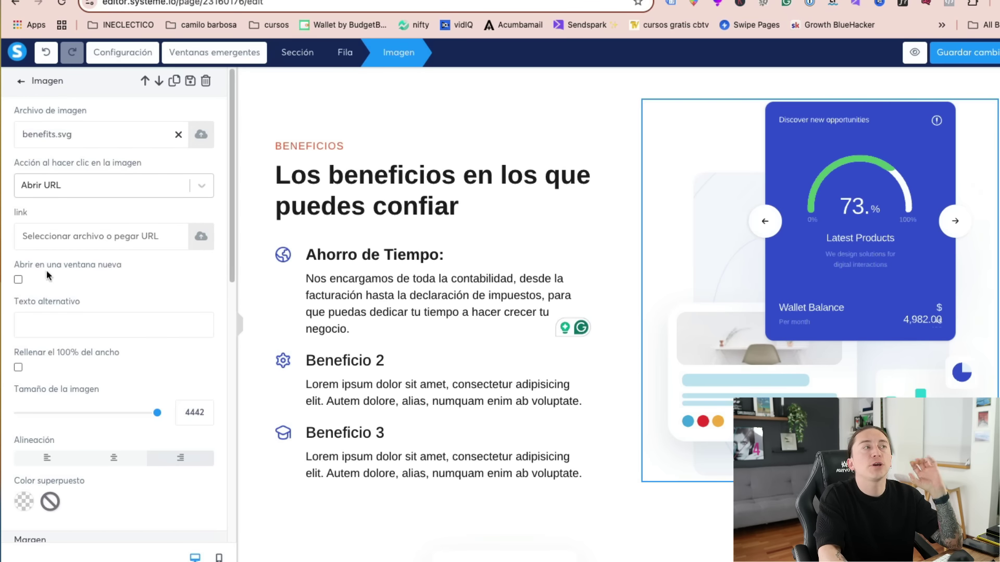
# - Open a file chooser on Downloads for the benefits image, then load pexels.com in a new tab
pyautogui.click(203, 135)
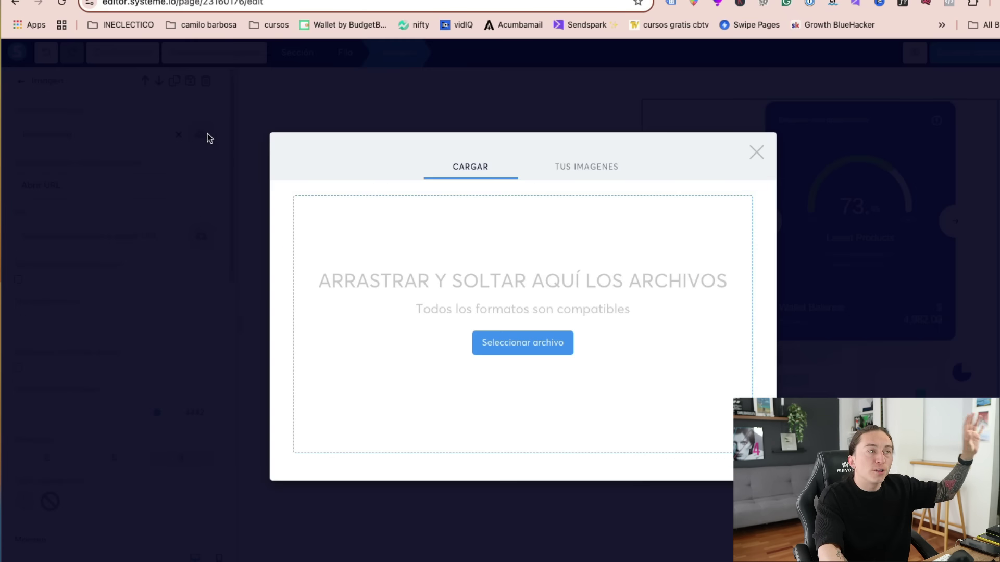
pyautogui.click(529, 356)
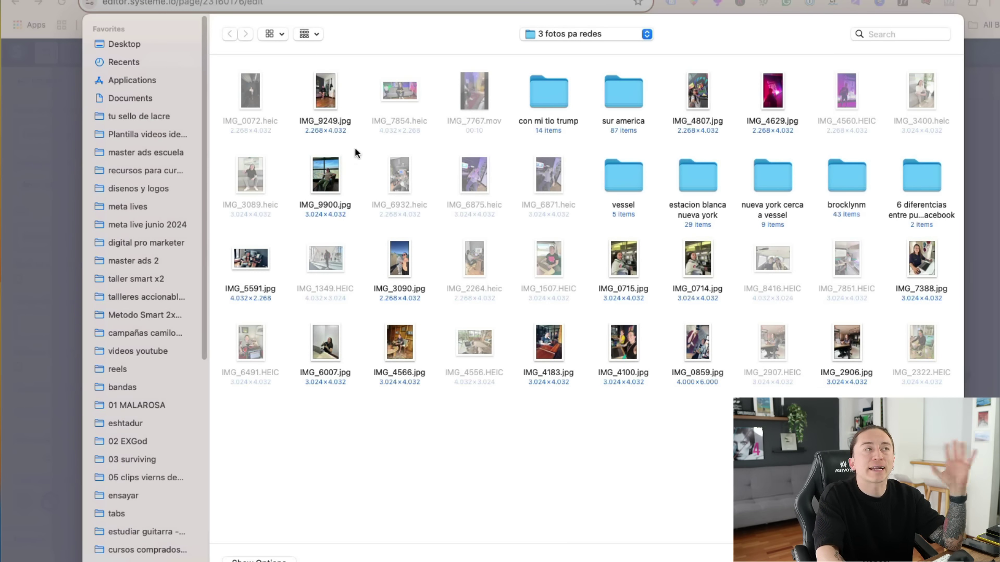
pyautogui.scroll(-5, 131, 552)
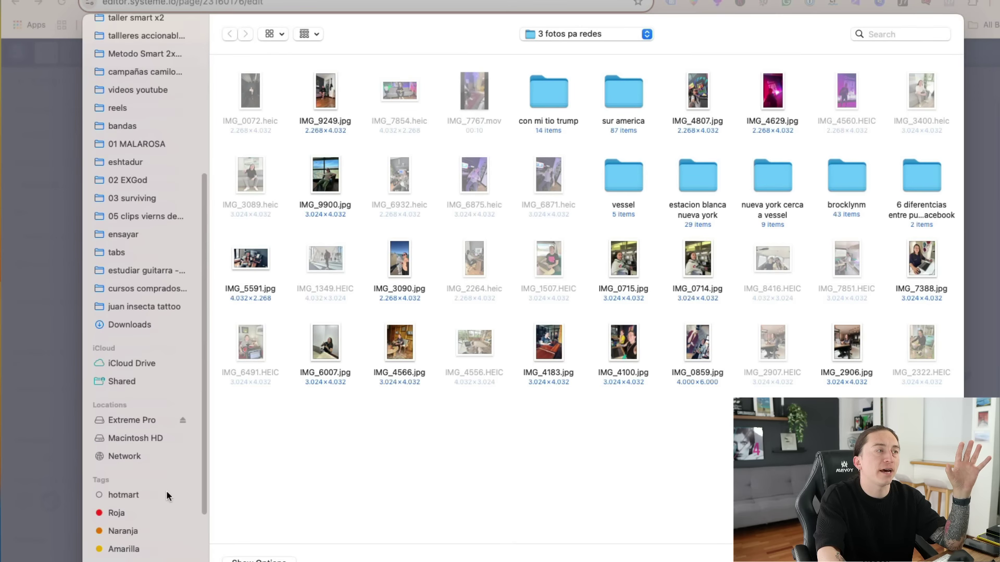
pyautogui.click(138, 325)
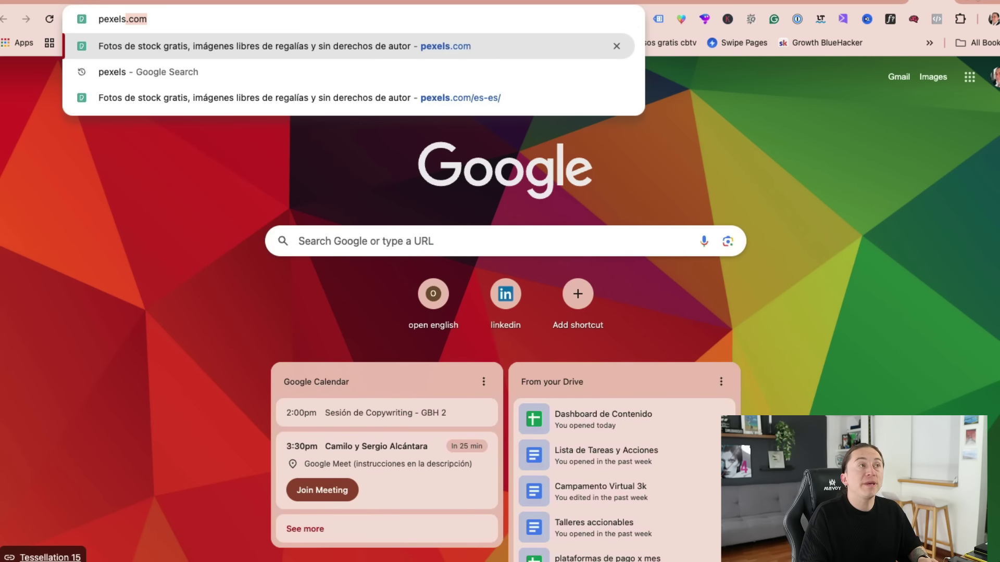
pyautogui.press('Return')
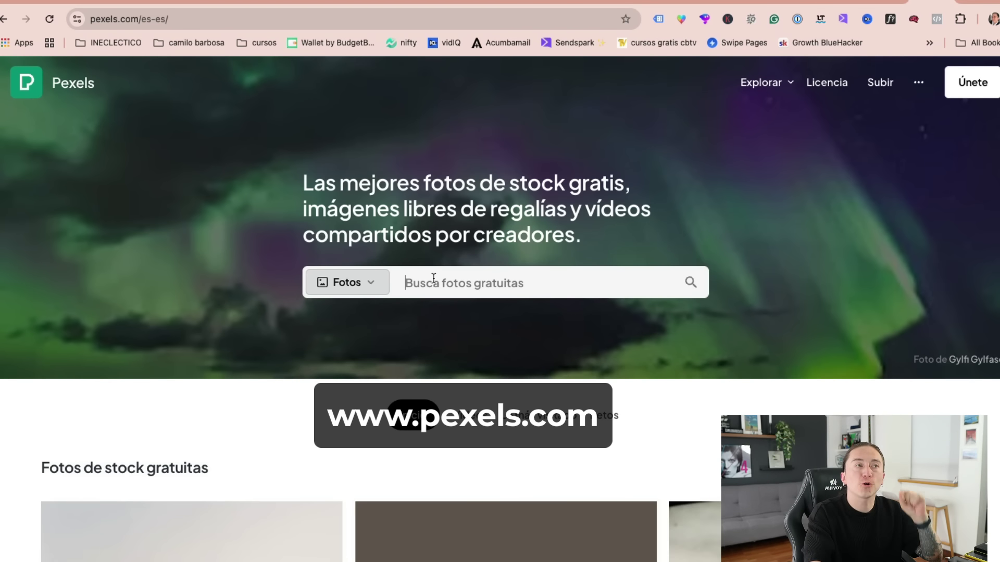
# - Search Pexels stock photos for 'contabilidad'
pyautogui.click(407, 282)
pyautogui.write('con')
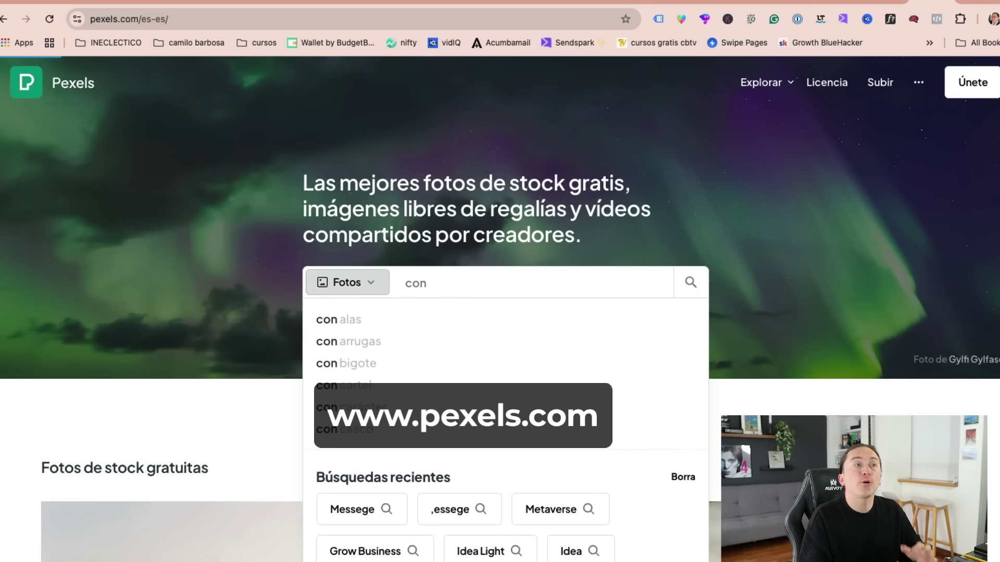
pyautogui.press('Return')
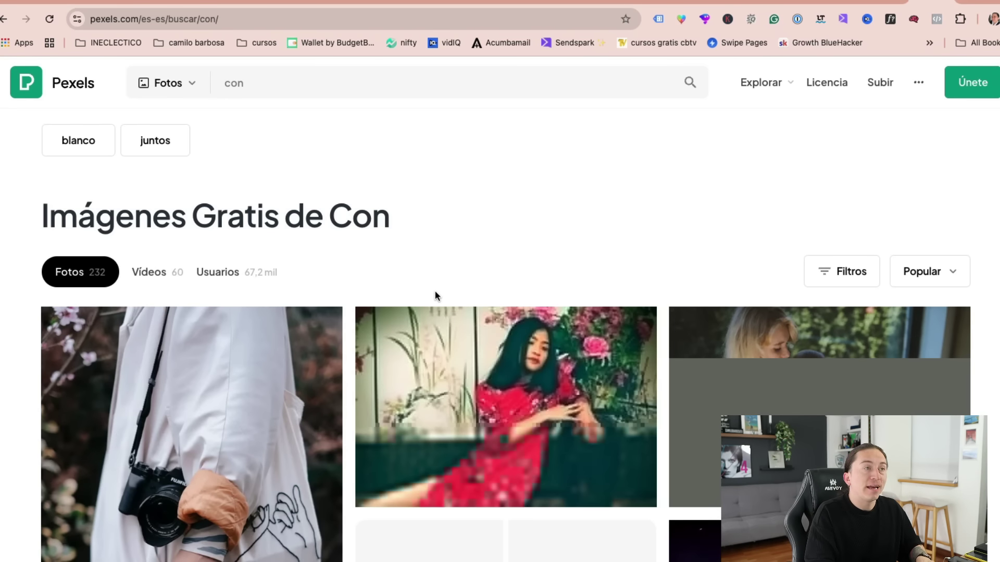
pyautogui.click(264, 79)
pyautogui.write('t')
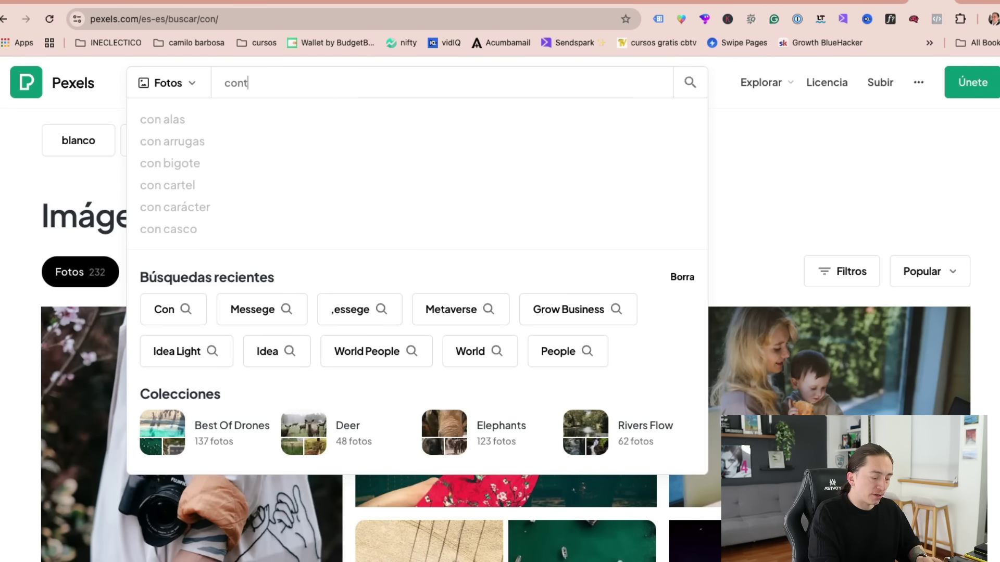
pyautogui.write('abilidad')
pyautogui.press('Return')
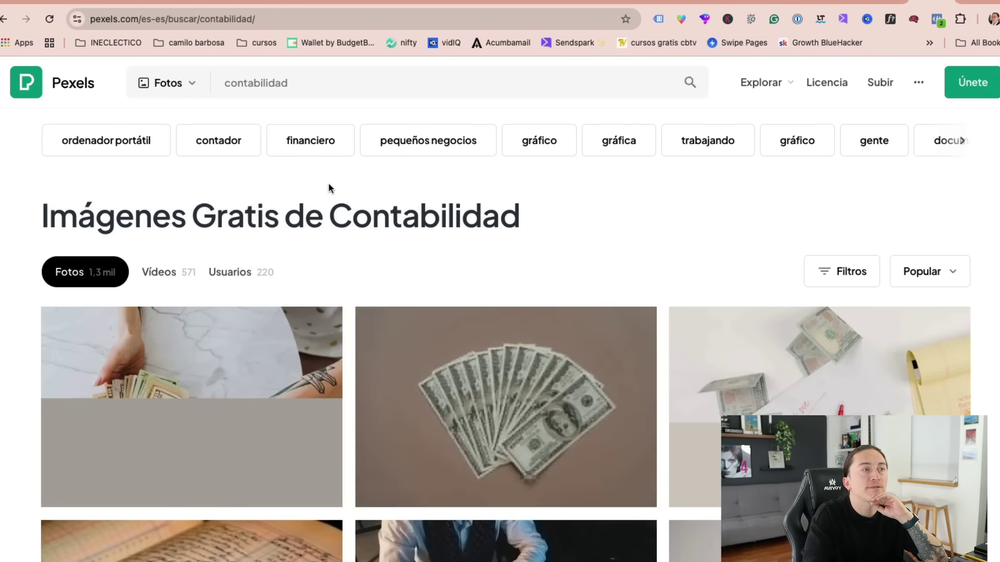
# - Open the hands-on-calculator and wooden keyboard photo and download it for free
pyautogui.scroll(-3, 556, 389)
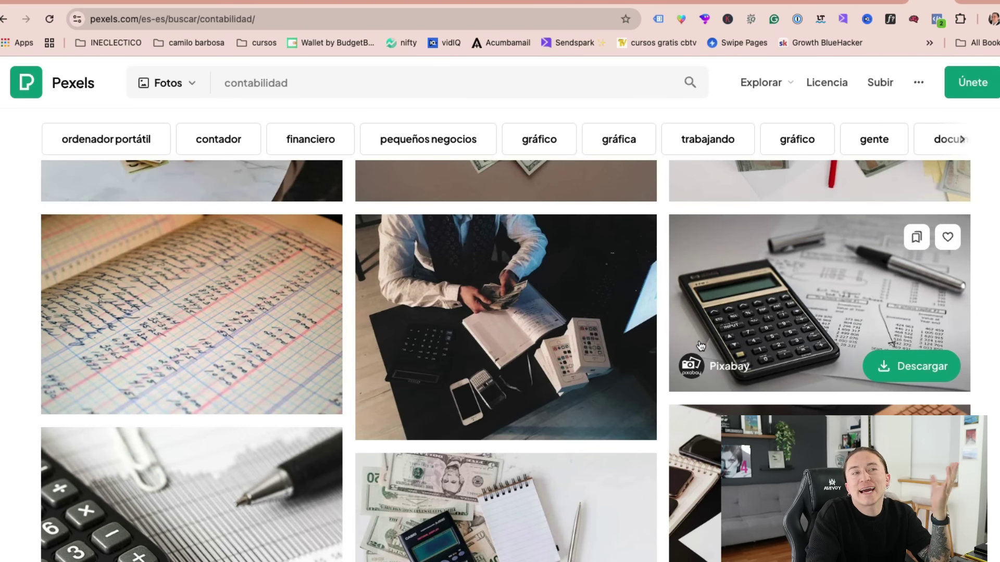
pyautogui.scroll(-3, 825, 355)
pyautogui.click(824, 356)
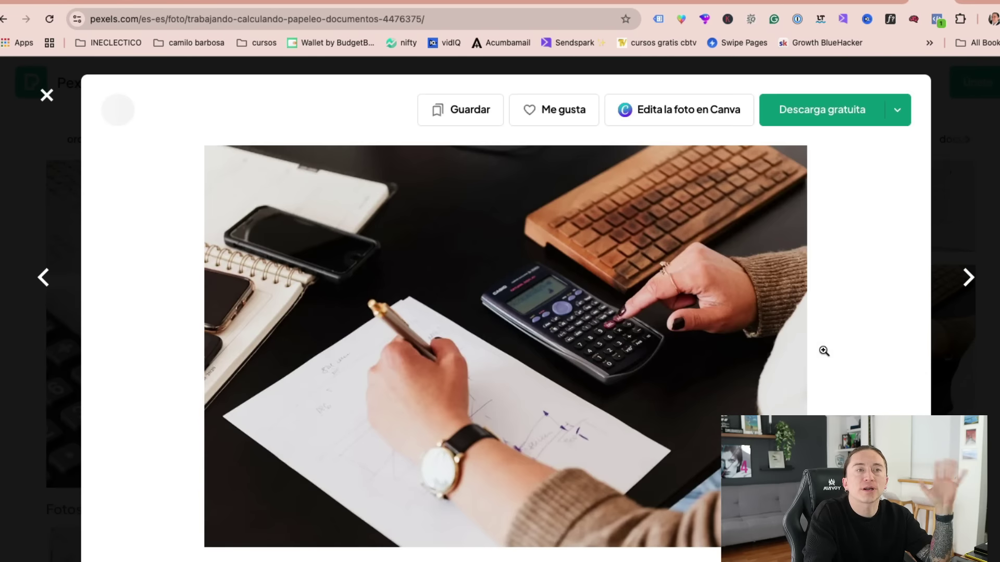
pyautogui.press('Escape')
pyautogui.scroll(-4, 667, 385)
pyautogui.scroll(-3, 667, 384)
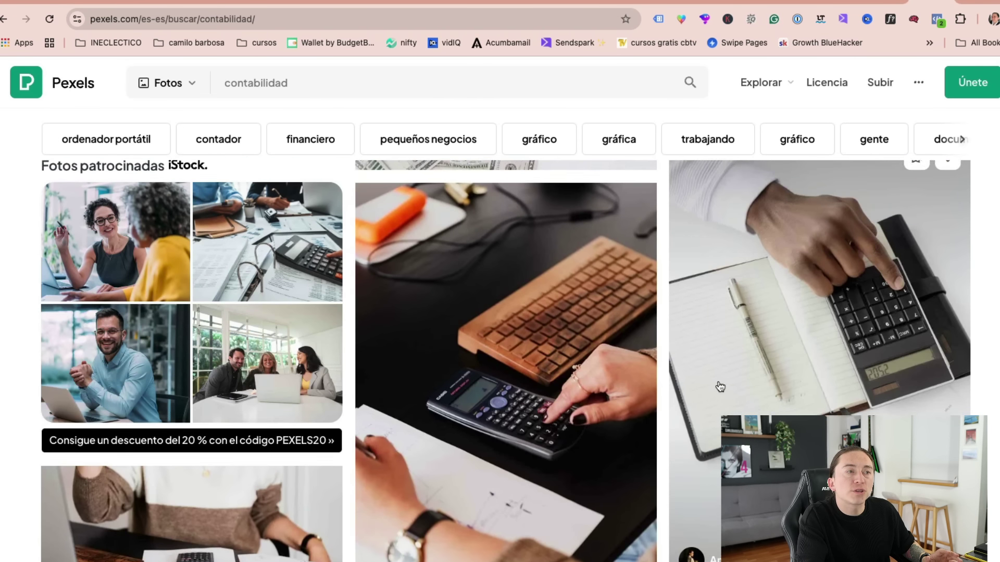
pyautogui.click(548, 353)
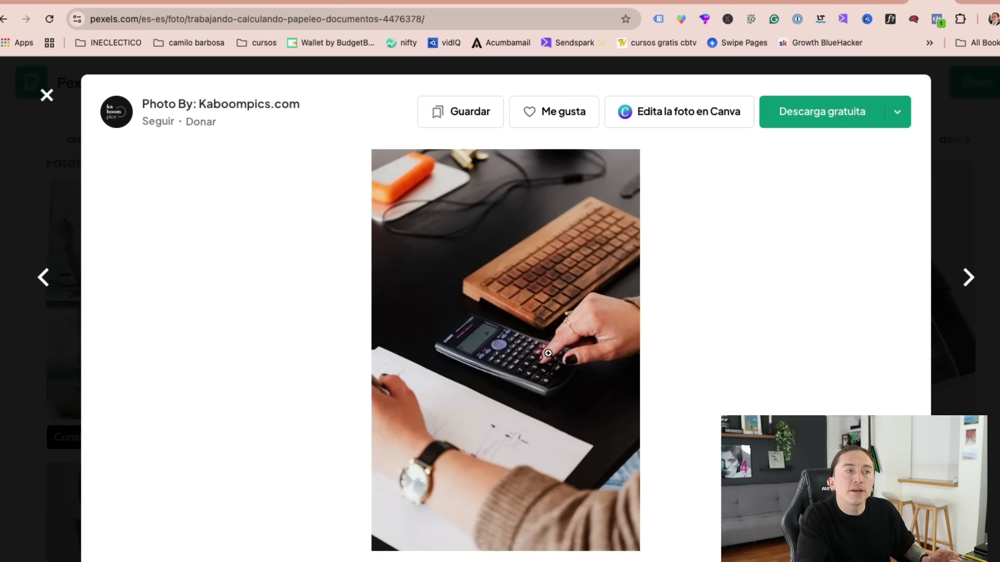
pyautogui.click(824, 126)
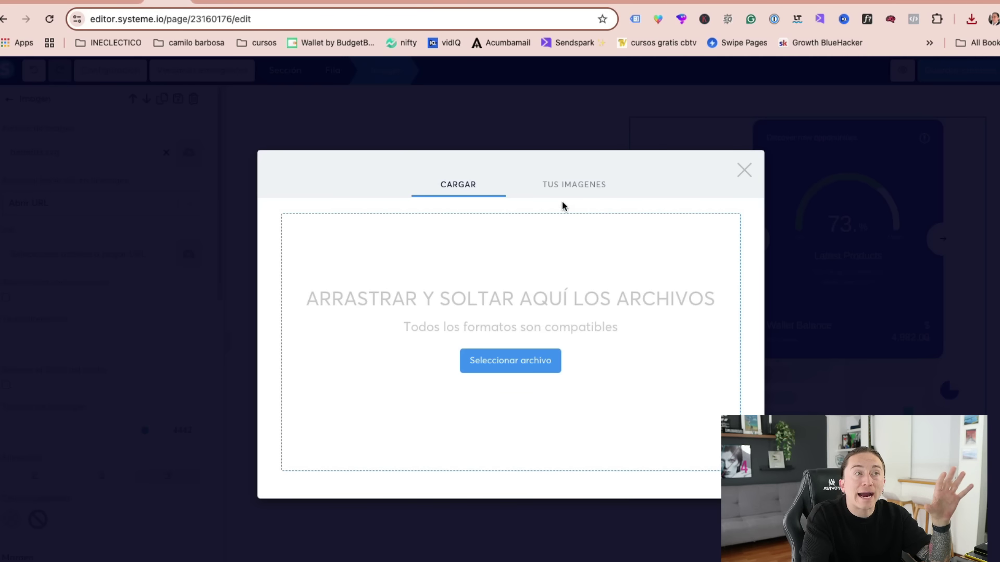
# - Upload pexels-karolina-grabowska-4476378.jpg from Downloads and insert it into the benefits section
pyautogui.click(514, 353)
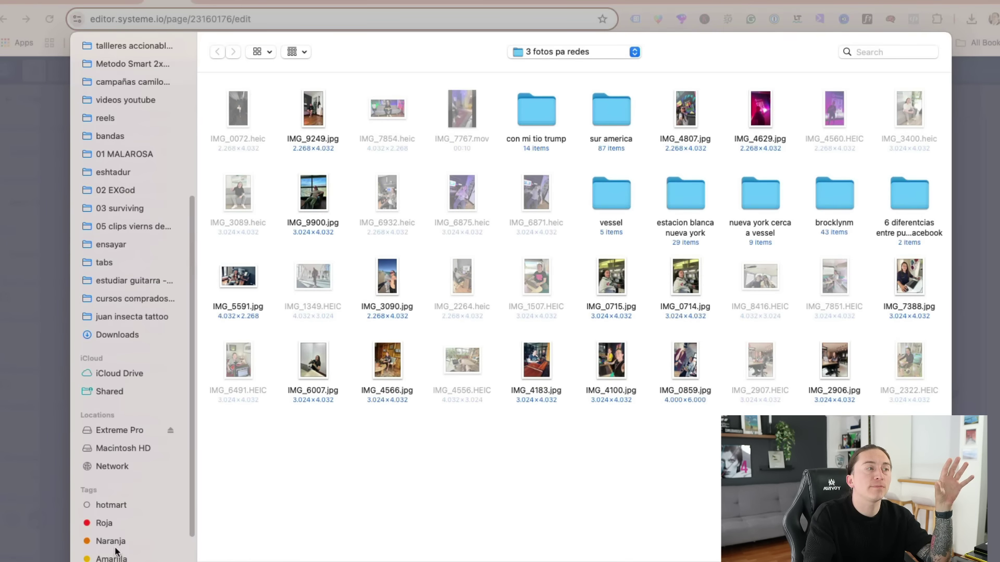
pyautogui.click(117, 334)
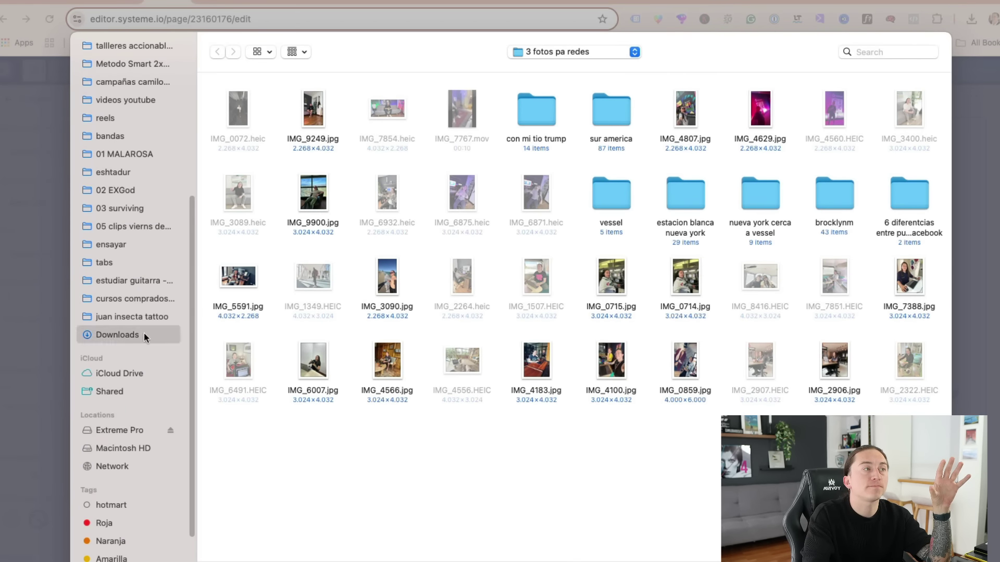
pyautogui.click(241, 109)
pyautogui.doubleClick(241, 109)
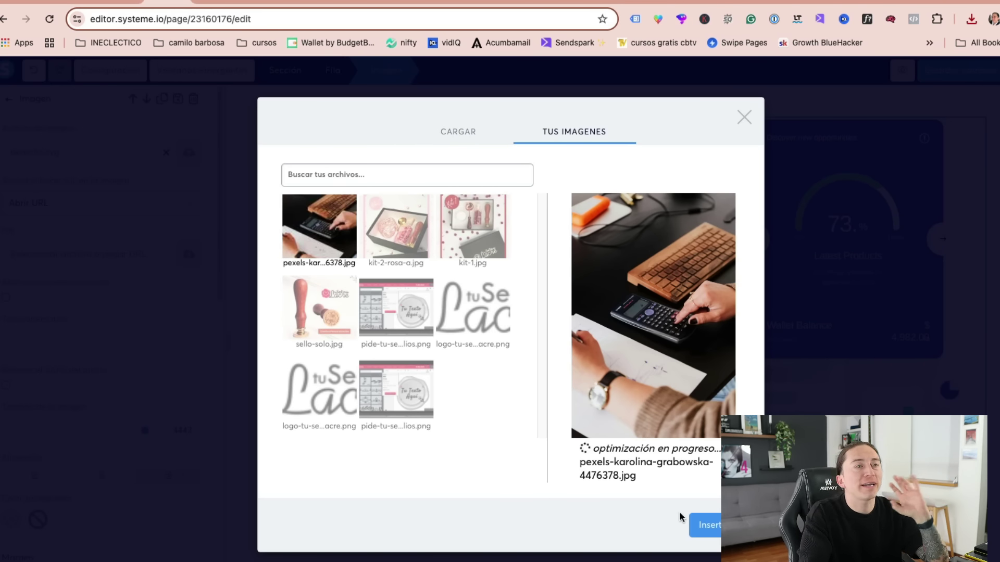
pyautogui.click(701, 525)
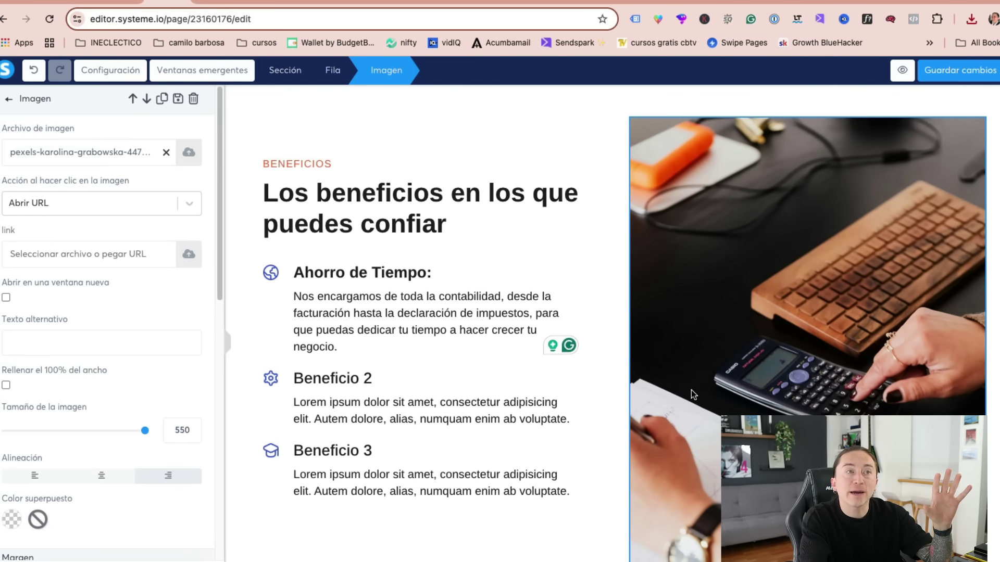
# - Add a 'Clic aquí' button beneath the testimonials intro paragraph and select it
pyautogui.scroll(15, 484, 439)
pyautogui.scroll(-3, 692, 266)
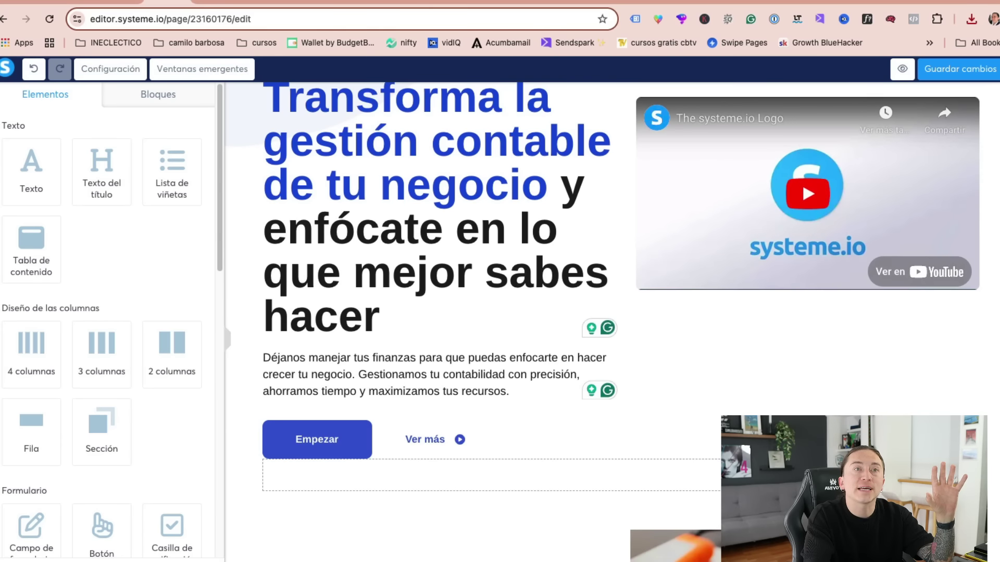
pyautogui.scroll(-15, 602, 322)
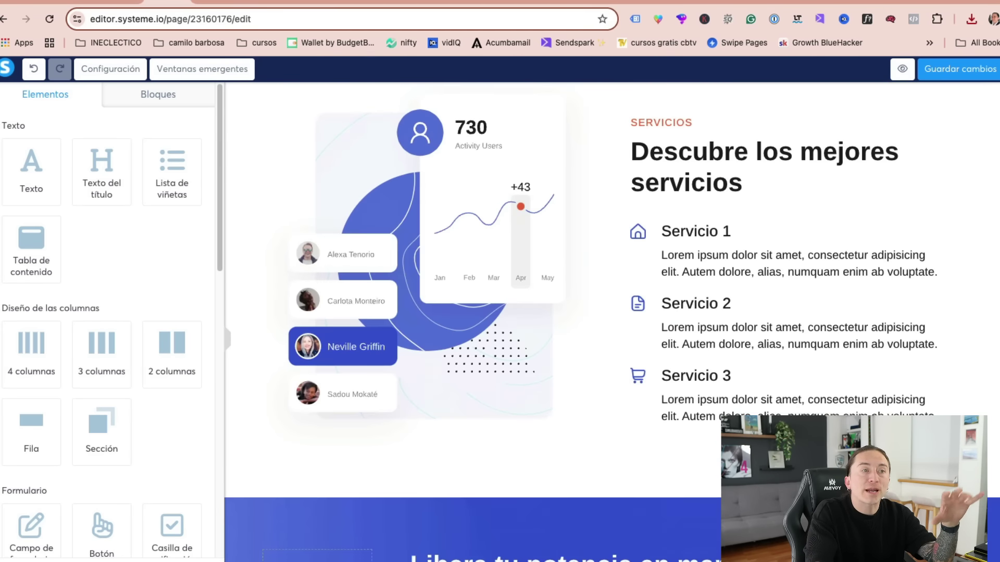
pyautogui.scroll(-9, 995, 358)
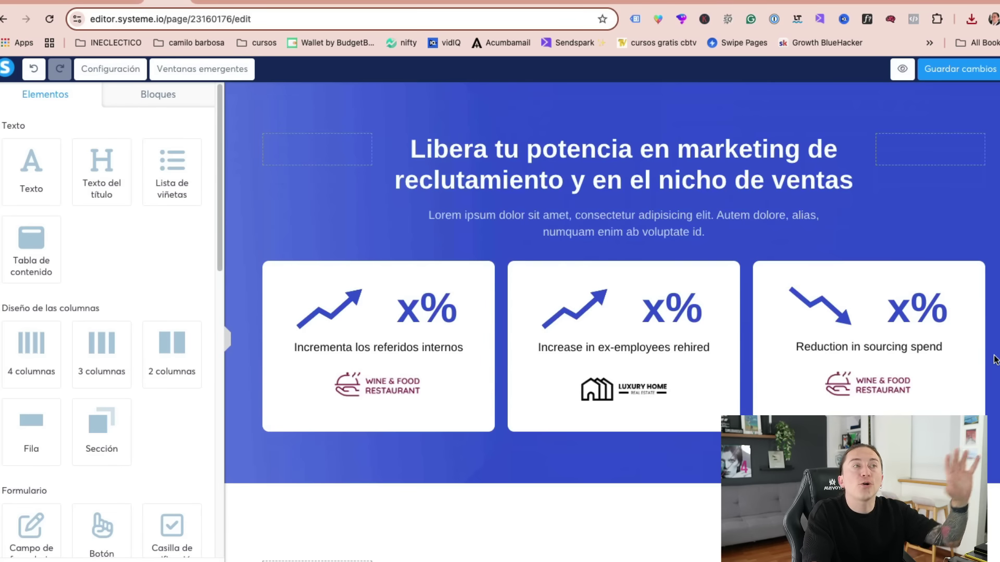
pyautogui.scroll(-6, 994, 359)
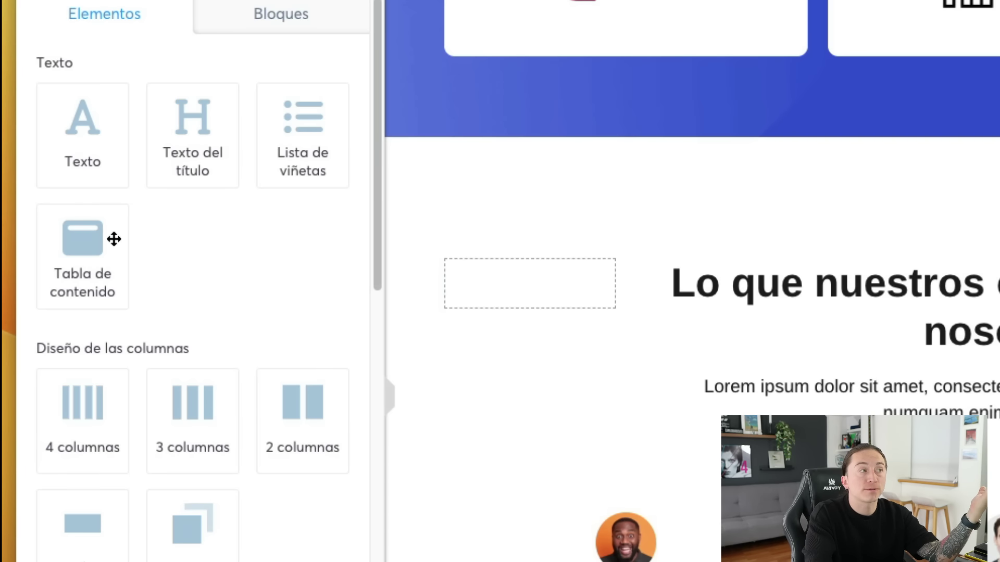
pyautogui.moveTo(377, 247); pyautogui.dragTo(370, 405)
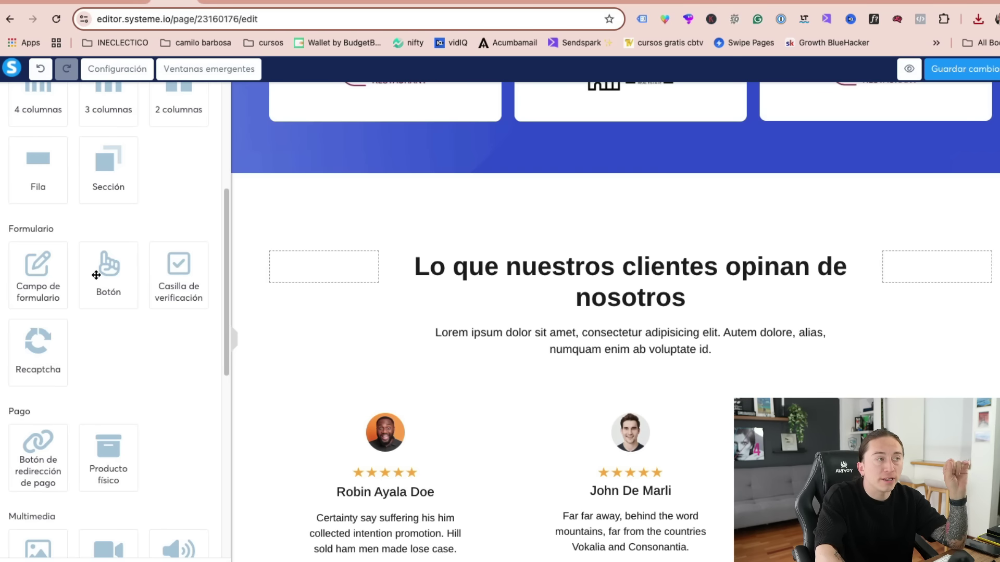
pyautogui.moveTo(96, 275); pyautogui.dragTo(639, 372)
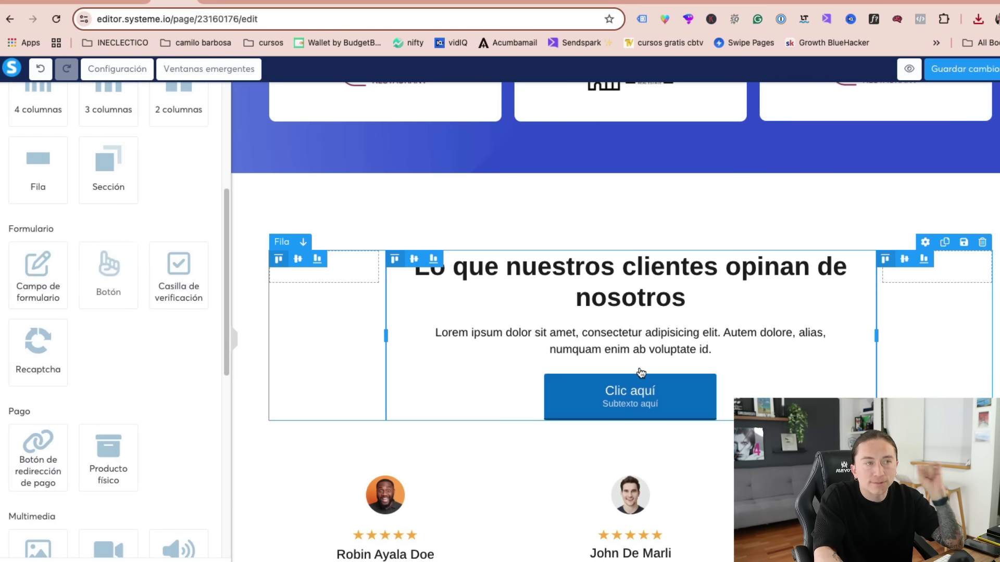
pyautogui.click(654, 394)
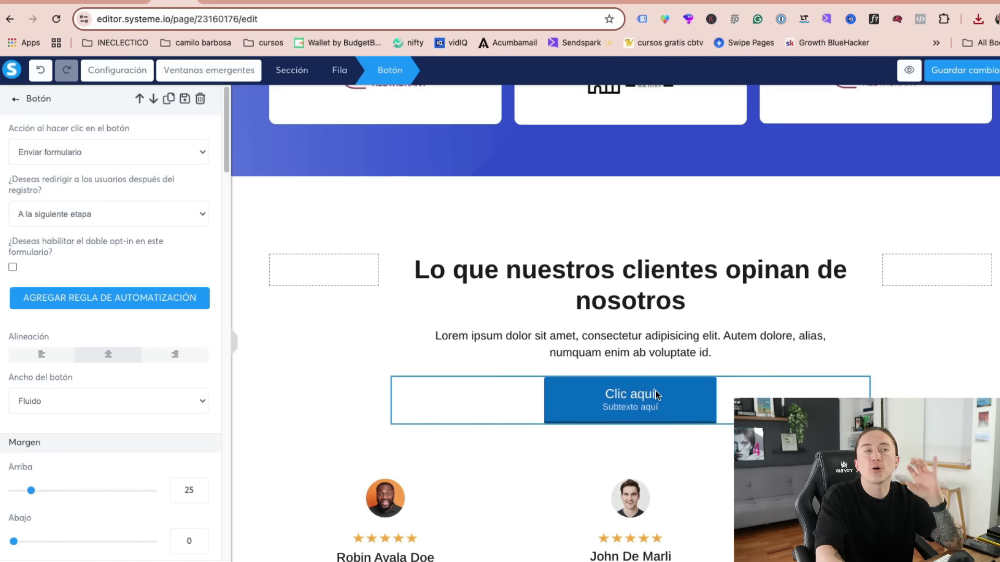
# - Copy 'Agenda tu consulta gratuita' from the ChatGPT landing-page copy and return to the editor
pyautogui.click(135, 3)
pyautogui.scroll(-10, 561, 350)
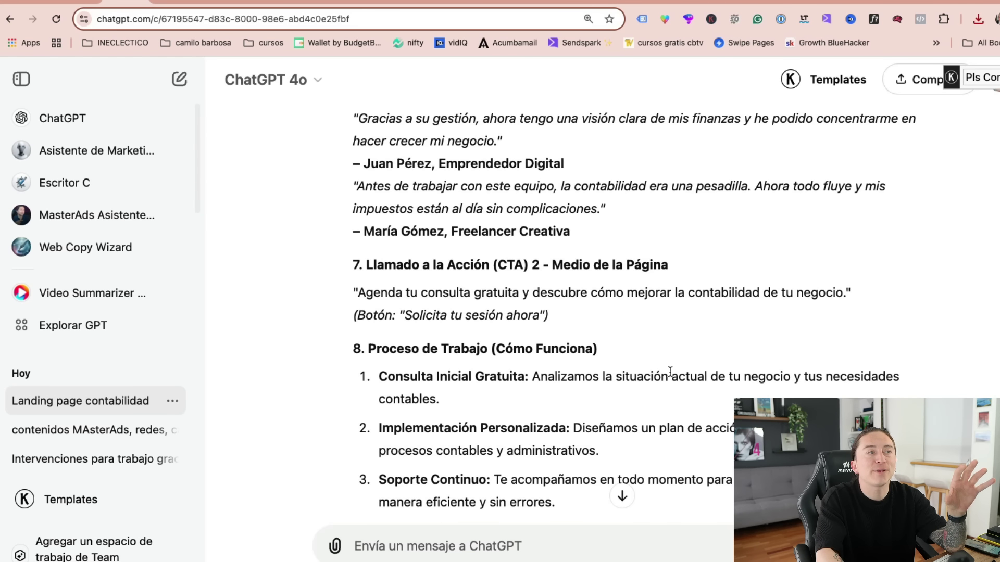
pyautogui.moveTo(442, 265); pyautogui.dragTo(667, 266)
pyautogui.click(538, 377)
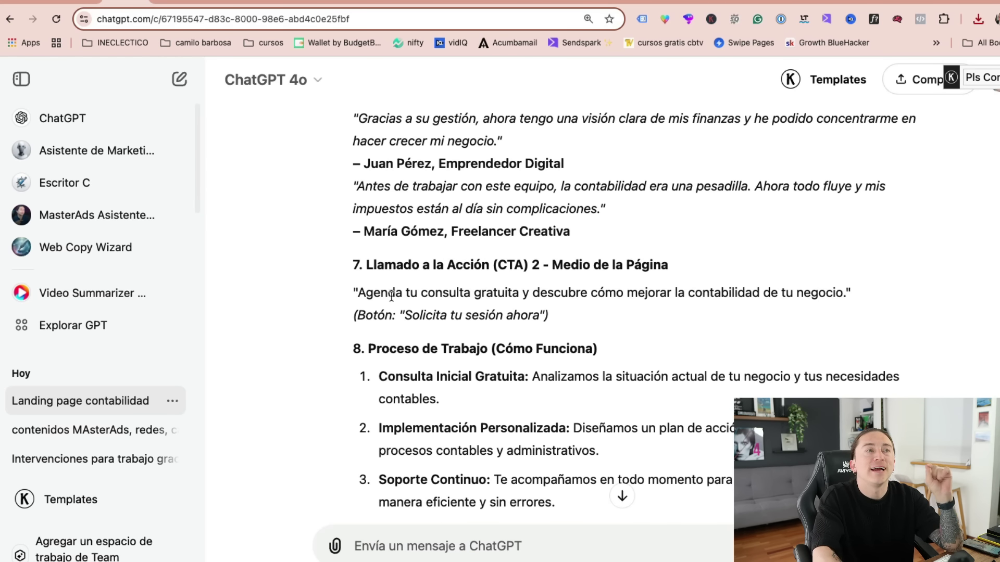
pyautogui.moveTo(358, 292); pyautogui.dragTo(521, 298)
pyautogui.hotkey('ctrl', 'c')
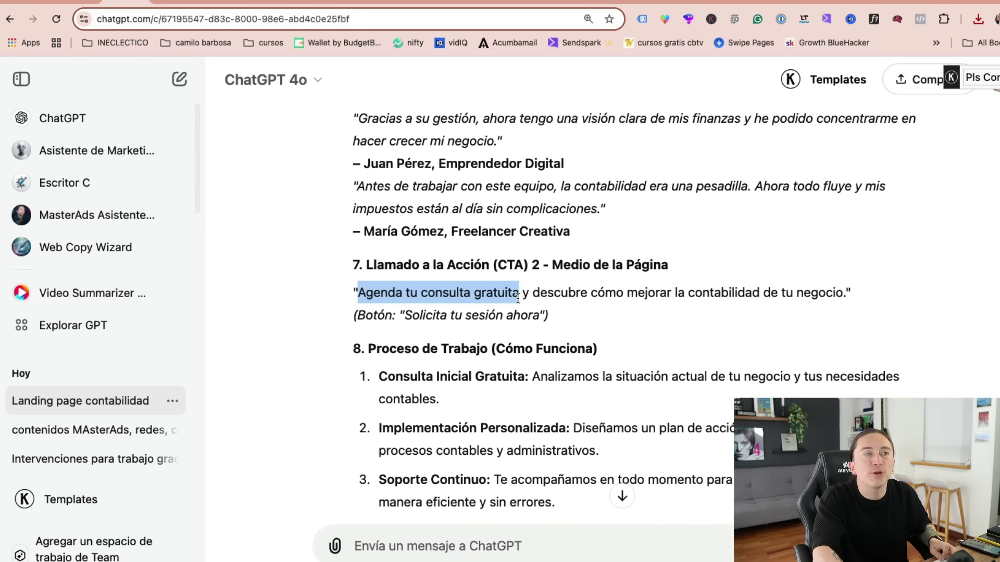
pyautogui.click(183, 5)
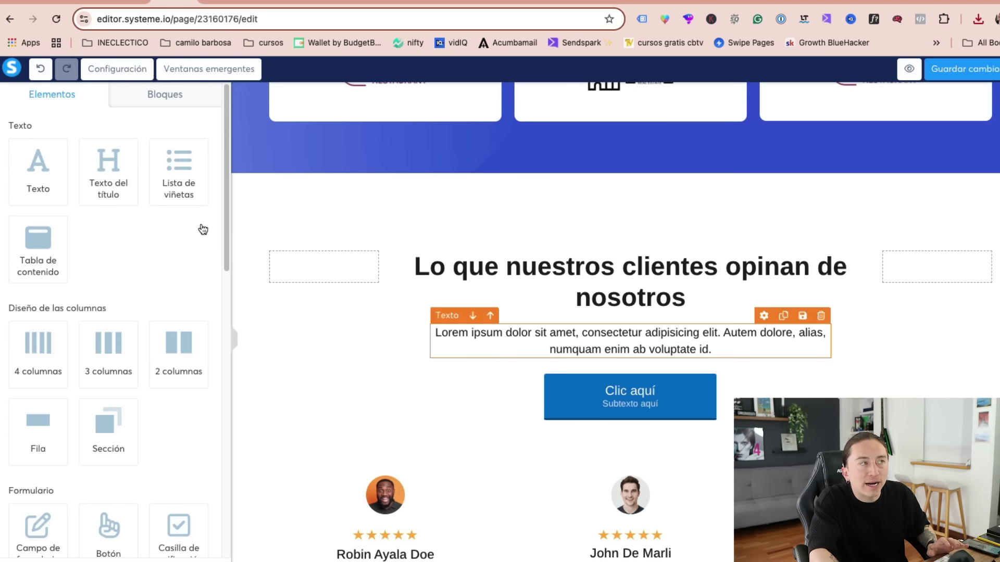
# - Replace the button label 'Clic aquí' with the pasted 'Agenda tu consulta gratuita'
pyautogui.click(669, 408)
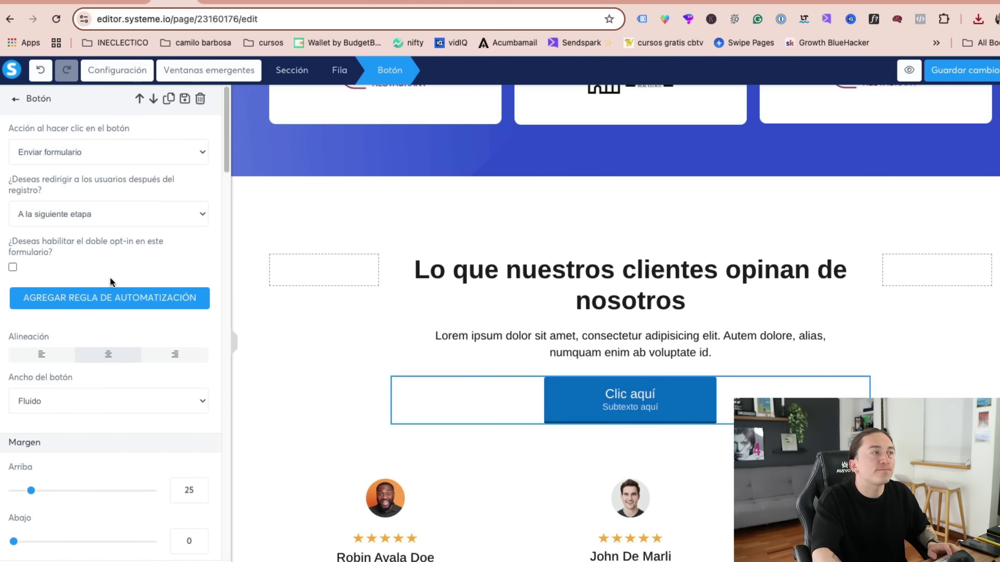
pyautogui.scroll(-10, 212, 203)
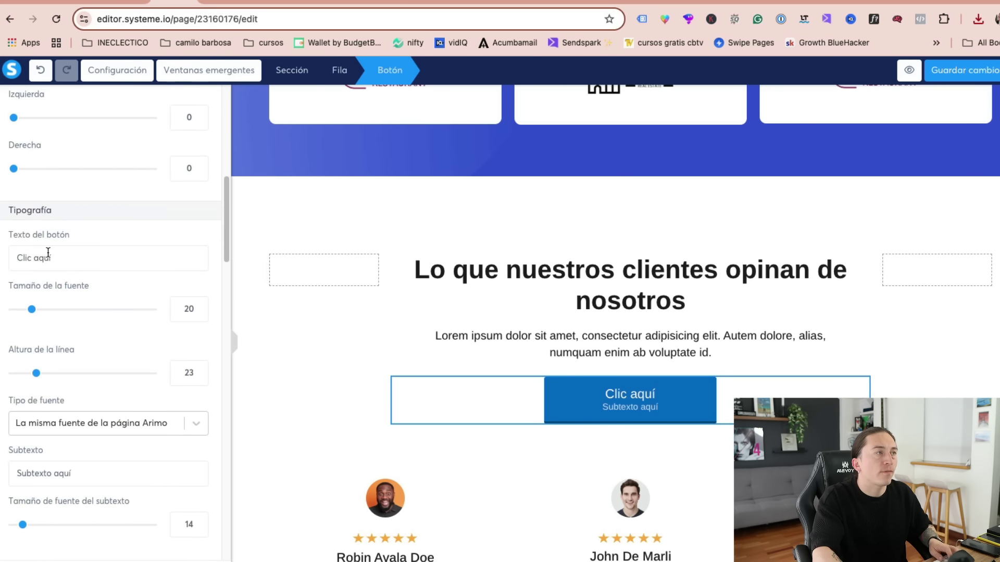
pyautogui.tripleClick(48, 252)
pyautogui.hotkey('ctrl', 'v')
pyautogui.click(681, 376)
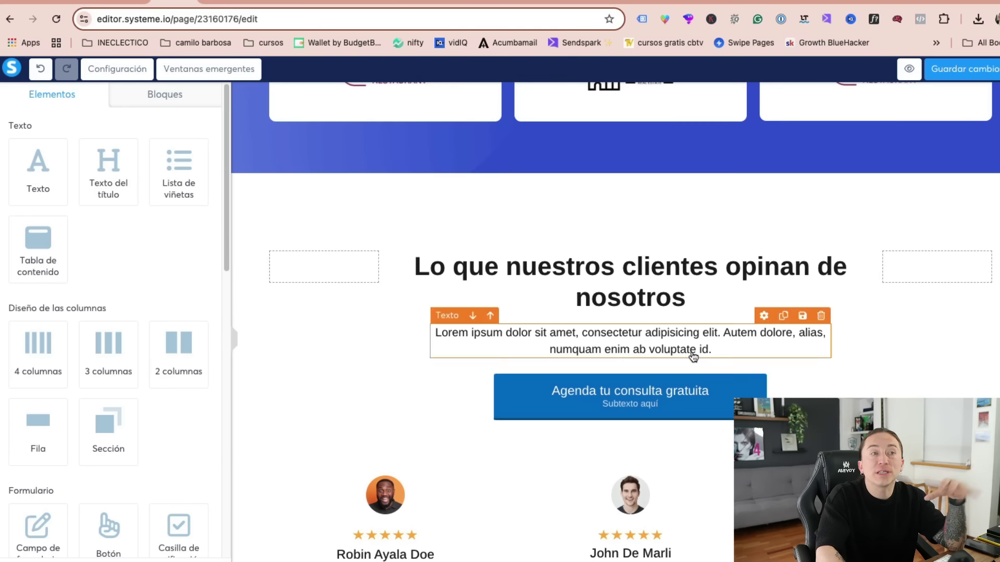
# - Drag elements in the testimonials area and scroll down to the blog posts section
pyautogui.scroll(-7, 703, 391)
pyautogui.moveTo(226, 141); pyautogui.dragTo(227, 335)
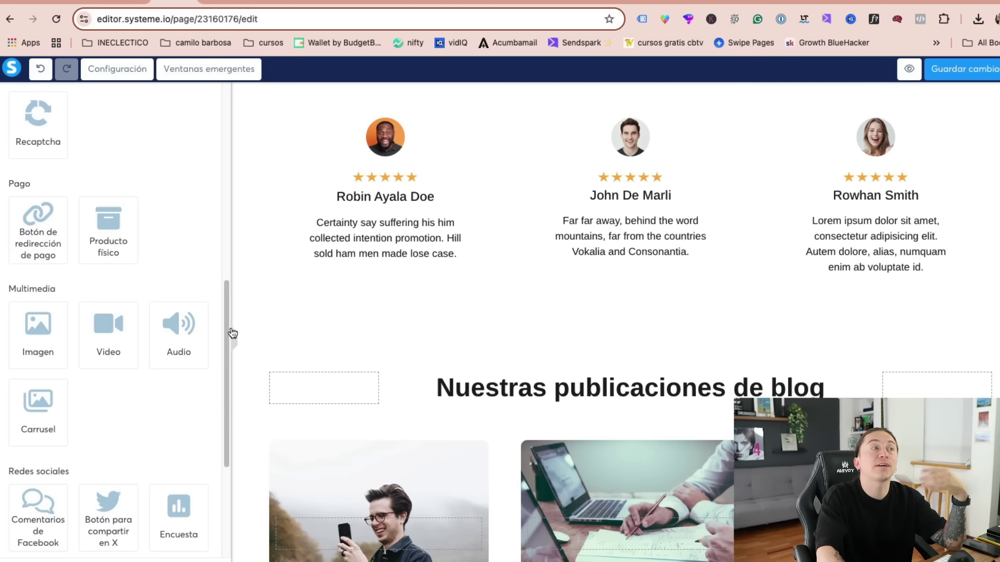
pyautogui.moveTo(221, 329); pyautogui.dragTo(225, 371)
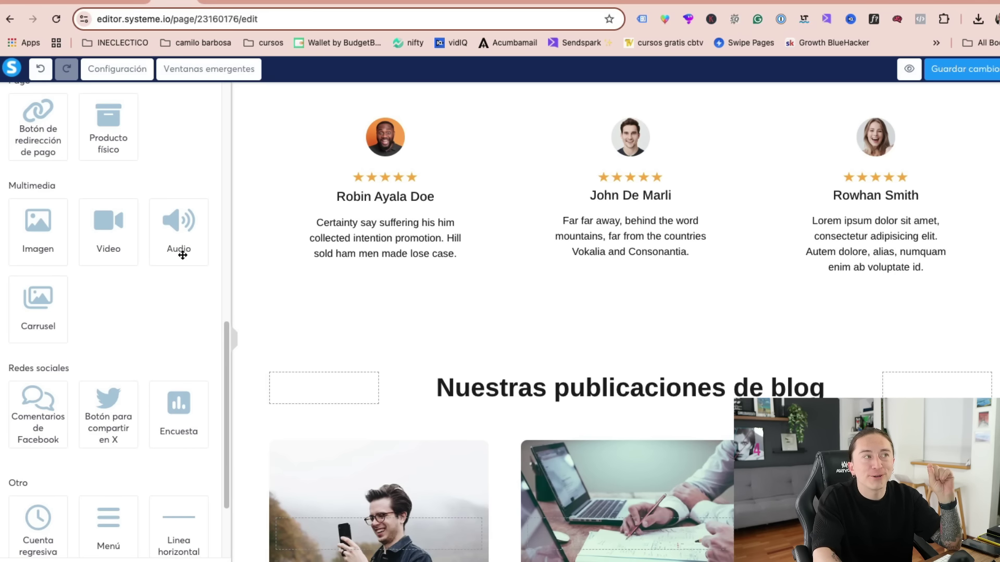
pyautogui.scroll(-2, 216, 348)
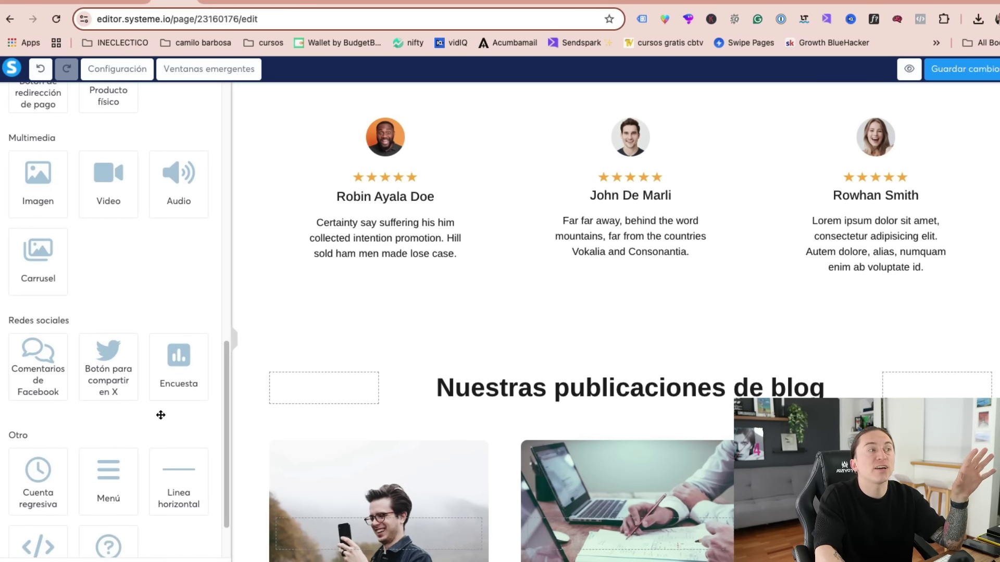
pyautogui.scroll(-3, 218, 368)
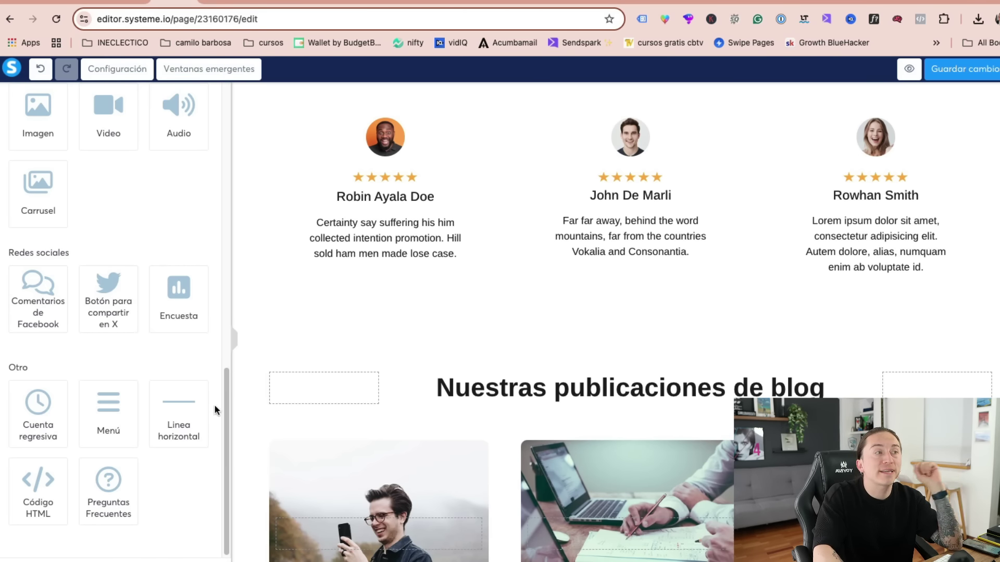
# - Delete the 'Nuestras publicaciones de blog' section so testimonials lead into '¿Listo para un desafío?'
pyautogui.moveTo(48, 416); pyautogui.dragTo(104, 396)
pyautogui.scroll(-7, 686, 354)
pyautogui.scroll(7, 843, 364)
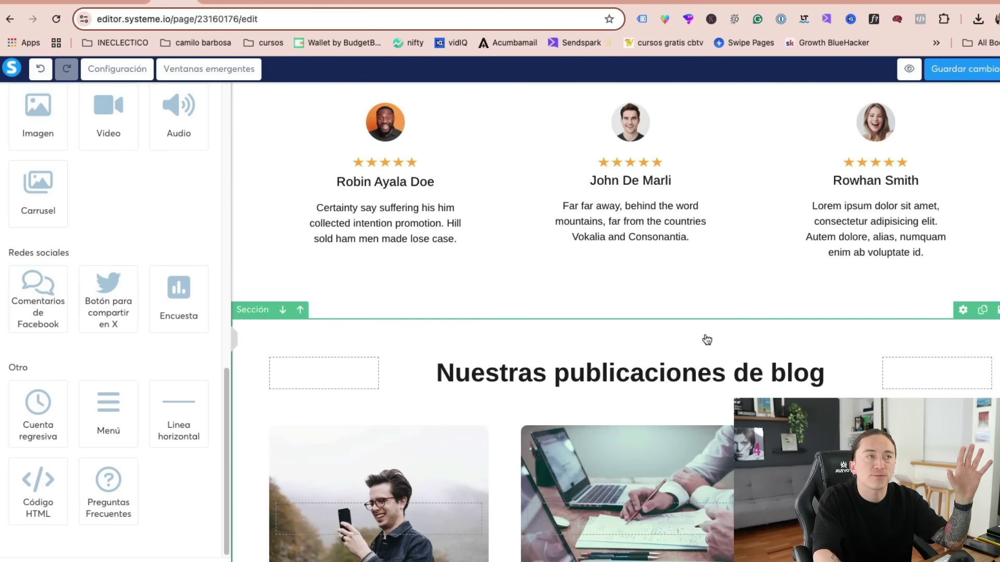
pyautogui.click(996, 310)
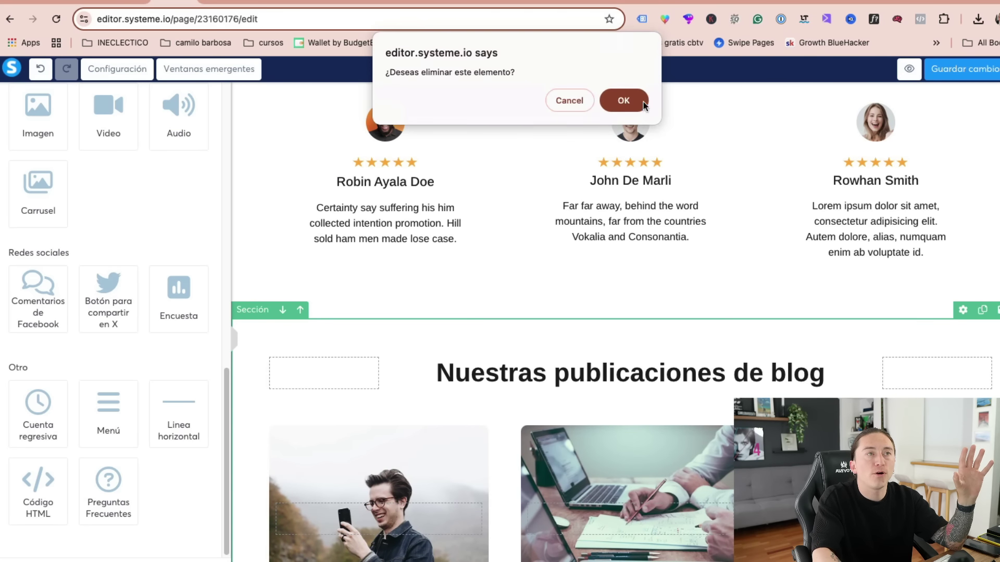
pyautogui.click(623, 100)
pyautogui.scroll(-3, 677, 260)
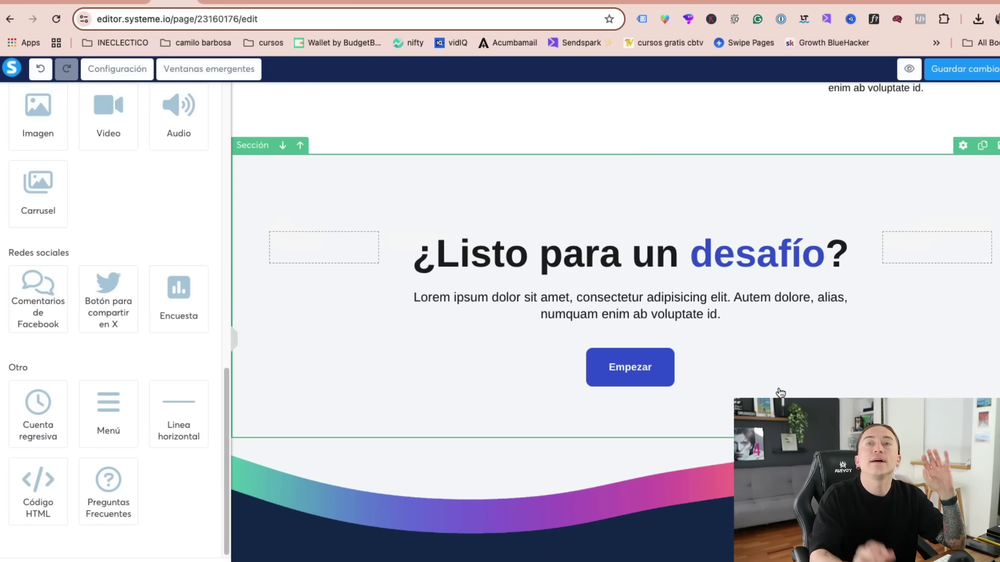
# - Place a countdown above the Empezar button with its end date set to 13/11/24
pyautogui.moveTo(57, 408); pyautogui.dragTo(675, 321)
pyautogui.click(557, 365)
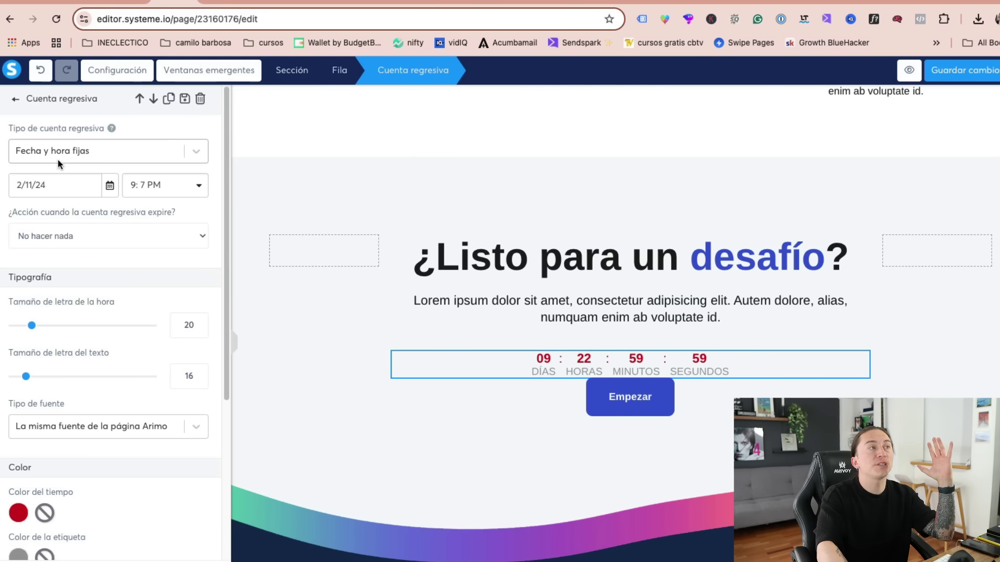
pyautogui.click(47, 185)
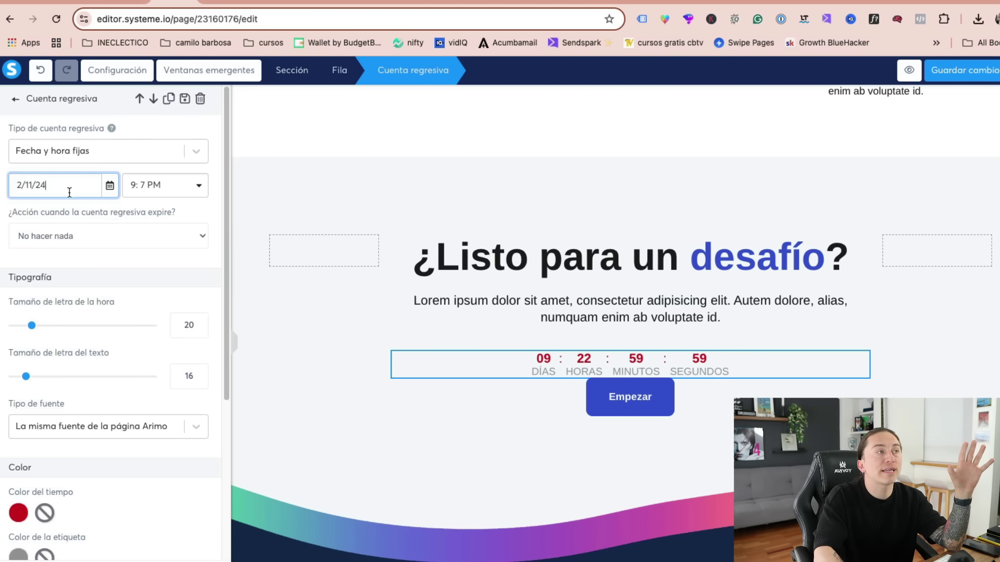
pyautogui.click(109, 185)
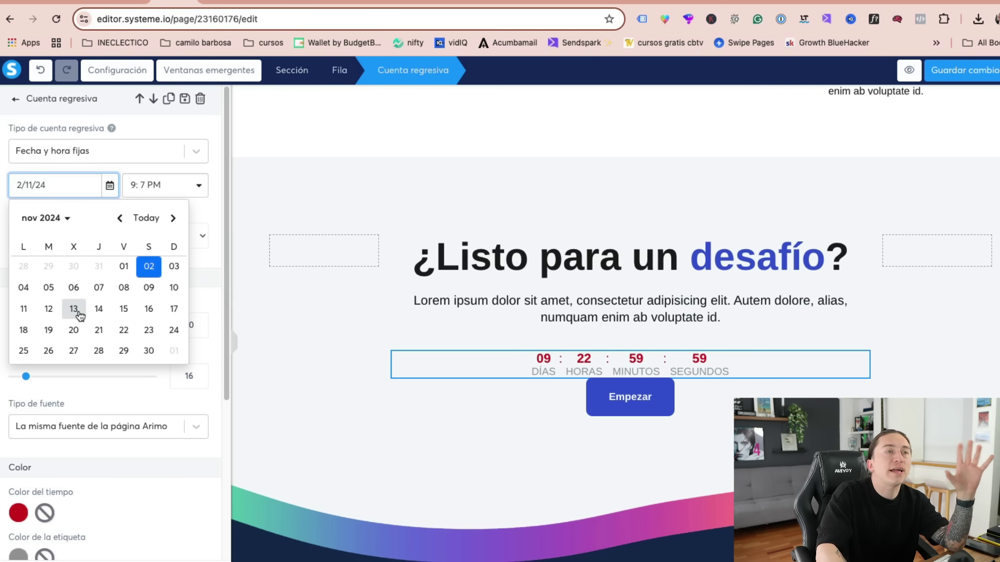
pyautogui.click(78, 313)
pyautogui.click(154, 186)
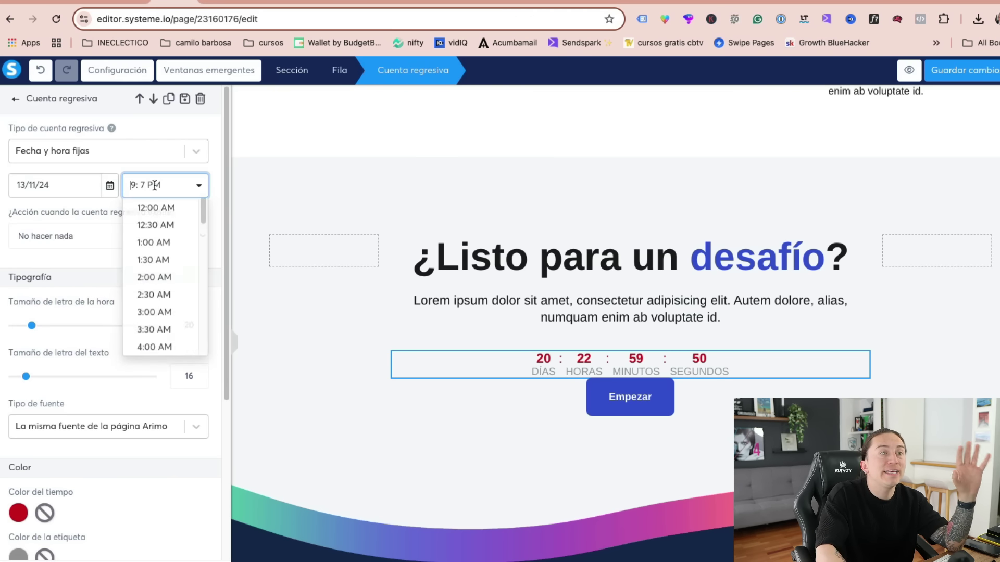
pyautogui.click(71, 190)
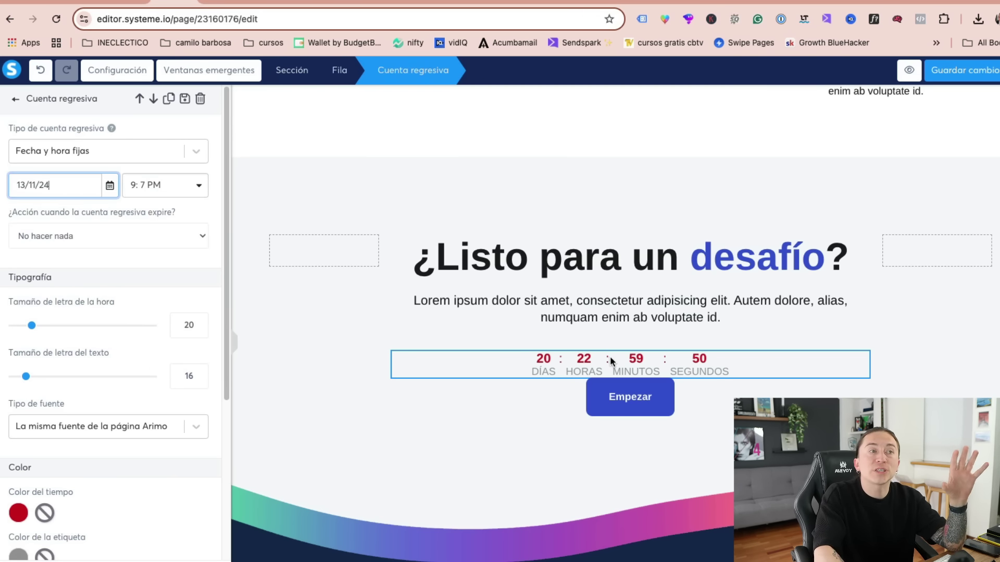
pyautogui.press('Escape')
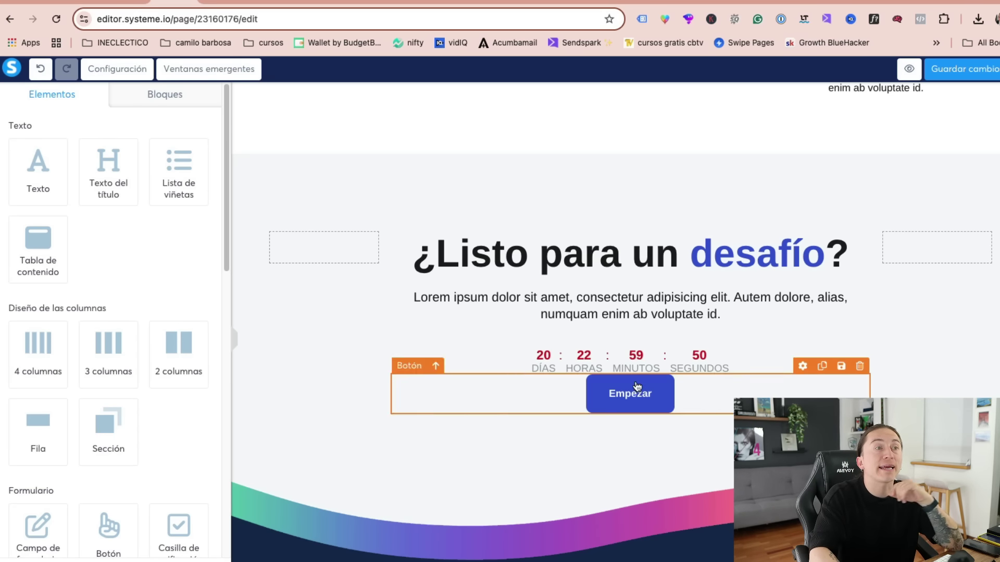
# - Keep the countdown's expiry action as 'No hacer nada'
pyautogui.click(654, 360)
pyautogui.click(61, 234)
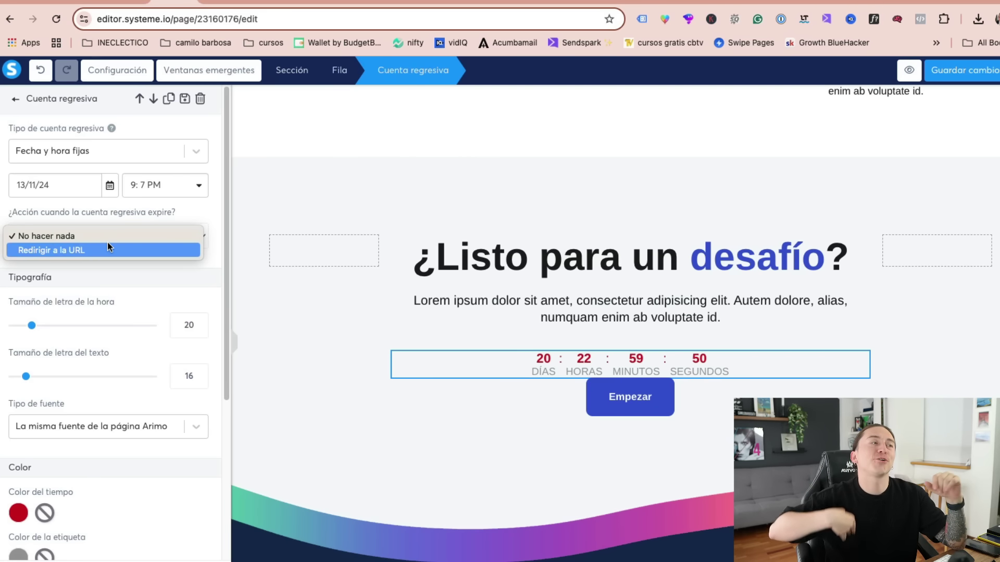
pyautogui.click(158, 236)
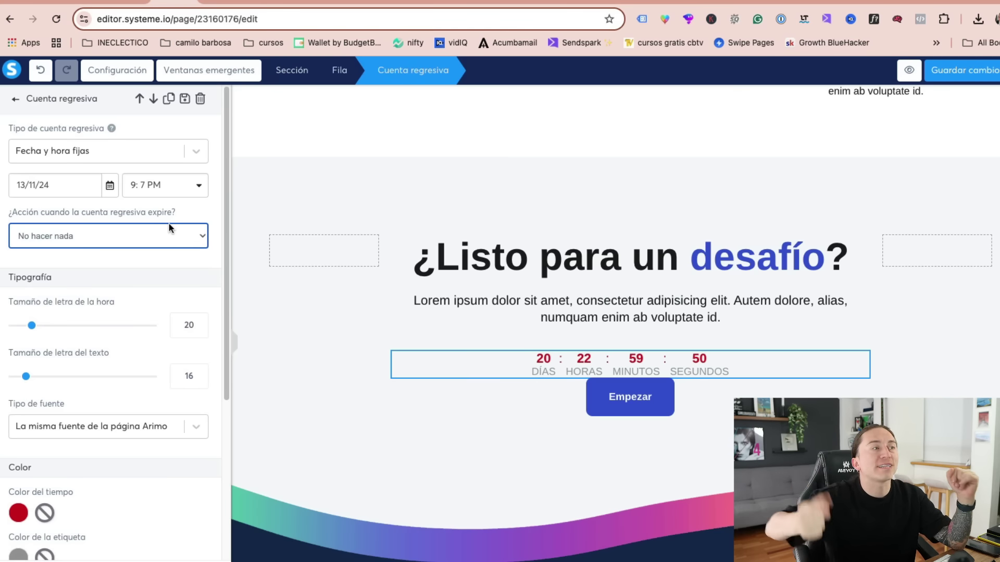
pyautogui.click(590, 362)
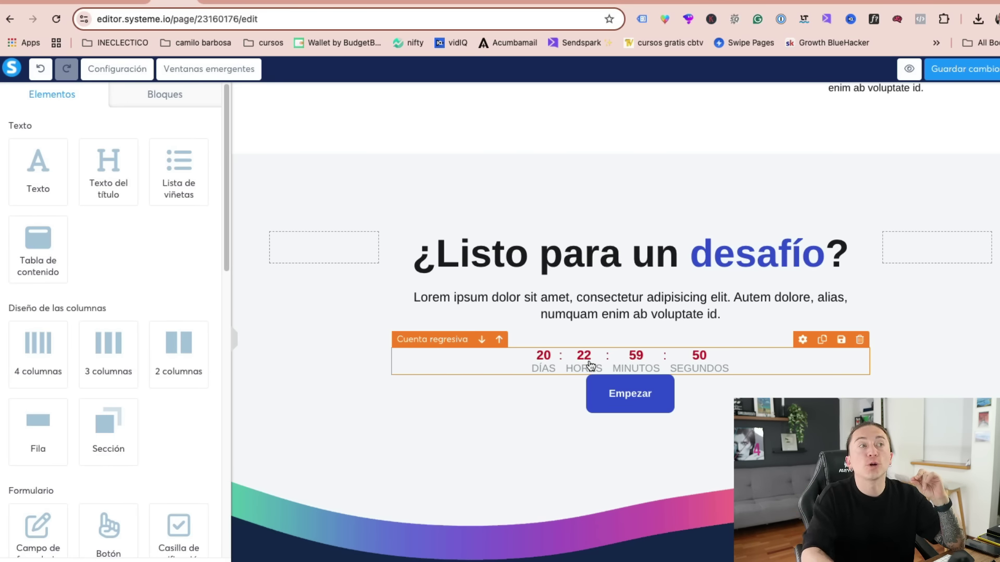
# - Delete the footer section from the page
pyautogui.scroll(-4, 590, 365)
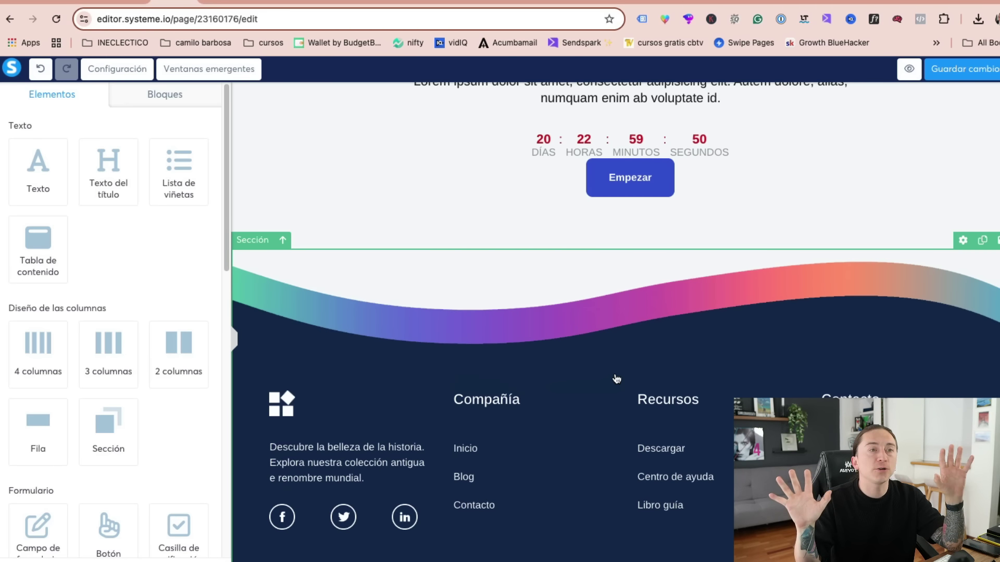
pyautogui.click(996, 240)
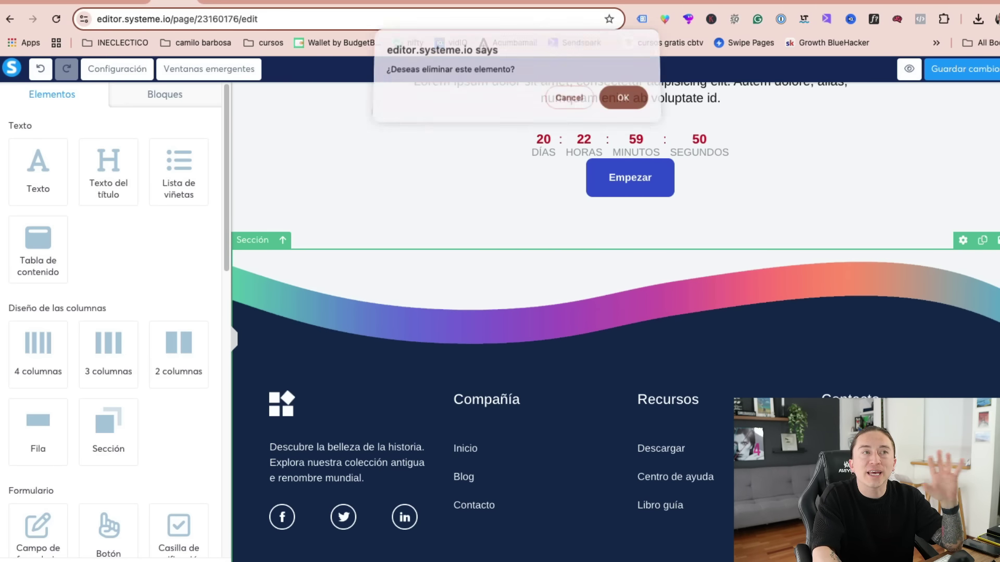
pyautogui.click(623, 101)
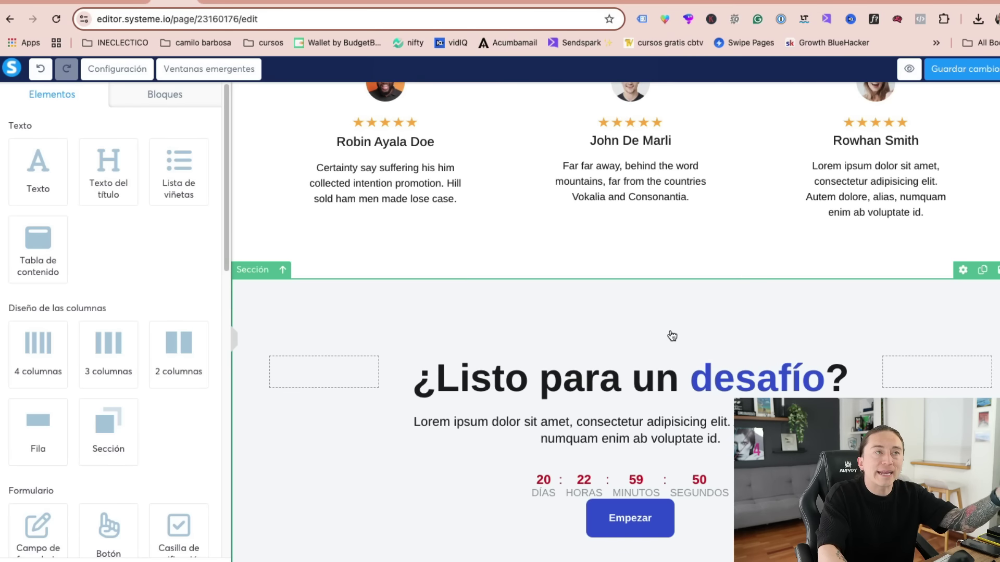
pyautogui.scroll(5, 646, 354)
pyautogui.scroll(-3, 401, 392)
# - Set the first testimonial's name to 'dfdfgdfg' and quote to 'dfgdfgdfgdfg', then show the Bloques library
pyautogui.tripleClick(385, 356)
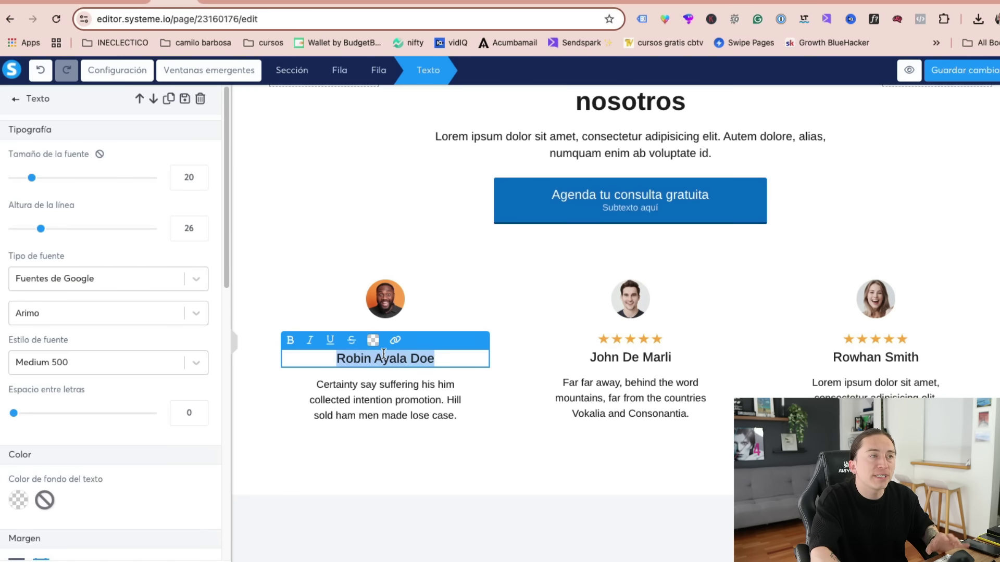
pyautogui.write('dfdfgdfg')
pyautogui.click(356, 429)
pyautogui.tripleClick(359, 411)
pyautogui.write('dfgdfgdfgdfg')
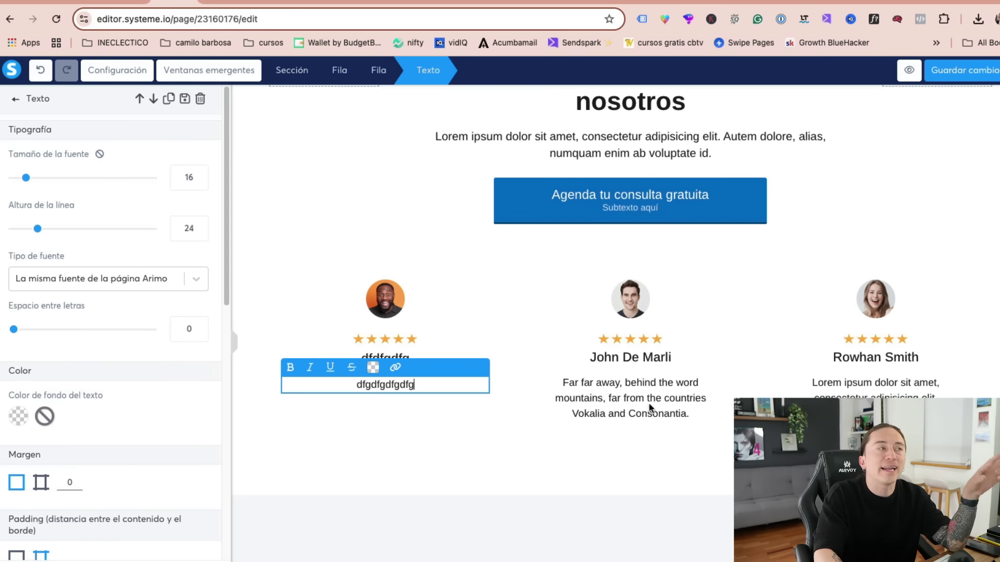
pyautogui.click(572, 443)
pyautogui.scroll(-4, 610, 426)
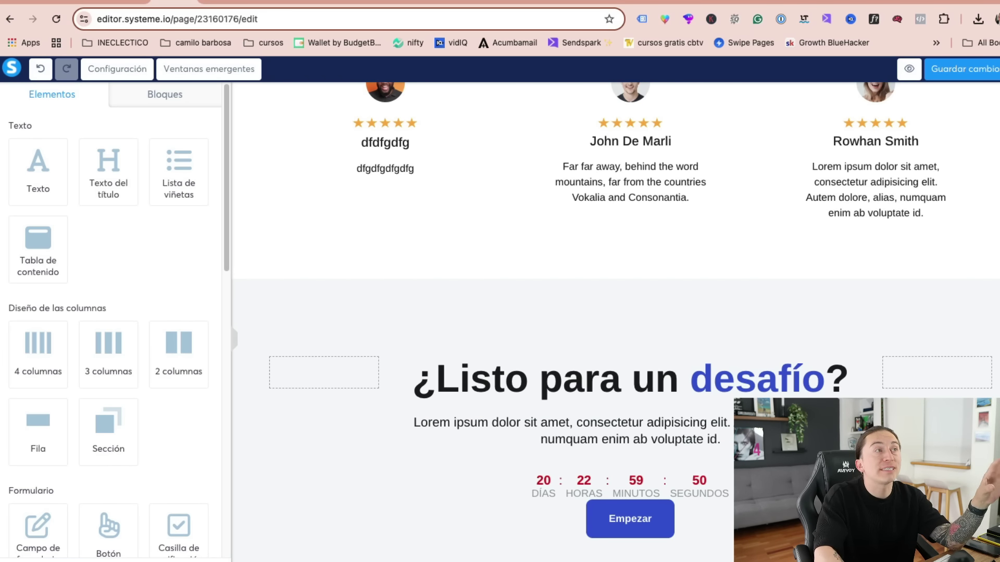
pyautogui.click(165, 94)
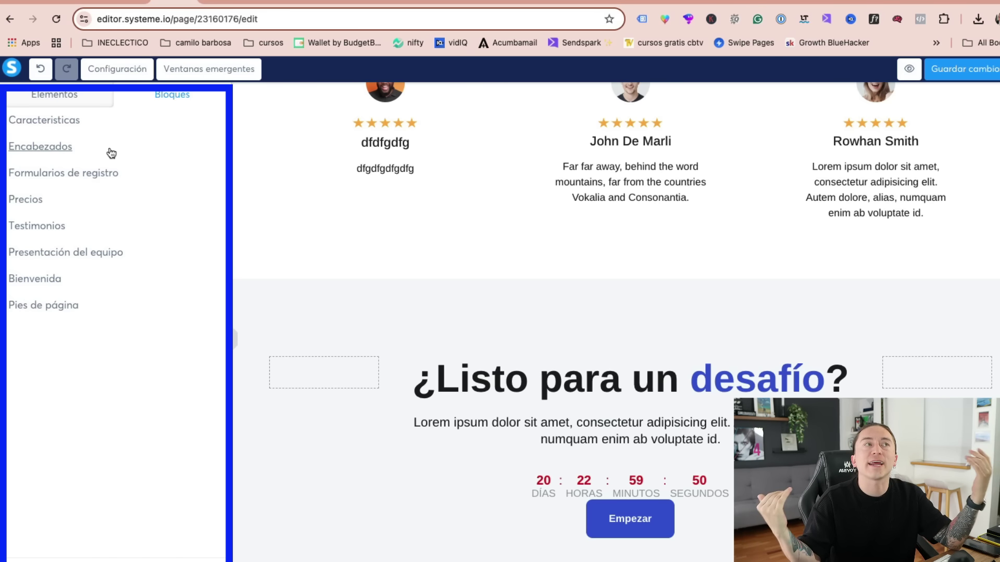
# - Insert the 'Formulario a la izquierda, video y lista' registration block at the page top
pyautogui.scroll(20, 272, 156)
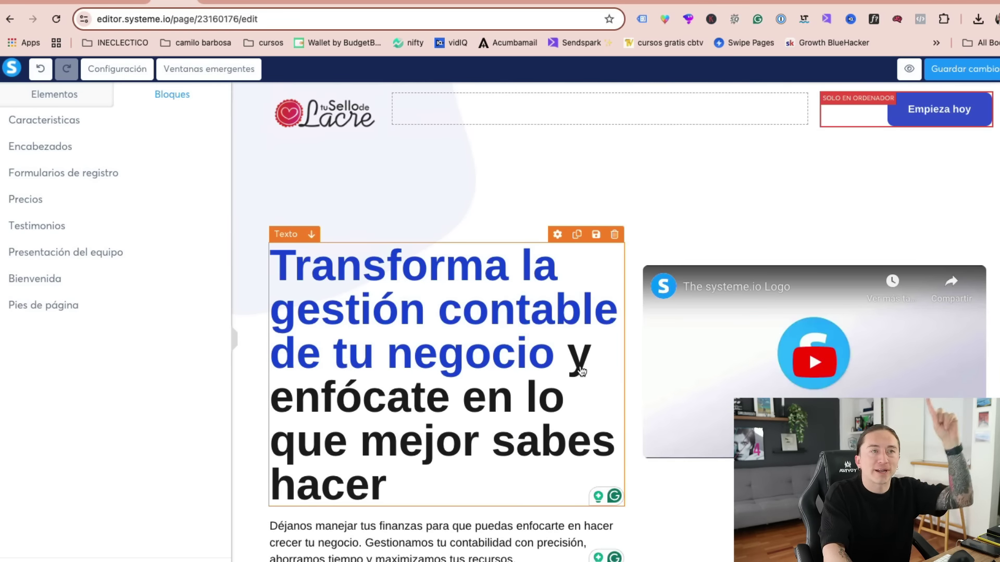
pyautogui.click(49, 174)
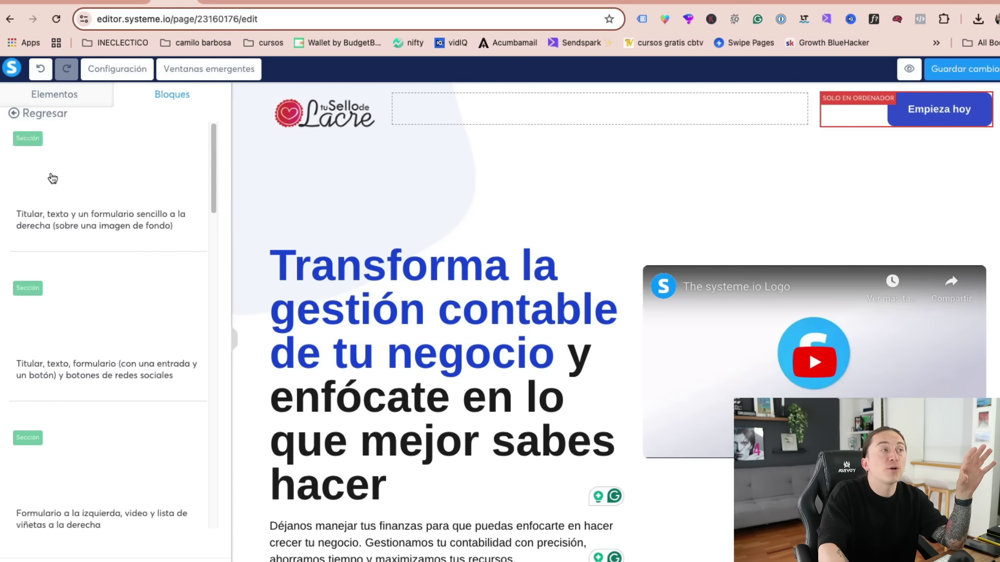
pyautogui.moveTo(212, 178); pyautogui.dragTo(211, 217)
pyautogui.moveTo(178, 271); pyautogui.dragTo(556, 161)
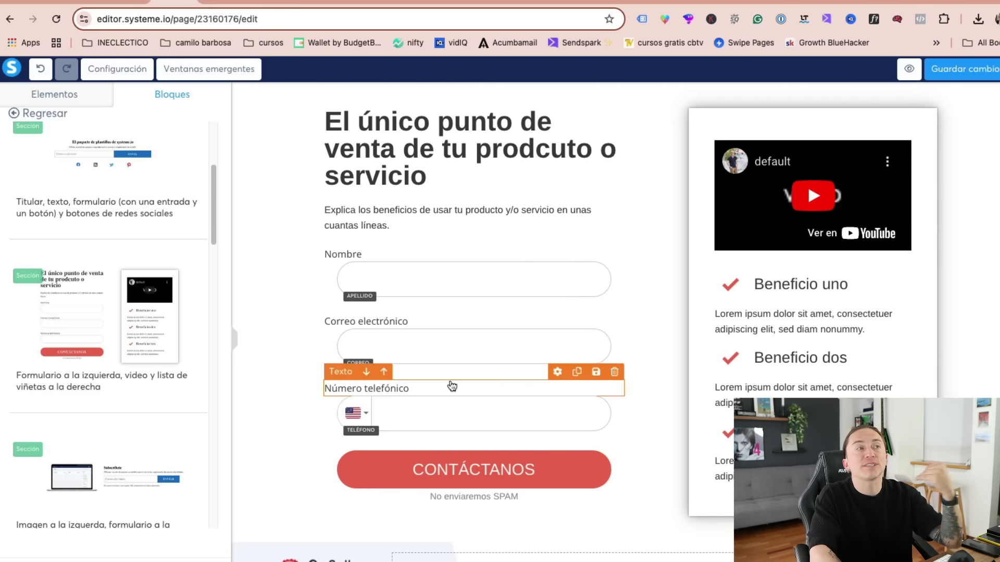
pyautogui.scroll(-10, 158, 334)
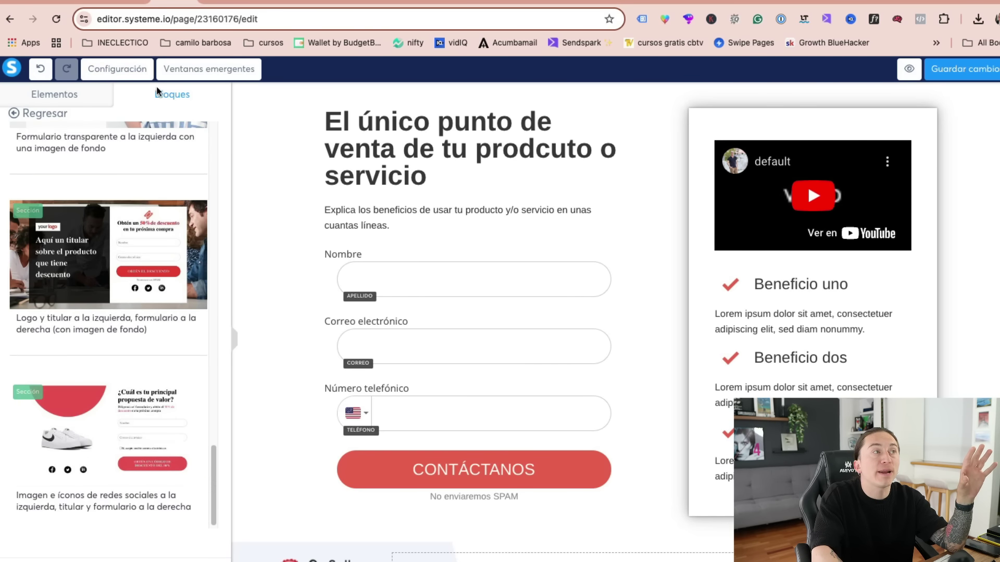
# - Browse the pricing, welcome, testimonial and team presentation block categories
pyautogui.click(50, 114)
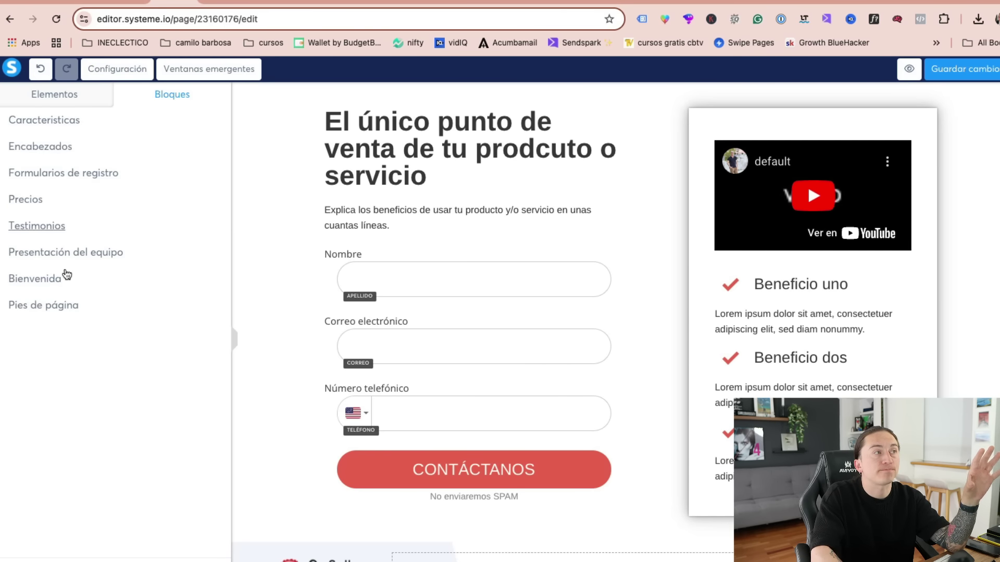
pyautogui.click(26, 199)
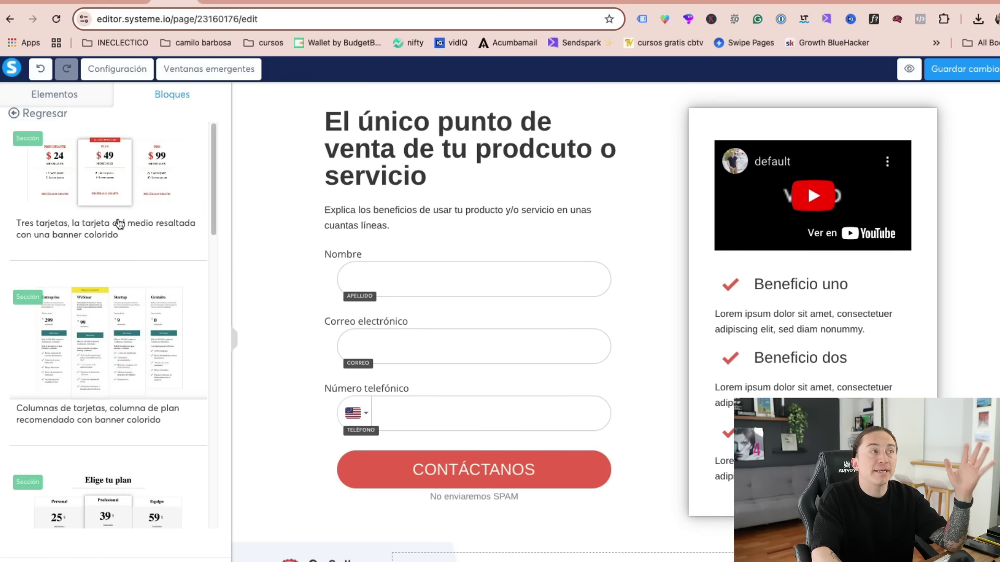
pyautogui.click(38, 114)
pyautogui.click(63, 279)
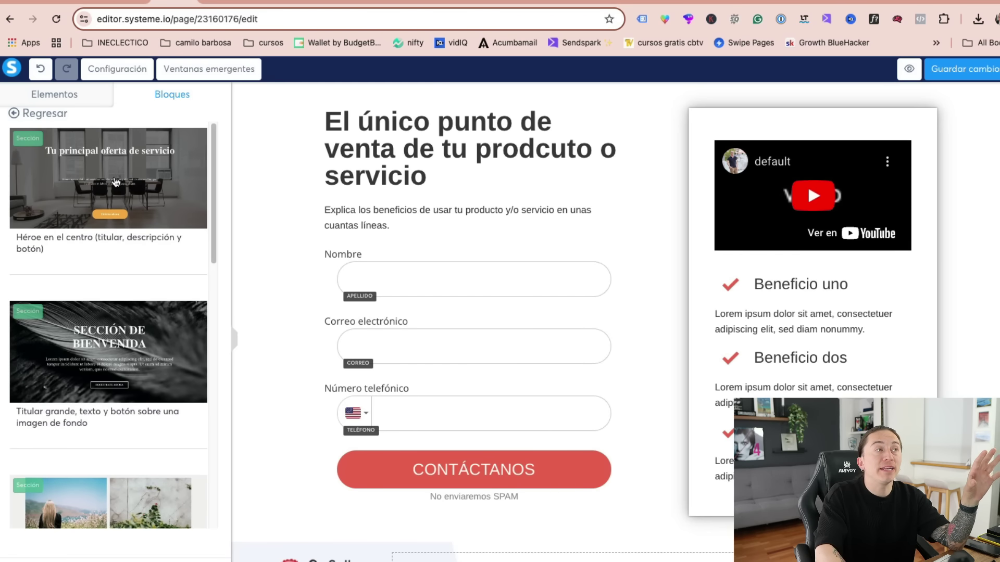
pyautogui.click(41, 113)
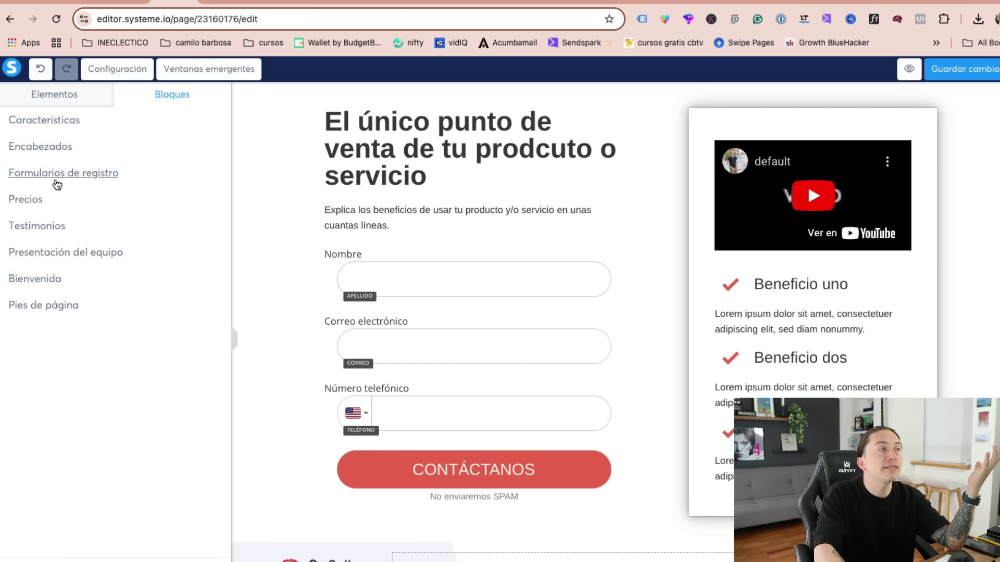
pyautogui.click(45, 225)
pyautogui.scroll(-6, 207, 198)
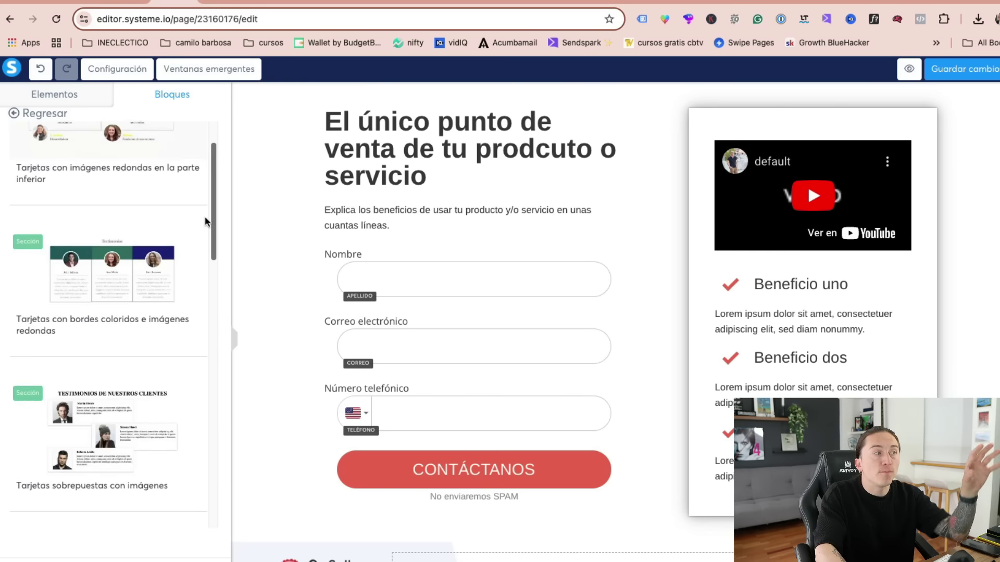
pyautogui.scroll(6, 130, 156)
pyautogui.click(45, 113)
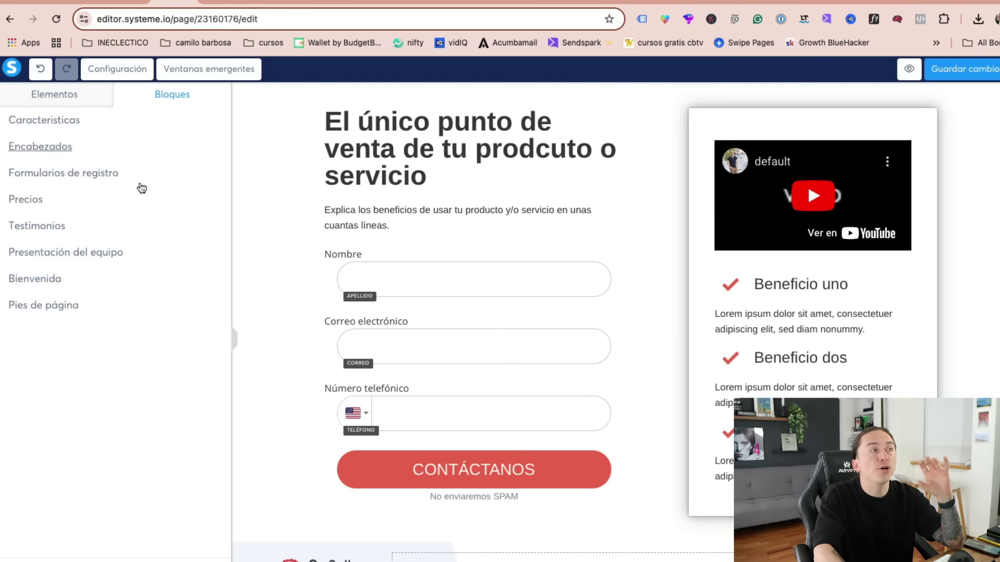
pyautogui.click(78, 254)
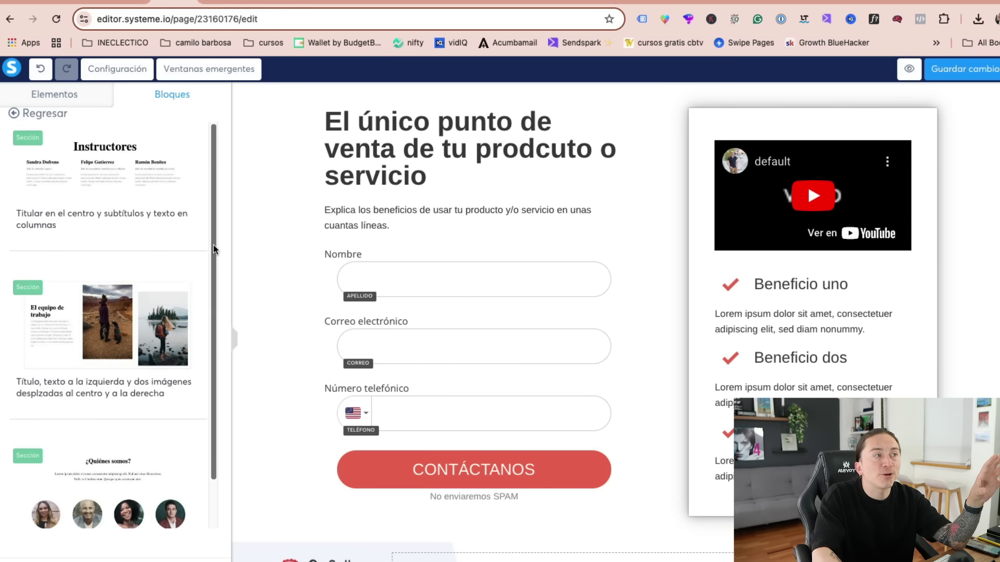
pyautogui.scroll(-3, 210, 234)
pyautogui.scroll(3, 210, 364)
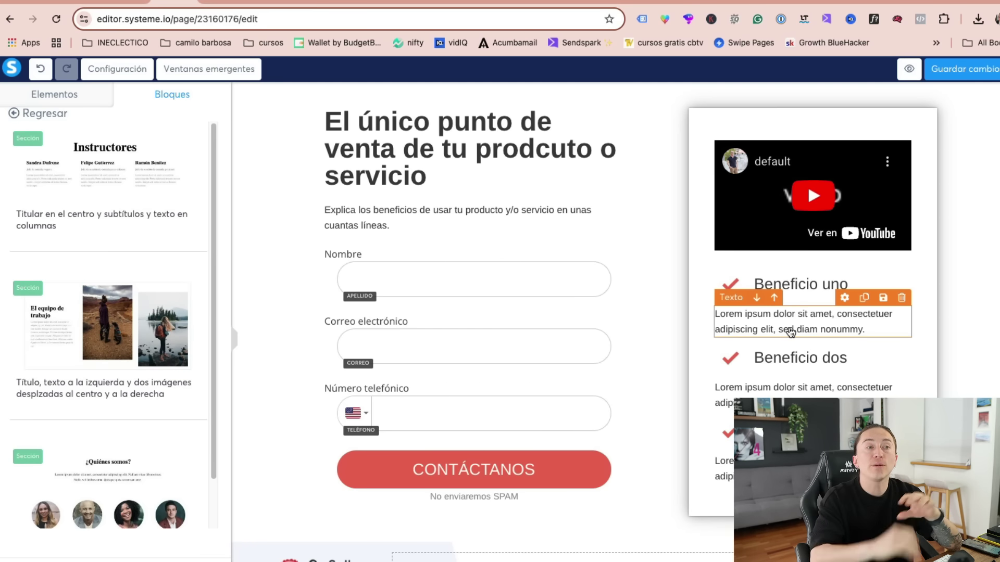
pyautogui.scroll(-6, 589, 458)
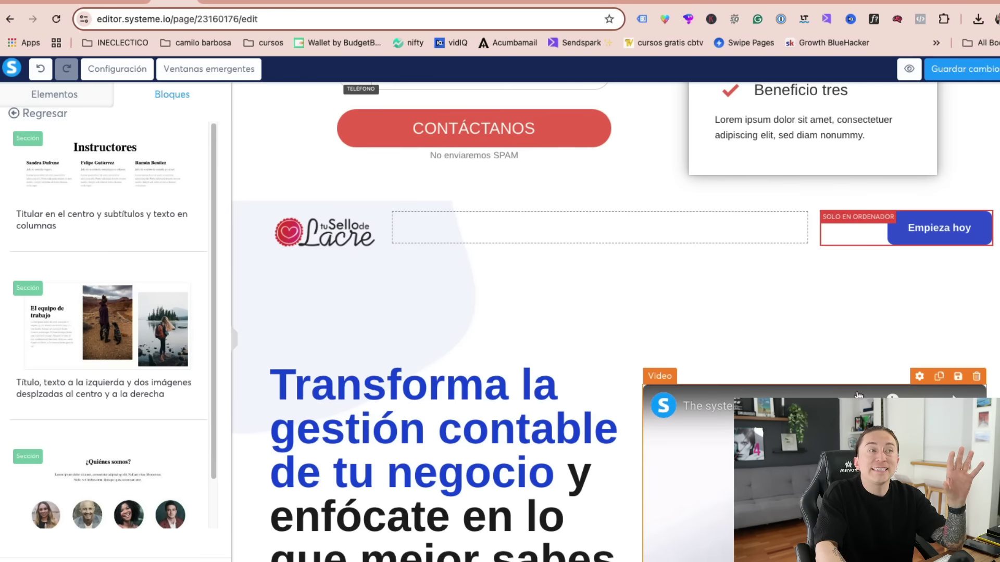
# - Review the Empezar button's settings on the landing page, then deselect it
pyautogui.scroll(-5, 858, 396)
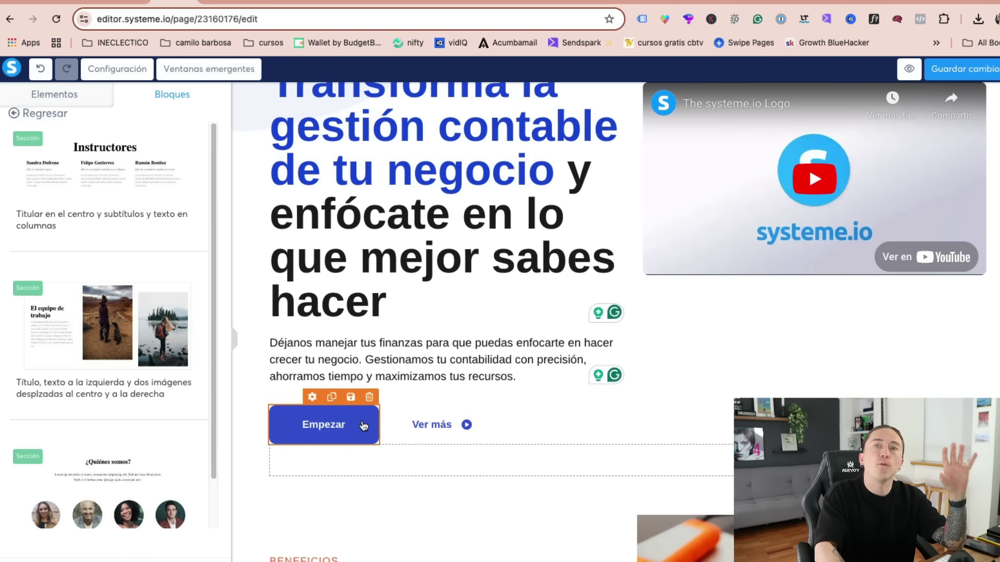
pyautogui.click(363, 426)
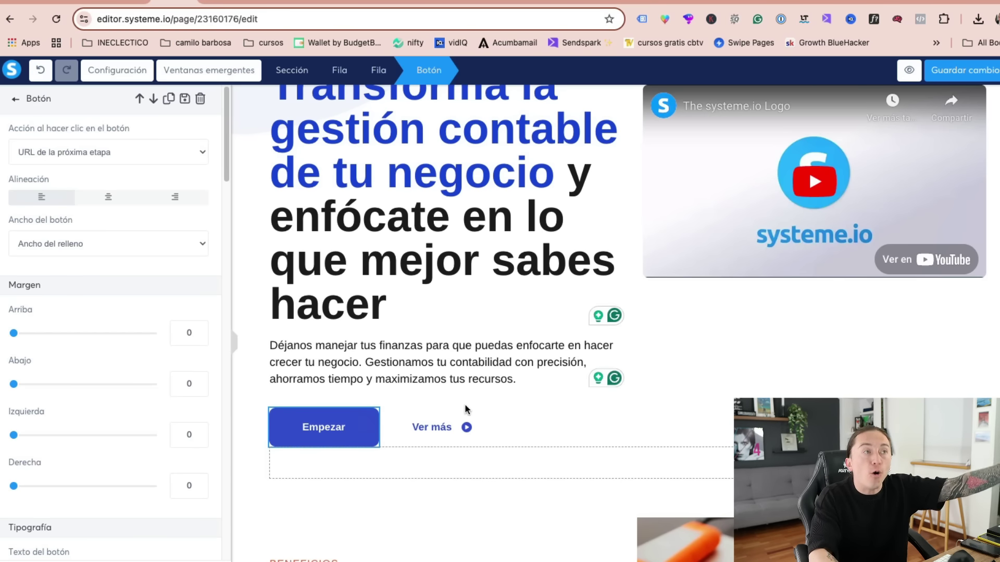
pyautogui.click(629, 323)
pyautogui.scroll(-15, 645, 354)
pyautogui.scroll(2, 659, 383)
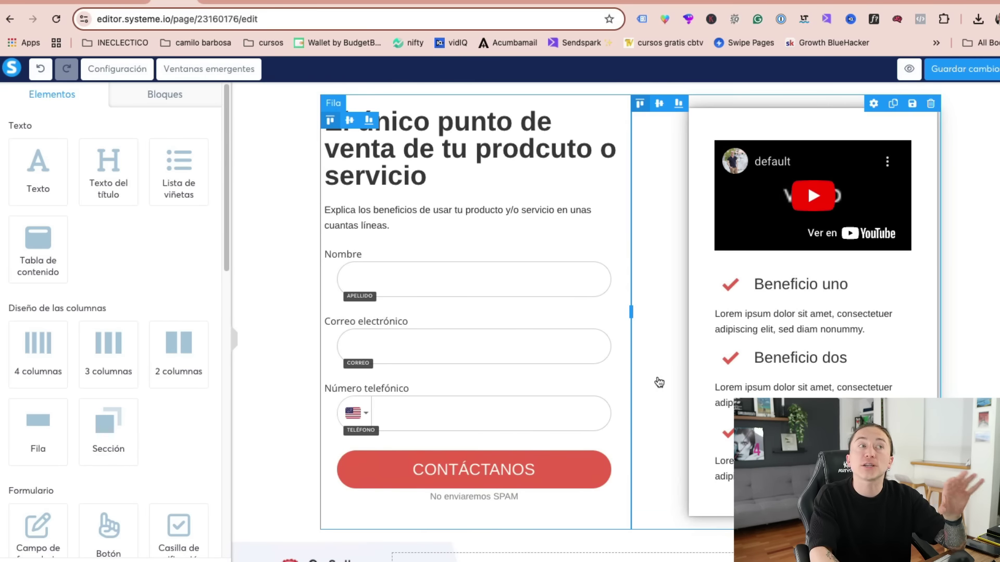
# - Check the lead form row, then save the landing page and exit to the MasterAds funnel
pyautogui.click(328, 276)
pyautogui.press('Escape')
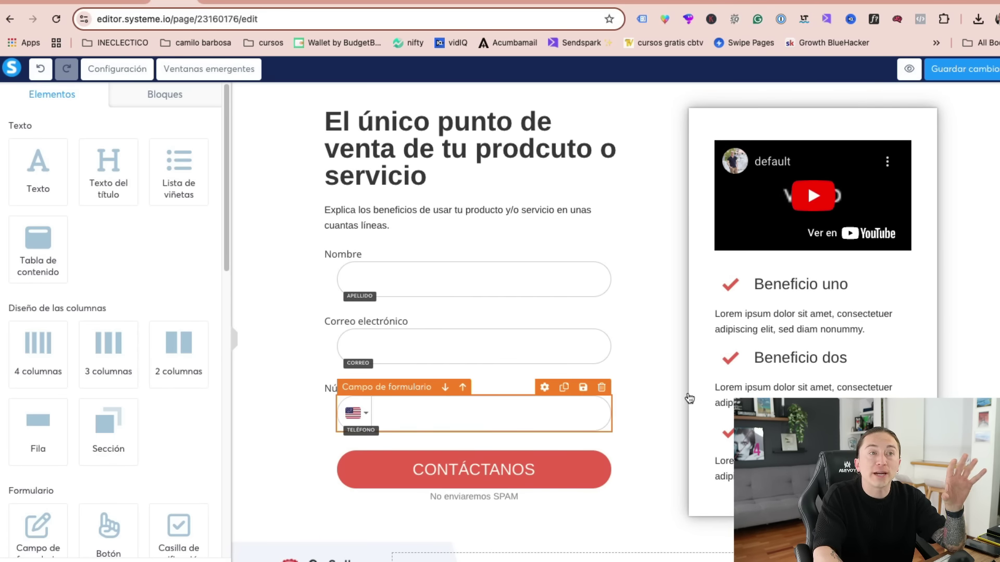
pyautogui.click(983, 73)
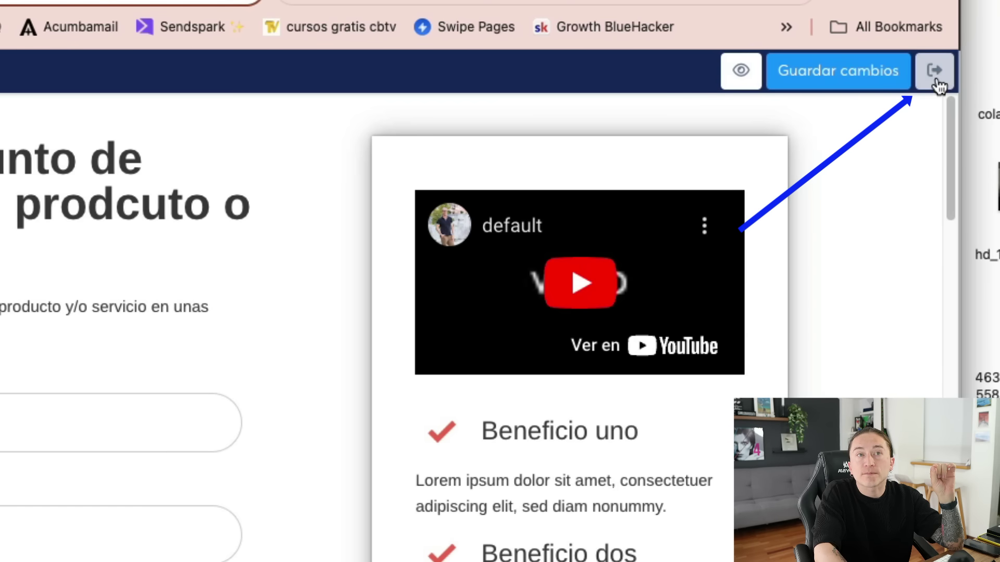
pyautogui.click(936, 75)
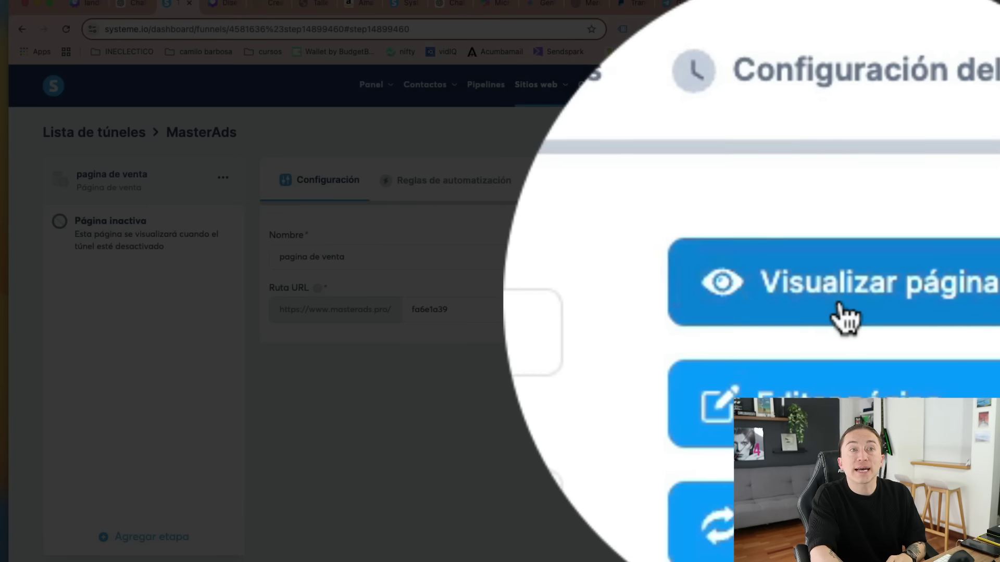
# - Open the live sales page in a new tab and scroll down to the lead form
pyautogui.click(896, 245)
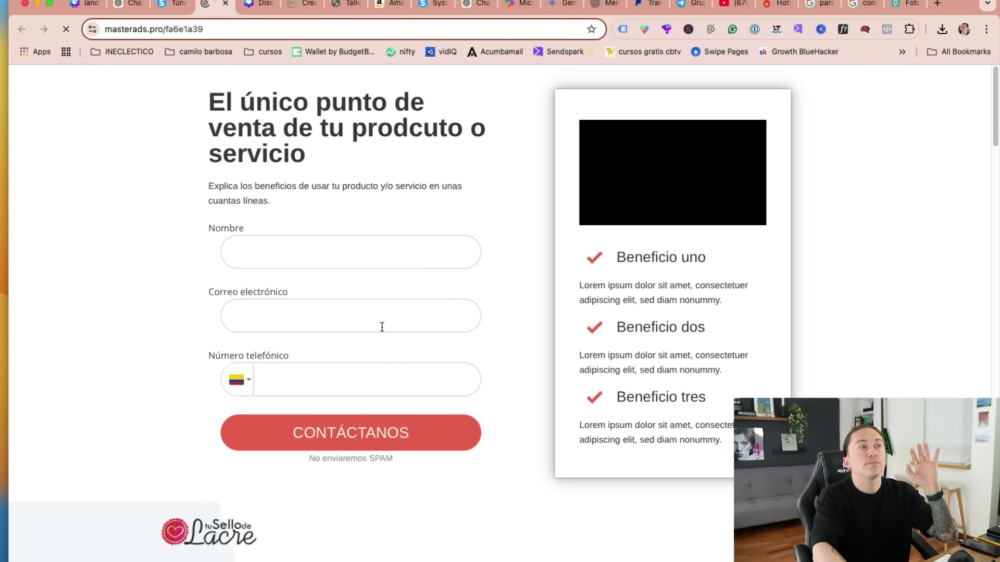
pyautogui.scroll(-6, 528, 314)
pyautogui.scroll(-7, 570, 339)
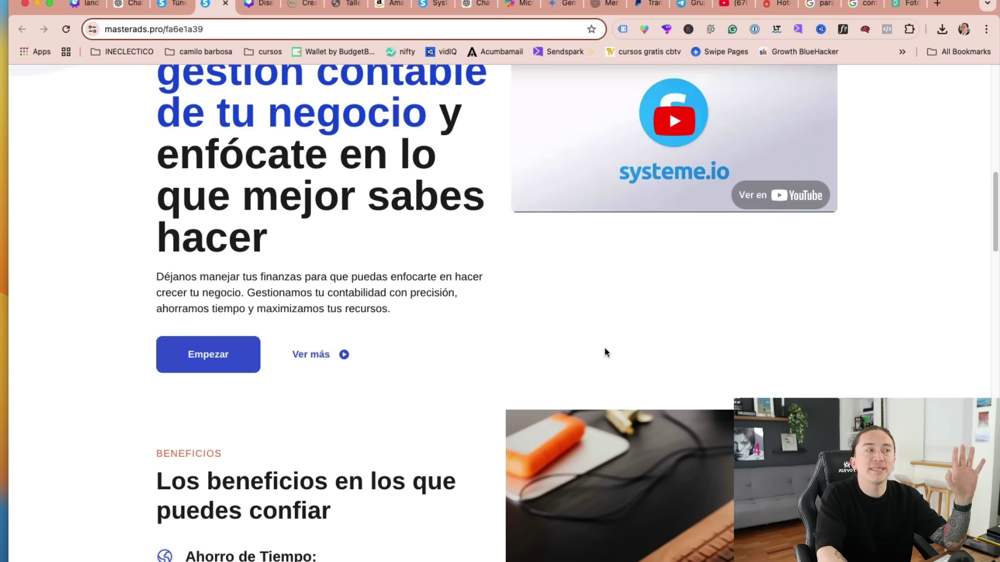
pyautogui.scroll(-17, 608, 341)
pyautogui.scroll(-7, 619, 329)
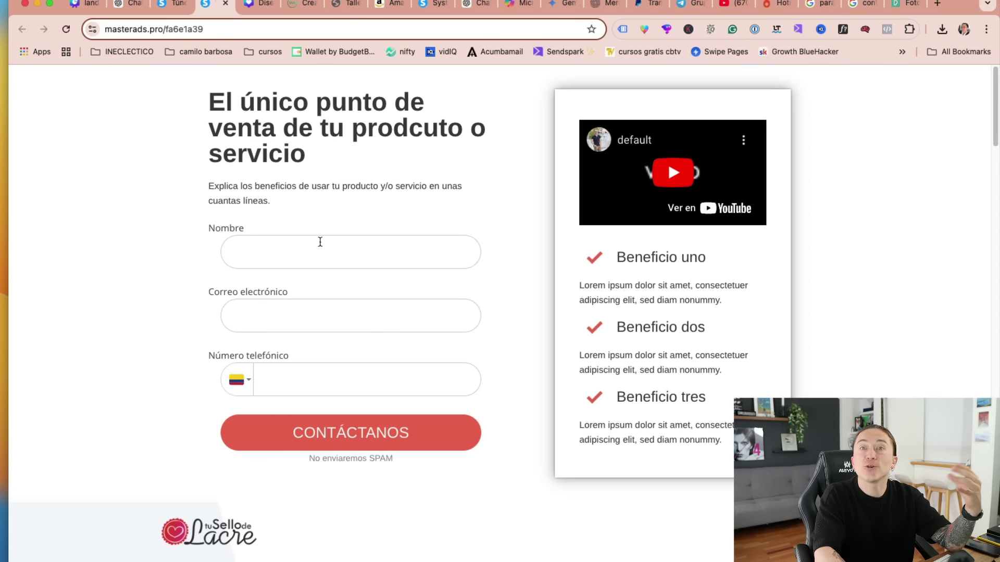
# - Submit a test lead with a name, e-mail and phone number, then check the default thank-you page
pyautogui.click(268, 249)
pyautogui.write('camilo')
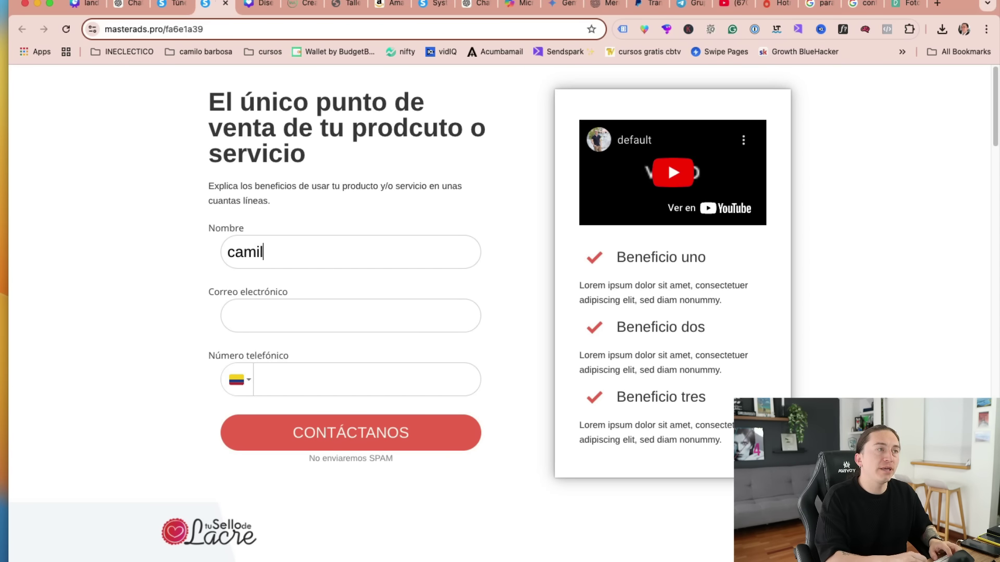
pyautogui.press('Tab')
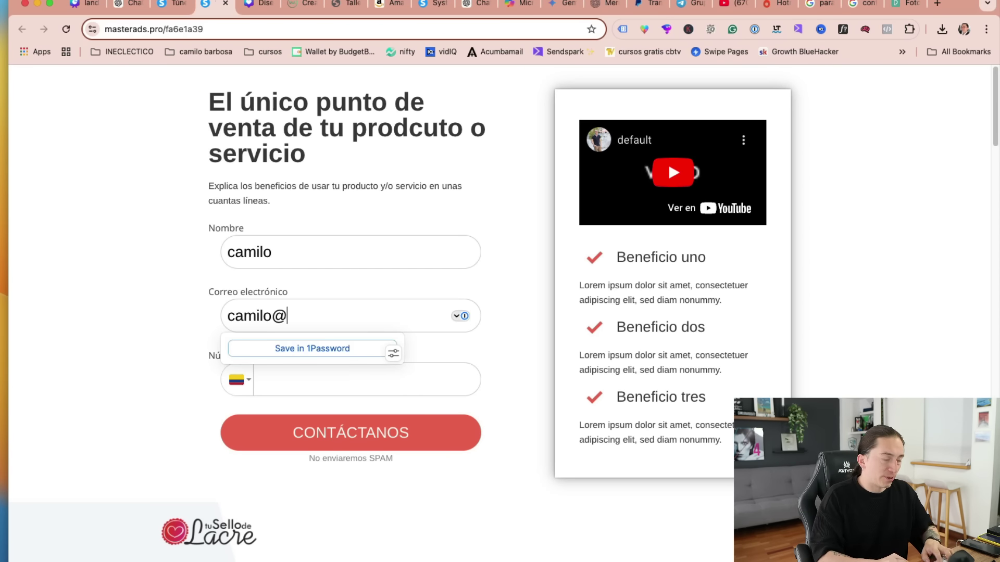
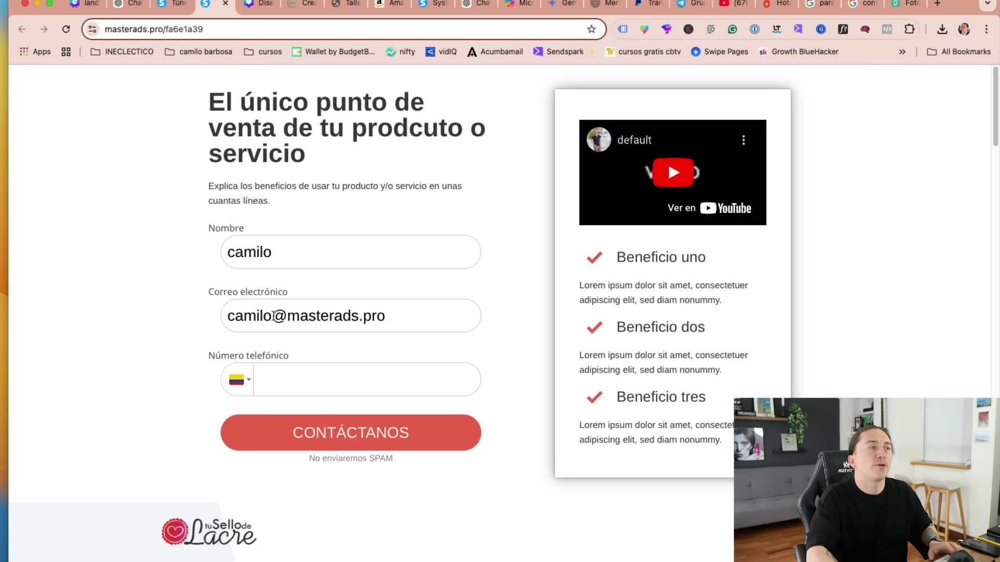
pyautogui.click(271, 368)
pyautogui.write('31')
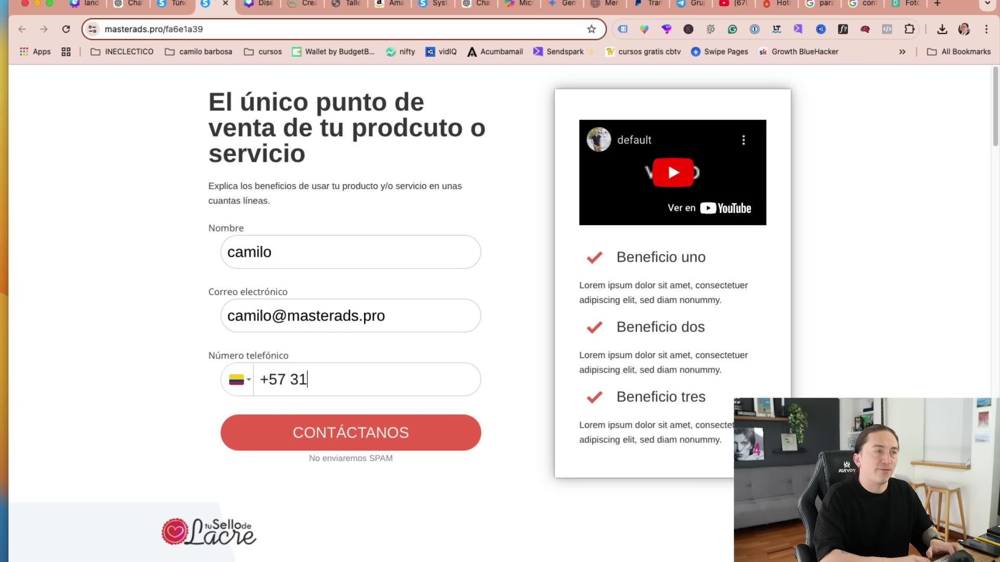
pyautogui.write('0 000 00')
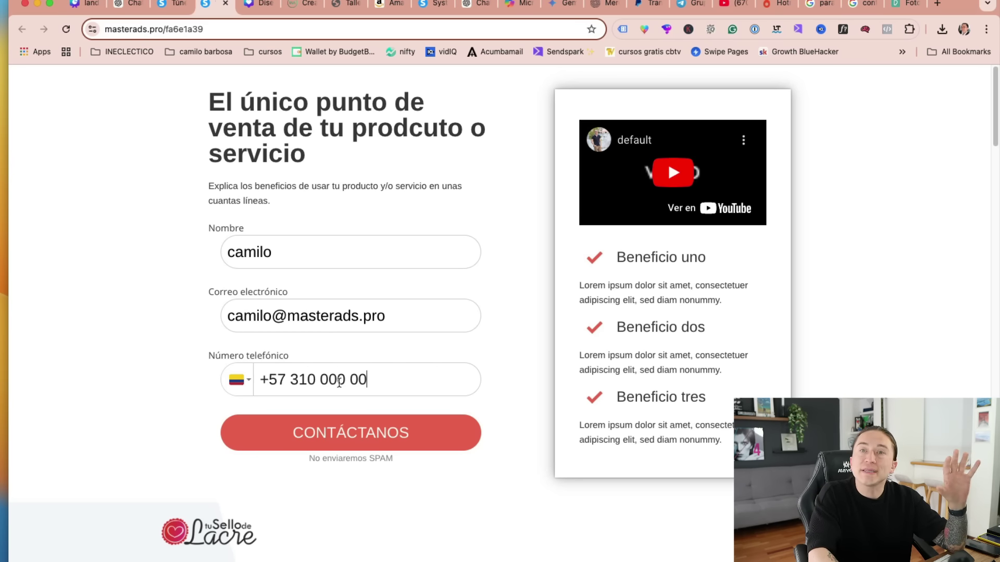
pyautogui.click(240, 385)
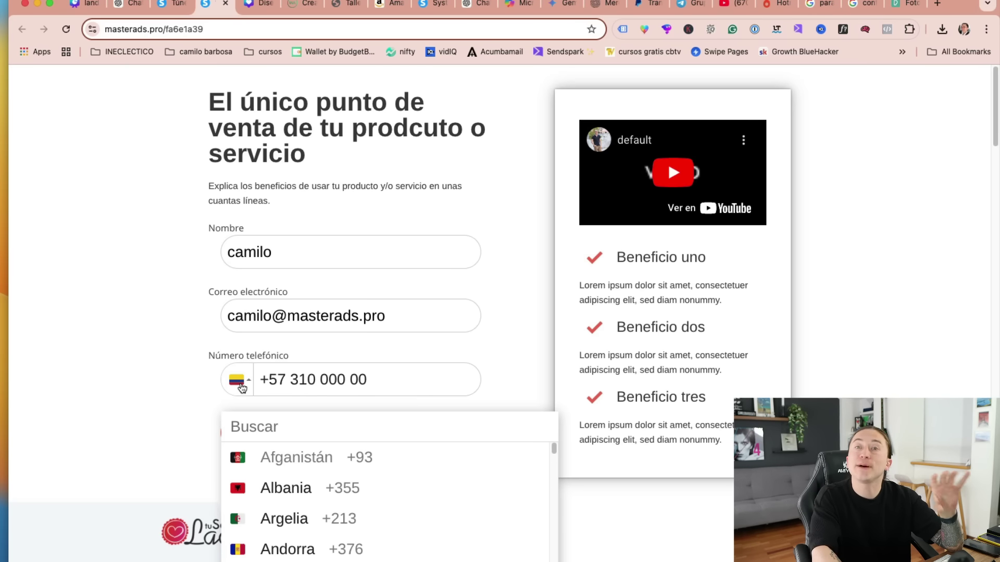
pyautogui.click(241, 386)
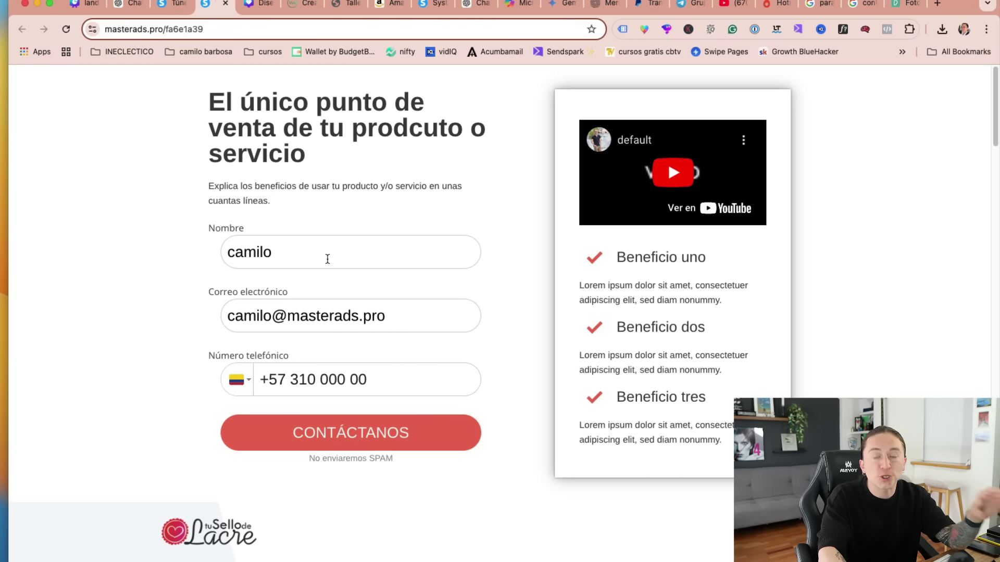
pyautogui.click(381, 430)
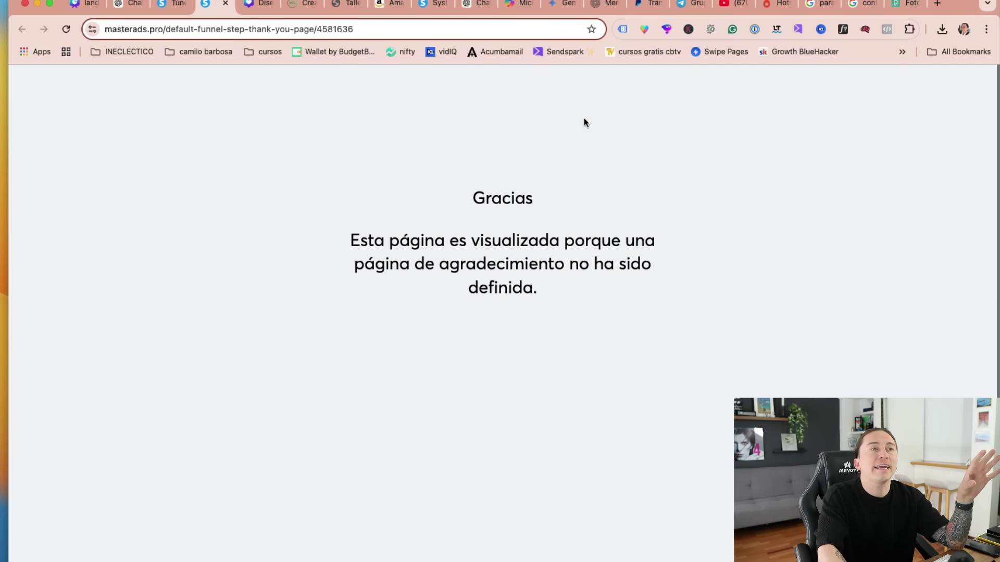
pyautogui.moveTo(583, 119); pyautogui.dragTo(597, 287)
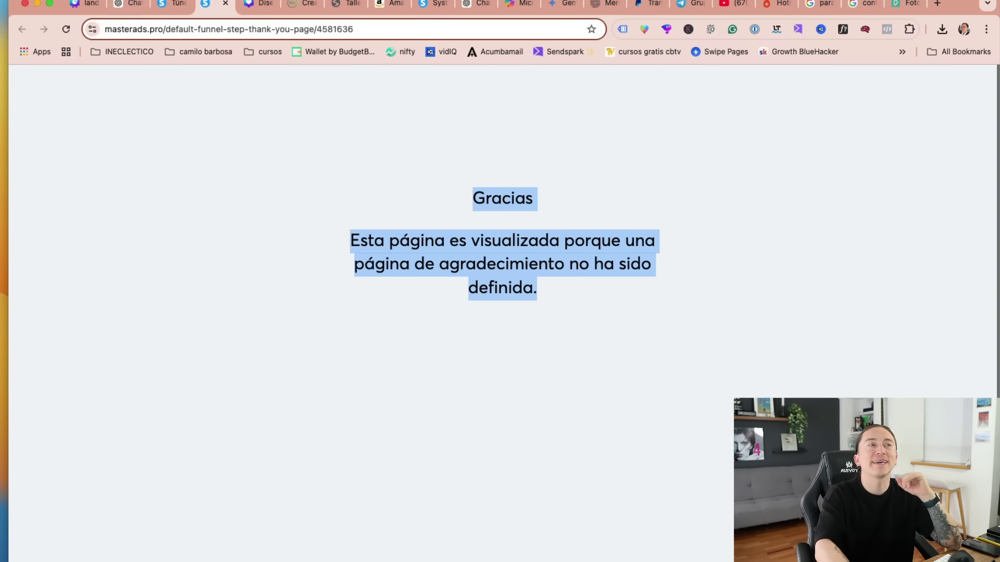
pyautogui.click(171, 10)
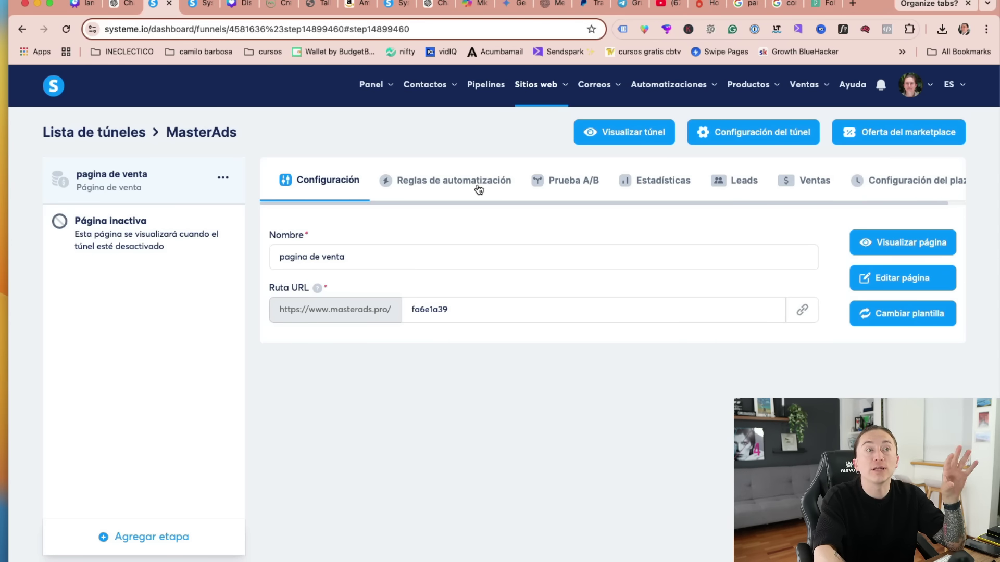
pyautogui.click(728, 183)
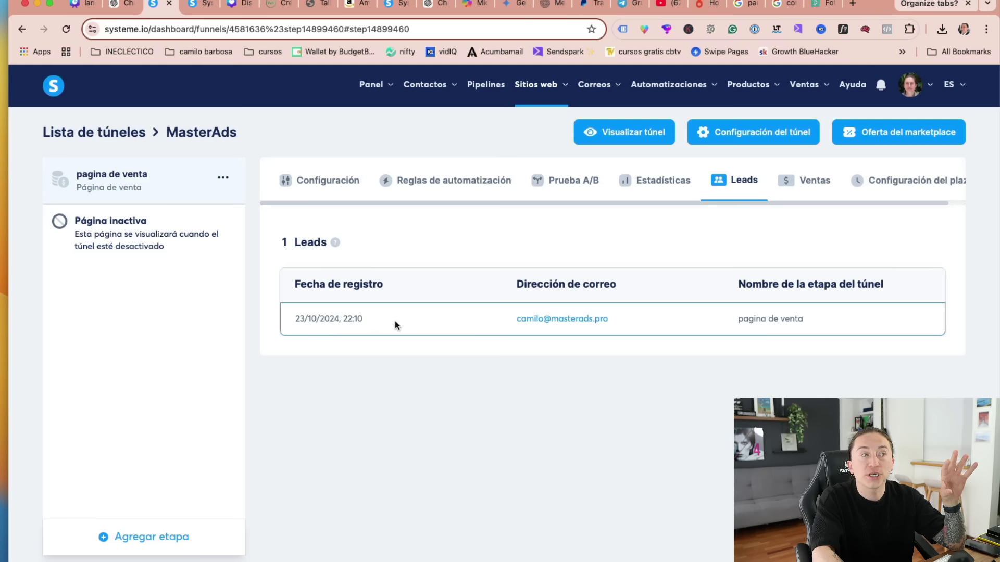
pyautogui.click(541, 323)
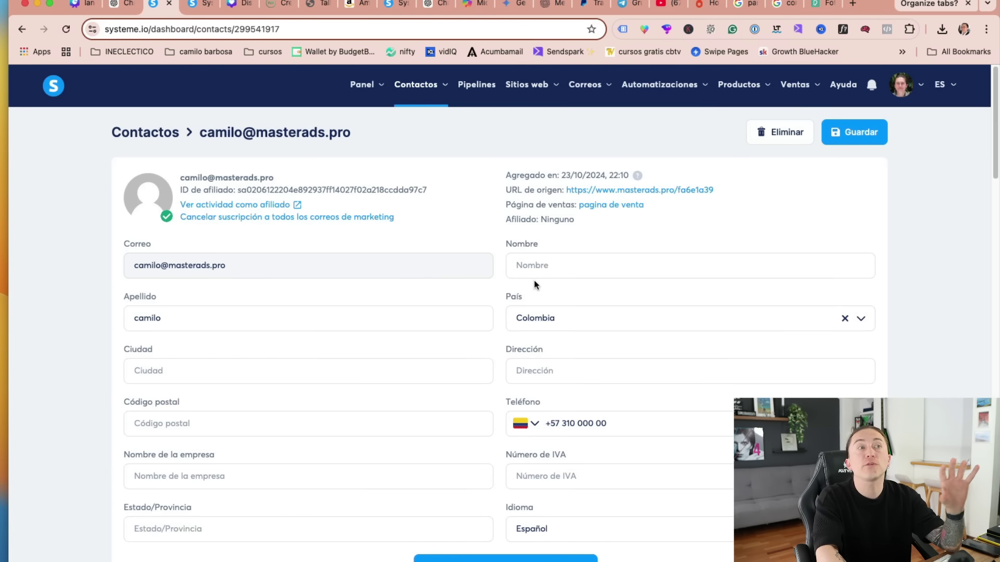
pyautogui.scroll(-12, 533, 293)
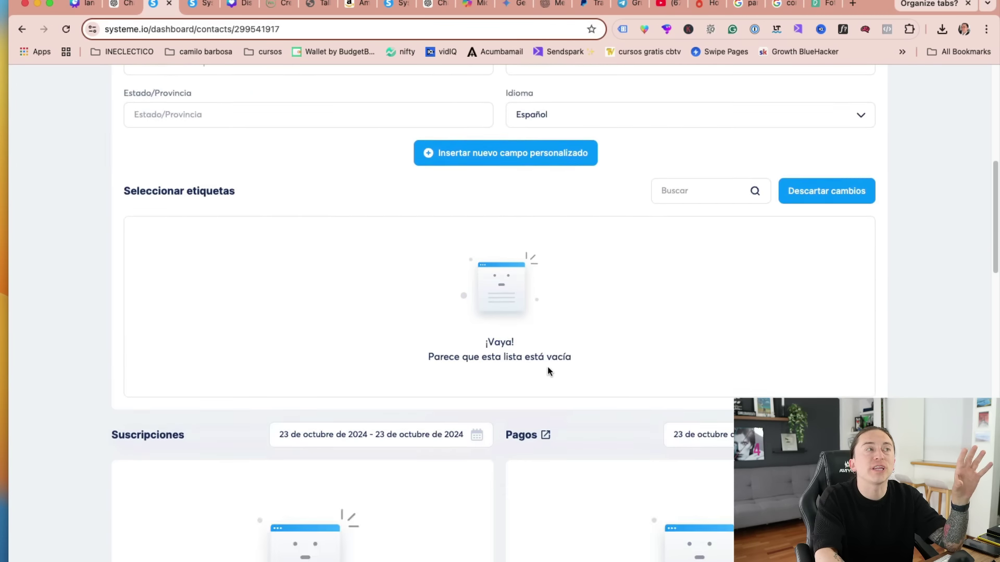
pyautogui.scroll(12, 580, 348)
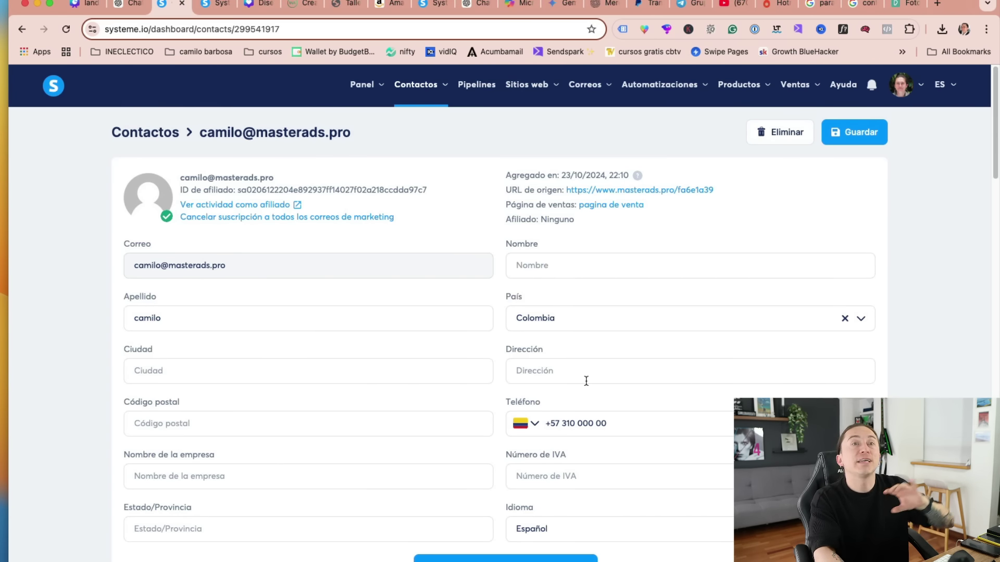
pyautogui.scroll(-7, 586, 380)
pyautogui.scroll(7, 585, 390)
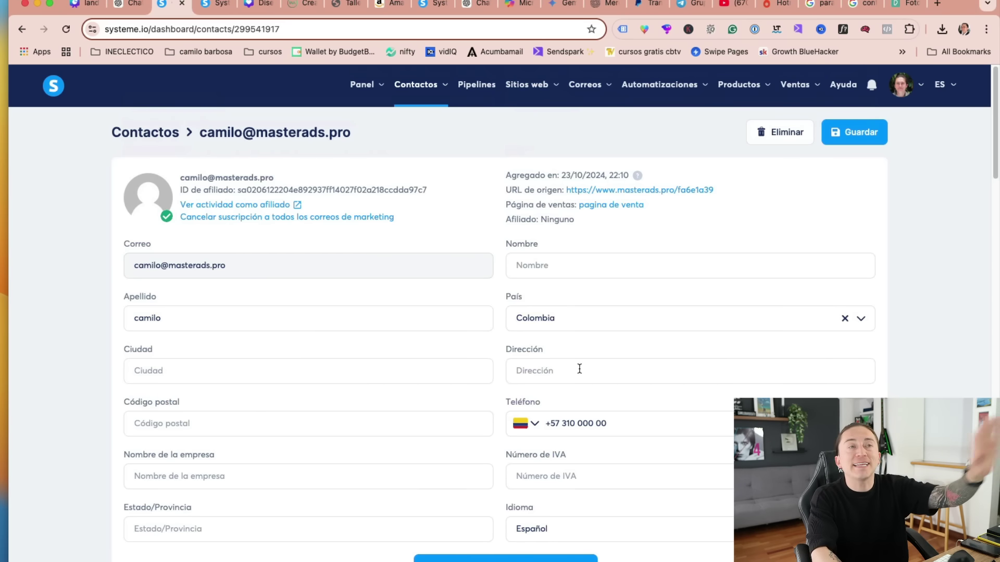
pyautogui.hotkey('ctrl', 'Tab')
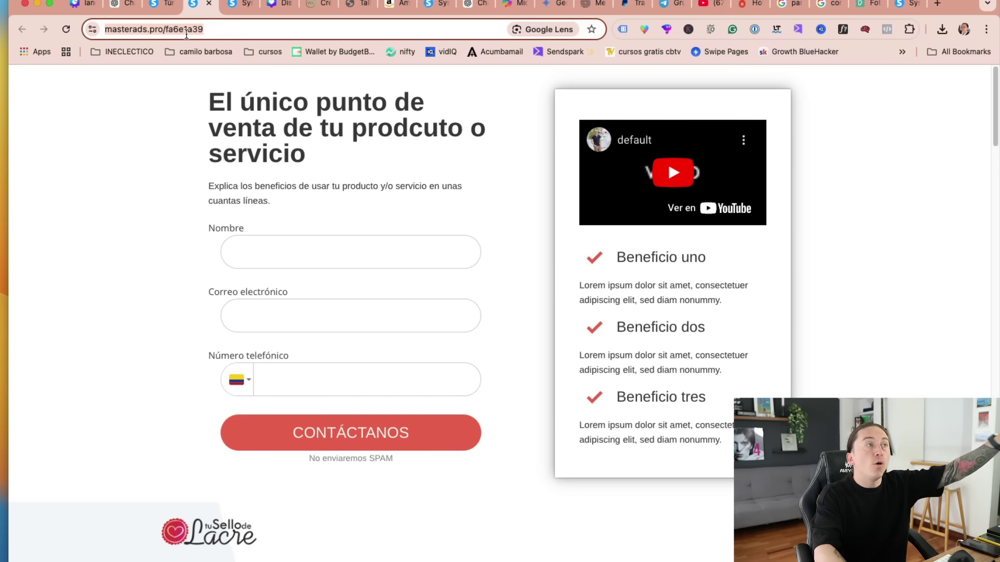
pyautogui.click(186, 30)
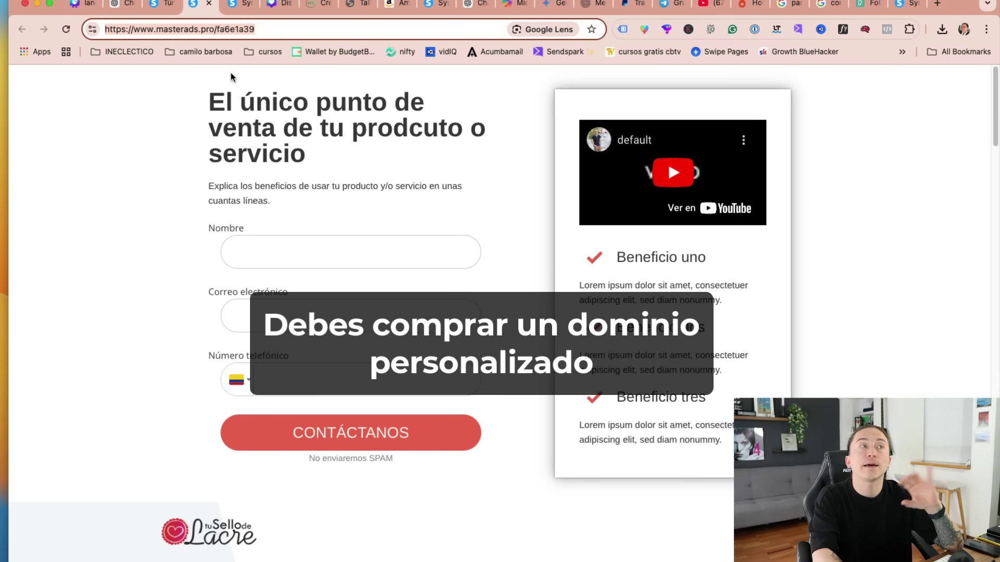
pyautogui.click(67, 183)
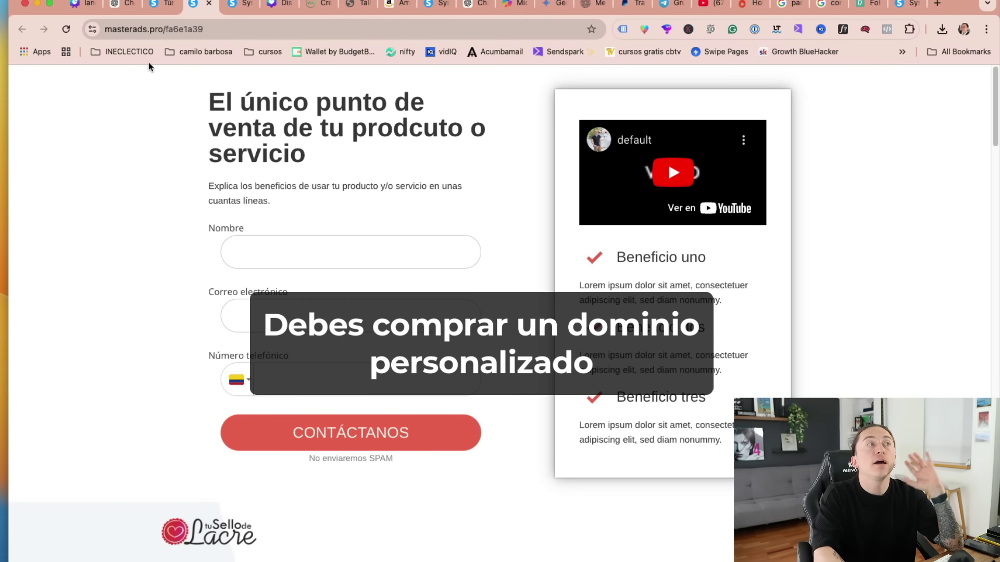
pyautogui.click(158, 8)
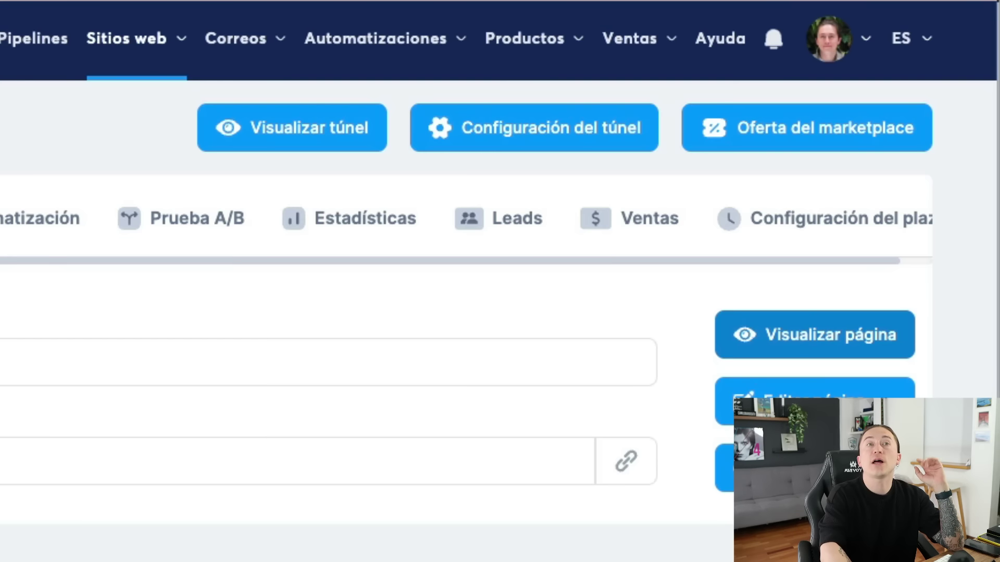
# - Open Configuración > Dominios personalizados from the account menu, then switch to the limited-offer tab
pyautogui.click(864, 39)
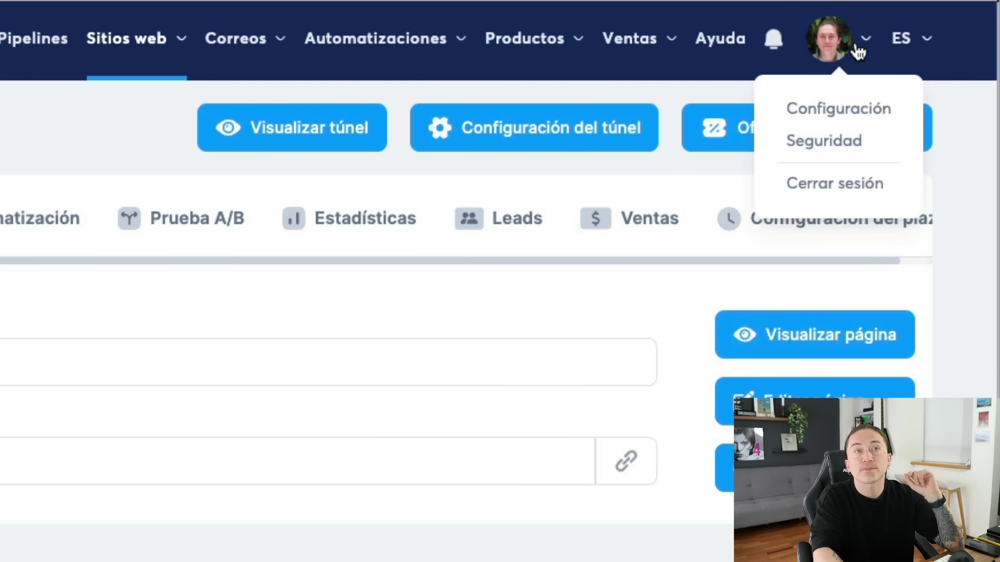
pyautogui.click(838, 109)
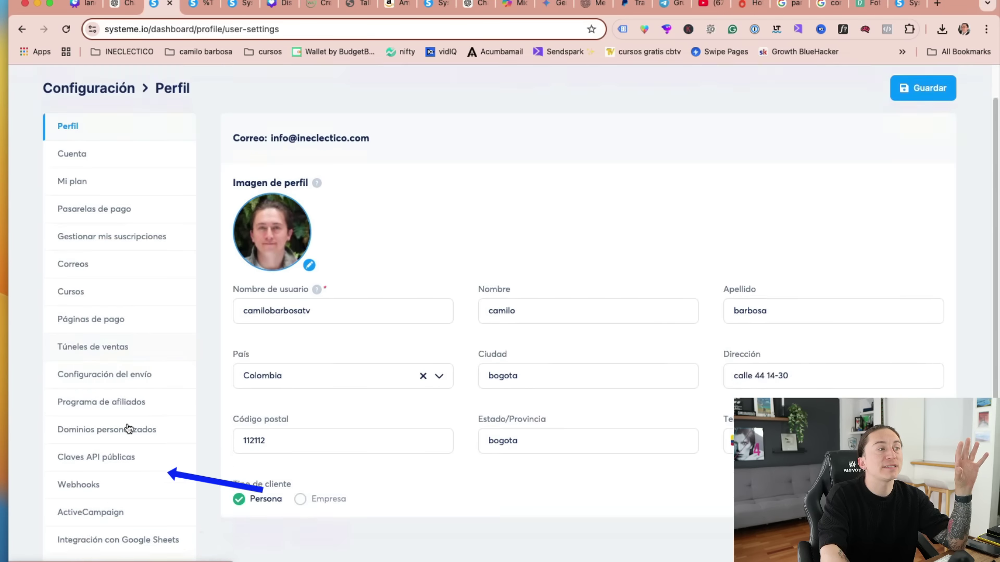
pyautogui.scroll(-2, 128, 417)
pyautogui.click(125, 364)
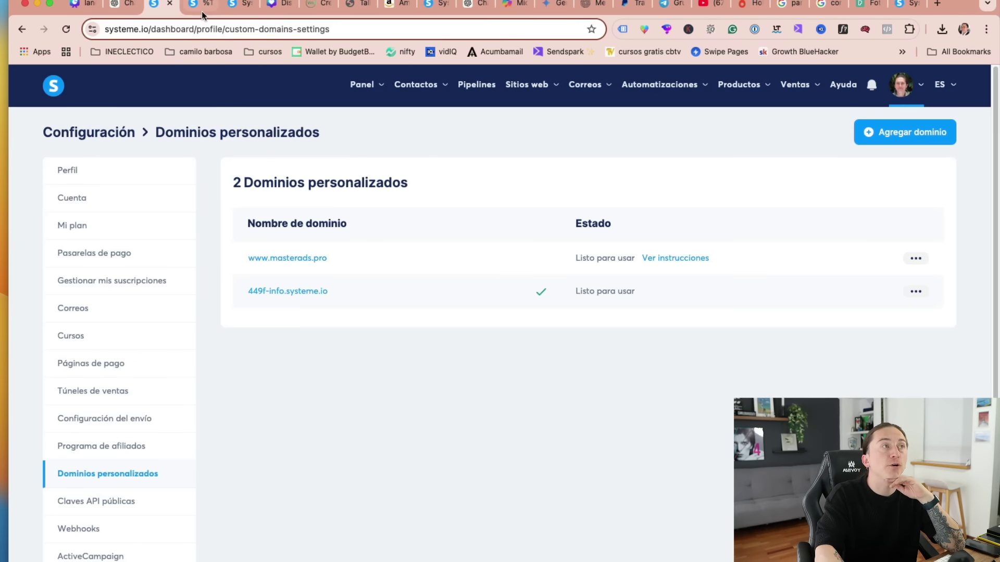
pyautogui.click(239, 4)
# - Highlight the Startup plan's $27 regular price, $16.4 discounted price and its feature list
pyautogui.moveTo(996, 124); pyautogui.dragTo(997, 196)
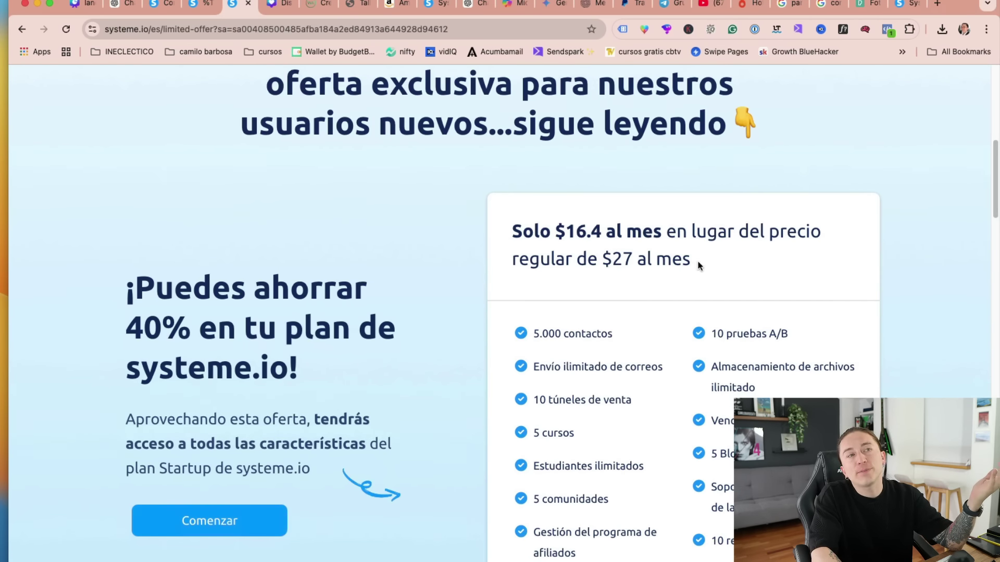
pyautogui.moveTo(699, 260); pyautogui.dragTo(608, 260)
pyautogui.moveTo(555, 231); pyautogui.dragTo(592, 233)
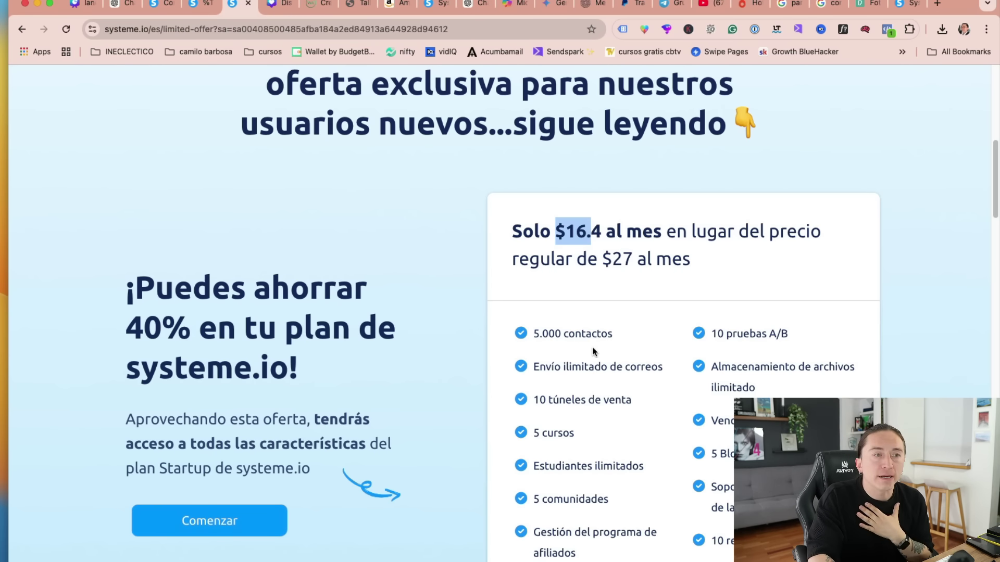
pyautogui.scroll(-8, 592, 347)
pyautogui.scroll(8, 587, 355)
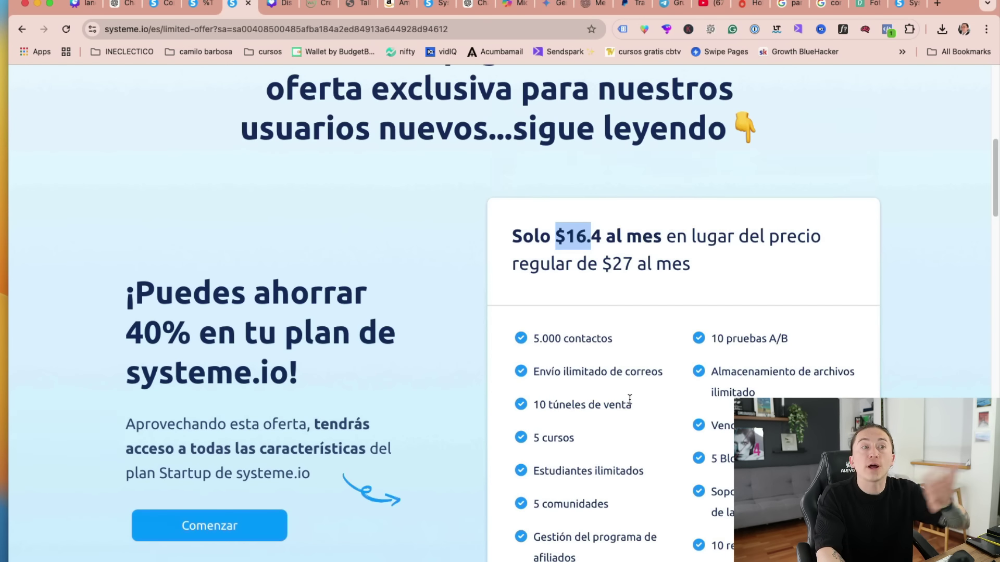
pyautogui.scroll(-3, 629, 399)
pyautogui.click(499, 183)
pyautogui.moveTo(498, 182); pyautogui.dragTo(781, 417)
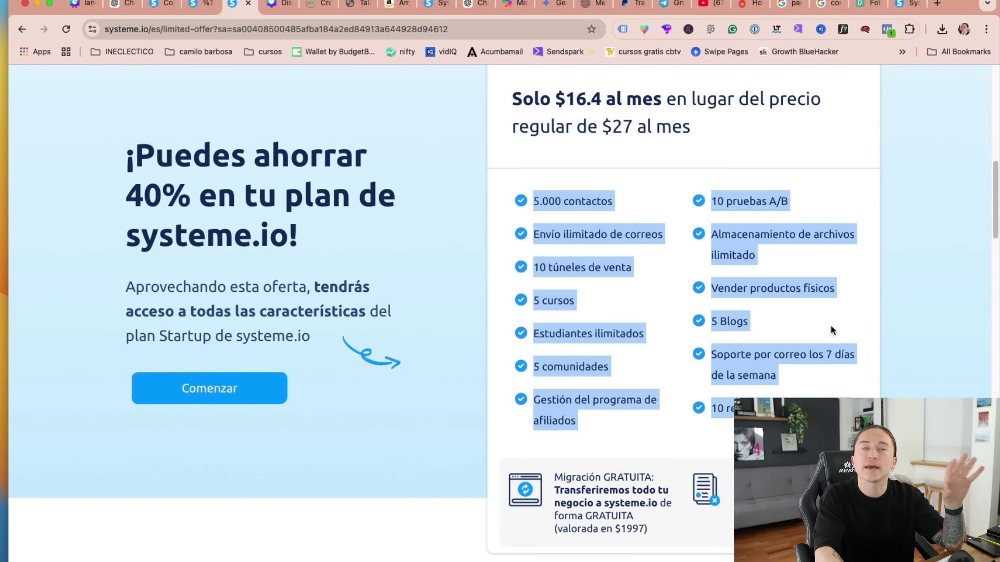
pyautogui.click(587, 169)
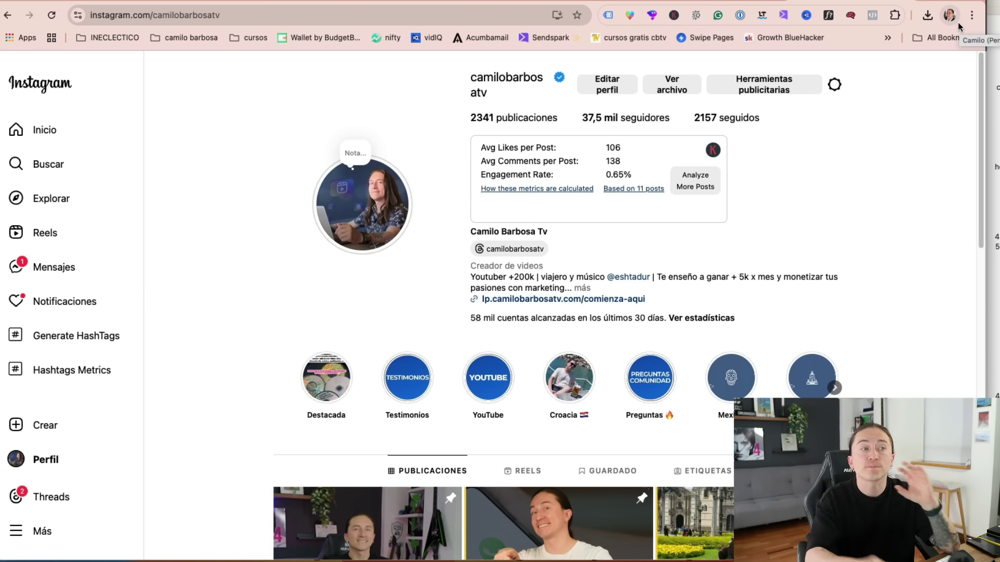
# - Scroll through the Instagram profile's posts and back up, then open a new browser tab
pyautogui.scroll(-3, 898, 254)
pyautogui.scroll(-7, 902, 378)
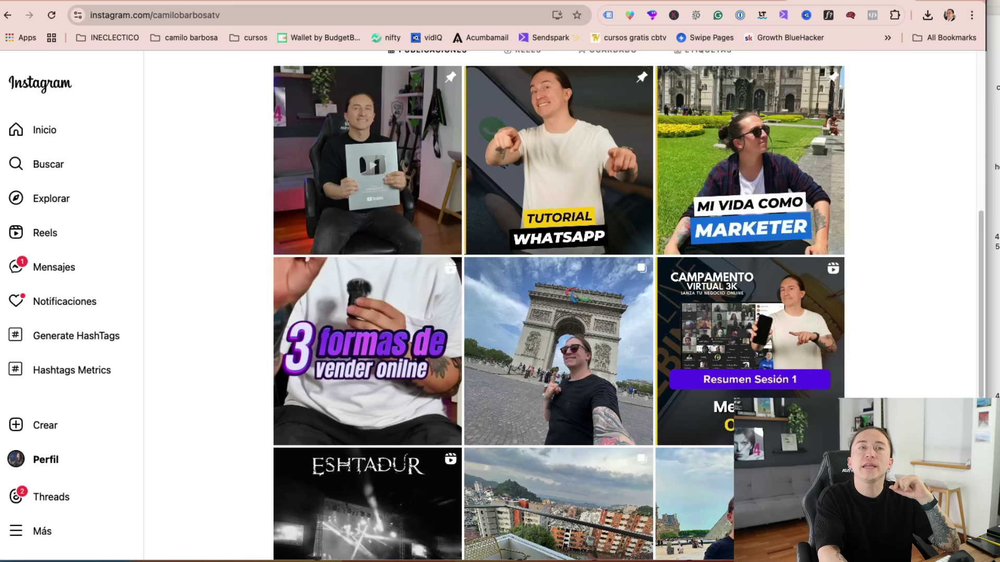
pyautogui.scroll(1, 903, 378)
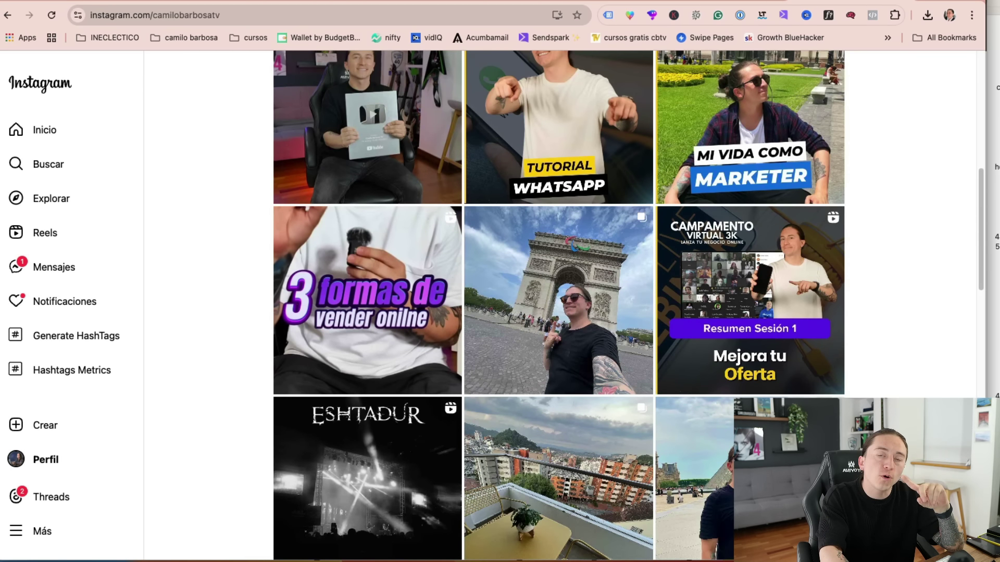
pyautogui.scroll(7, 560, 305)
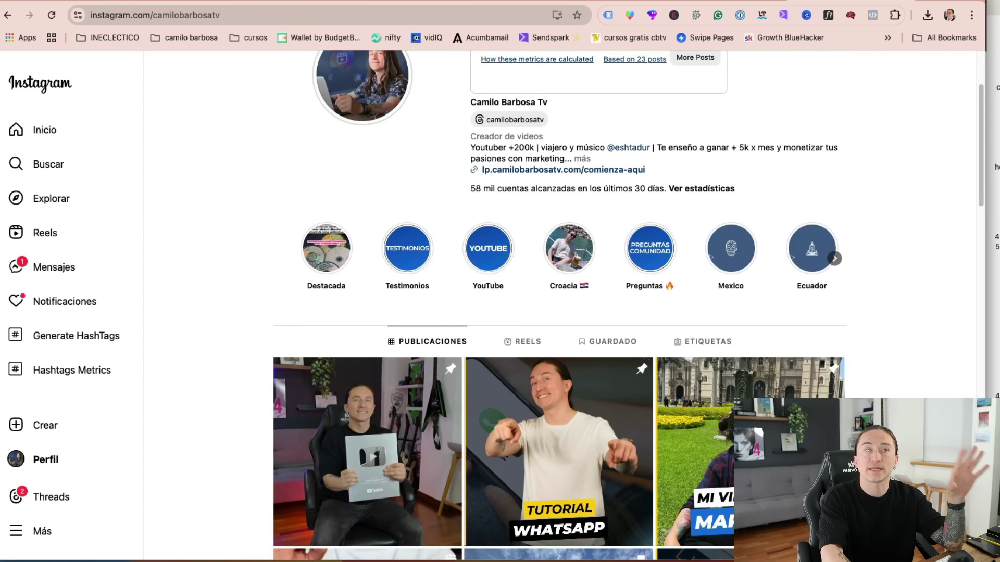
pyautogui.scroll(3, 560, 305)
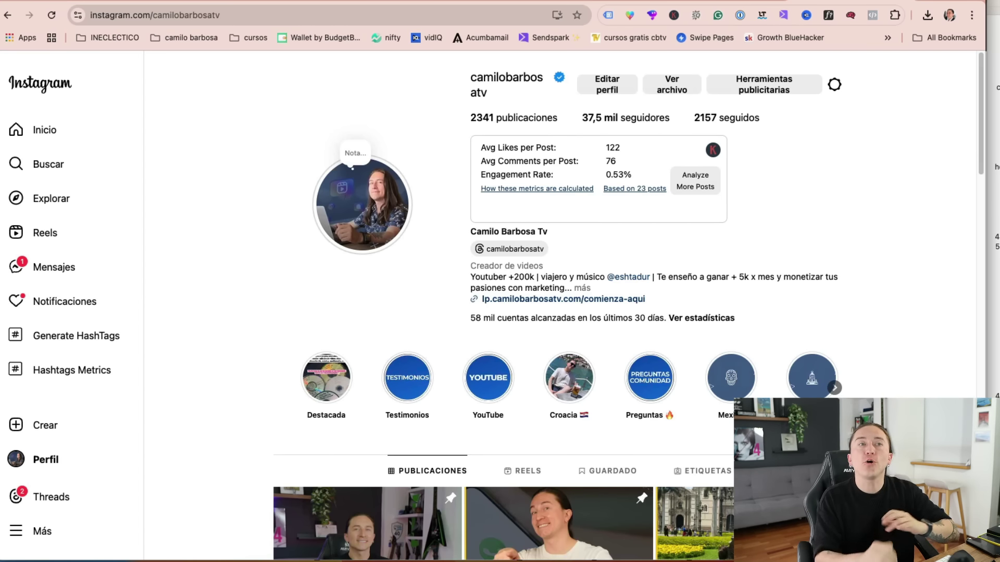
pyautogui.press('super+t')
# - Search Google for 'meta ad', open the Anuncios de Meta page and highlight its headline
pyautogui.write('meta ad')
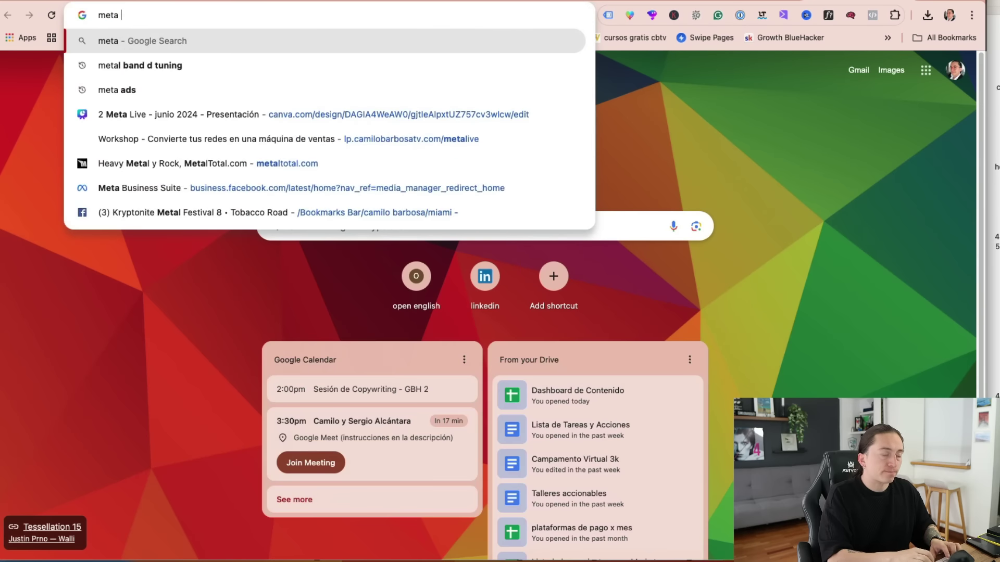
pyautogui.press('Return')
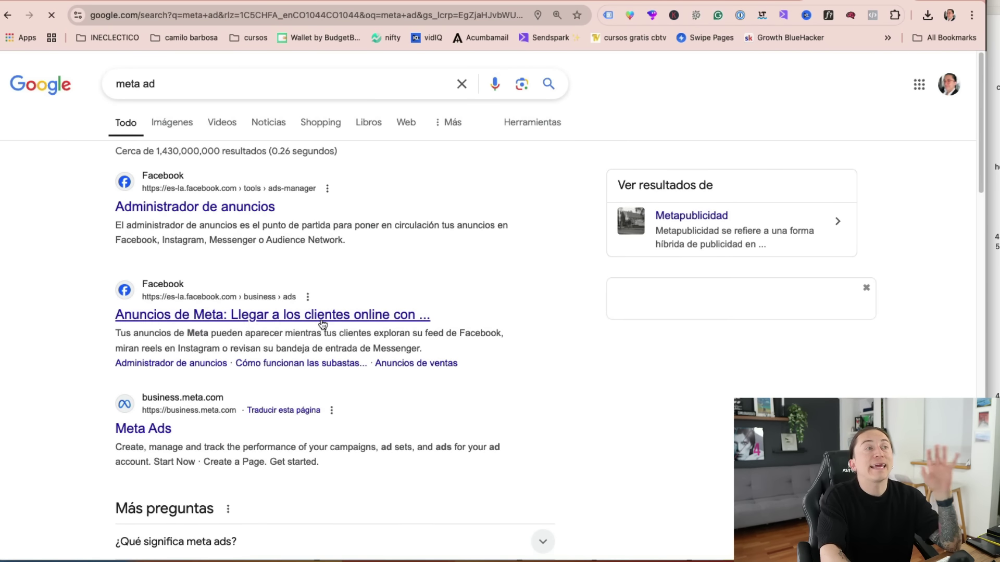
pyautogui.click(316, 319)
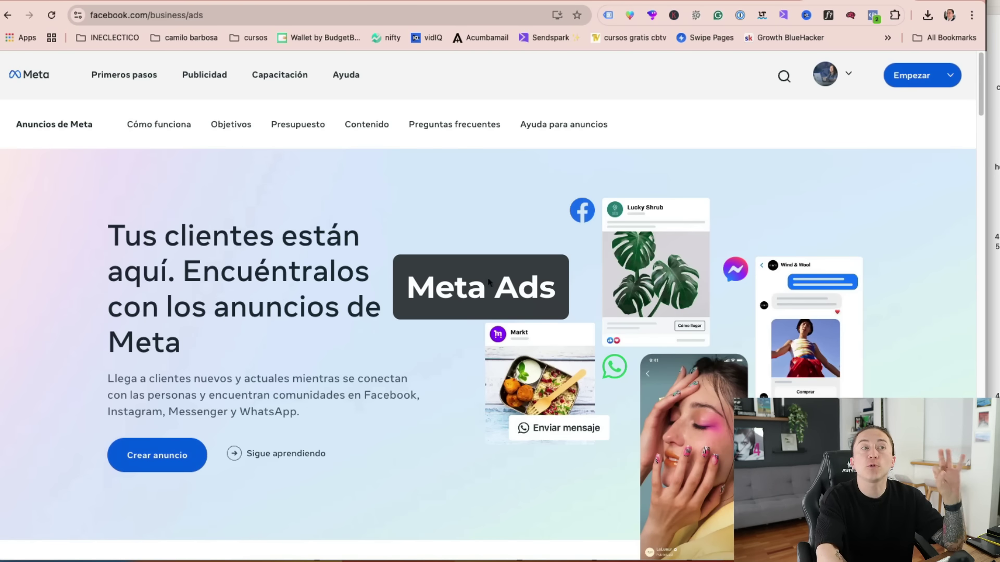
pyautogui.scroll(-3, 449, 365)
pyautogui.scroll(3, 513, 380)
pyautogui.moveTo(108, 236); pyautogui.dragTo(368, 364)
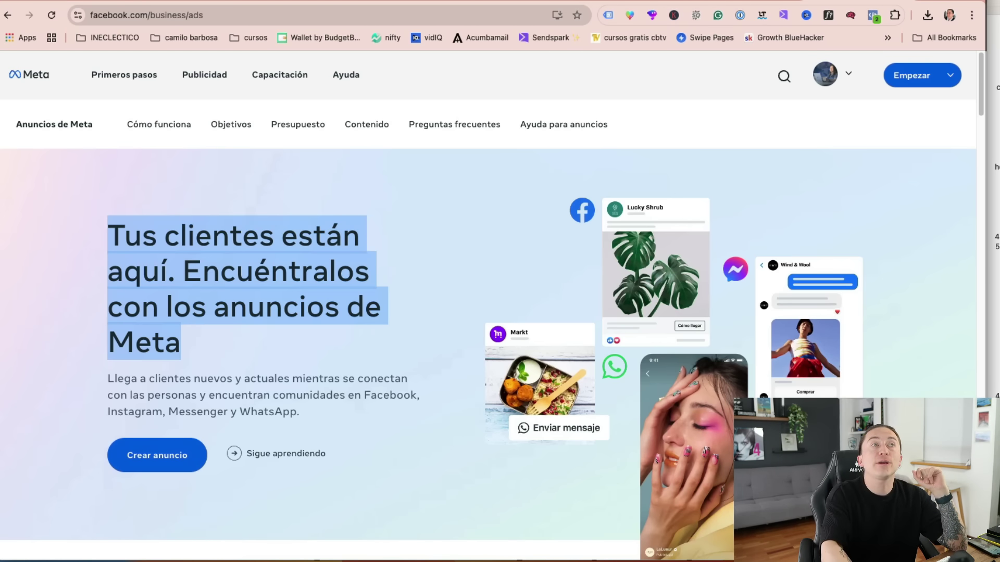
pyautogui.click(436, 5)
# - Scroll the published accounting landing page to review its contact form
pyautogui.scroll(-10, 533, 317)
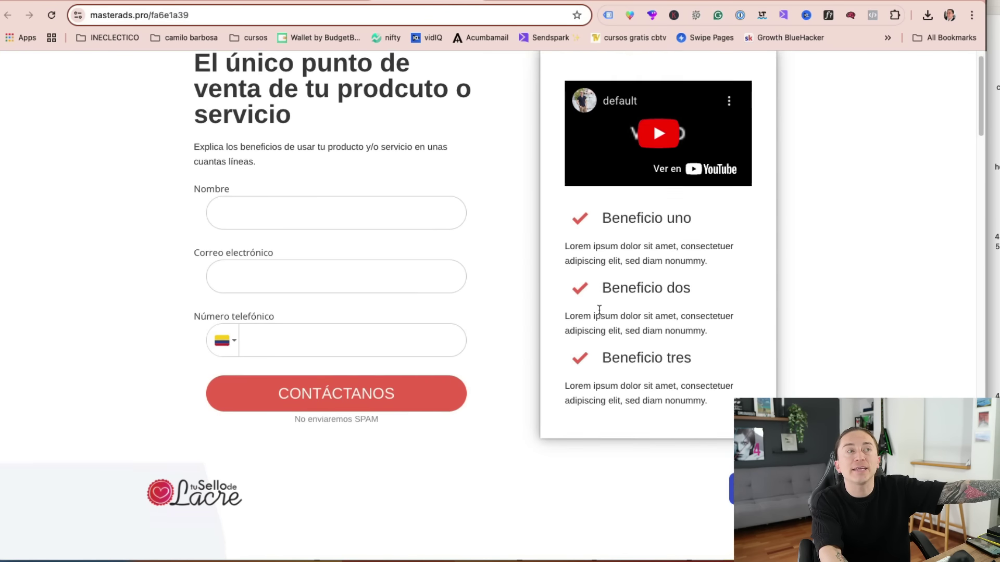
pyautogui.scroll(3, 654, 378)
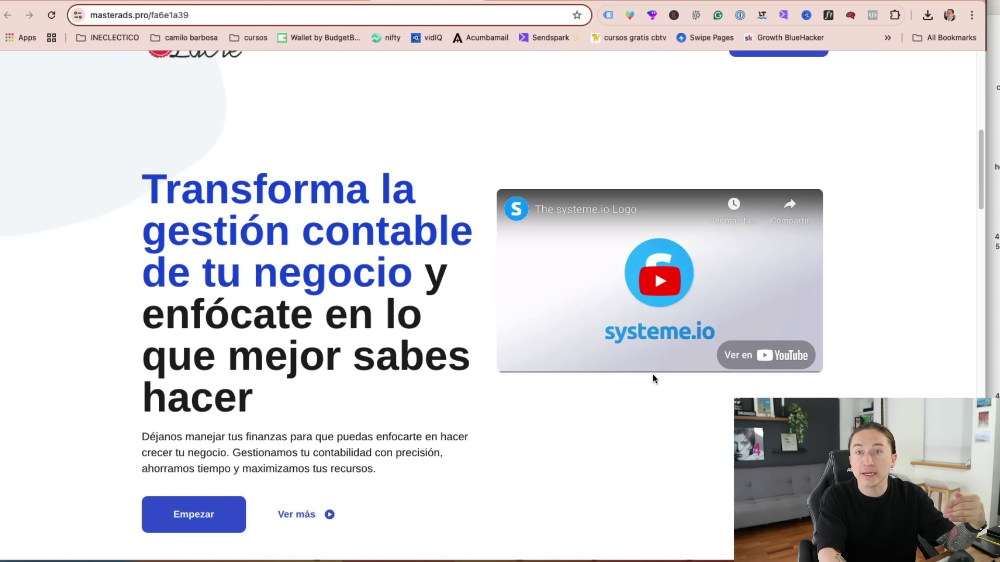
pyautogui.scroll(9, 521, 312)
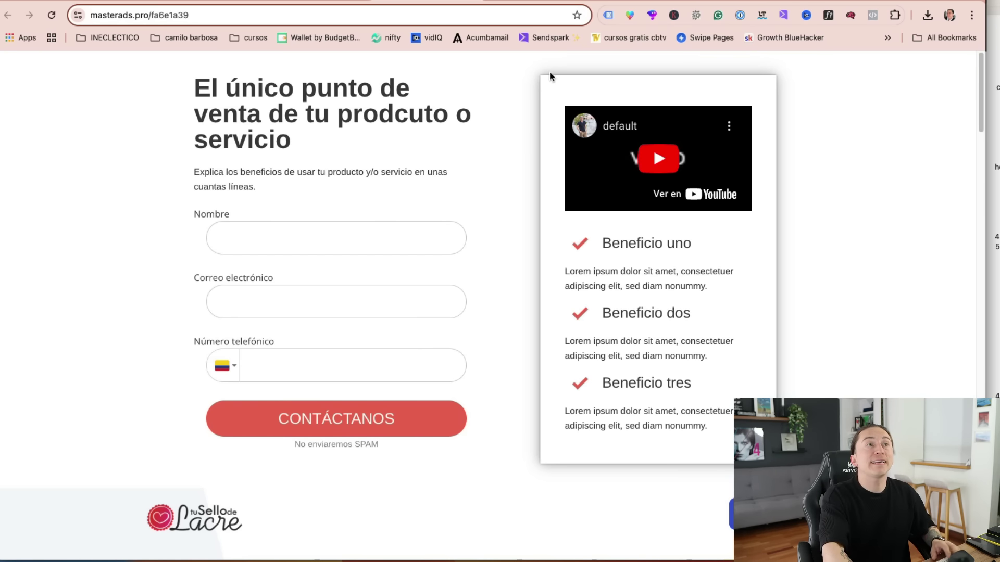
# - Open facebook.com in a new browser tab
pyautogui.press('super+t')
pyautogui.write('facebook.com')
pyautogui.press('Return')
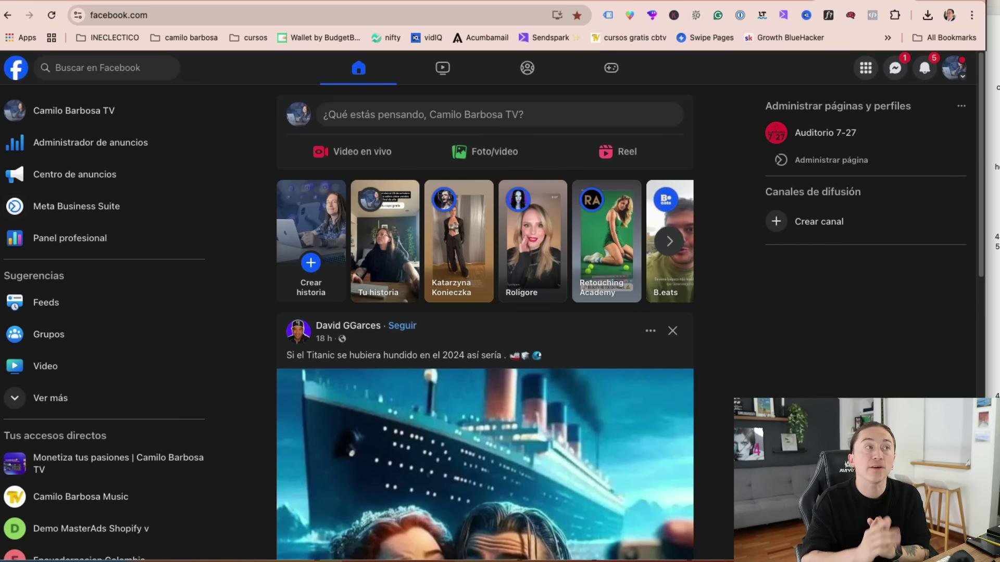
# - Go to Administrador de anuncios, show the Campañas list, and start a new campaign with + Crear
pyautogui.click(99, 148)
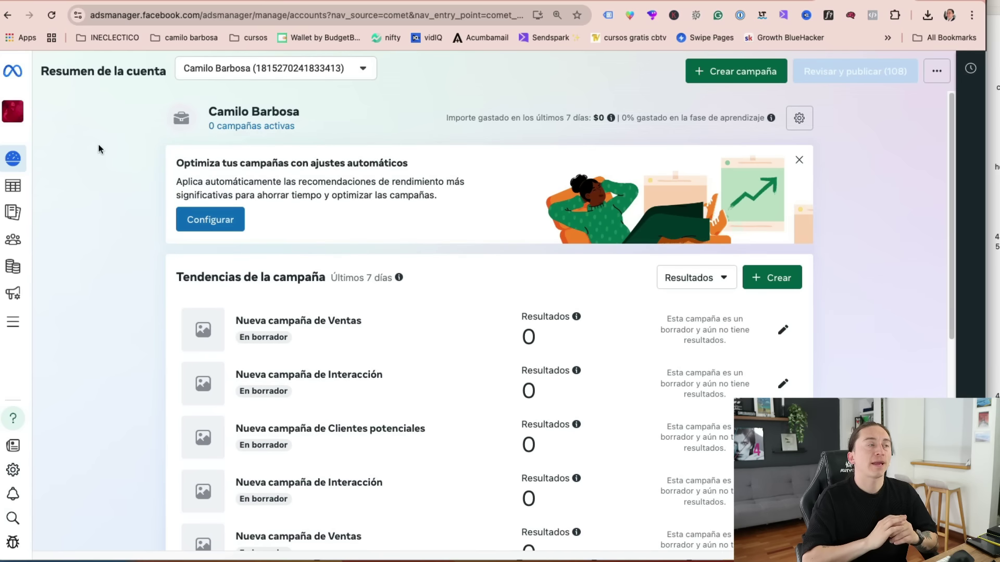
pyautogui.moveTo(23, 201)
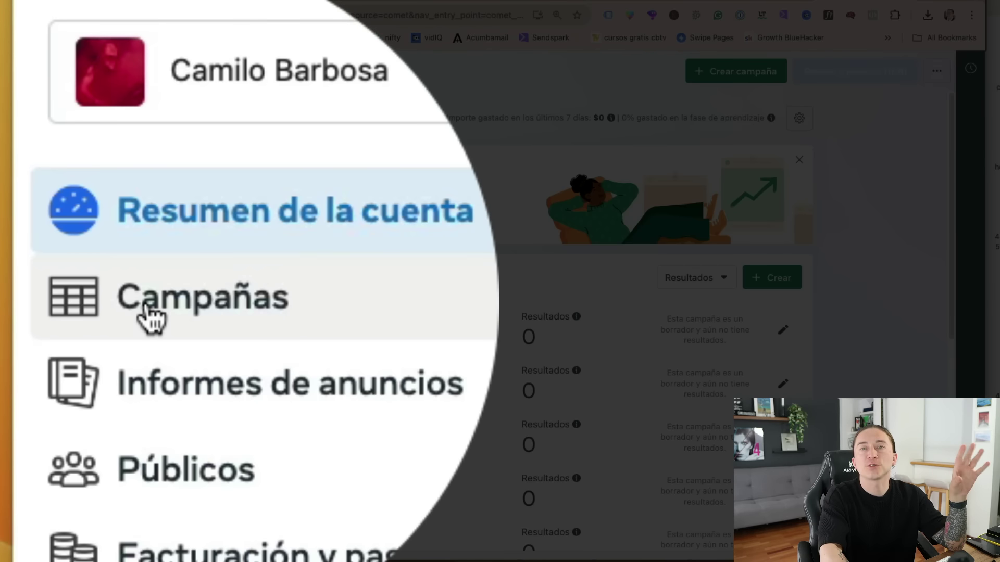
pyautogui.click(150, 315)
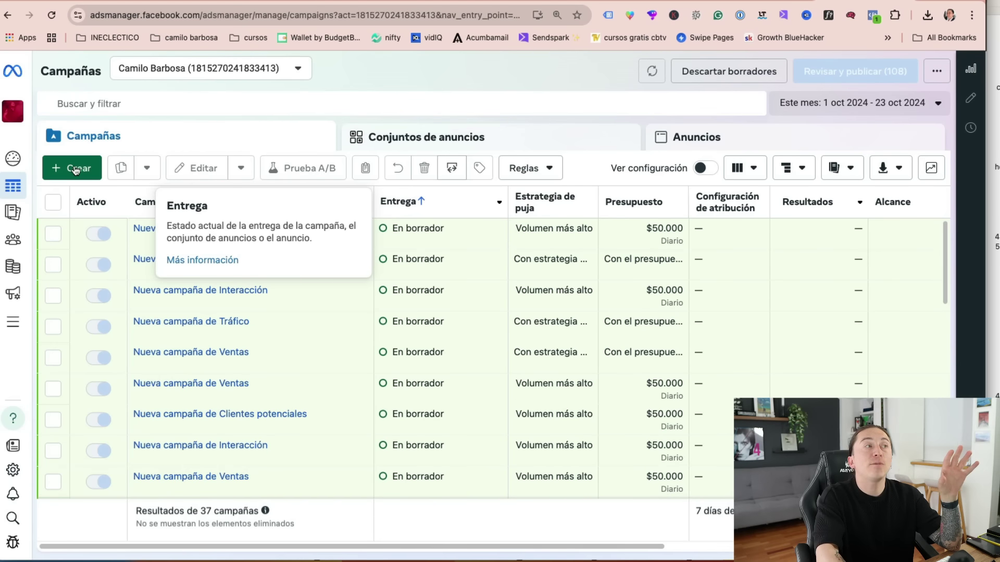
pyautogui.click(76, 169)
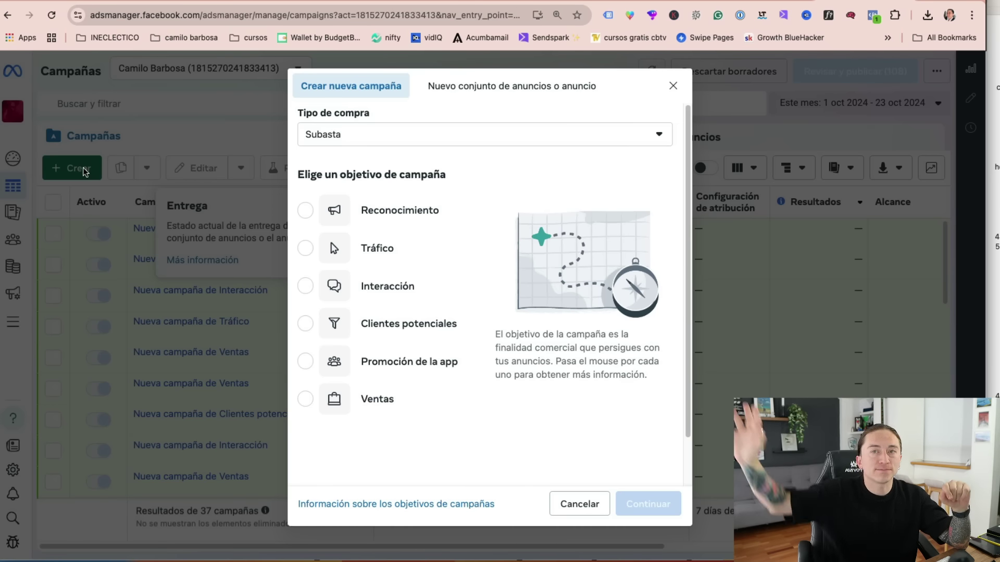
# - Preview Reconocimiento, Tráfico, Interacción, Clientes potenciales and Promoción de la app, ending on Ventas
pyautogui.click(423, 224)
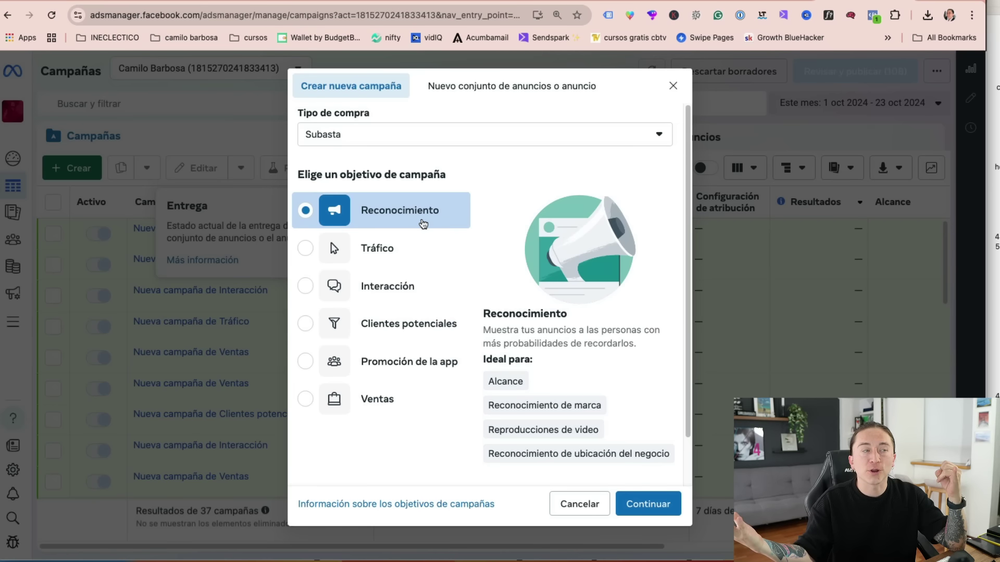
pyautogui.click(383, 258)
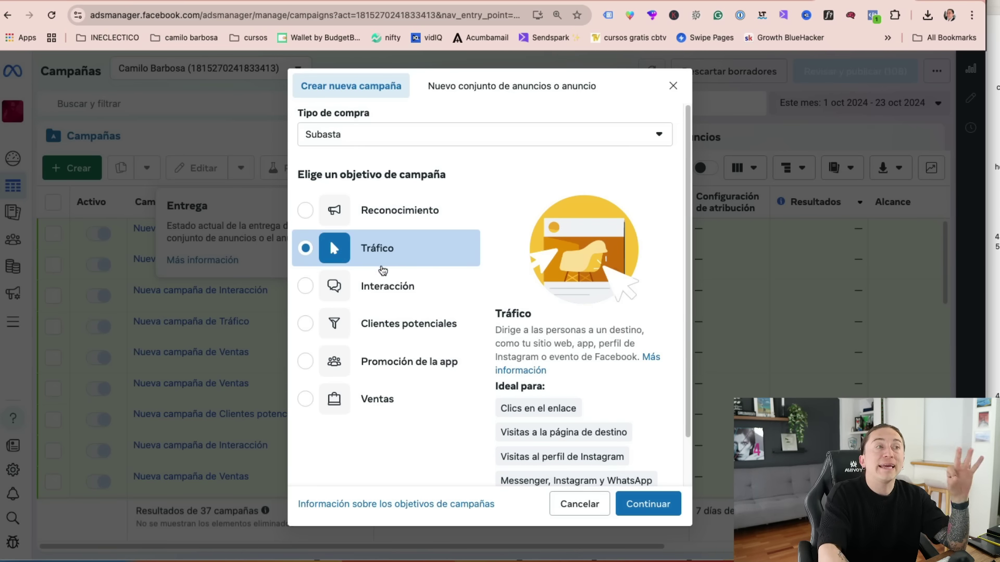
pyautogui.click(390, 287)
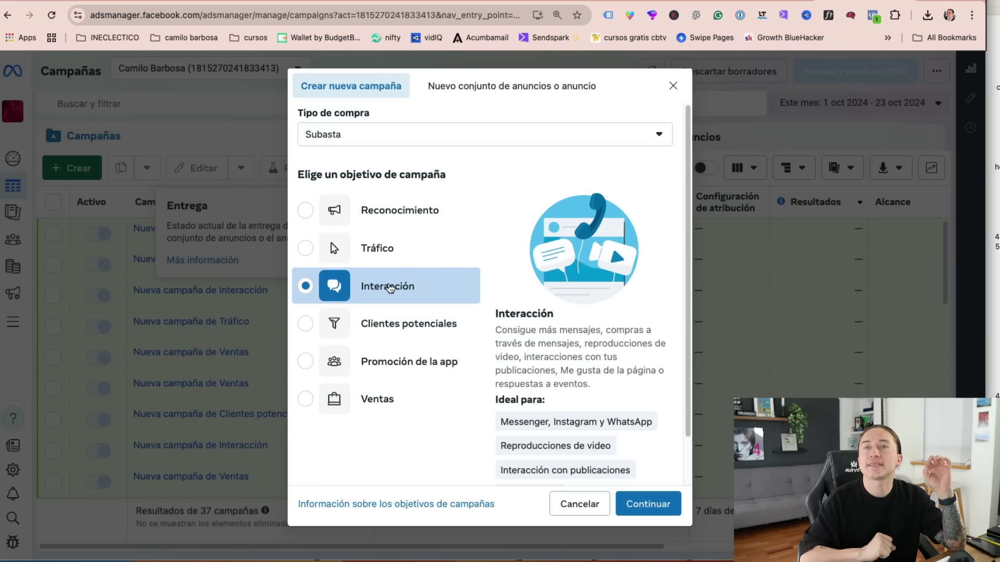
pyautogui.click(389, 332)
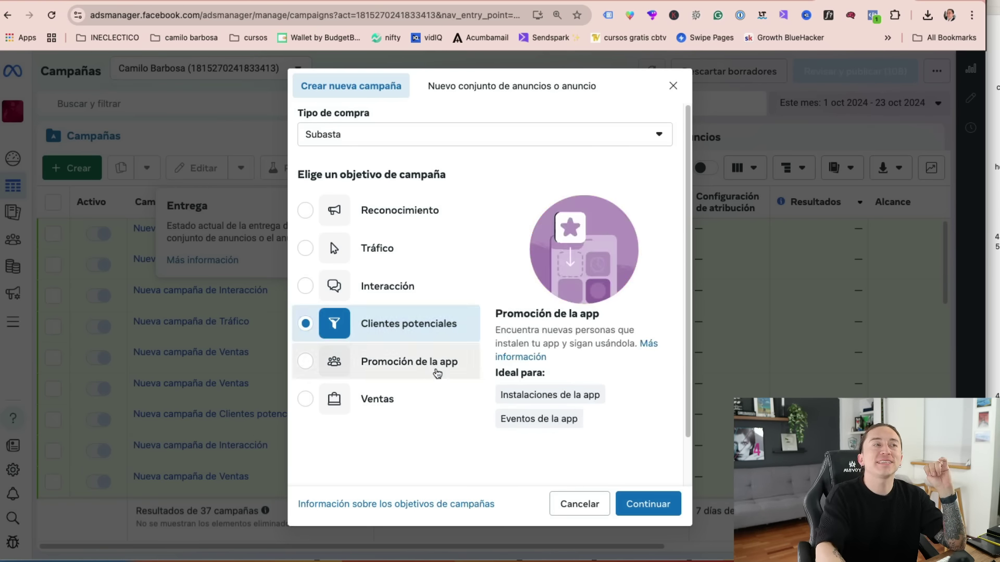
pyautogui.click(413, 363)
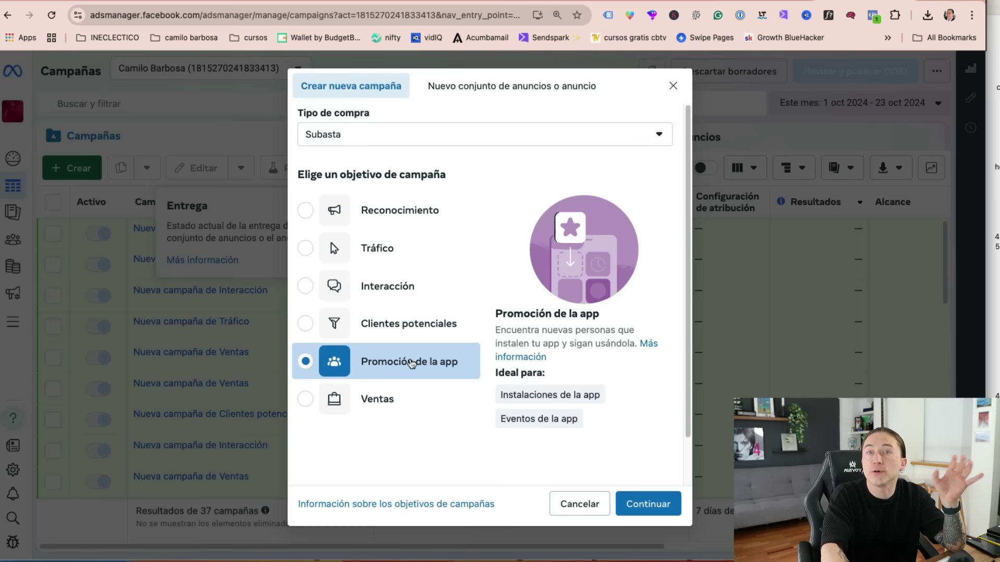
pyautogui.click(364, 401)
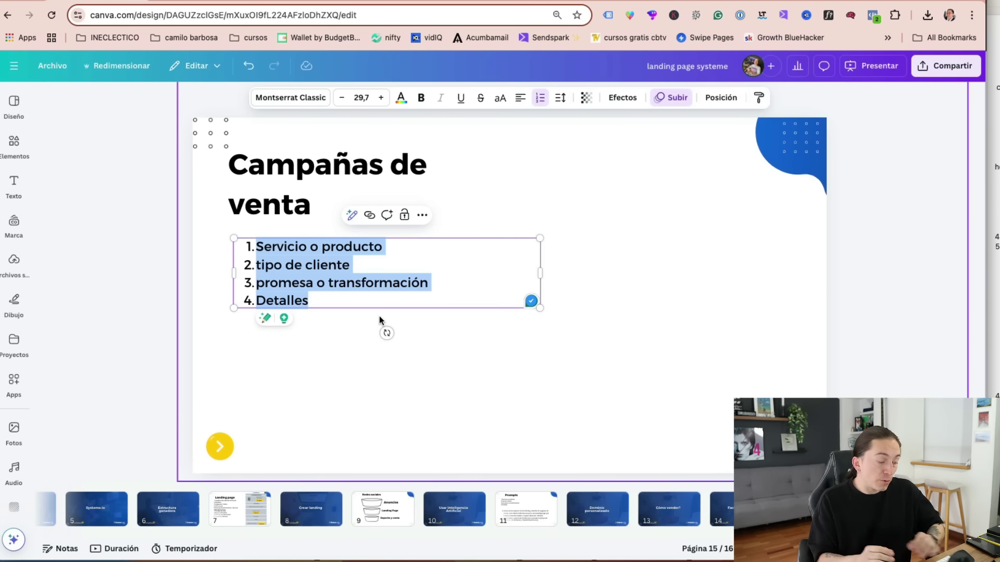
# - Replace the numbered list with Dominio personalizado, Crear el pixel and Verificar dominio
pyautogui.write('Dominio persn')
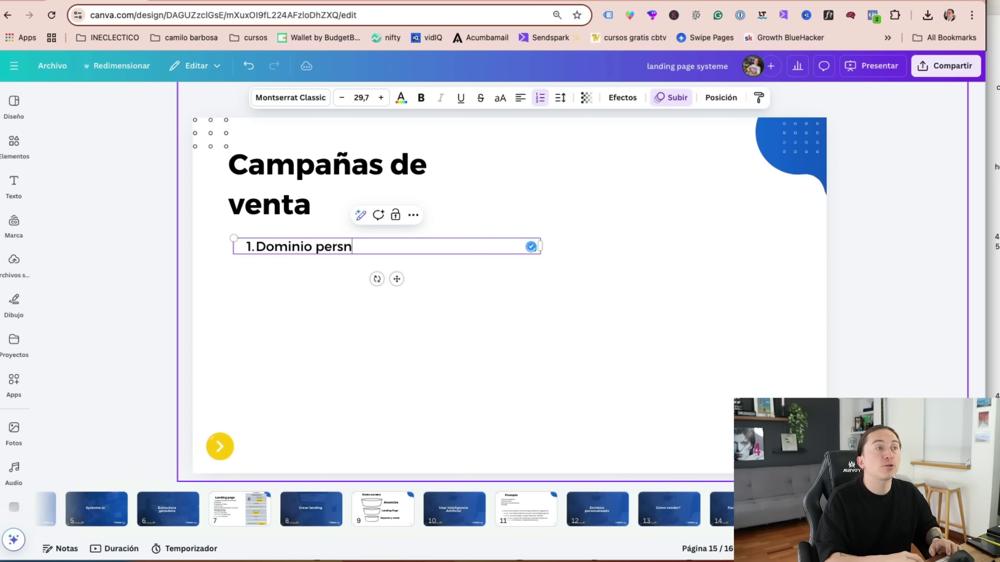
pyautogui.press('BackSpace')
pyautogui.write('onalizado')
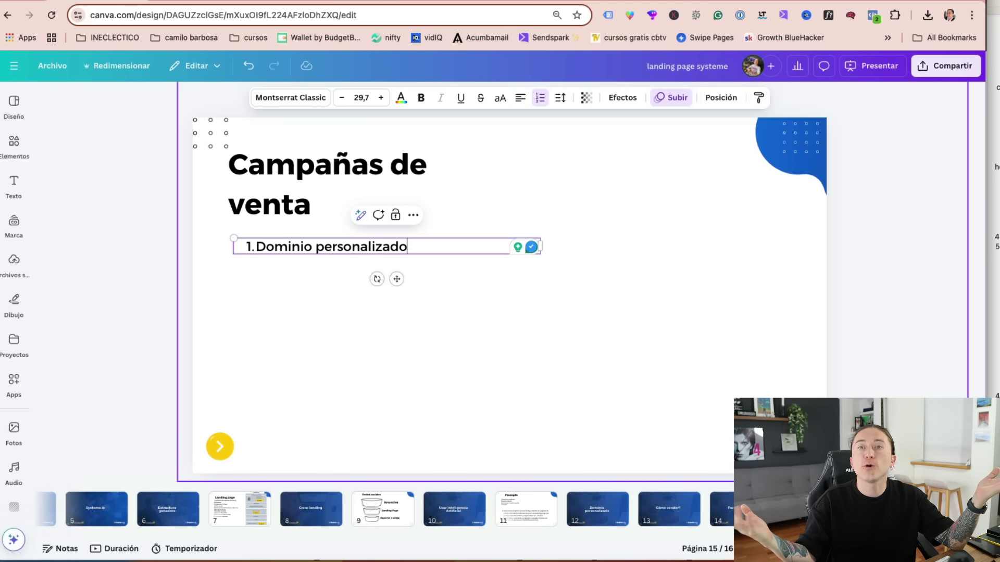
pyautogui.press('Return')
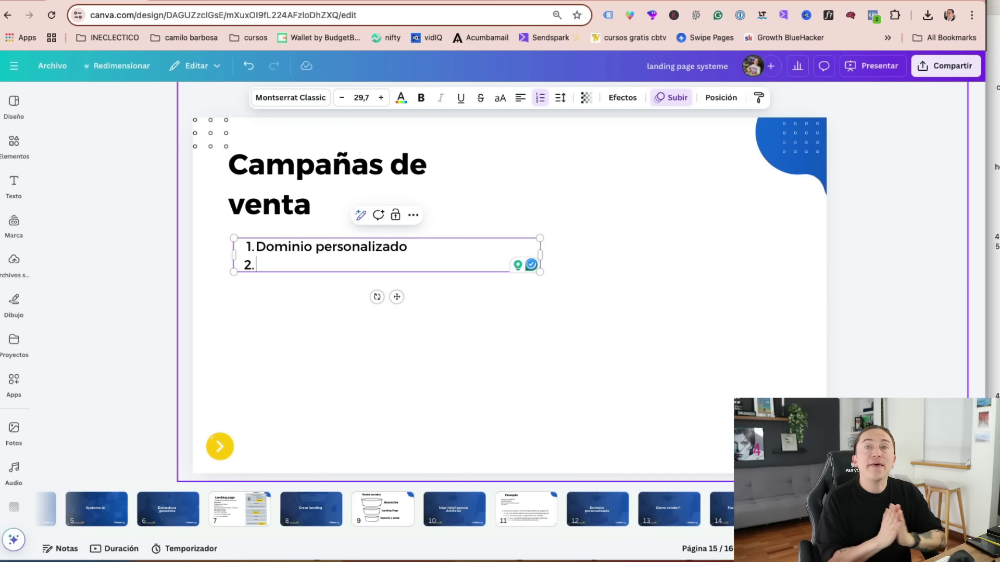
pyautogui.write('Crear el pixel')
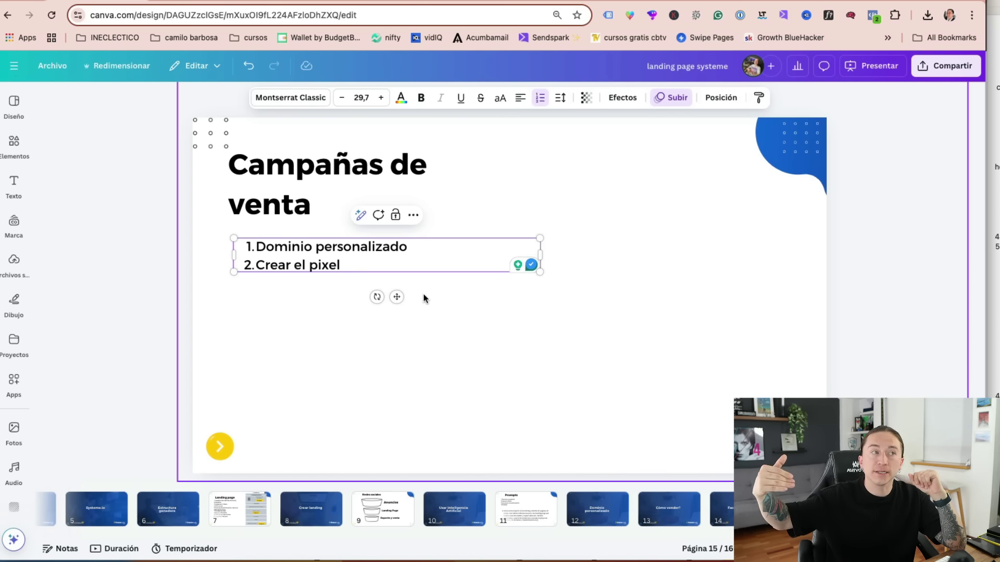
pyautogui.press('Return')
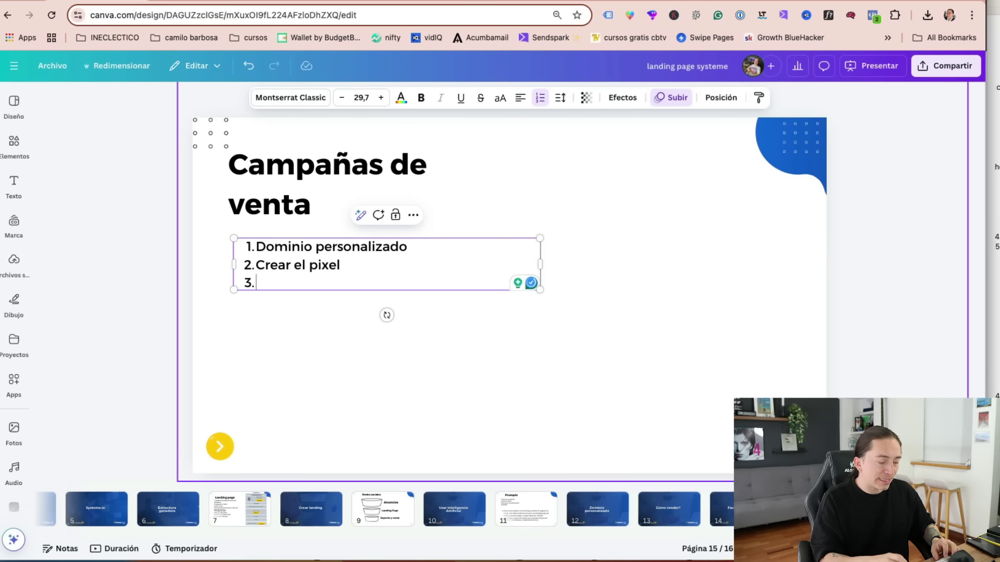
pyautogui.write('Verificar')
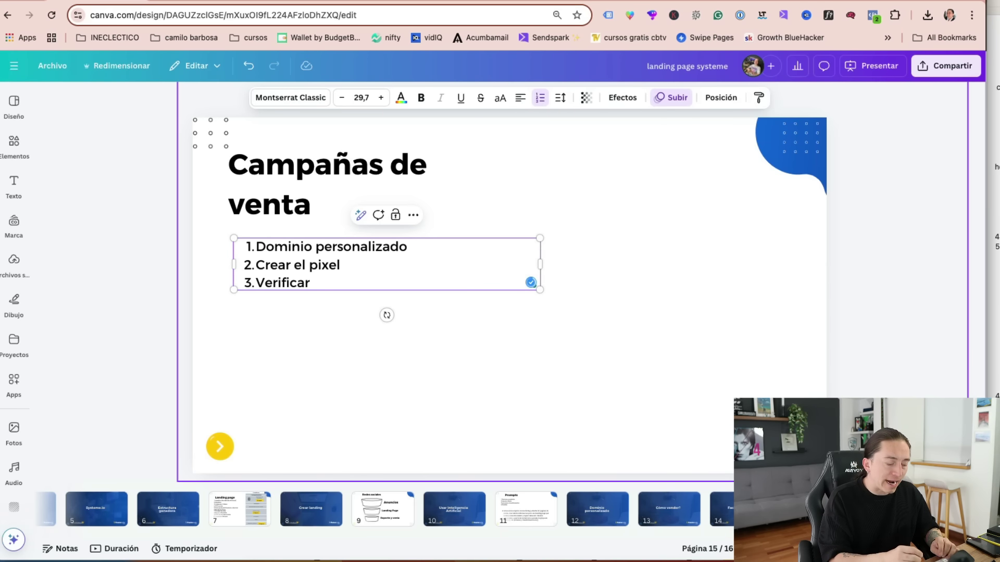
pyautogui.write(' dominio')
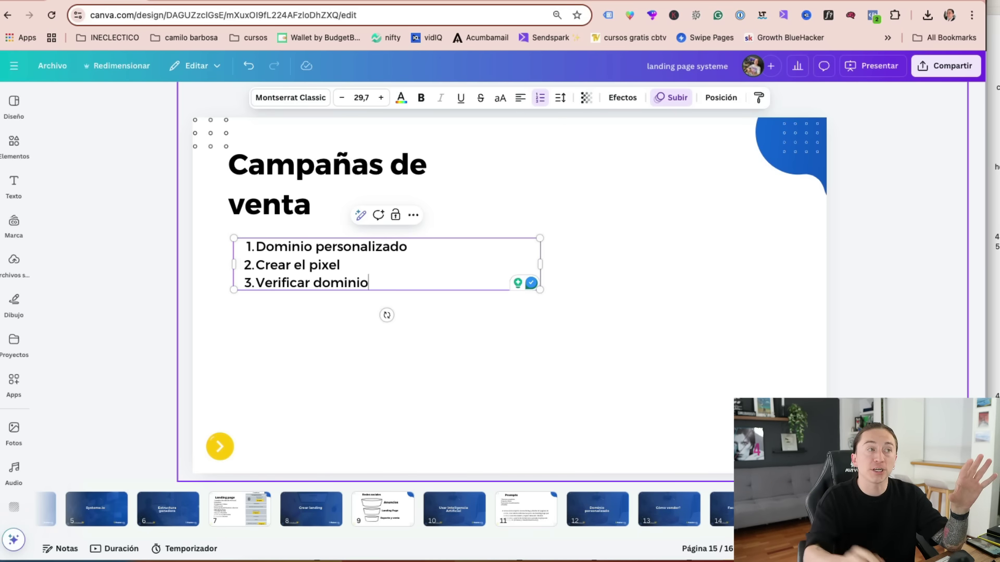
# - Narrow the list text box and duplicate the Campañas de venta slide
pyautogui.moveTo(540, 264); pyautogui.dragTo(445, 271)
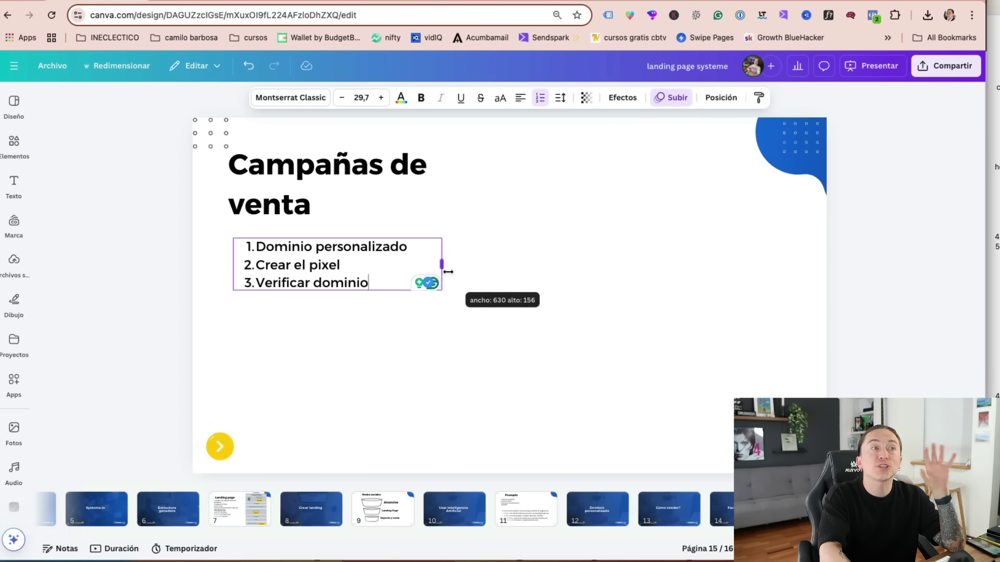
pyautogui.click(473, 342)
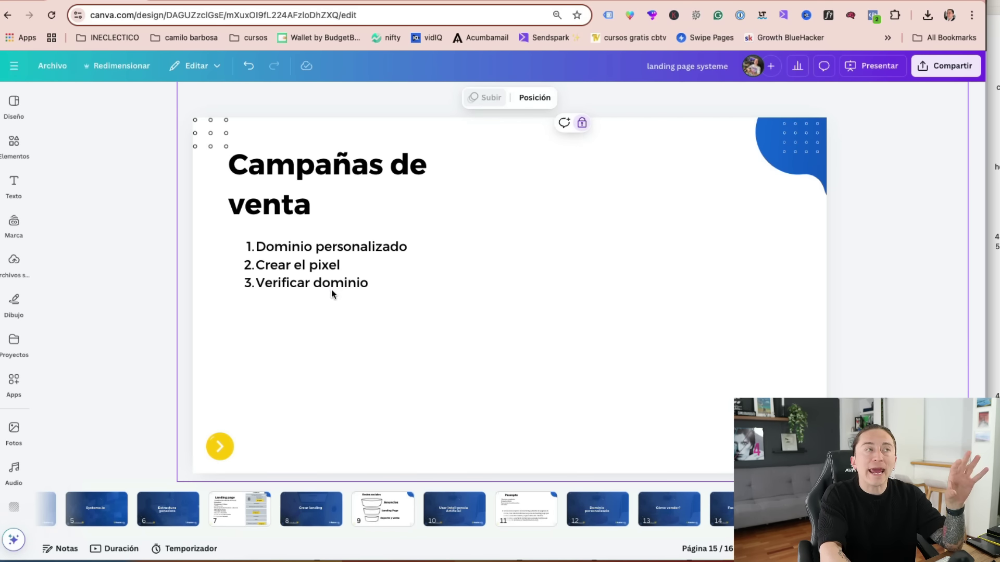
pyautogui.press('super+d')
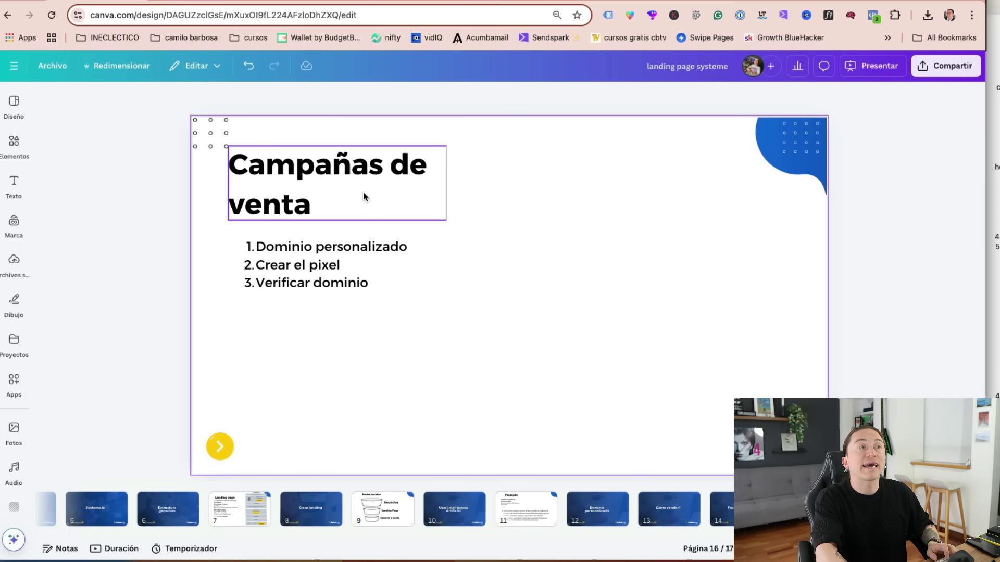
# - Retitle the duplicated Canva slide 'Creativos'
pyautogui.doubleClick(328, 201)
pyautogui.write('Activ')
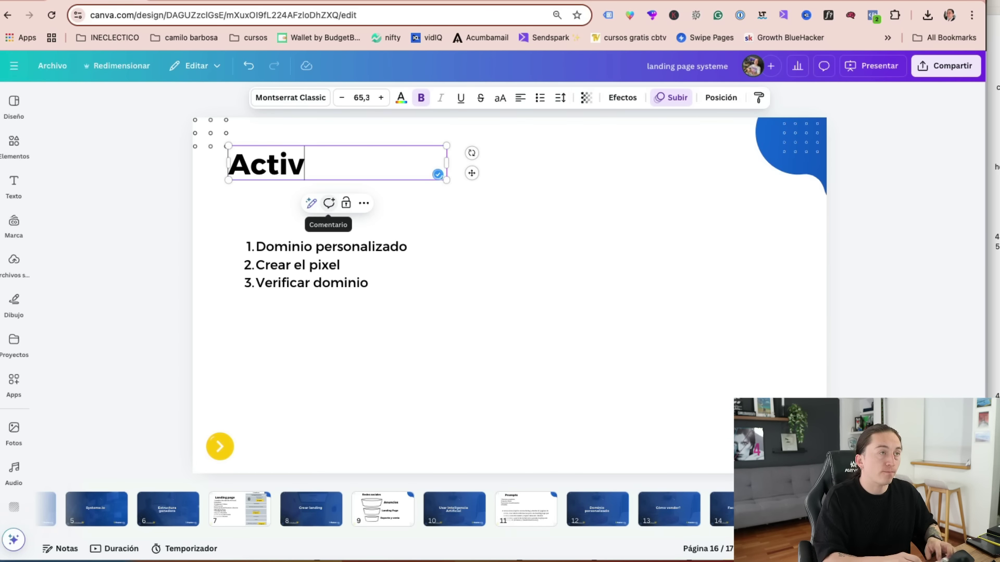
pyautogui.press('super+a')
pyautogui.write('Creativos')
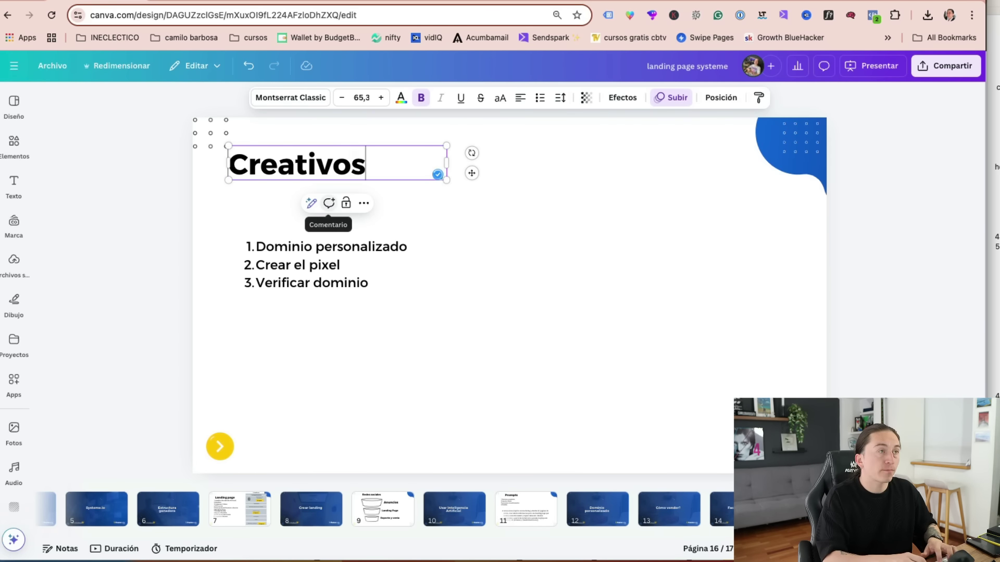
pyautogui.click(327, 261)
# - Replace the three old list items with a single item, 'imagenes o videos de venta'
pyautogui.click(326, 261)
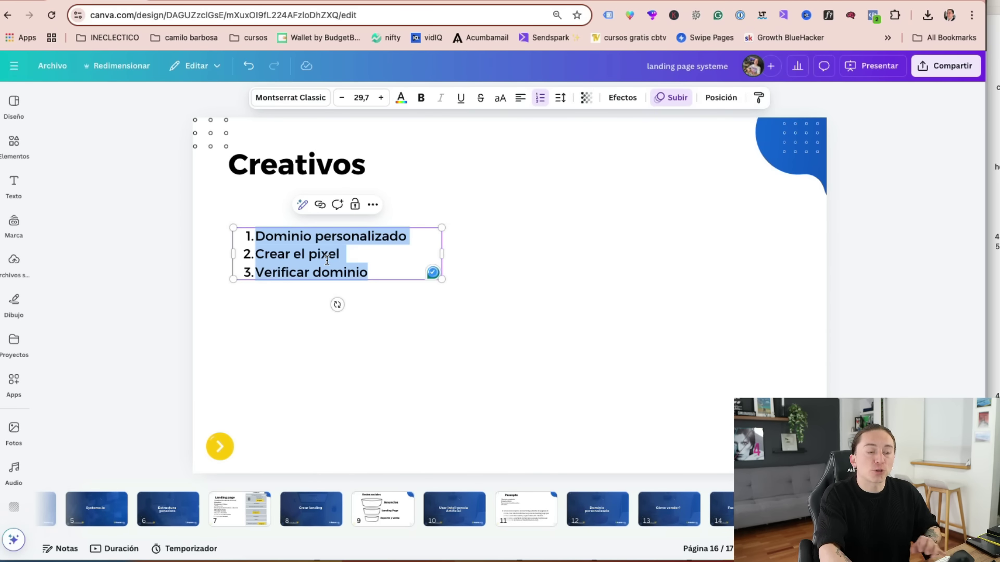
pyautogui.press('BackSpace')
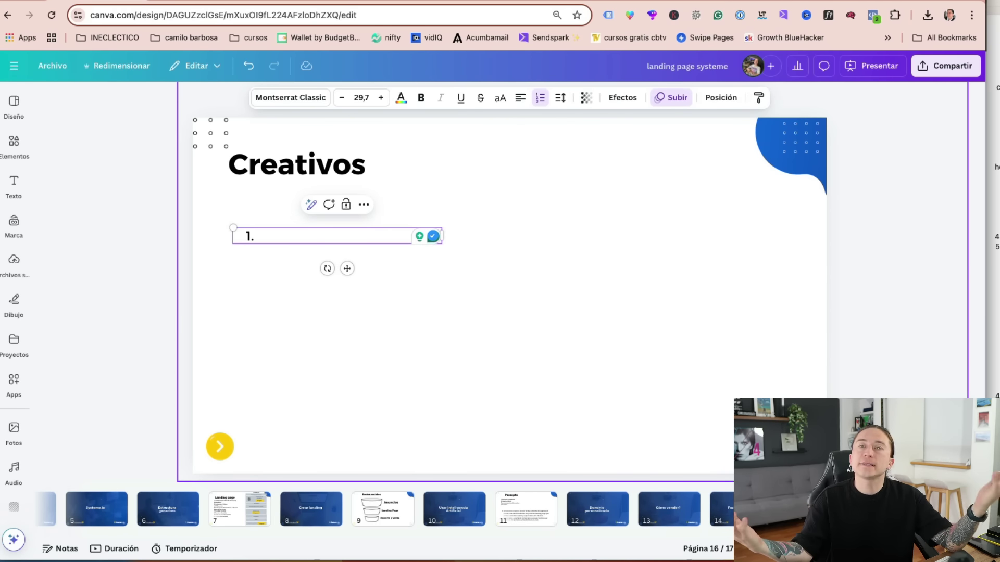
pyautogui.write('imagenes')
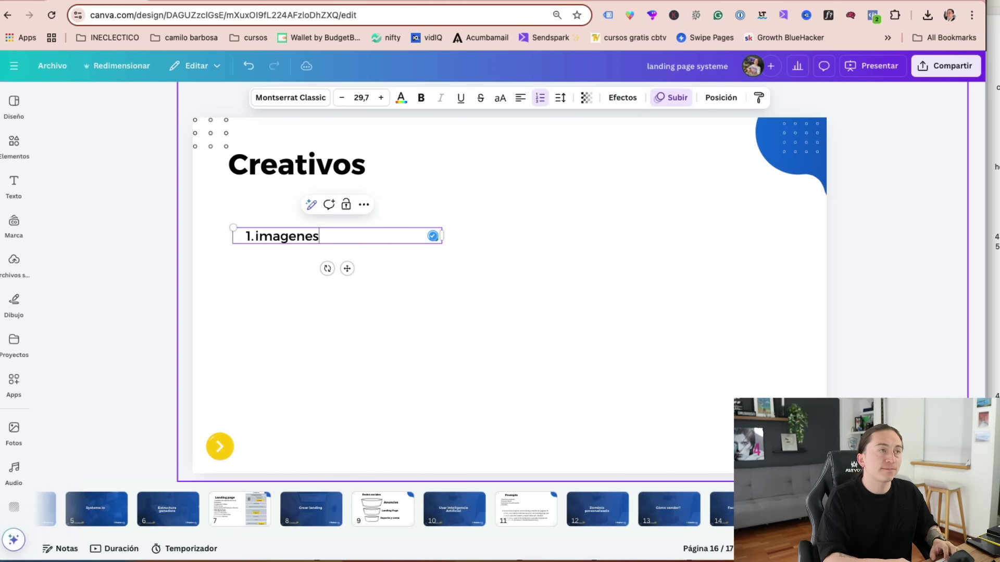
pyautogui.press('BackSpace')
pyautogui.write('s o')
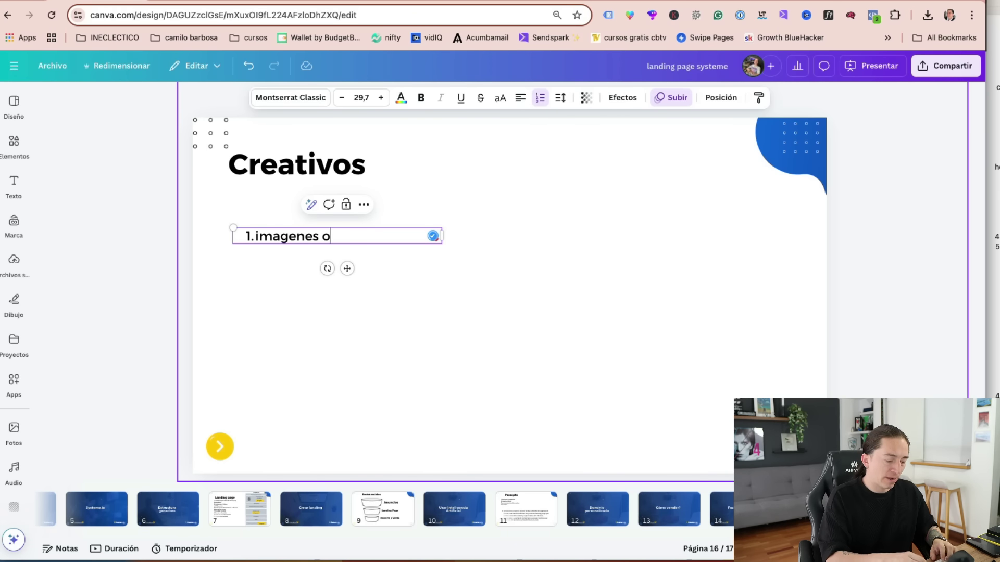
pyautogui.write(' videos de venta')
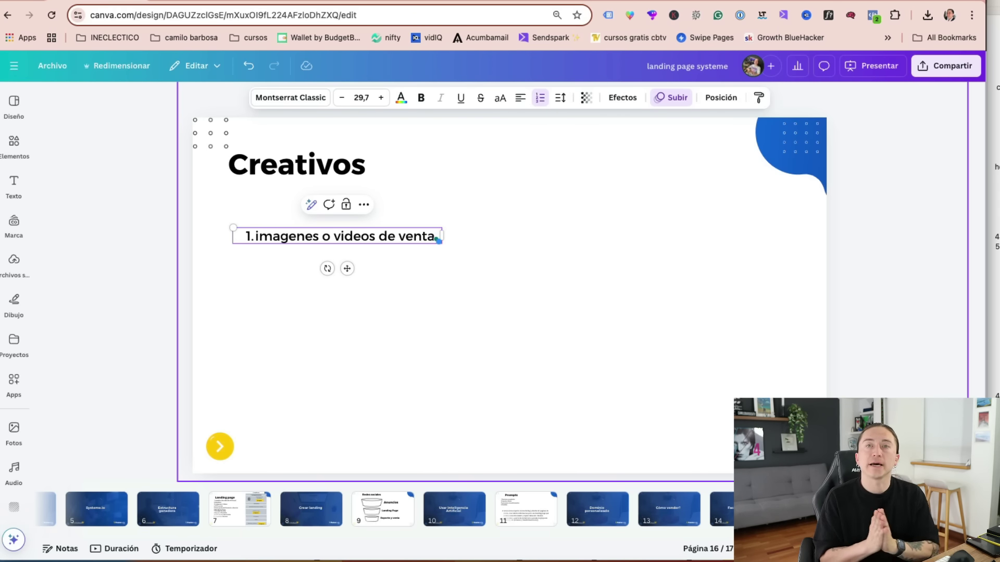
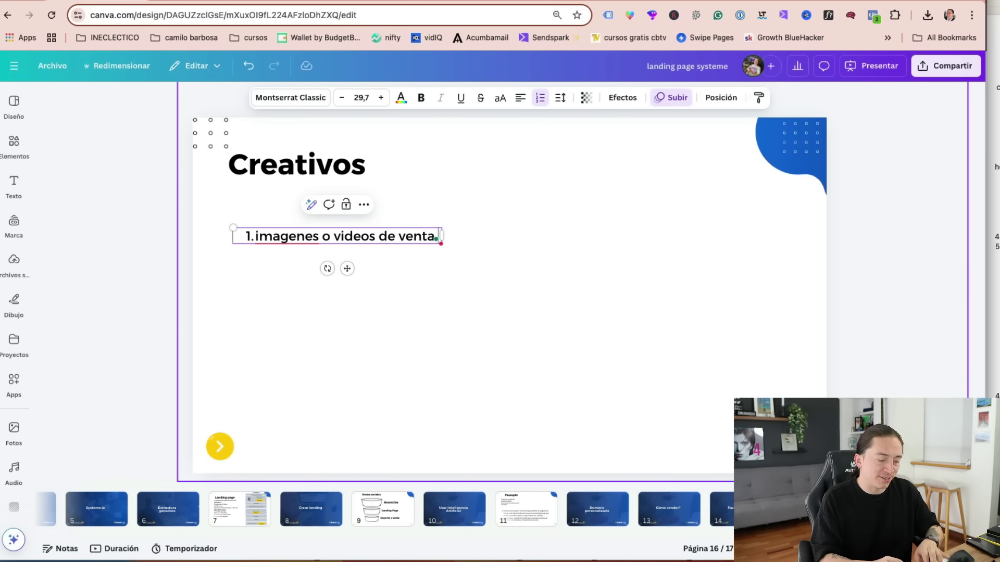
# - Add '(5) beneficios, transformacion,' under item 1 and a second item 'Textos de venta (copys)', fixing its typo
pyautogui.hotkey('shift', 'Return')
pyautogui.write('()')
pyautogui.write('5')
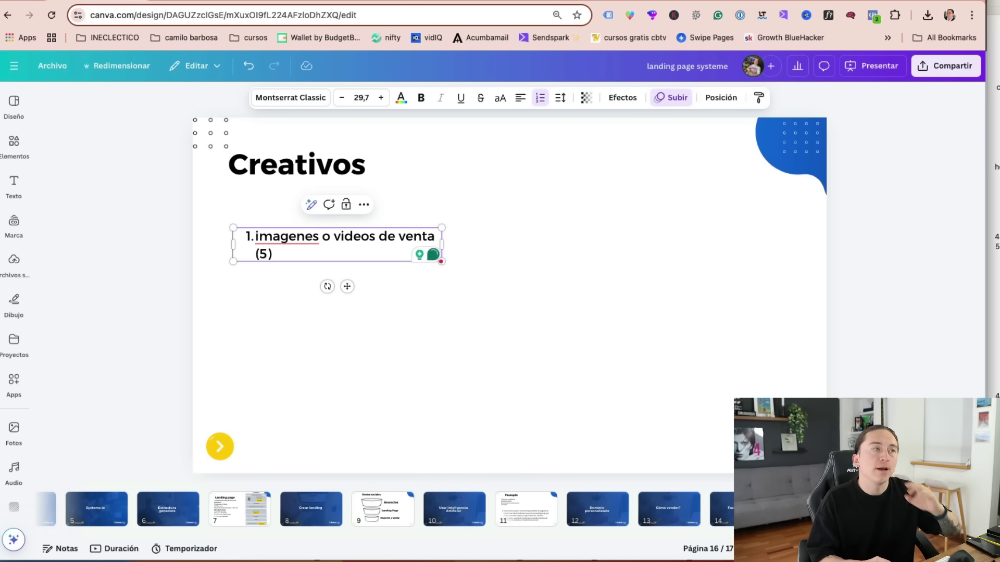
pyautogui.press('Right')
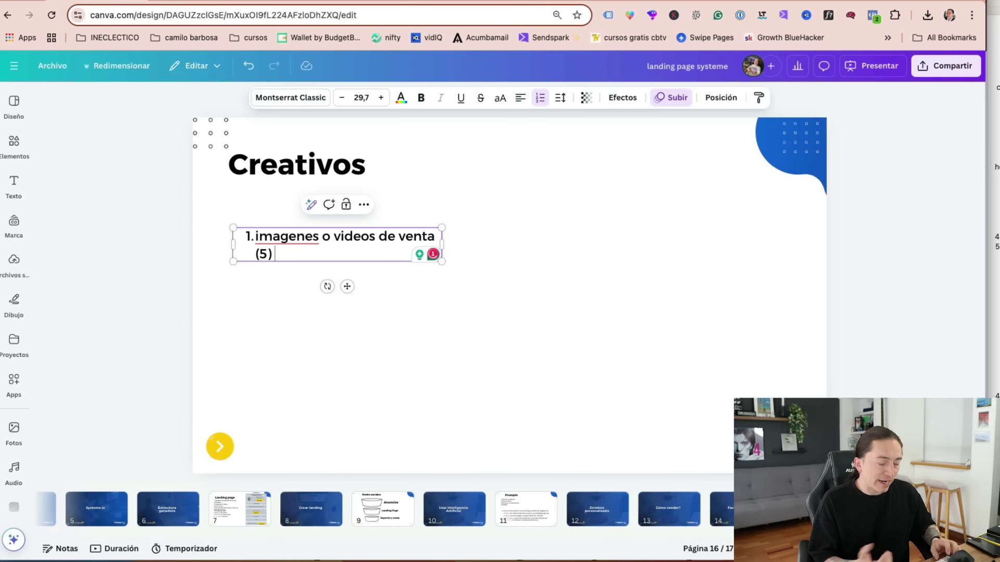
pyautogui.write('beneficios, transformacion,')
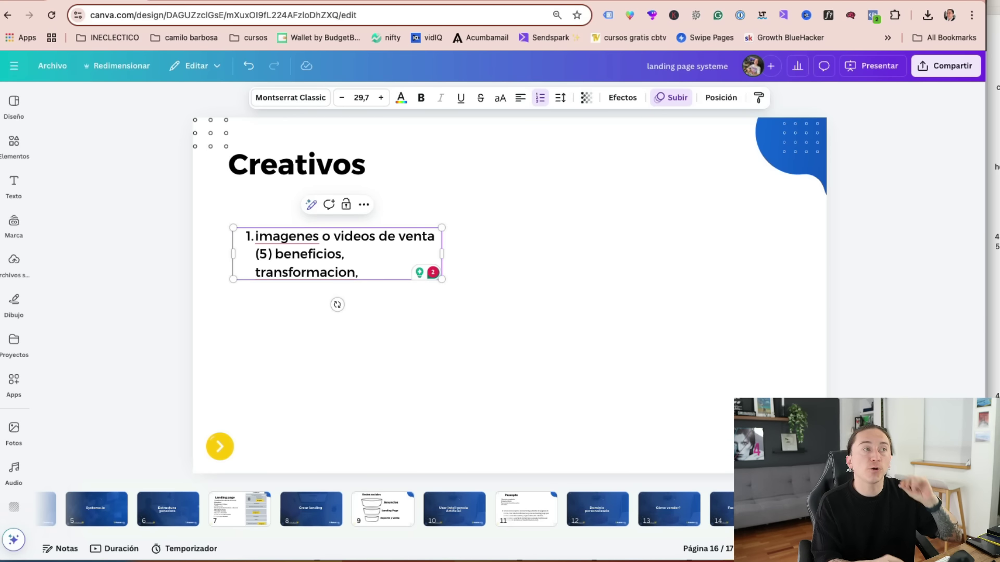
pyautogui.press('Return')
pyautogui.write('Tetos de')
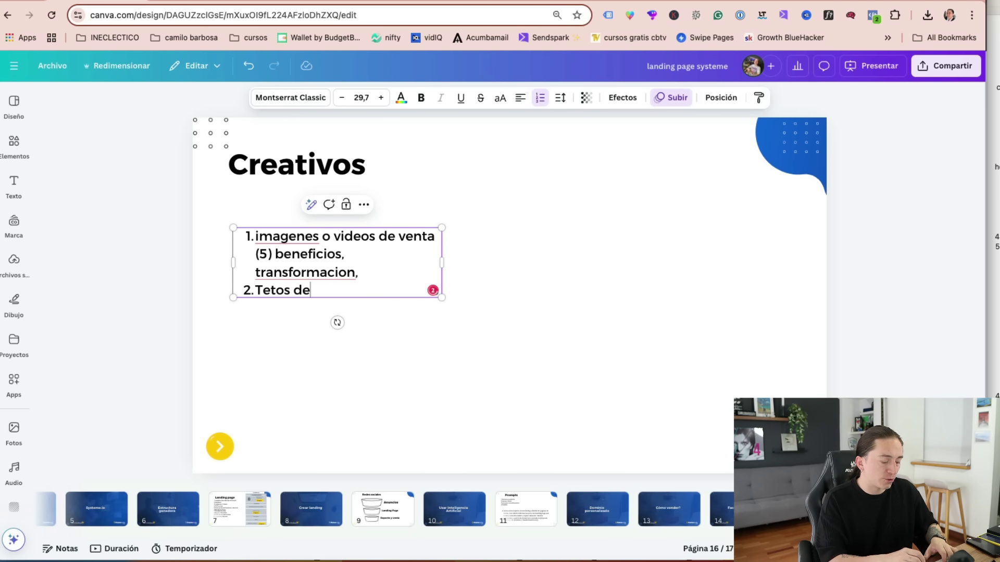
pyautogui.write(' venta')
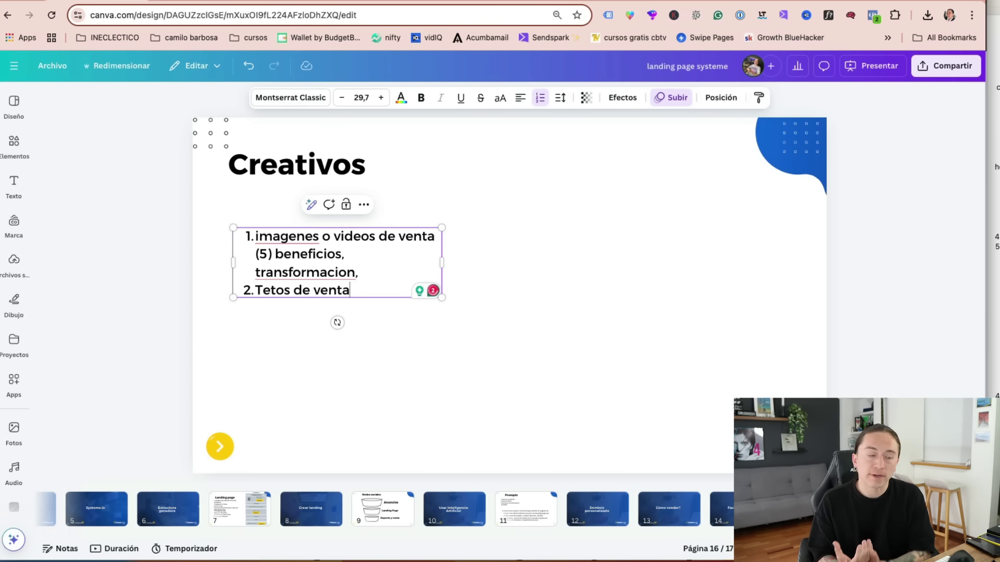
pyautogui.write(' (copys')
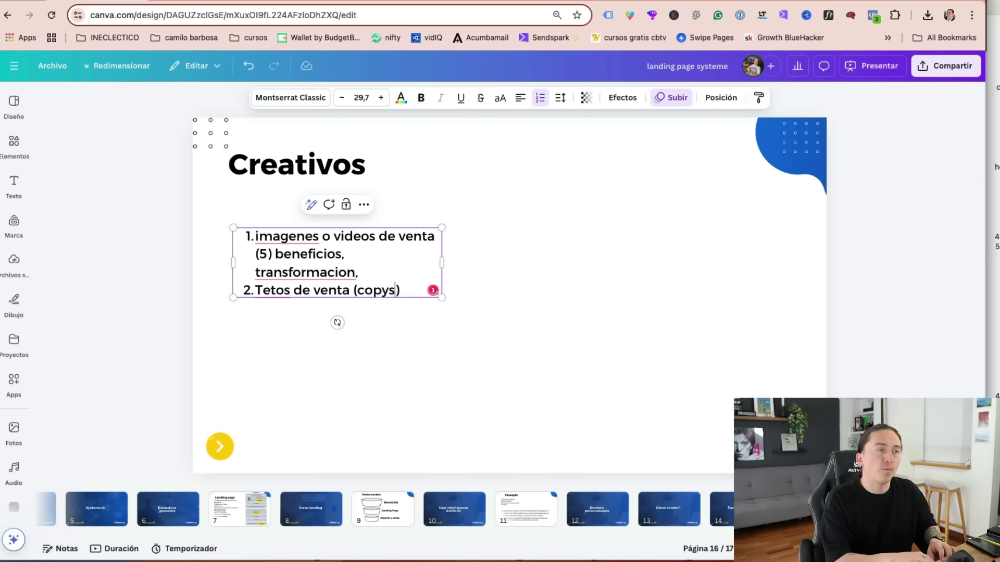
pyautogui.click(276, 290)
pyautogui.press('BackSpace')
pyautogui.write('x')
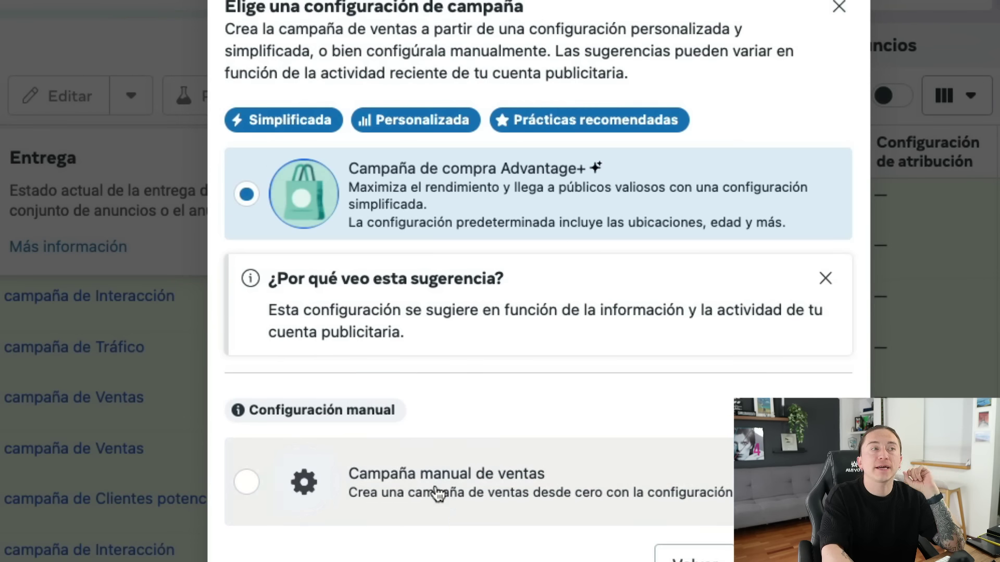
# - Choose 'Campaña manual de ventas' over the Advantage+ shopping campaign
pyautogui.click(446, 503)
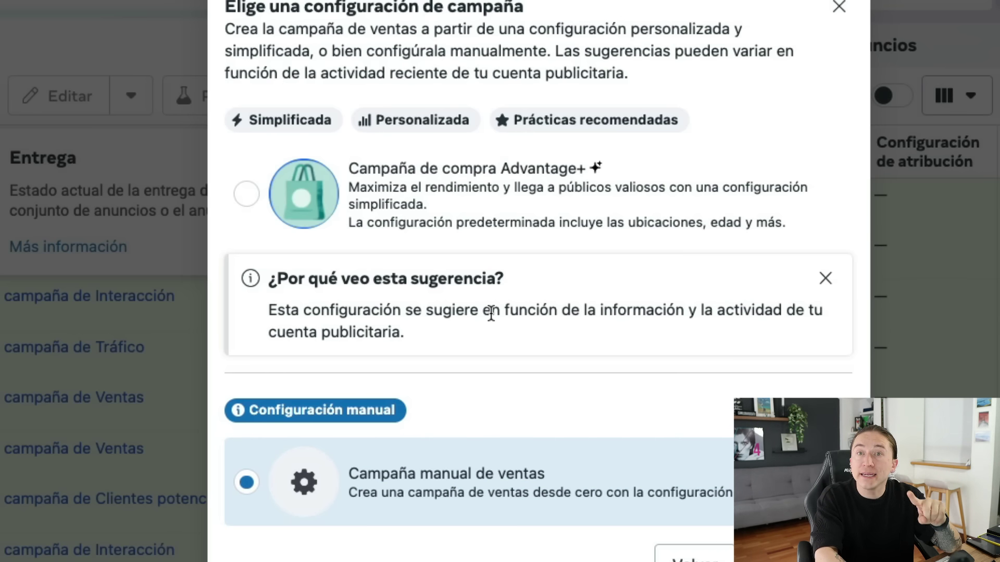
pyautogui.click(470, 191)
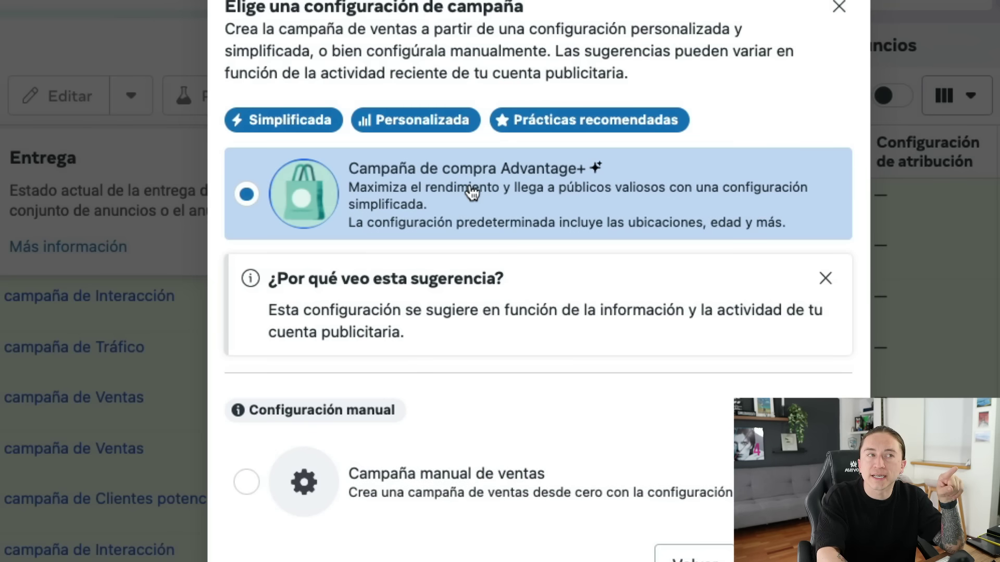
pyautogui.click(465, 509)
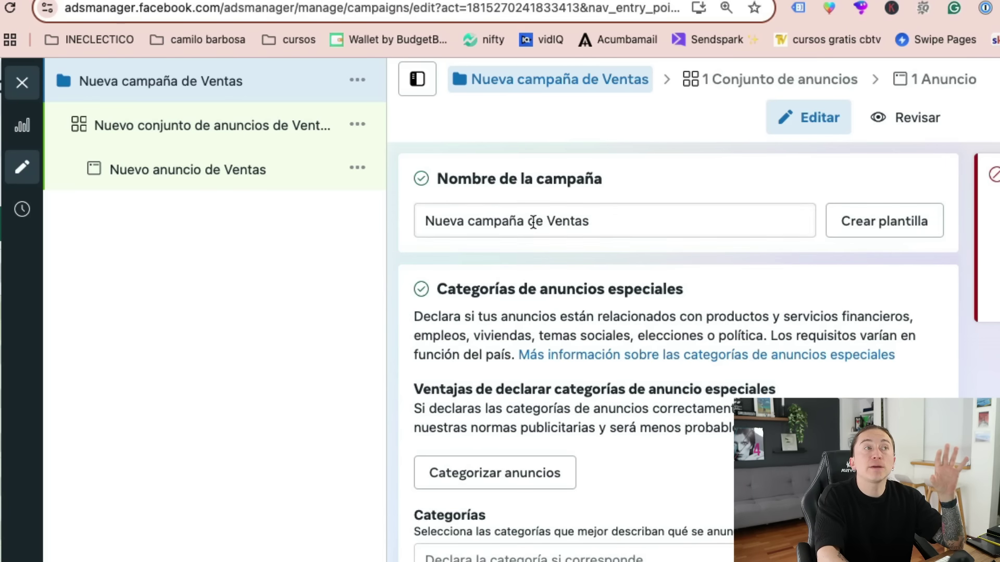
# - Rename the campaign to 'Nombre' and review its $50.000 COP daily Advantage campaign budget
pyautogui.tripleClick(532, 221)
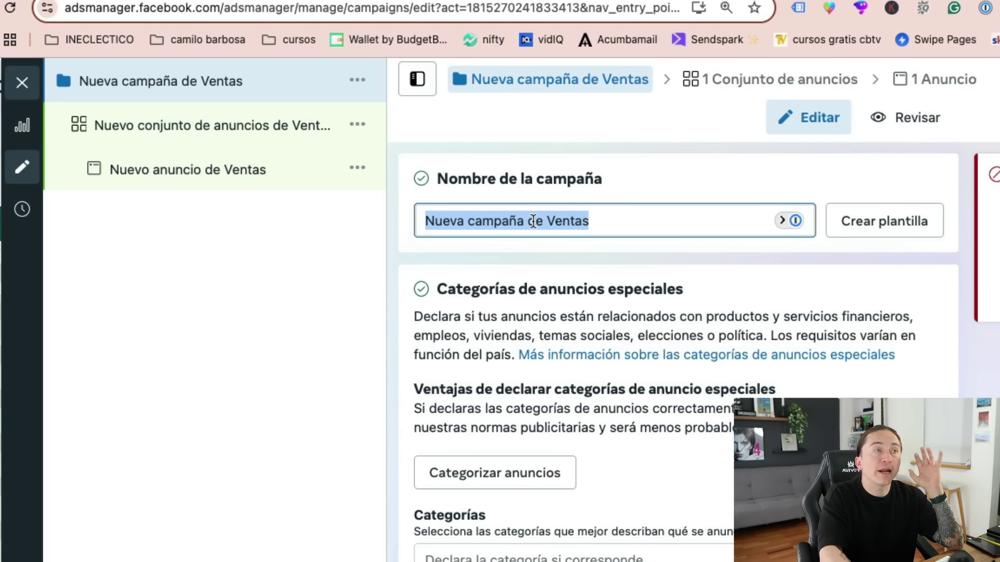
pyautogui.write('N')
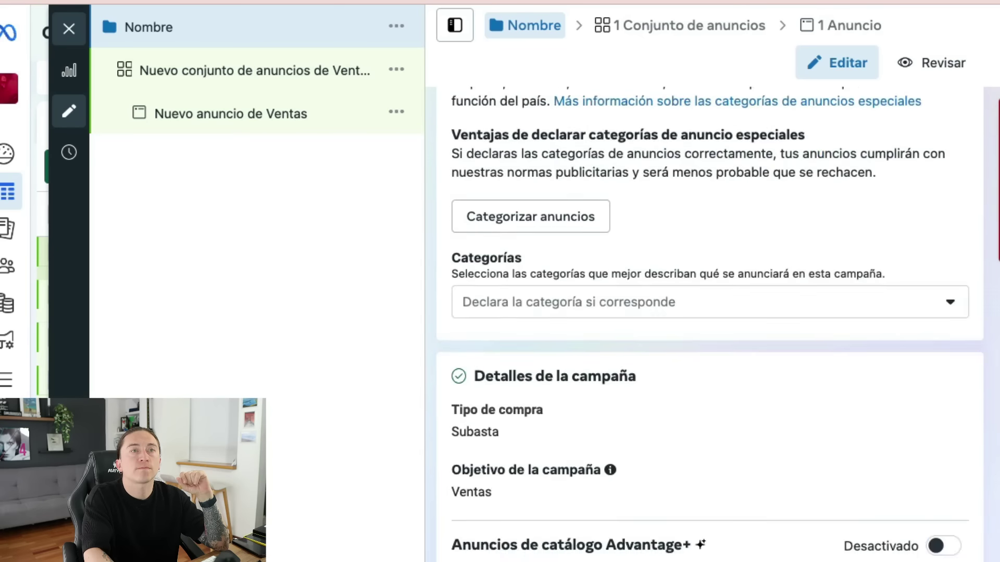
pyautogui.scroll(-5, 708, 313)
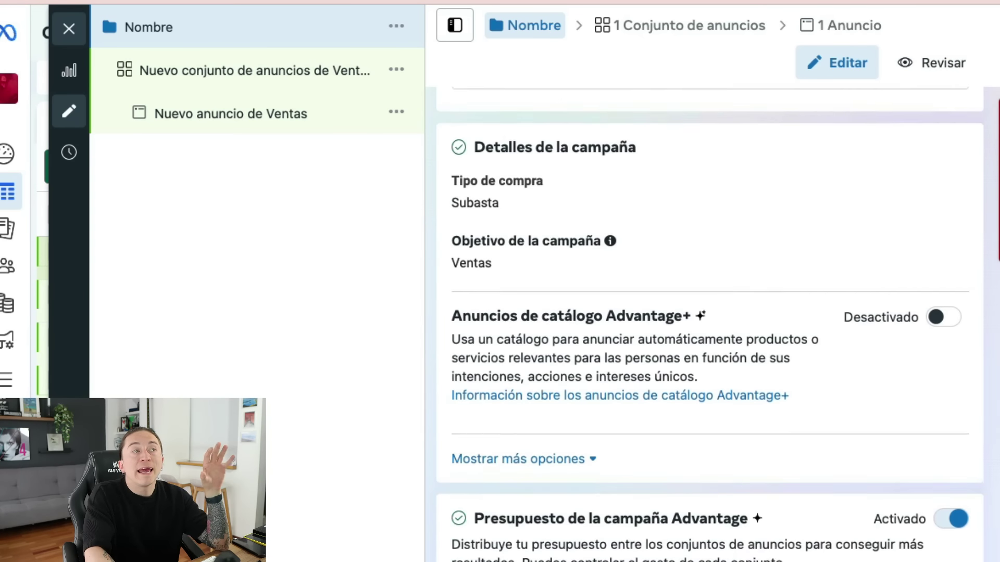
pyautogui.scroll(-6, 708, 312)
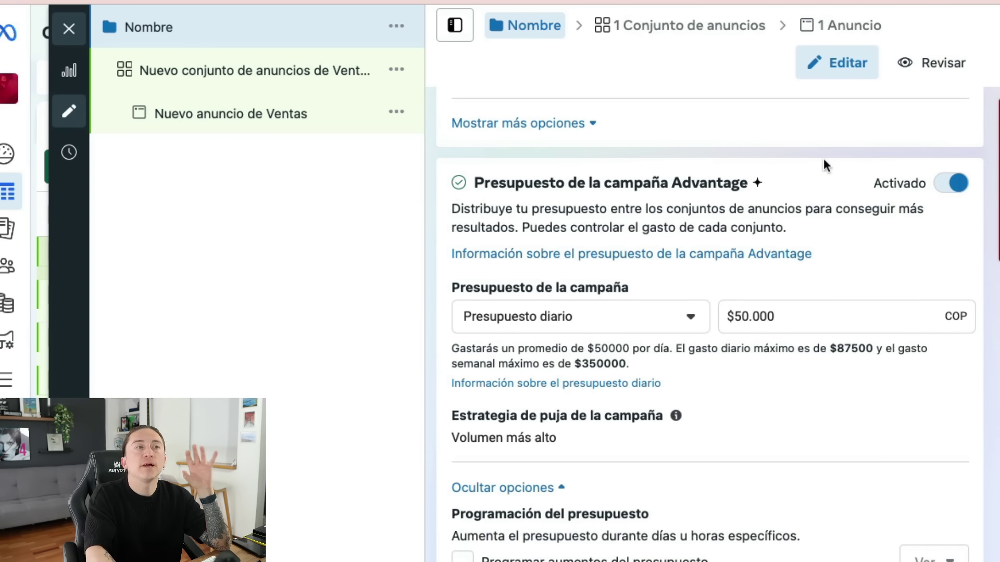
pyautogui.doubleClick(735, 183)
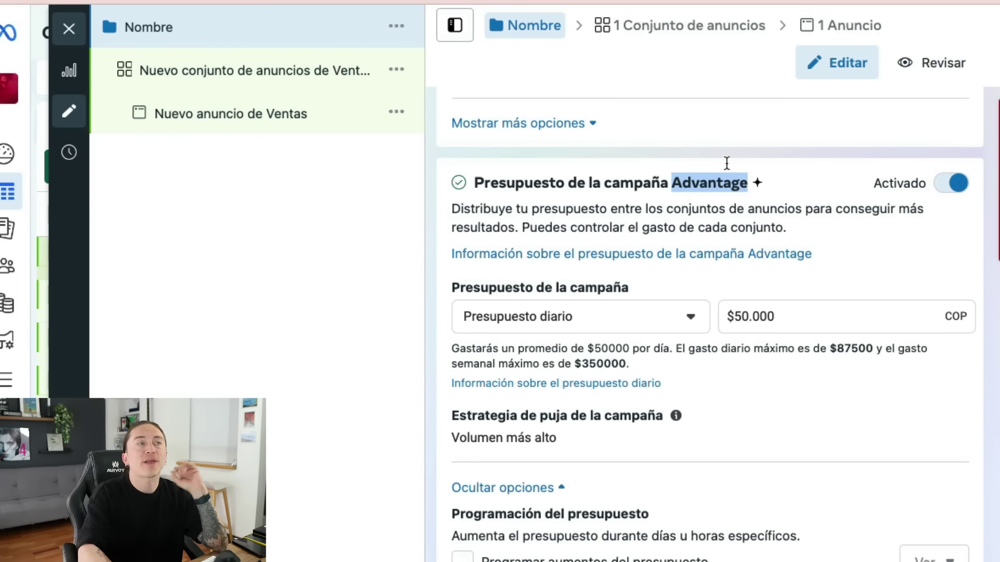
pyautogui.click(792, 319)
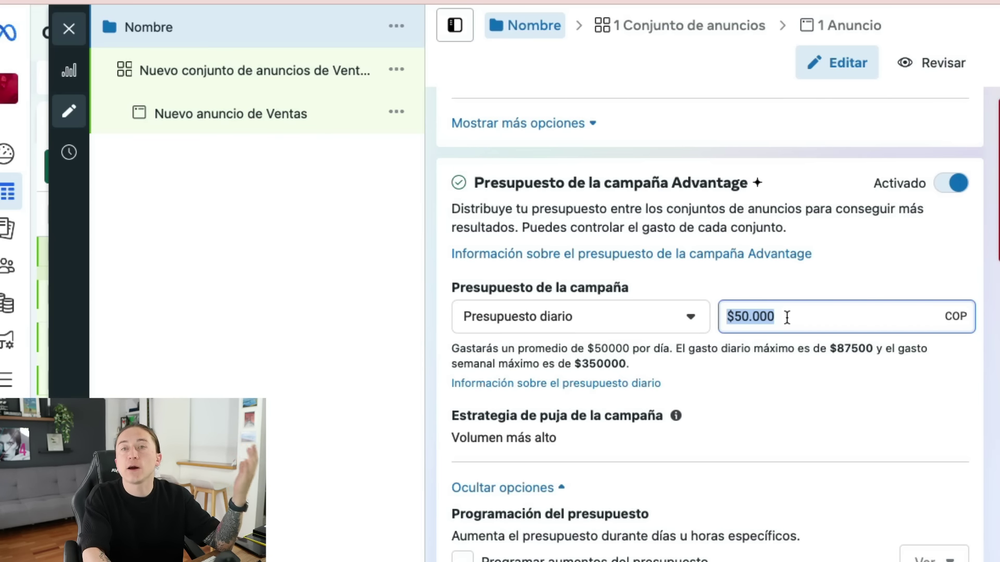
# - Change the campaign budget to 'Presupuesto total' with an amount of $400.000 COP
pyautogui.click(651, 314)
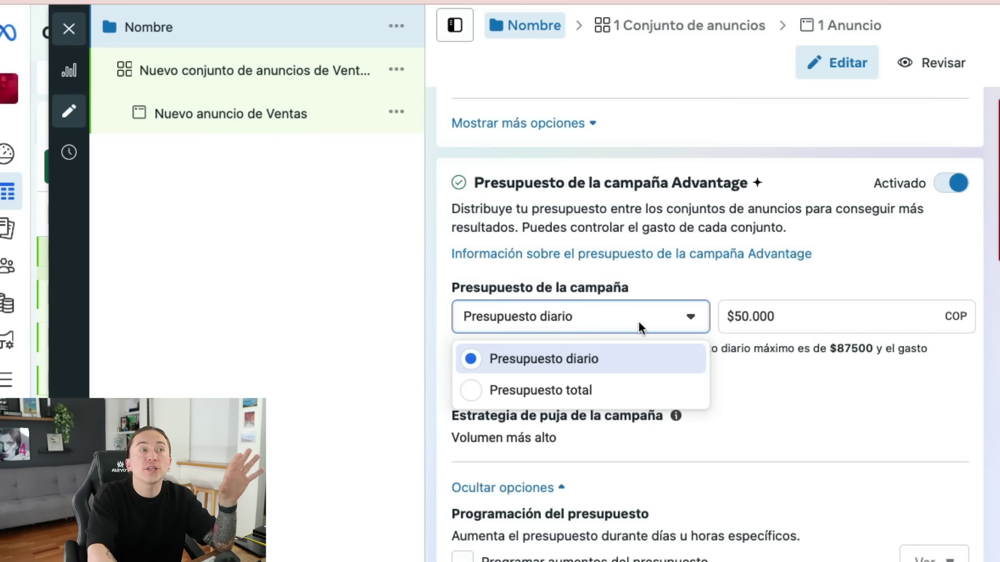
pyautogui.click(583, 392)
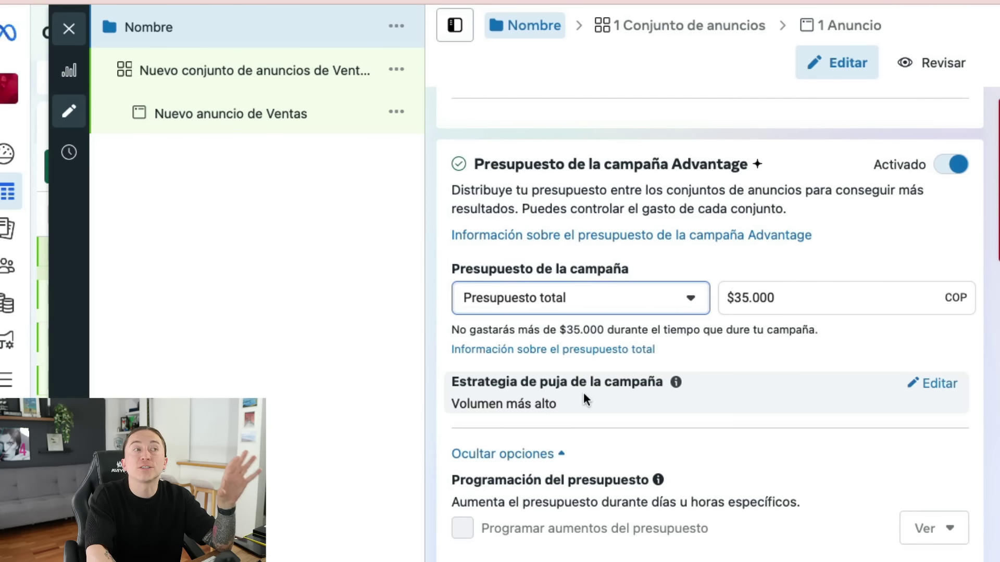
pyautogui.click(769, 302)
pyautogui.doubleClick(768, 301)
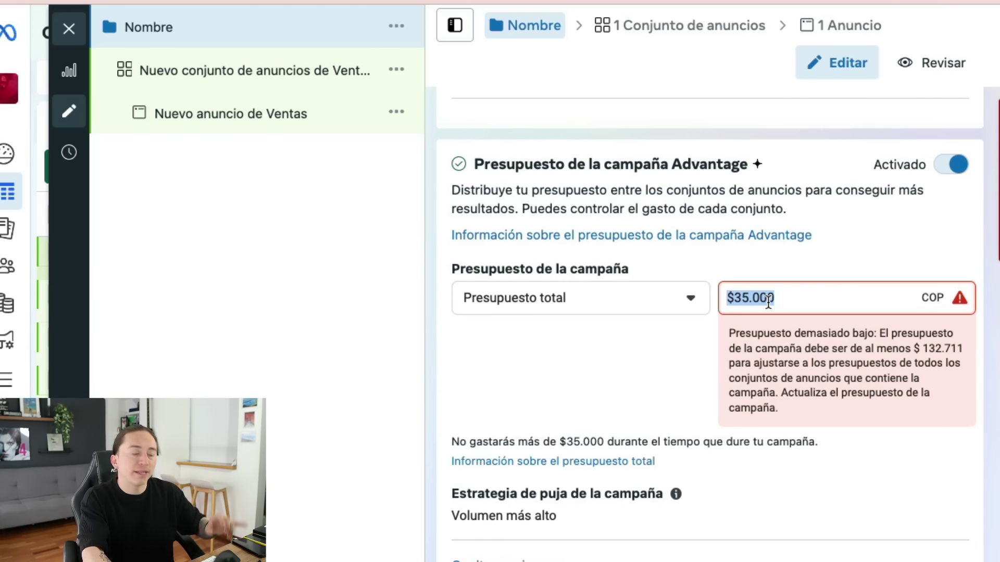
pyautogui.write('100')
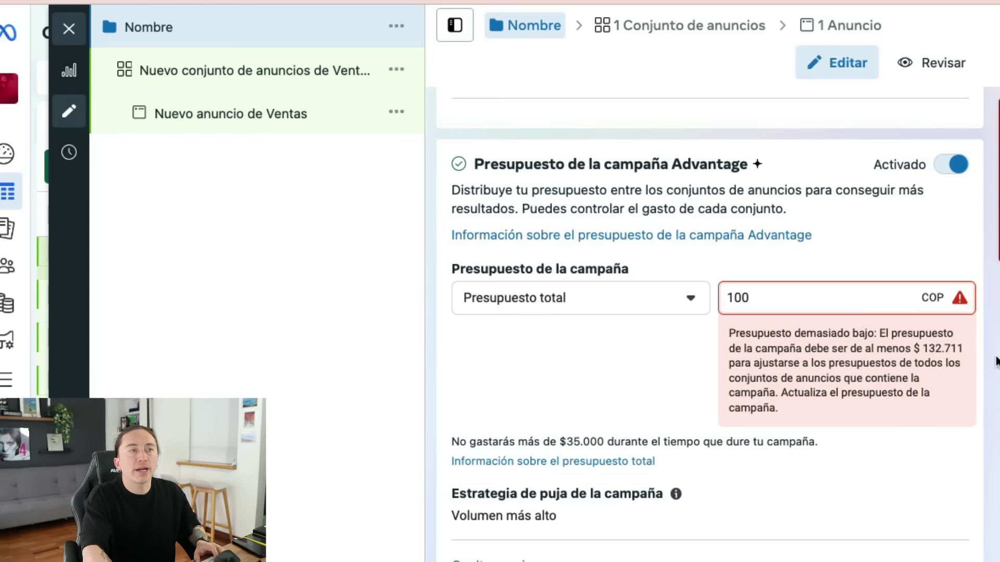
pyautogui.doubleClick(841, 297)
pyautogui.write('400000')
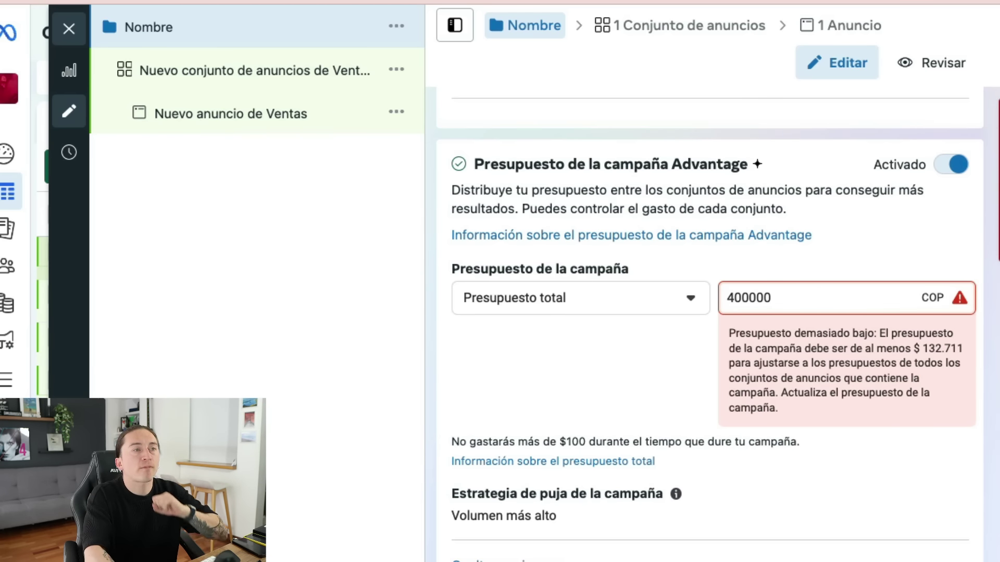
pyautogui.click(837, 389)
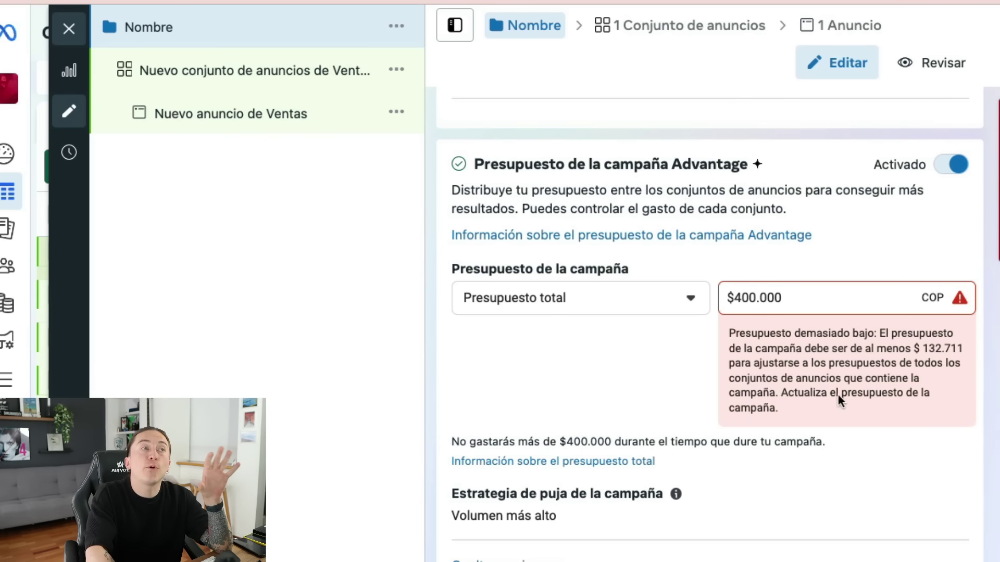
pyautogui.scroll(-9, 806, 363)
pyautogui.scroll(8, 835, 416)
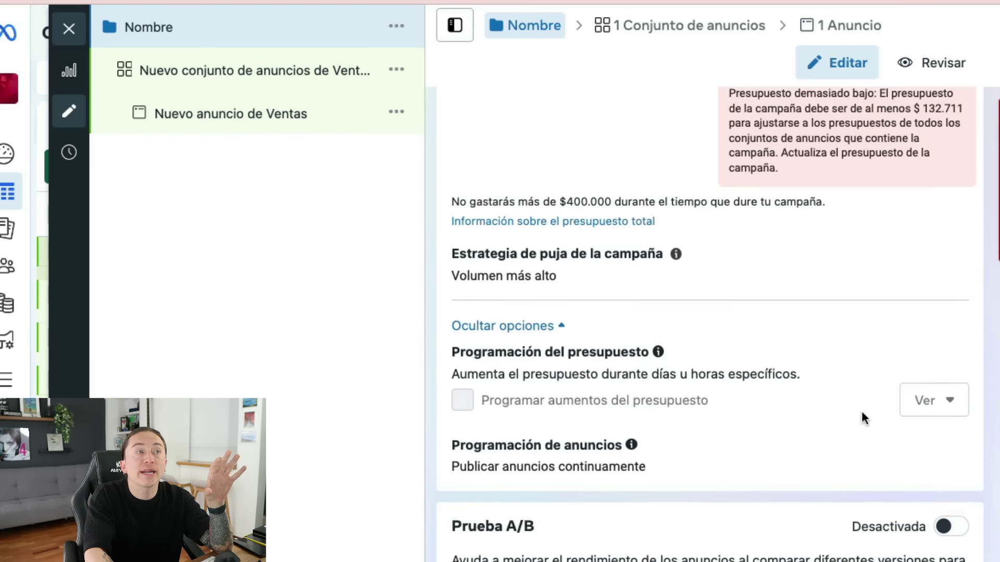
pyautogui.scroll(1, 957, 450)
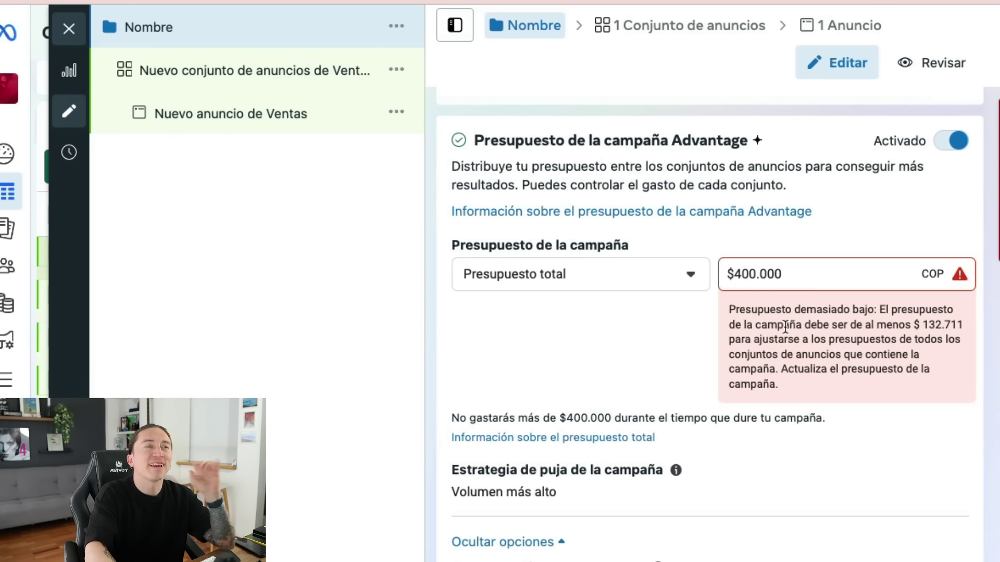
pyautogui.scroll(-1, 670, 424)
pyautogui.scroll(-10, 670, 424)
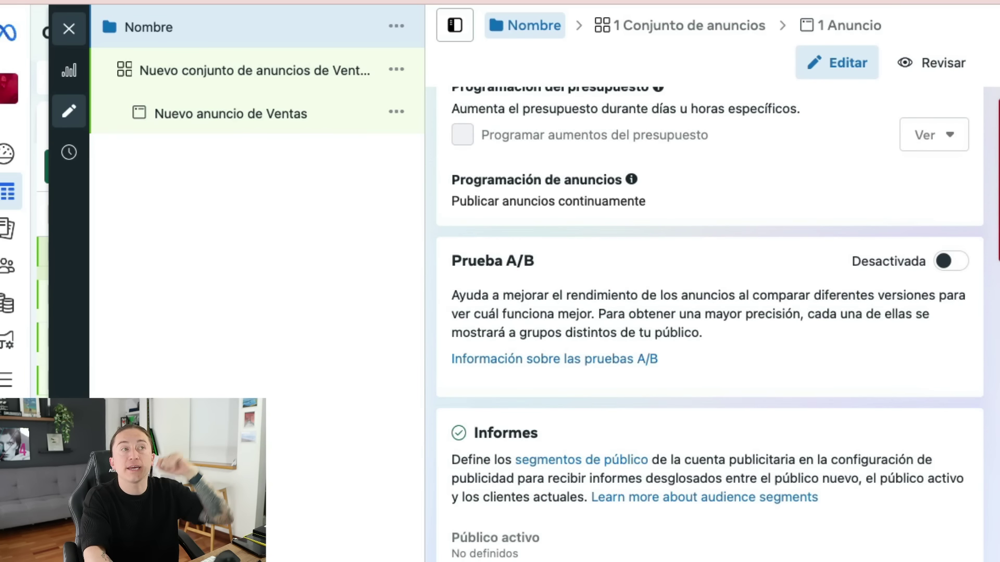
# - In the sales ad set settings, set the conversion location to the website
pyautogui.click(680, 24)
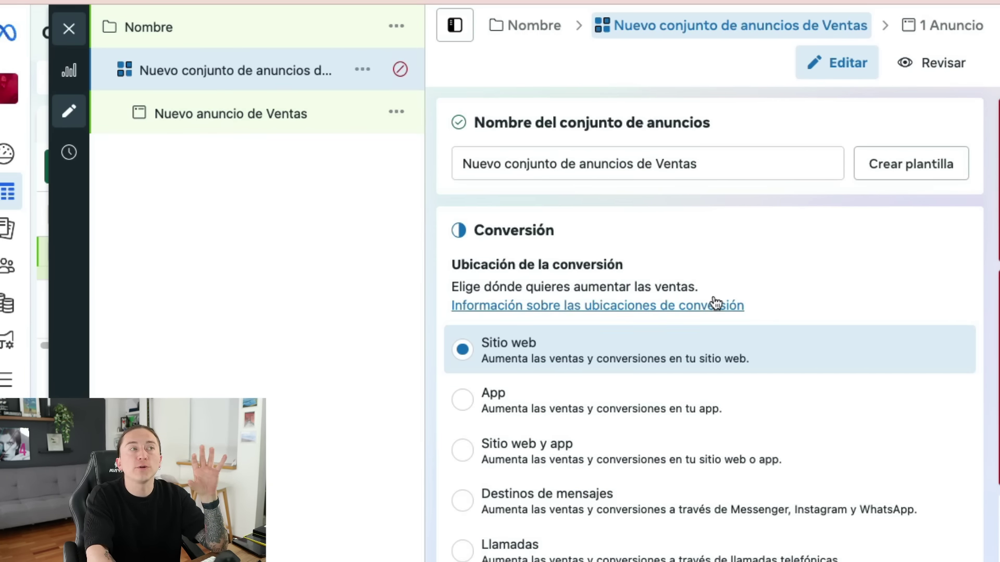
pyautogui.scroll(-4, 716, 303)
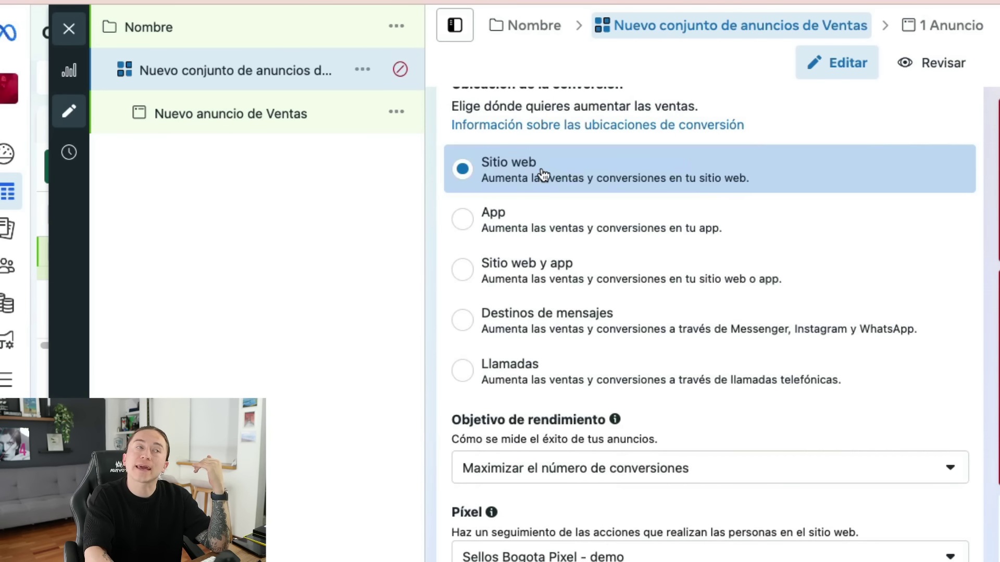
pyautogui.click(543, 174)
pyautogui.scroll(-5, 551, 174)
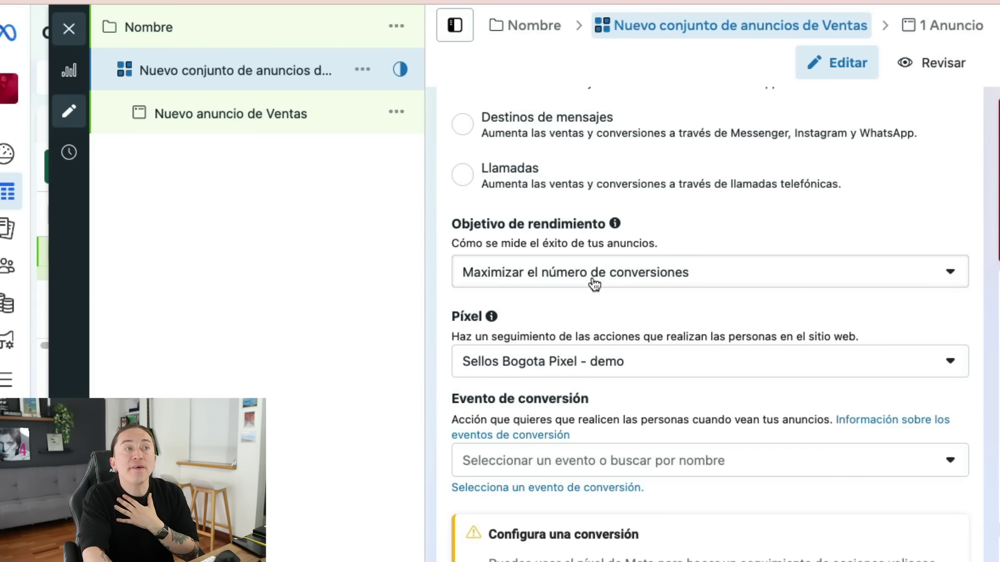
# - Keep 'Maximizar el número de conversiones' with Sellos Bogota Pixel - demo, leaving the conversion event unset
pyautogui.click(657, 282)
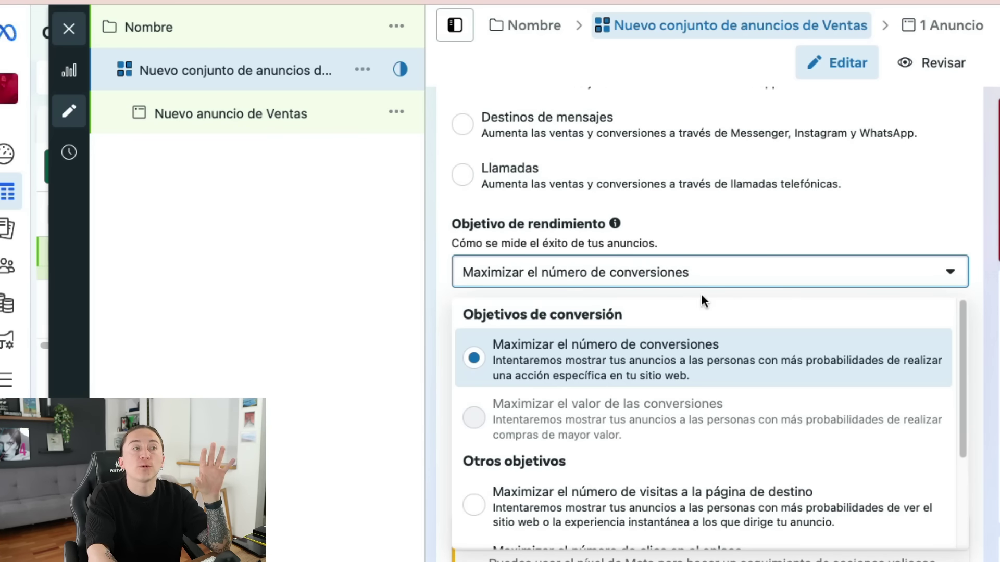
pyautogui.moveTo(961, 351); pyautogui.dragTo(945, 446)
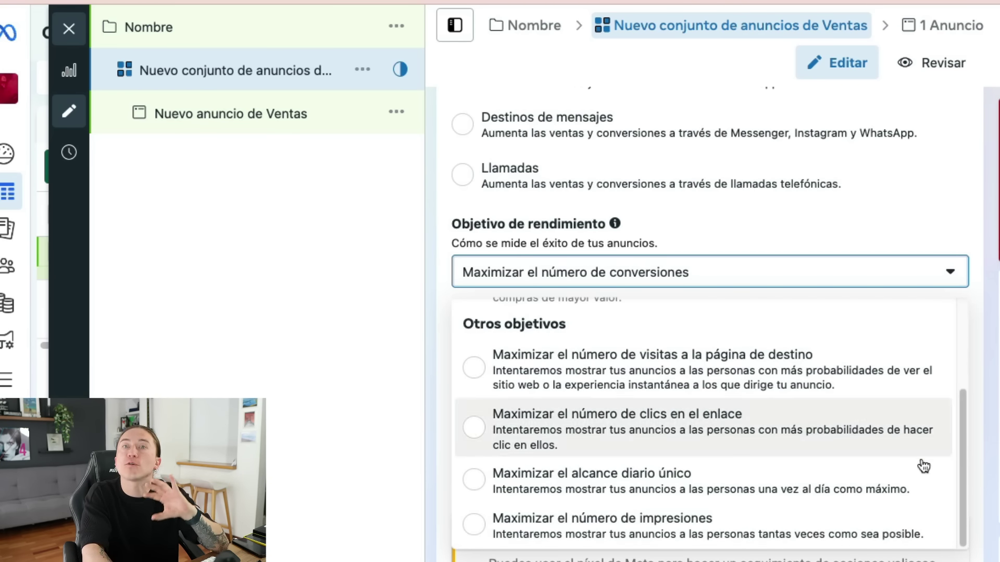
pyautogui.click(435, 390)
pyautogui.scroll(-3, 446, 393)
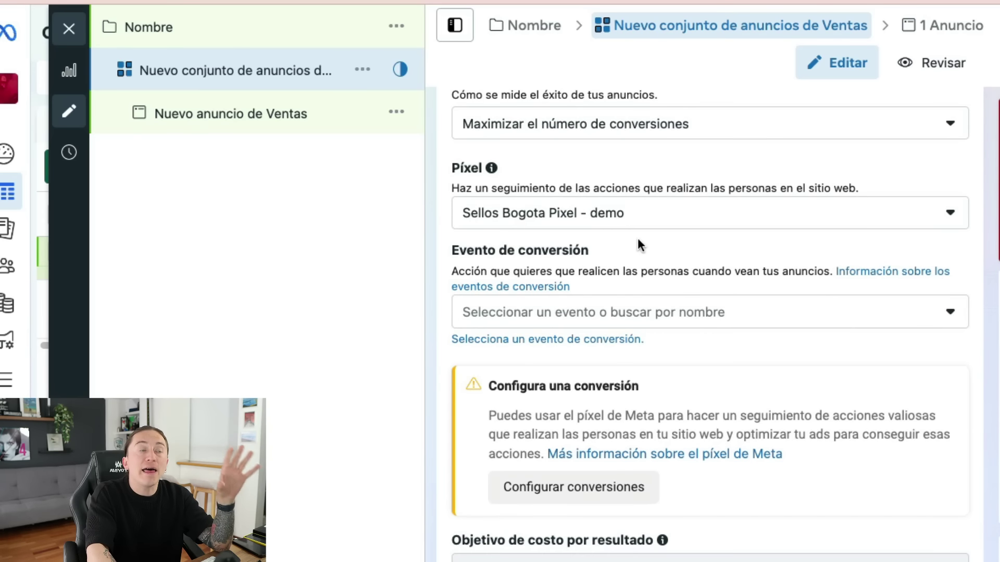
pyautogui.click(661, 224)
pyautogui.click(667, 219)
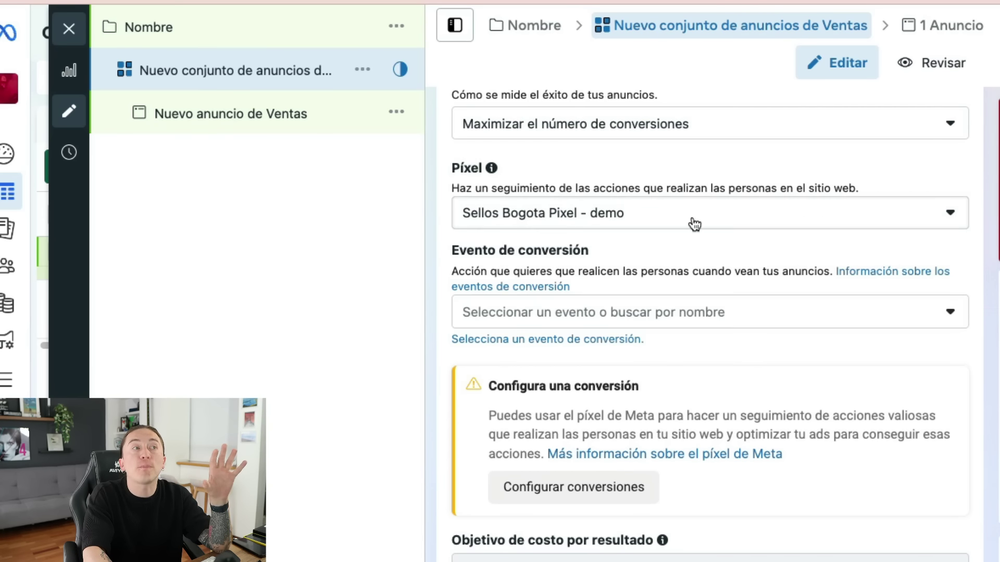
pyautogui.click(584, 314)
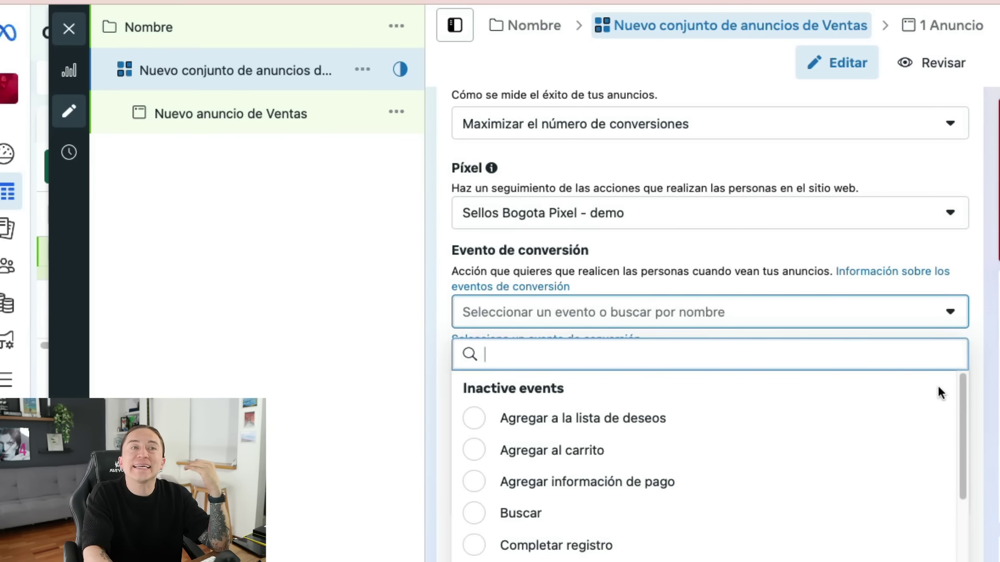
pyautogui.moveTo(958, 396); pyautogui.dragTo(957, 460)
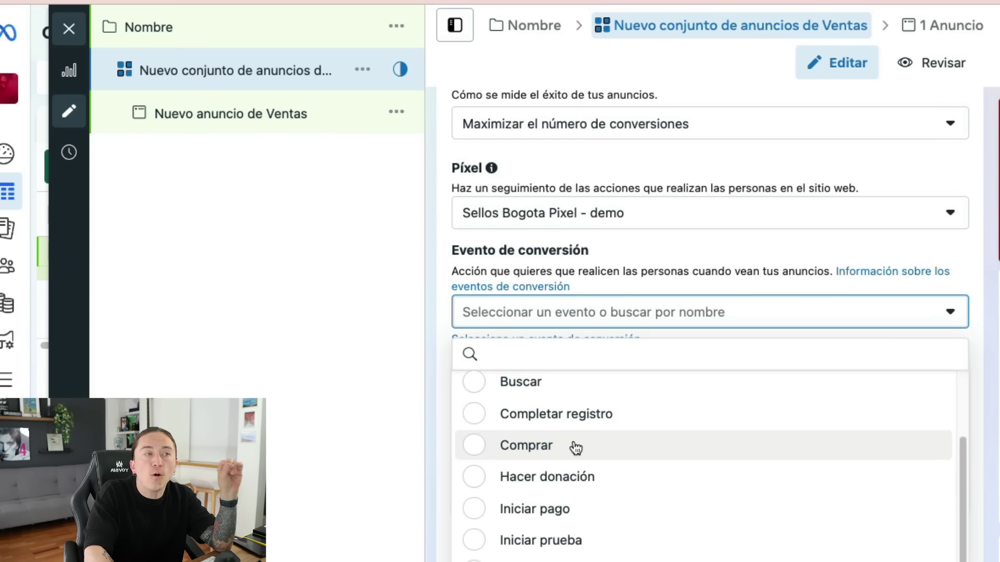
pyautogui.moveTo(595, 417)
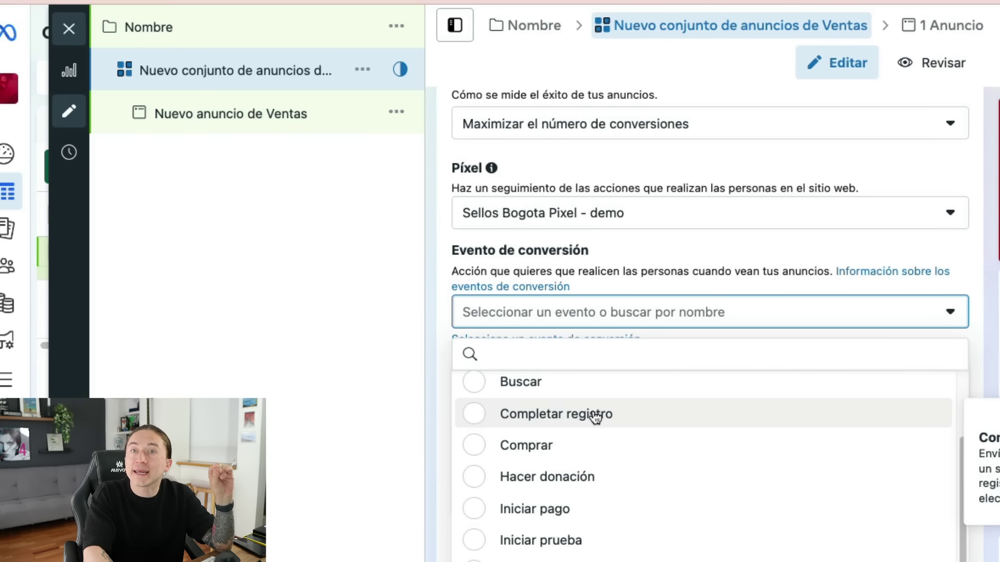
pyautogui.click(434, 377)
# - Schedule the ad set from 23 October 2024 to 30 October 2024
pyautogui.scroll(-10, 881, 473)
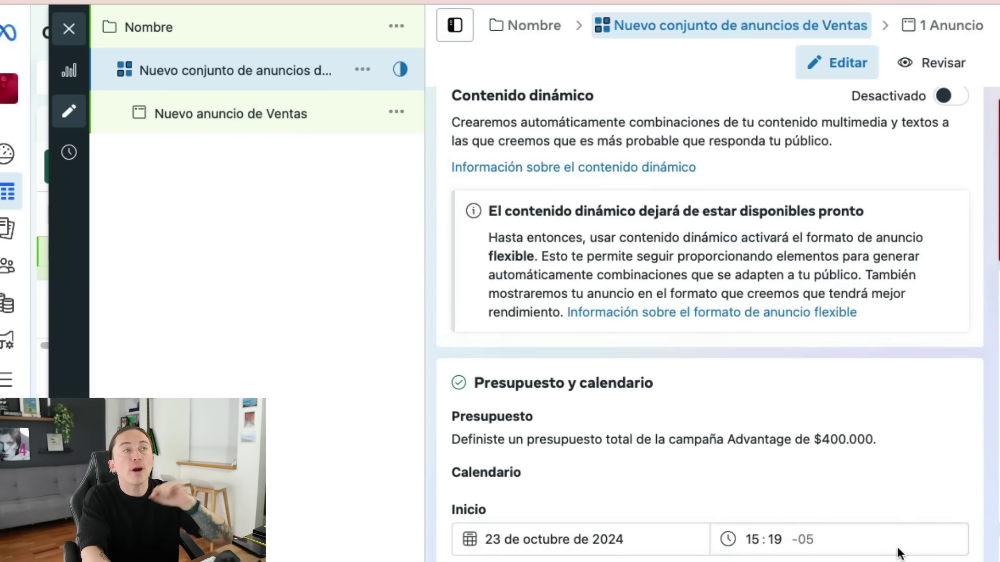
pyautogui.scroll(4, 899, 553)
pyautogui.scroll(-8, 899, 553)
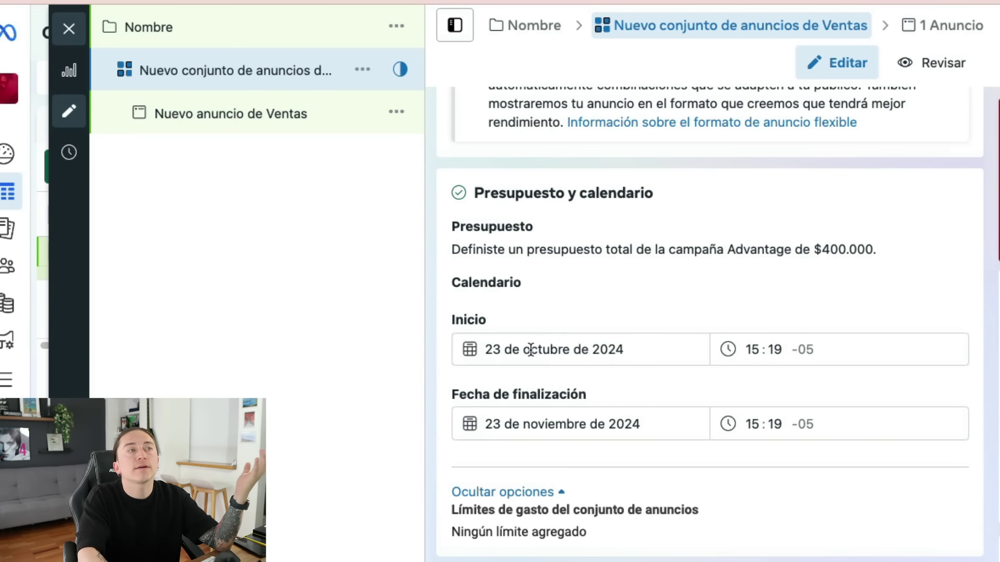
pyautogui.click(521, 348)
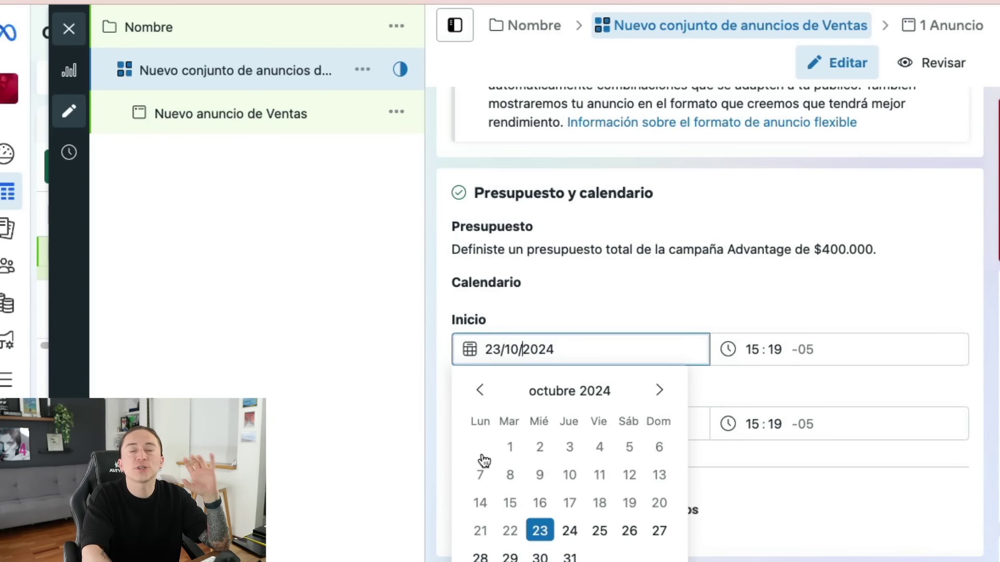
pyautogui.click(425, 462)
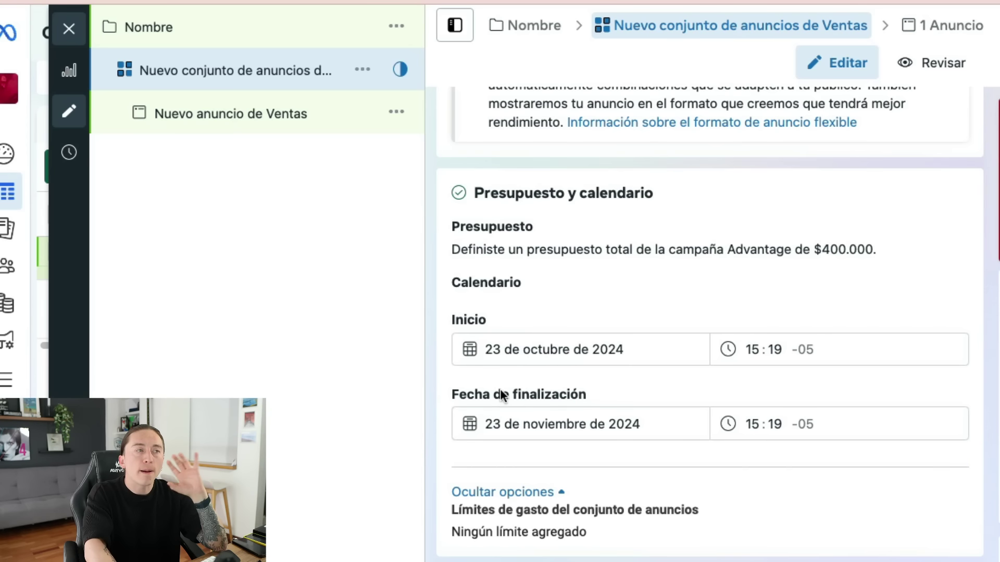
pyautogui.click(527, 423)
pyautogui.click(480, 465)
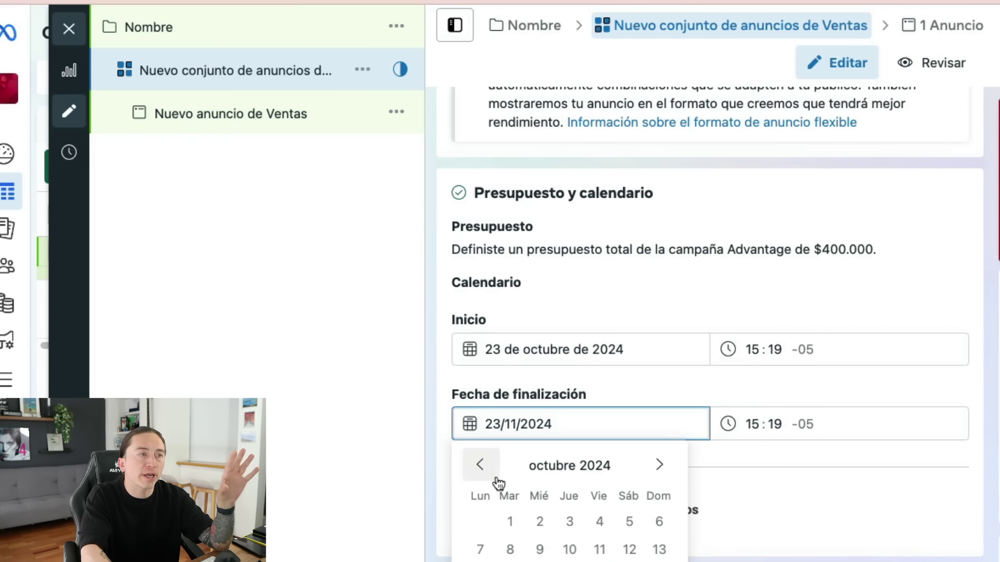
pyautogui.click(539, 561)
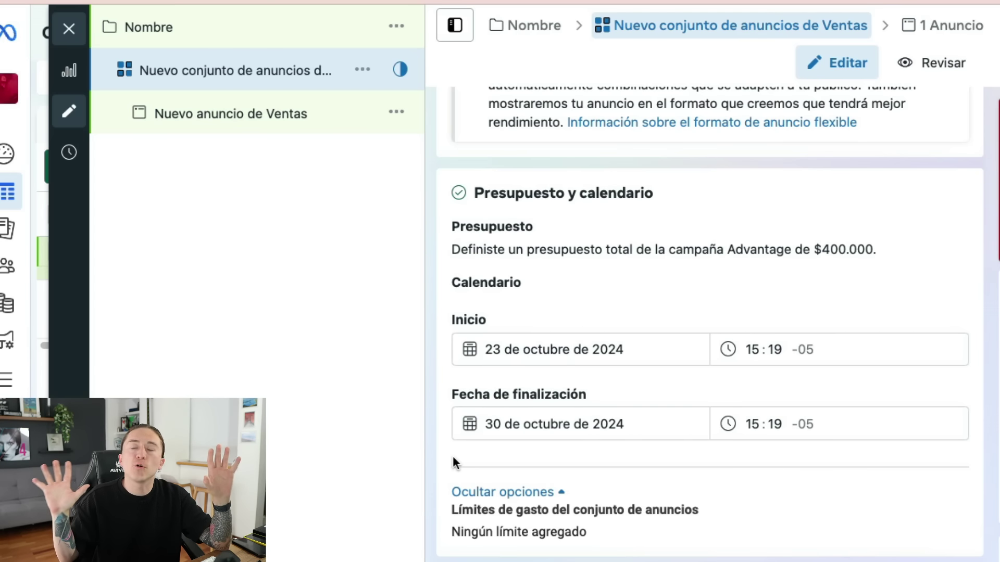
pyautogui.scroll(-10, 546, 469)
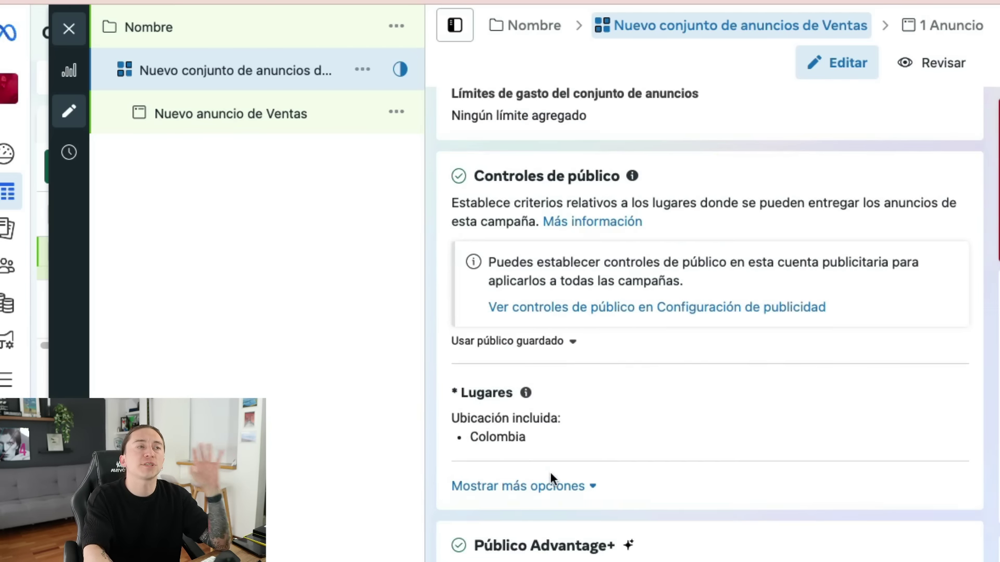
pyautogui.scroll(4, 697, 481)
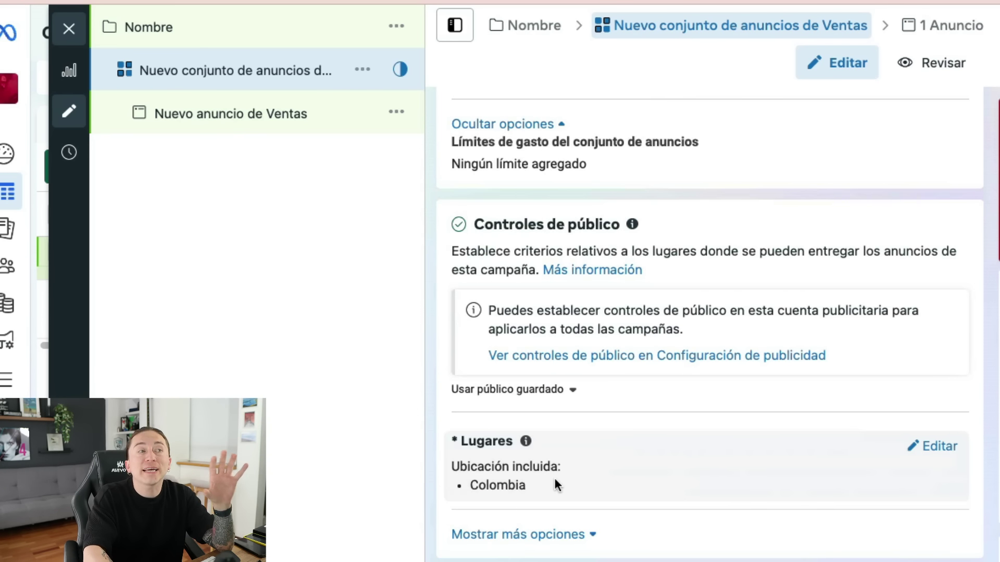
# - Expand the audience suggestion options under Público Advantage+
pyautogui.click(932, 446)
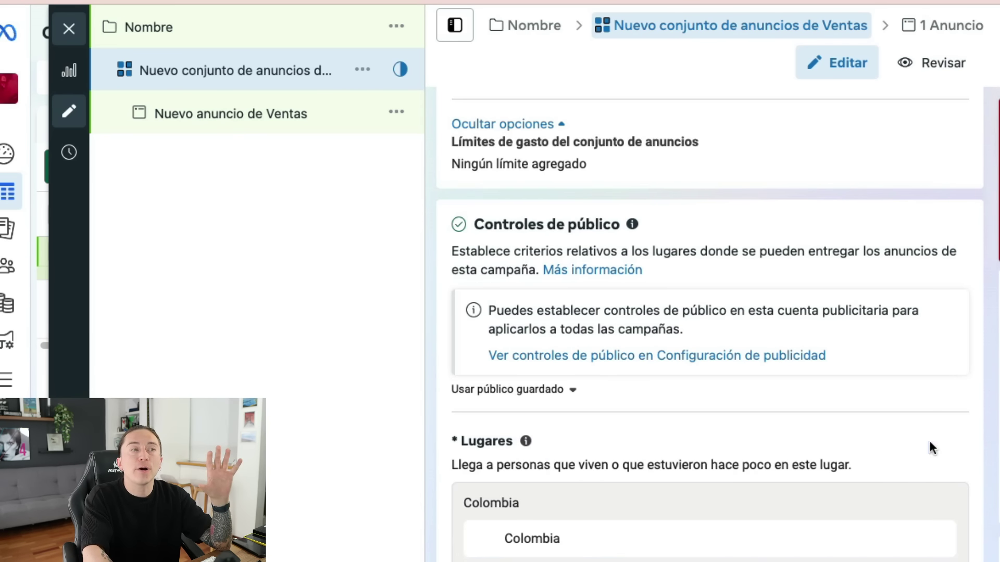
pyautogui.scroll(-3, 921, 468)
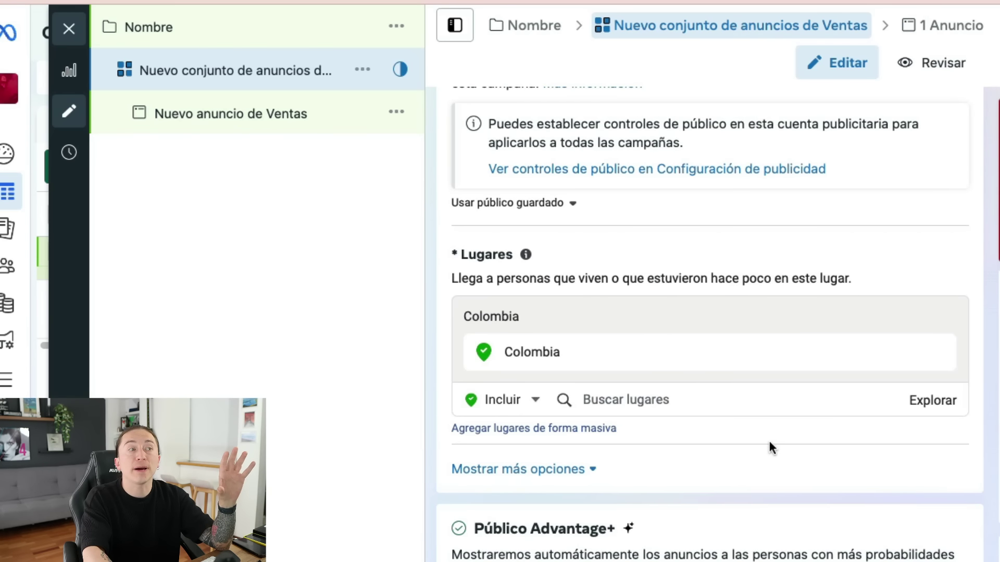
pyautogui.scroll(-6, 770, 443)
pyautogui.scroll(4, 529, 361)
pyautogui.tripleClick(532, 400)
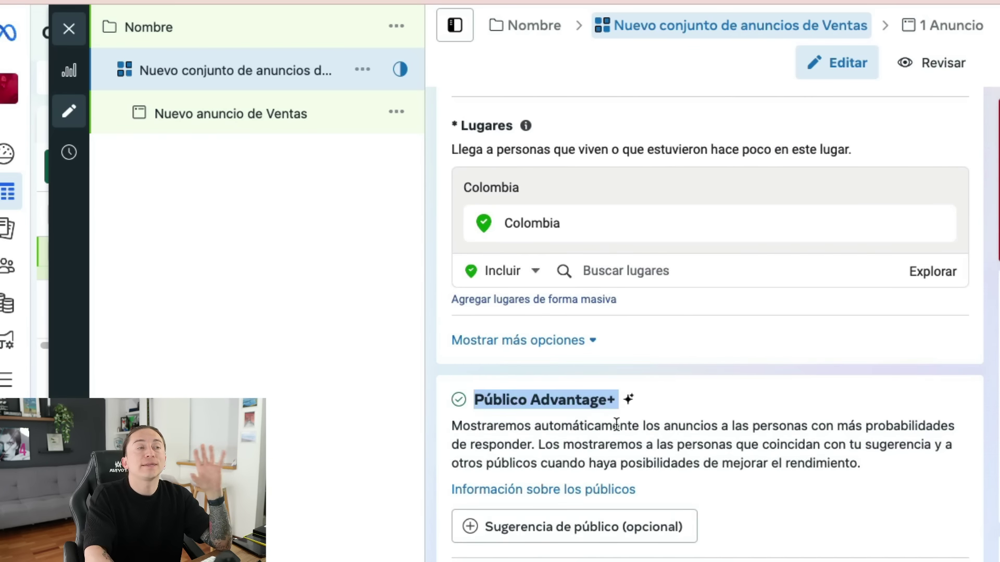
pyautogui.scroll(-3, 661, 439)
pyautogui.click(627, 359)
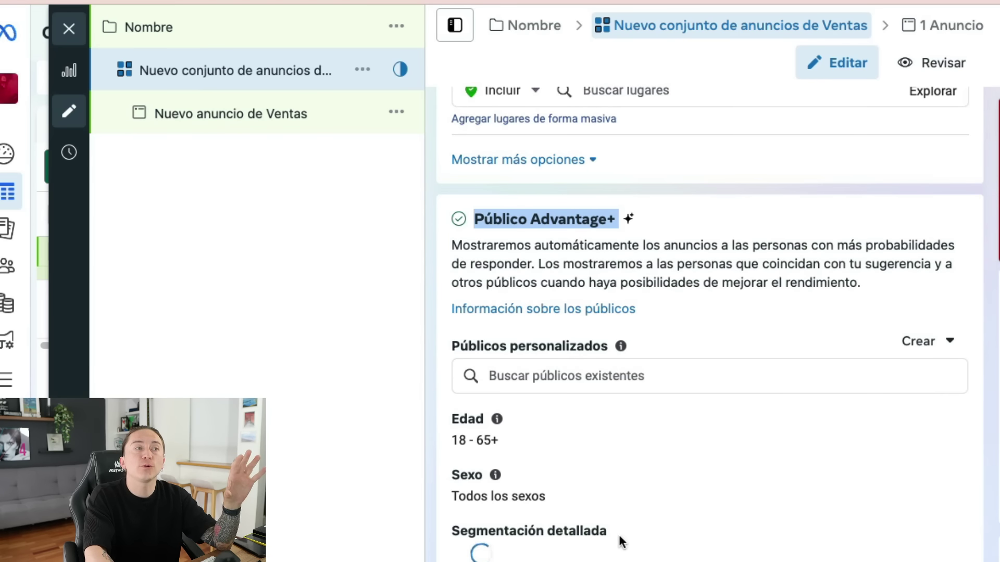
pyautogui.scroll(-1, 679, 474)
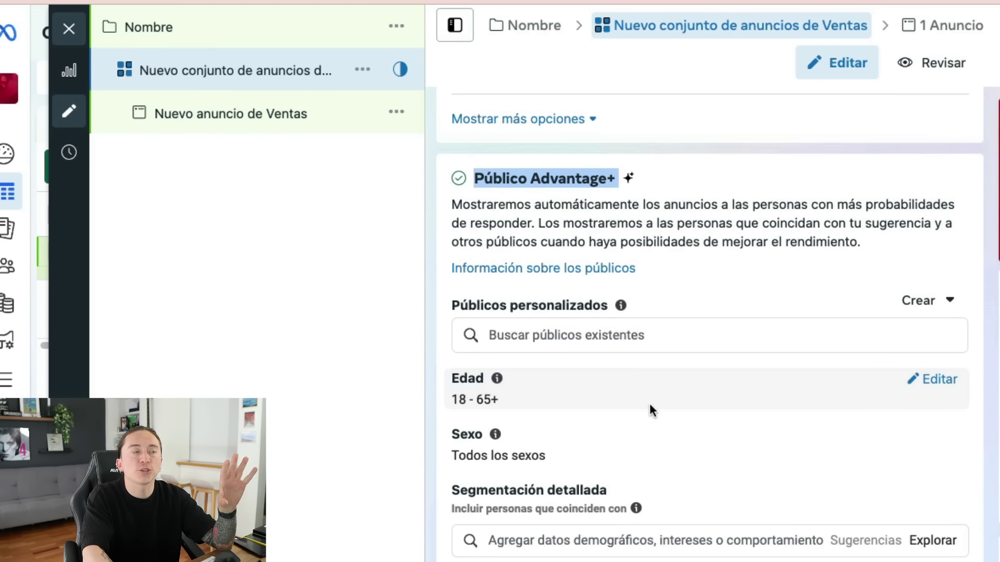
# - Set the audience age range to 30–51
pyautogui.click(910, 388)
pyautogui.click(497, 412)
pyautogui.scroll(-3, 511, 531)
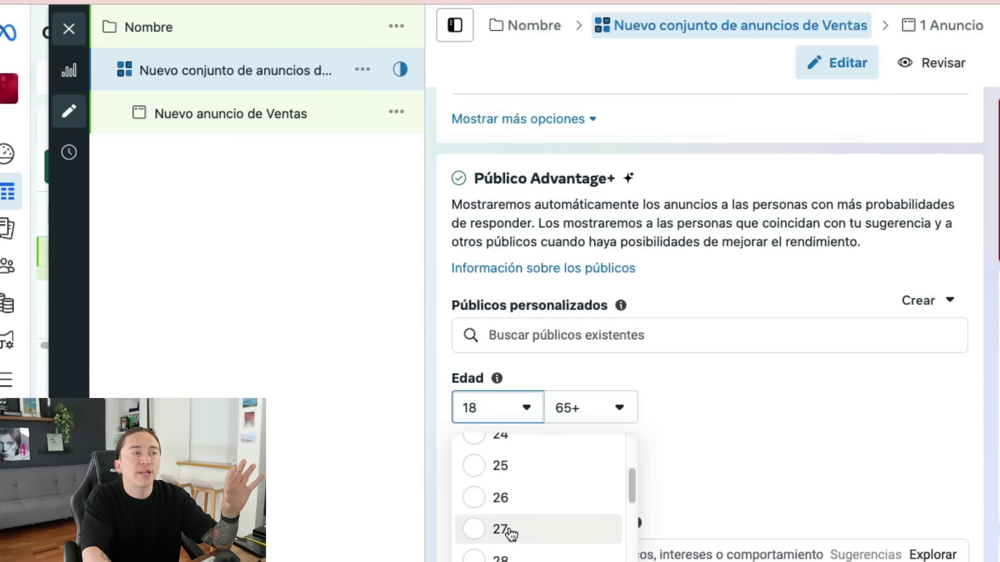
pyautogui.click(499, 521)
pyautogui.click(578, 409)
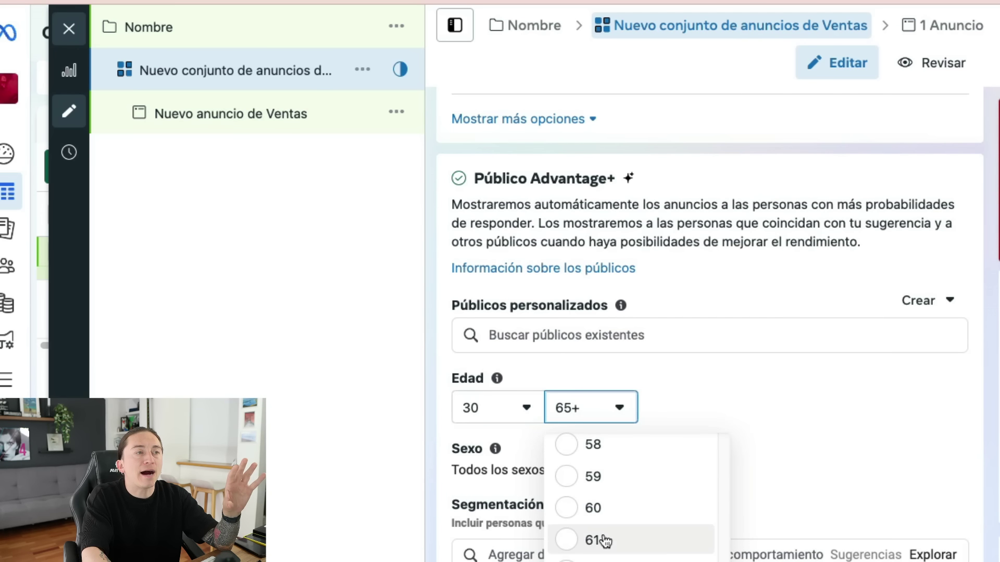
pyautogui.scroll(3, 616, 486)
pyautogui.click(616, 444)
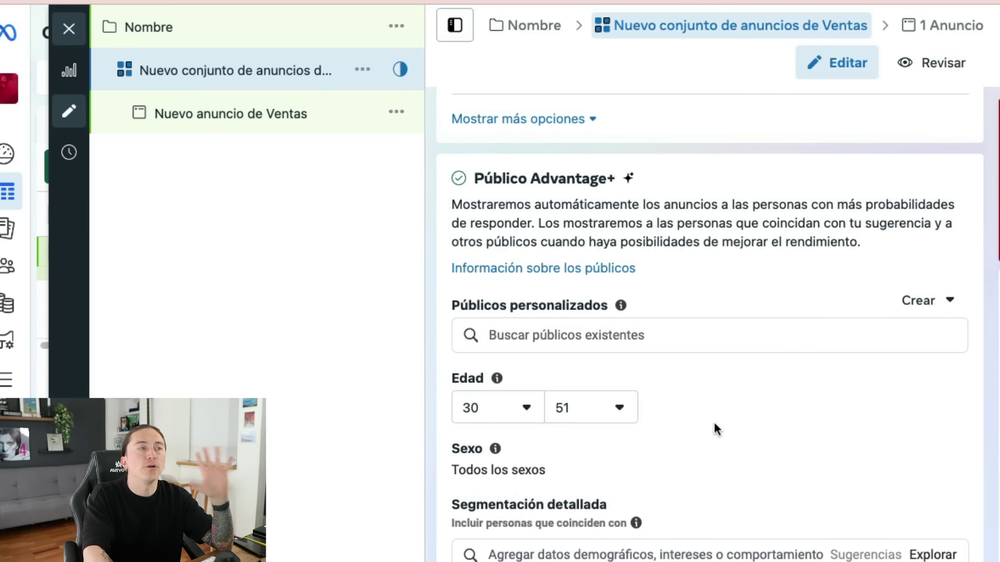
pyautogui.scroll(-2, 734, 480)
# - Add Negocios y finanzas to detailed targeting via a 'neg' search, then go to Nuevo anuncio de Ventas
pyautogui.click(605, 476)
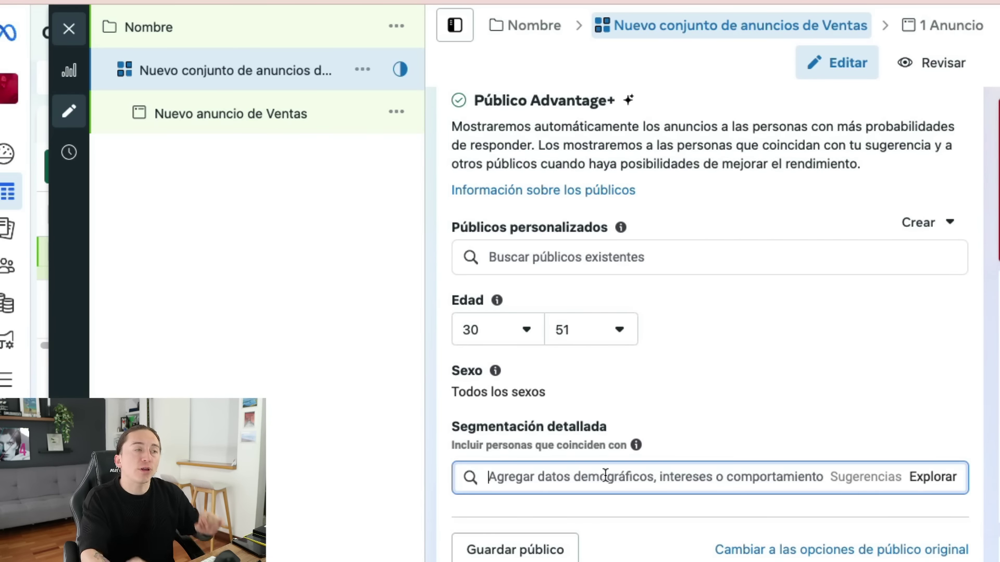
pyautogui.write('negocios')
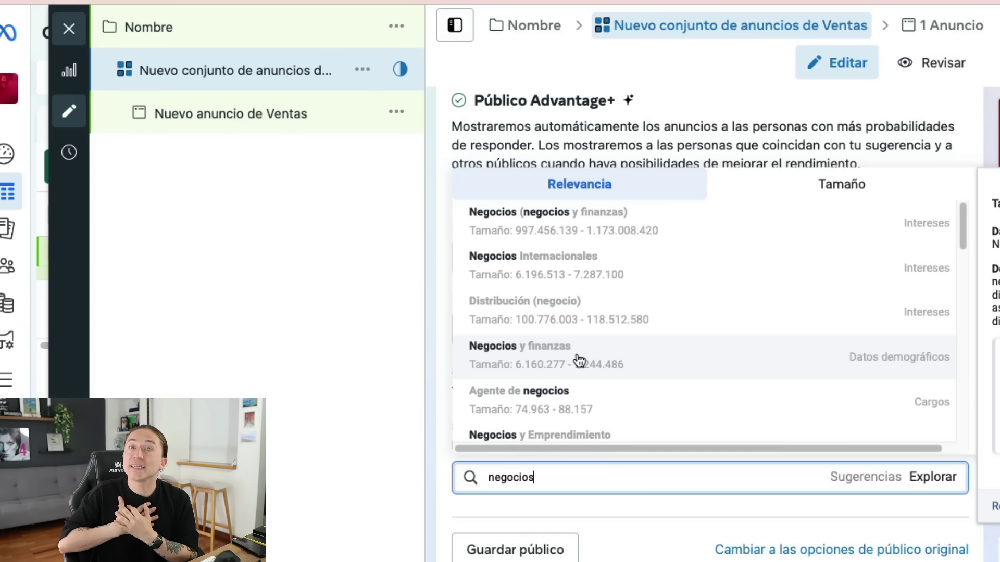
pyautogui.click(579, 361)
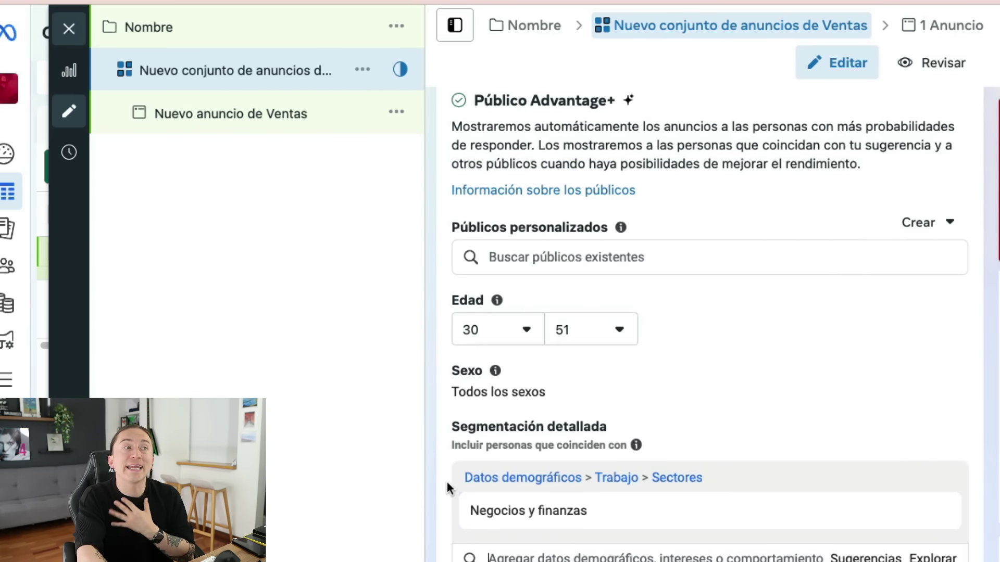
pyautogui.scroll(-4, 447, 505)
pyautogui.scroll(-2, 455, 511)
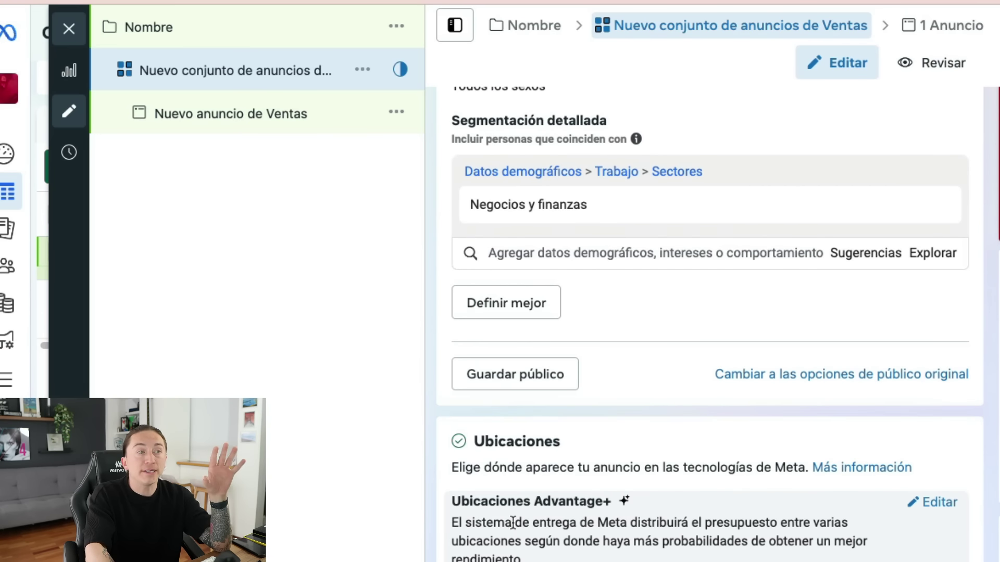
pyautogui.click(225, 115)
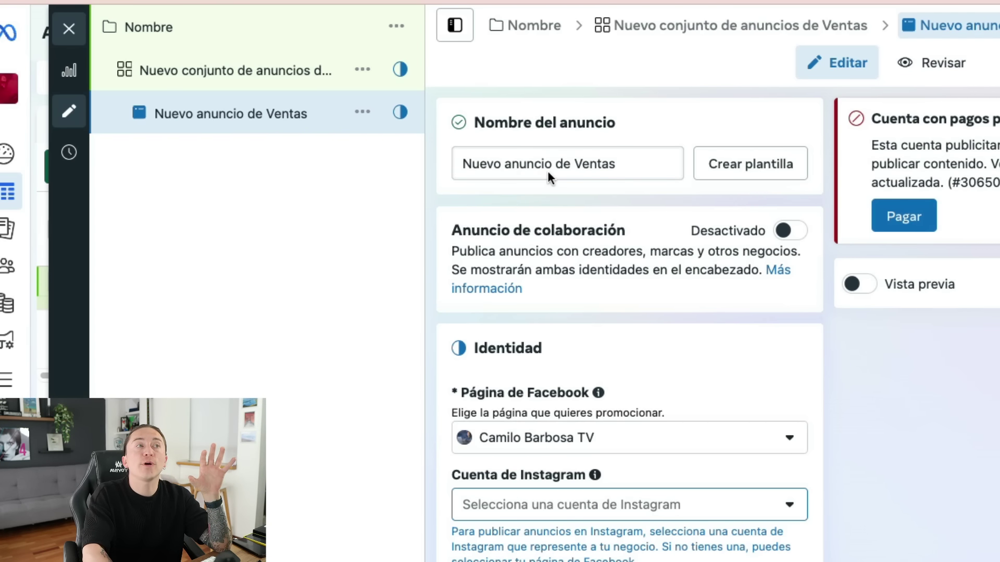
# - Keep the ad name and Facebook page, and link the channel's Instagram account to the ad
pyautogui.click(567, 163)
pyautogui.click(866, 484)
pyautogui.scroll(-4, 833, 417)
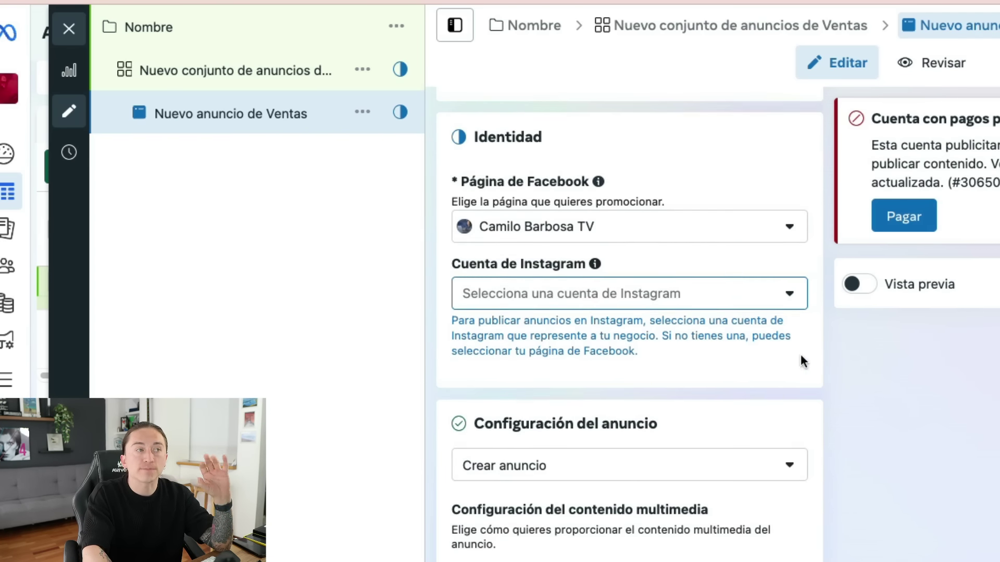
pyautogui.click(633, 231)
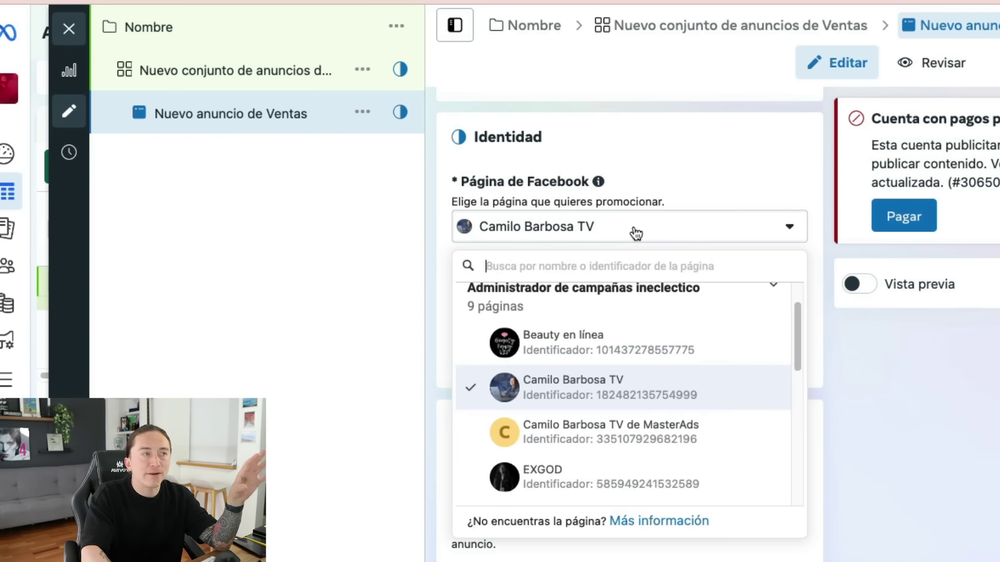
pyautogui.click(632, 233)
pyautogui.click(689, 303)
pyautogui.click(625, 377)
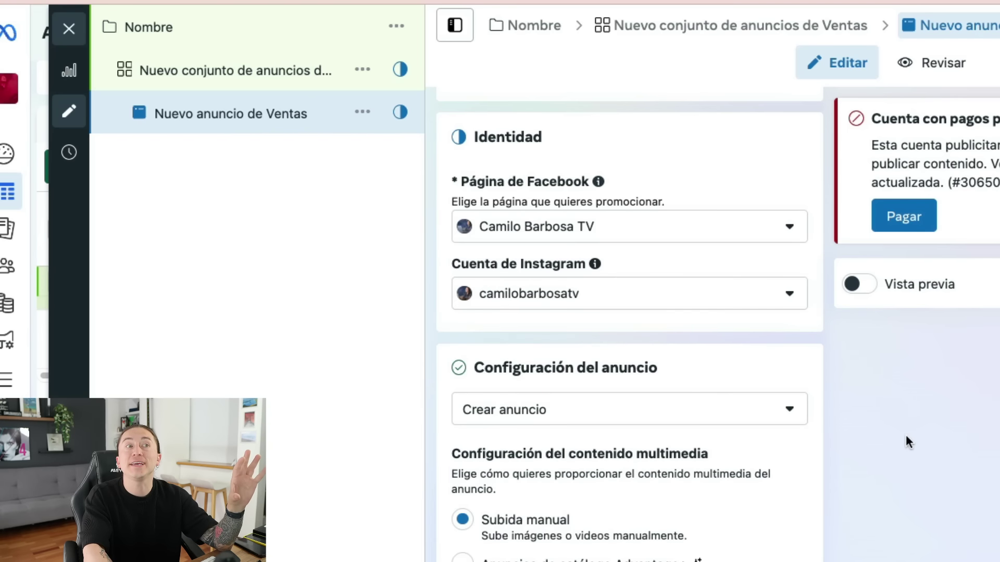
# - Keep manual upload with the single image or video format for the ad's media
pyautogui.scroll(-4, 746, 469)
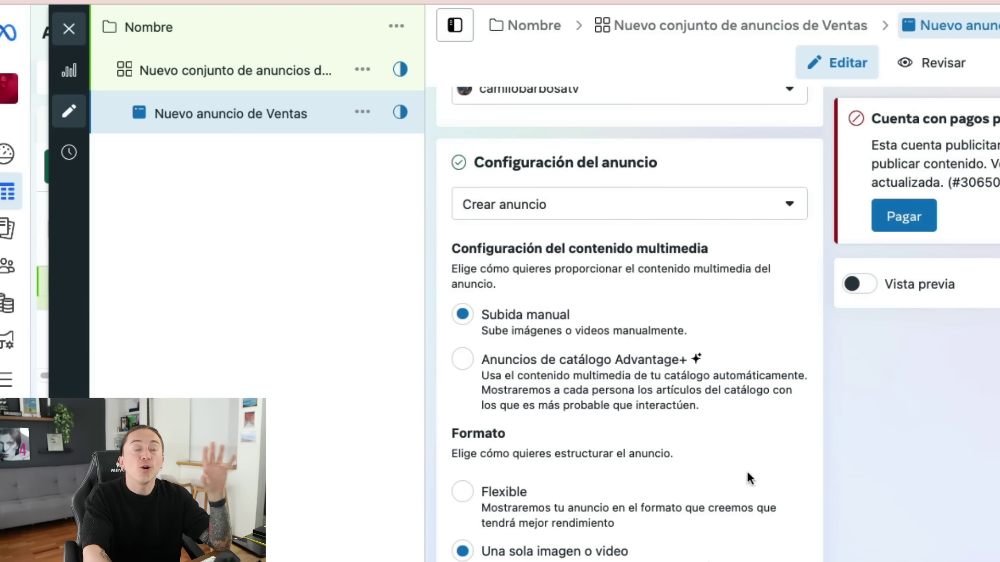
pyautogui.click(514, 319)
pyautogui.scroll(-4, 547, 373)
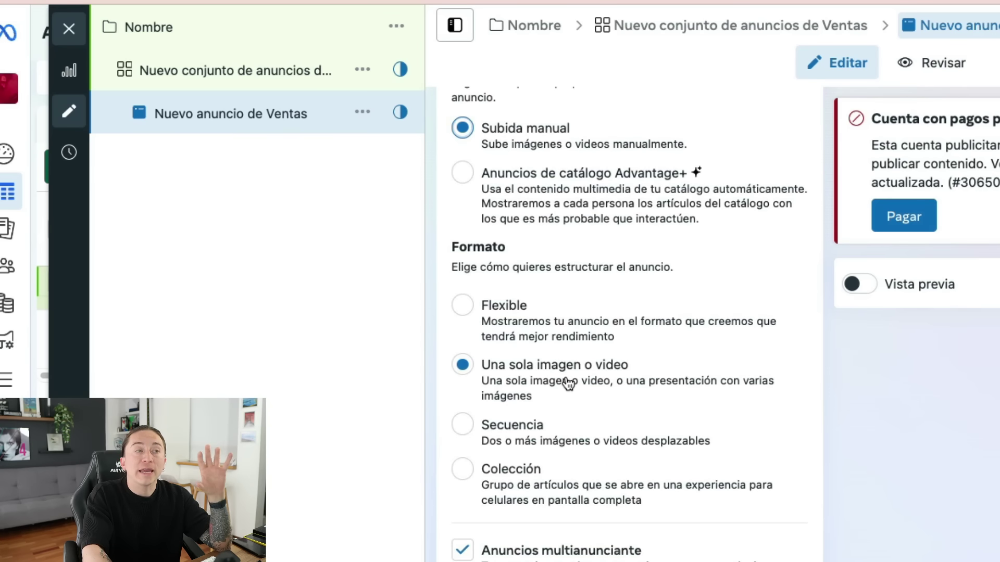
pyautogui.scroll(-12, 567, 381)
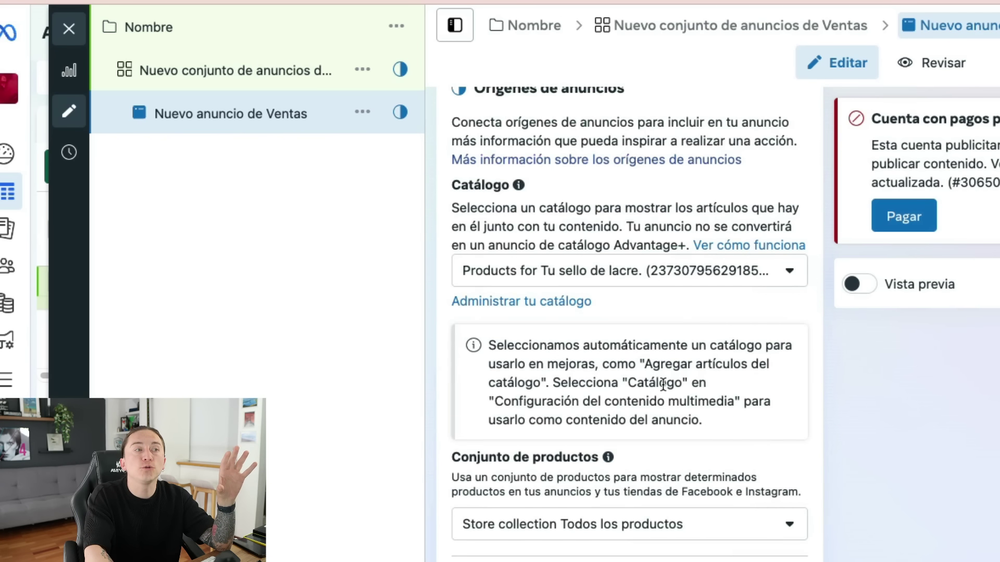
pyautogui.scroll(8, 663, 384)
pyautogui.scroll(-15, 721, 345)
pyautogui.click(608, 211)
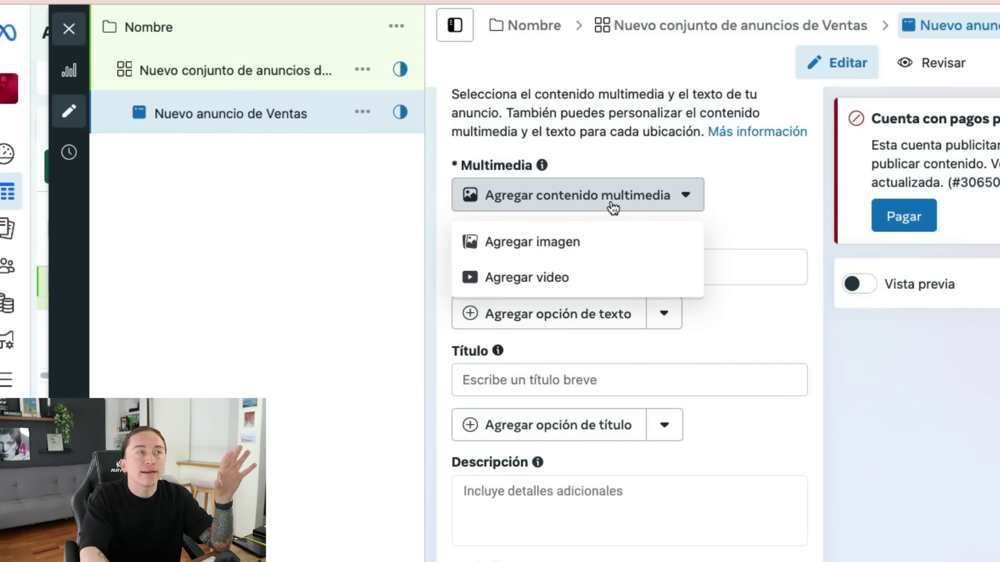
# - Use the 1080×1080 Master Ads course image from the account library, keeping original crops
pyautogui.click(518, 254)
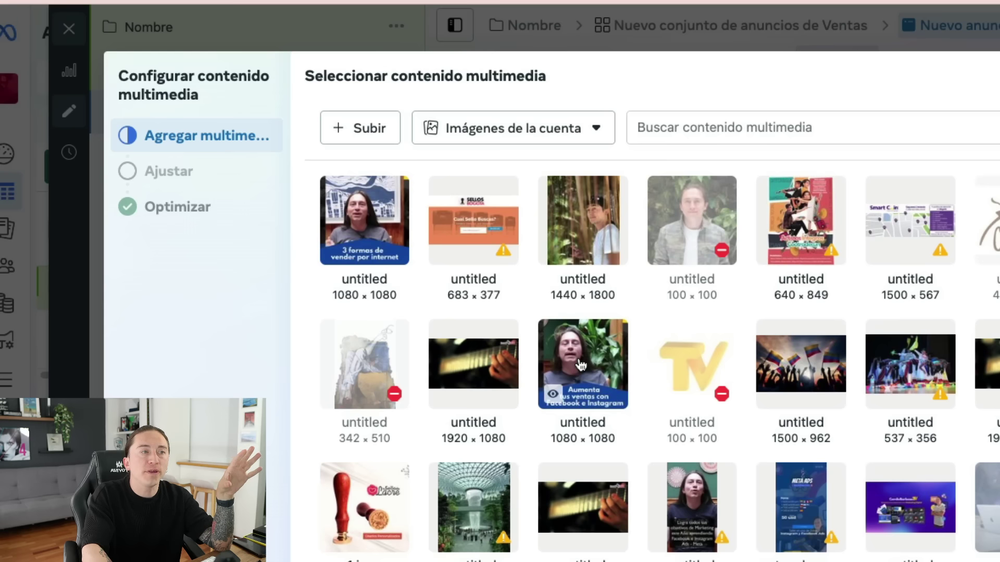
pyautogui.click(581, 366)
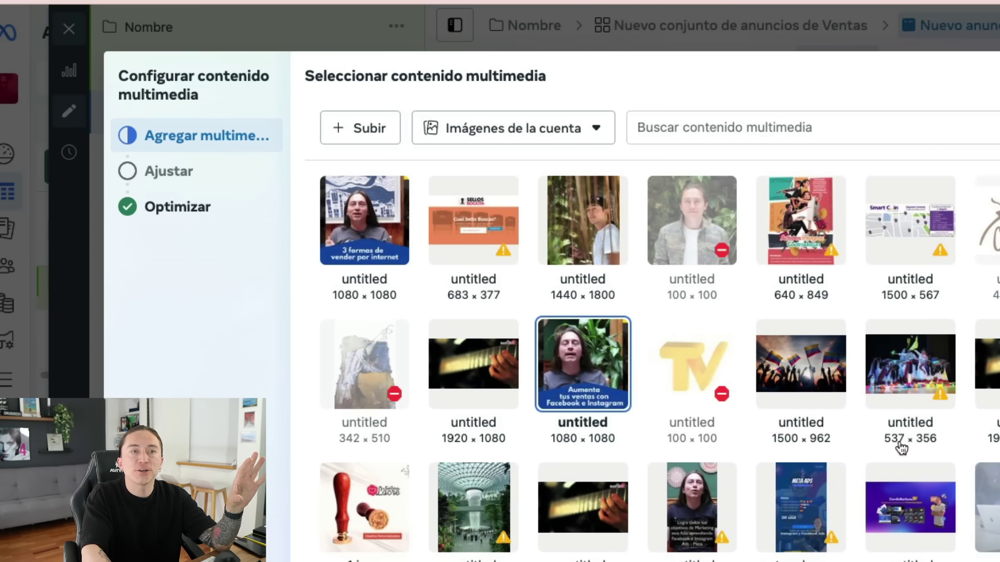
pyautogui.click(921, 469)
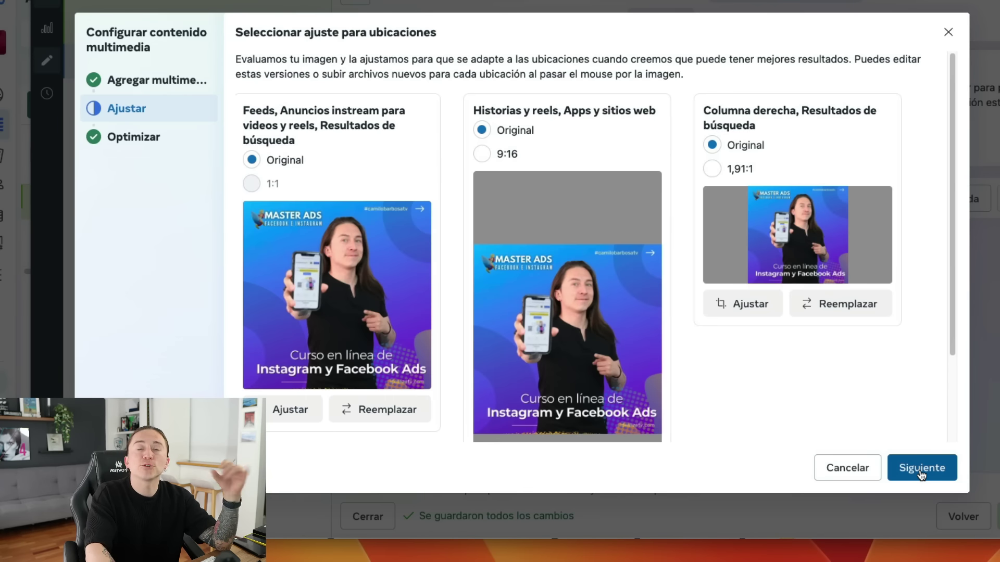
pyautogui.click(920, 469)
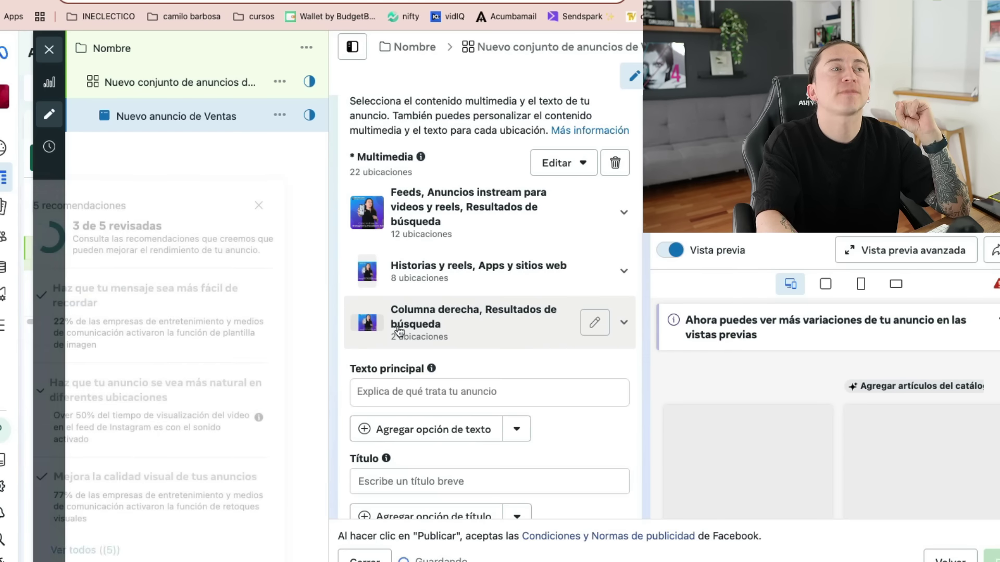
pyautogui.scroll(-3, 398, 328)
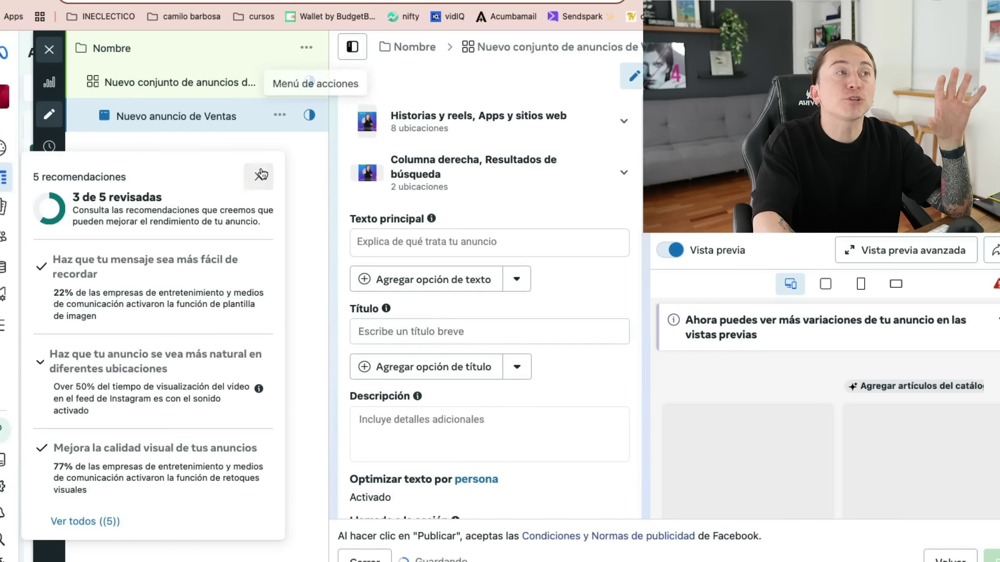
# - Enter 'titulo' as the ad headline and scroll down to the Destino section
pyautogui.click(398, 239)
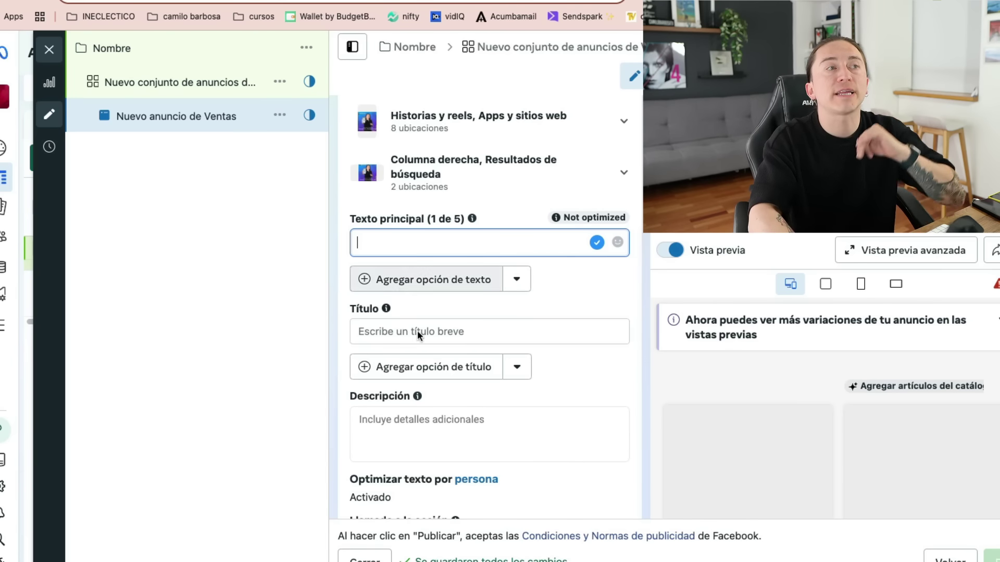
pyautogui.click(417, 331)
pyautogui.click(411, 241)
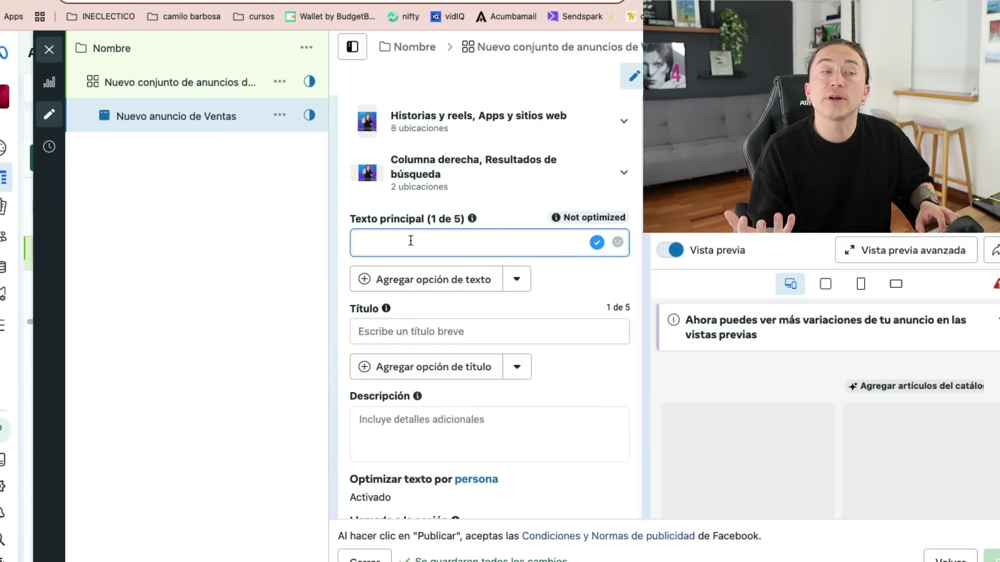
pyautogui.click(404, 329)
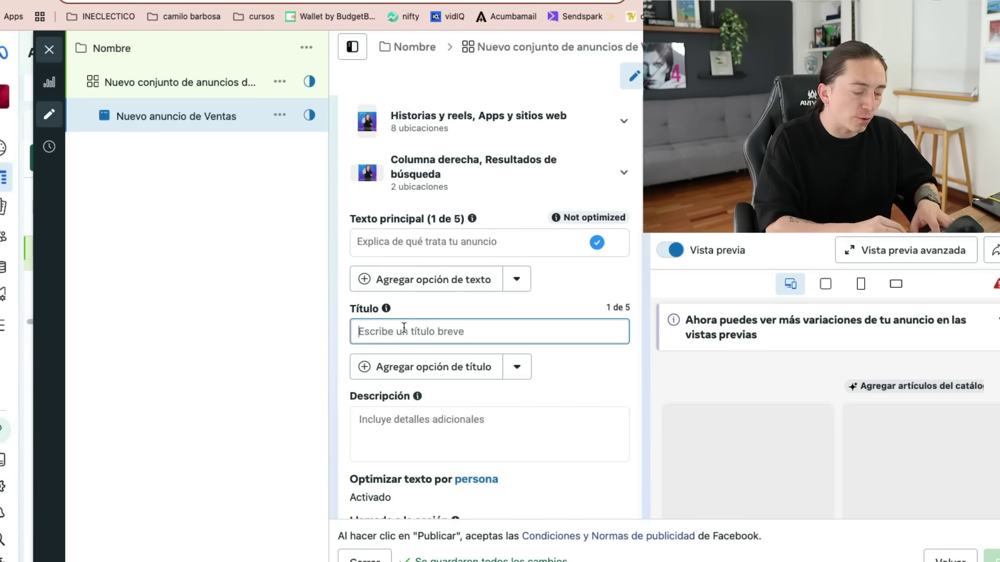
pyautogui.write('titulo')
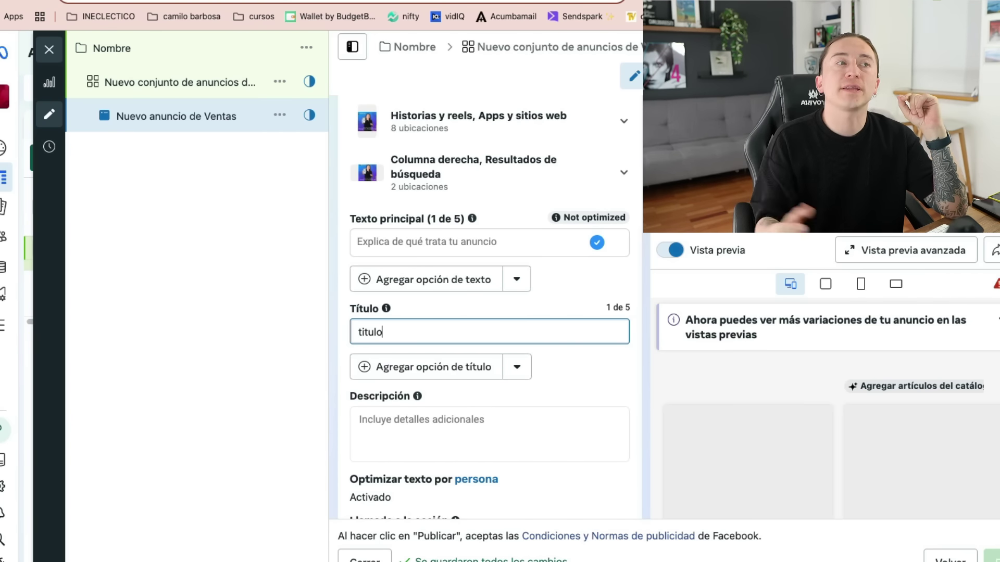
pyautogui.scroll(-5, 469, 406)
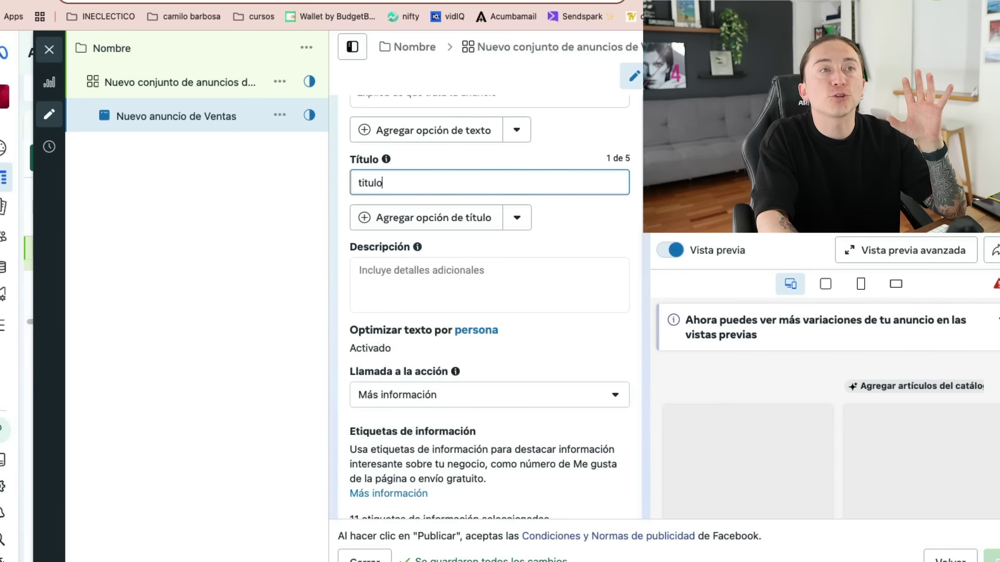
pyautogui.scroll(-3, 540, 391)
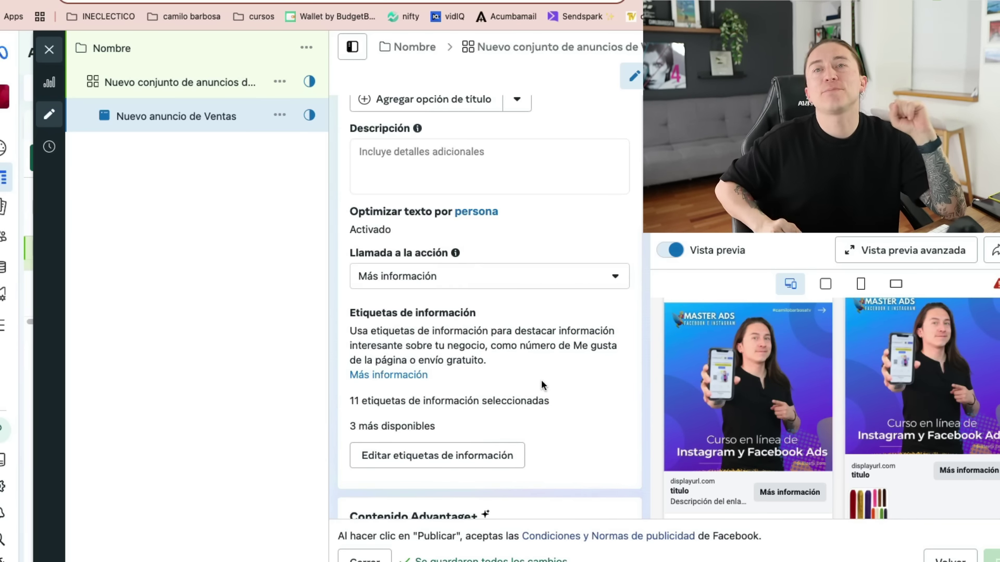
pyautogui.scroll(-5, 539, 380)
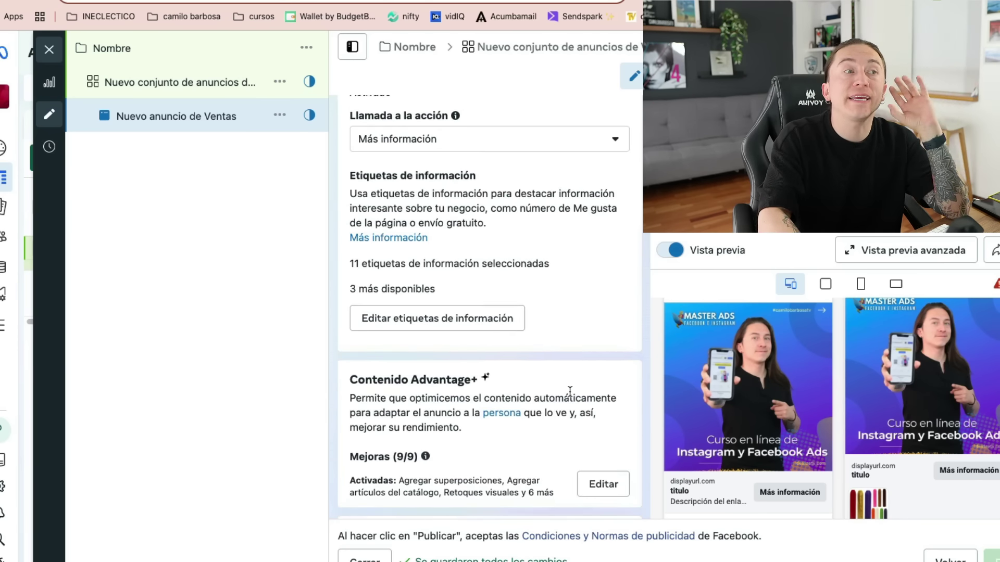
pyautogui.scroll(-5, 567, 419)
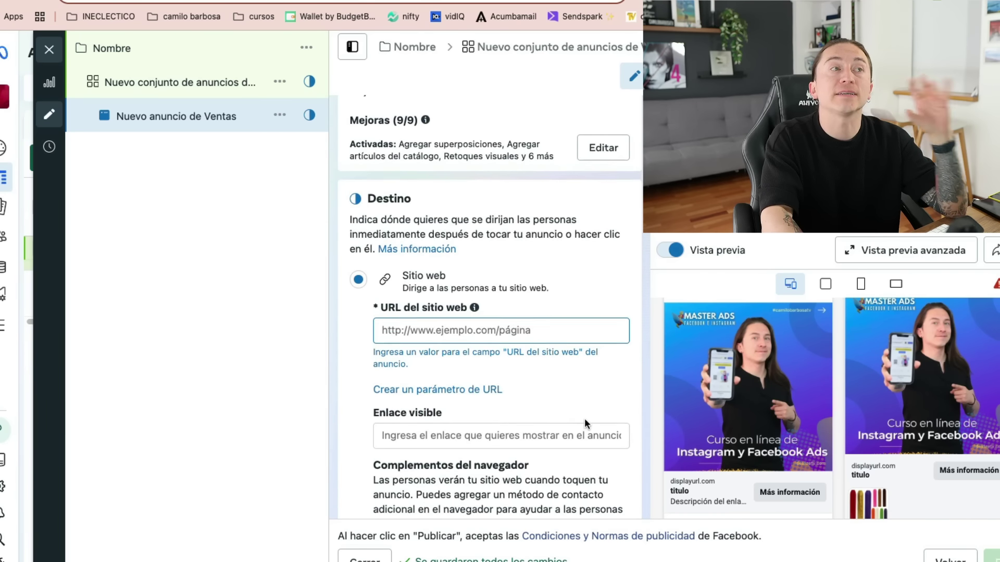
pyautogui.scroll(3, 596, 392)
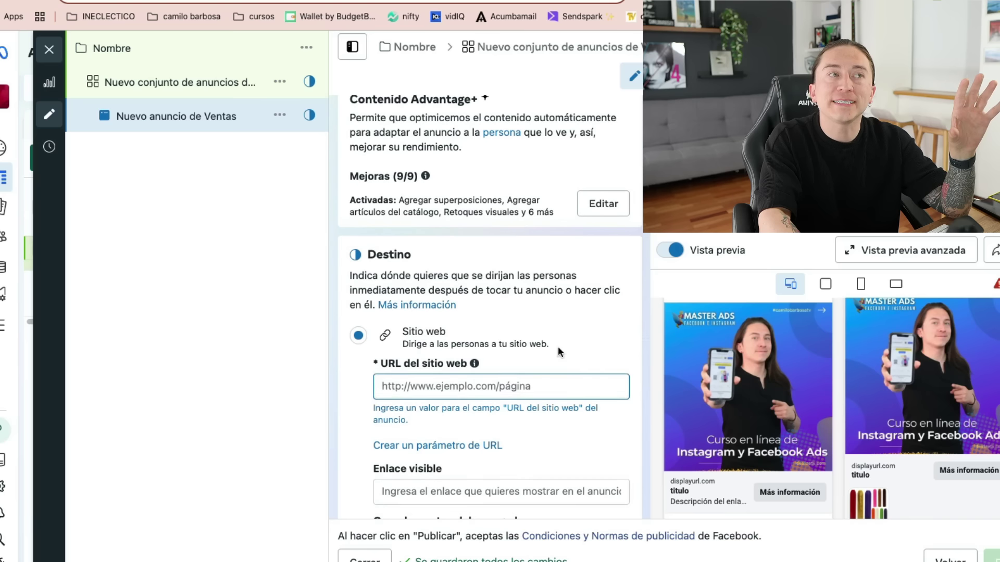
# - Copy the masterads.pro landing page address from its browser tab
pyautogui.doubleClick(402, 263)
pyautogui.click(235, 1)
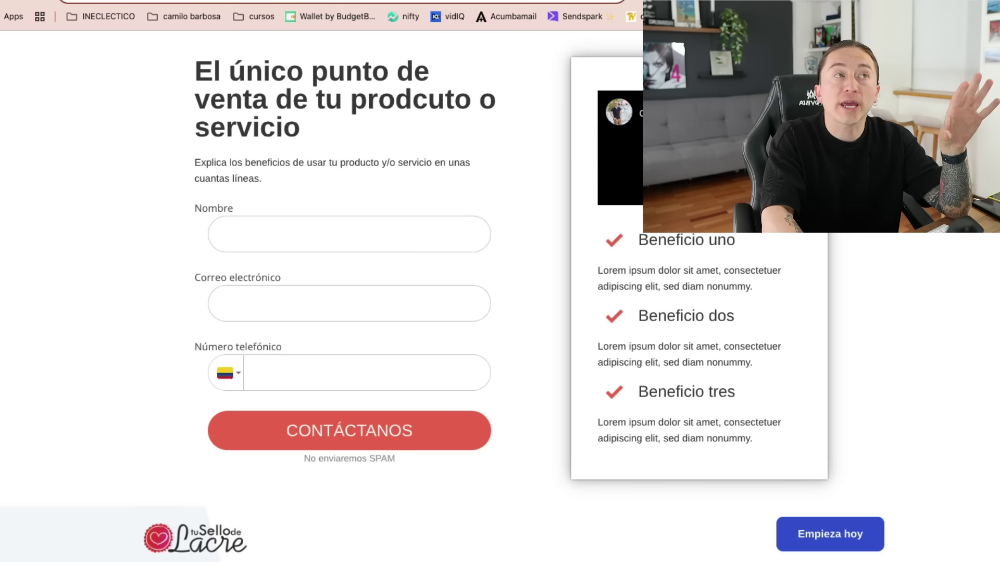
pyautogui.rightClick(235, 1)
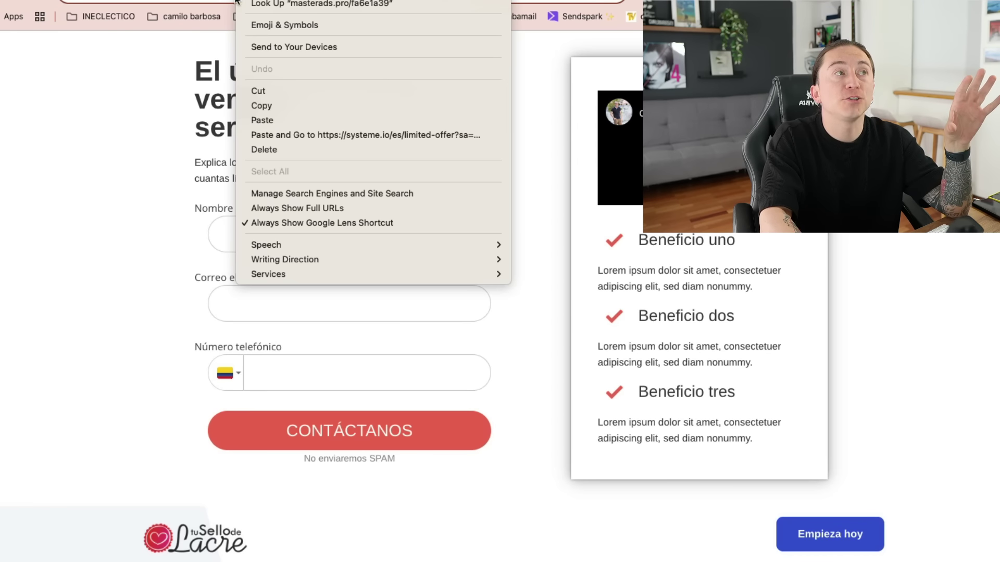
pyautogui.click(359, 102)
# - Paste the masterads.pro address into the Ventas ad's URL del sitio web field
pyautogui.hotkey('ctrl', 'shift', 'Tab')
pyautogui.click(500, 387)
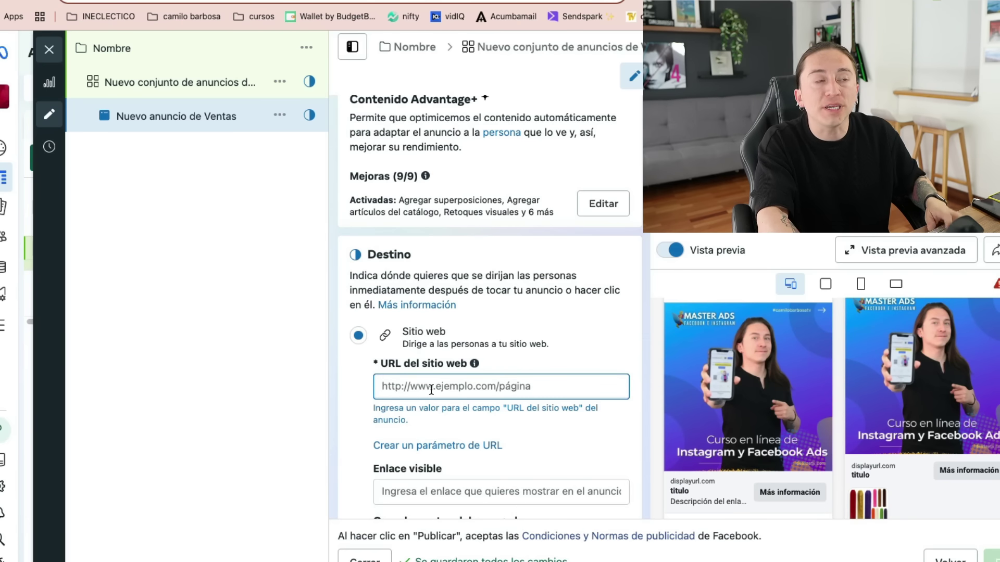
pyautogui.write('f')
pyautogui.press('BackSpace')
pyautogui.hotkey('ctrl', 'v')
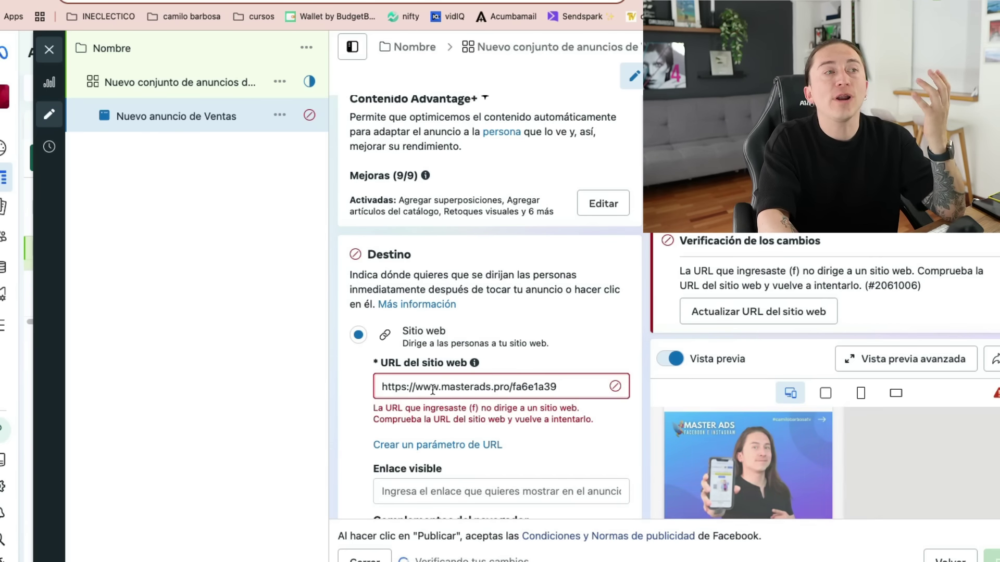
pyautogui.click(333, 414)
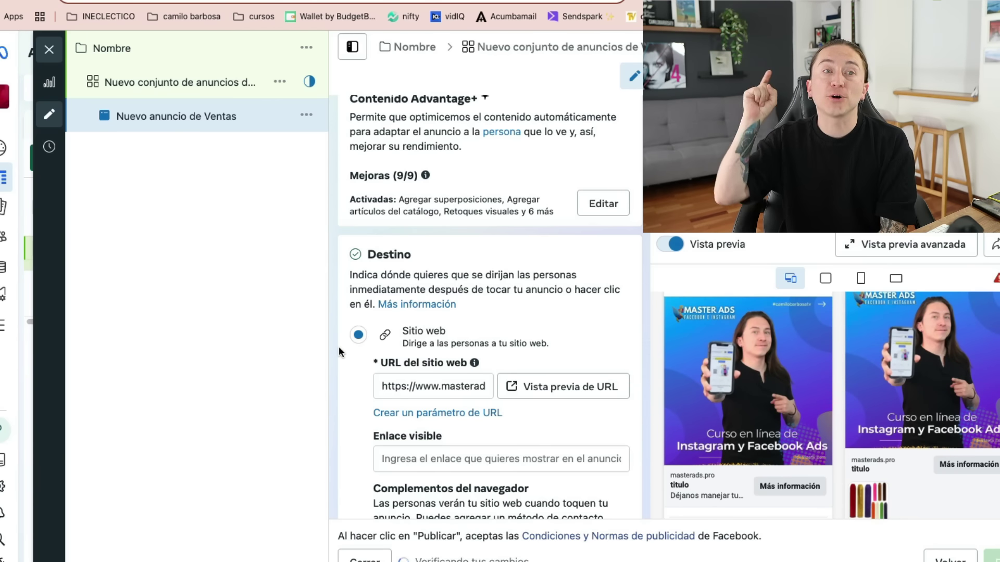
pyautogui.scroll(-3, 469, 333)
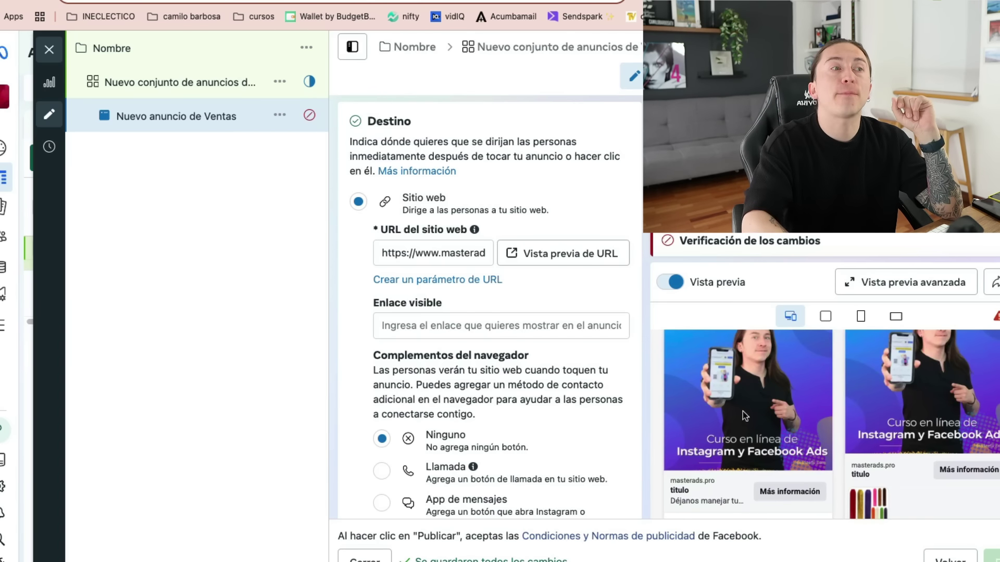
pyautogui.scroll(-2, 414, 353)
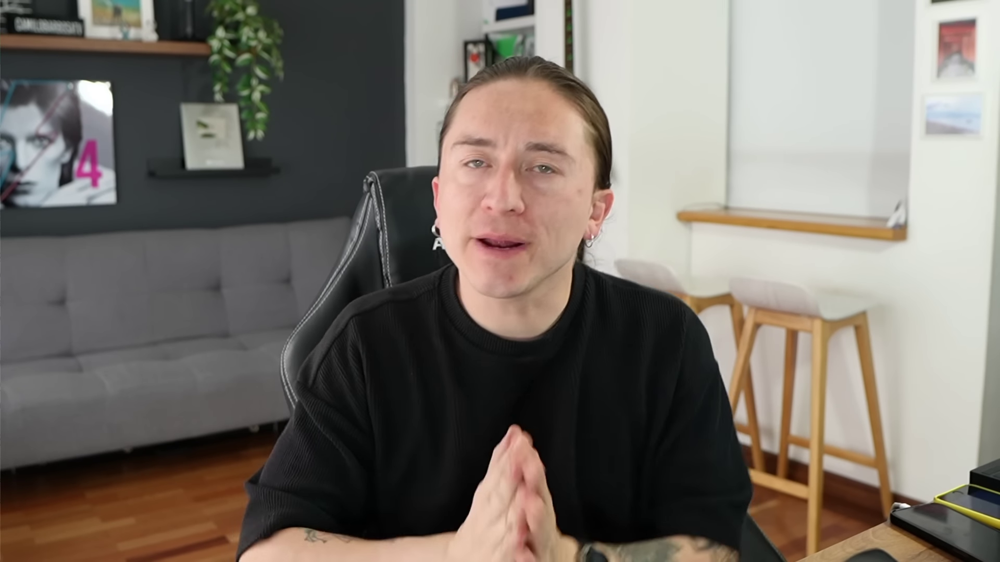